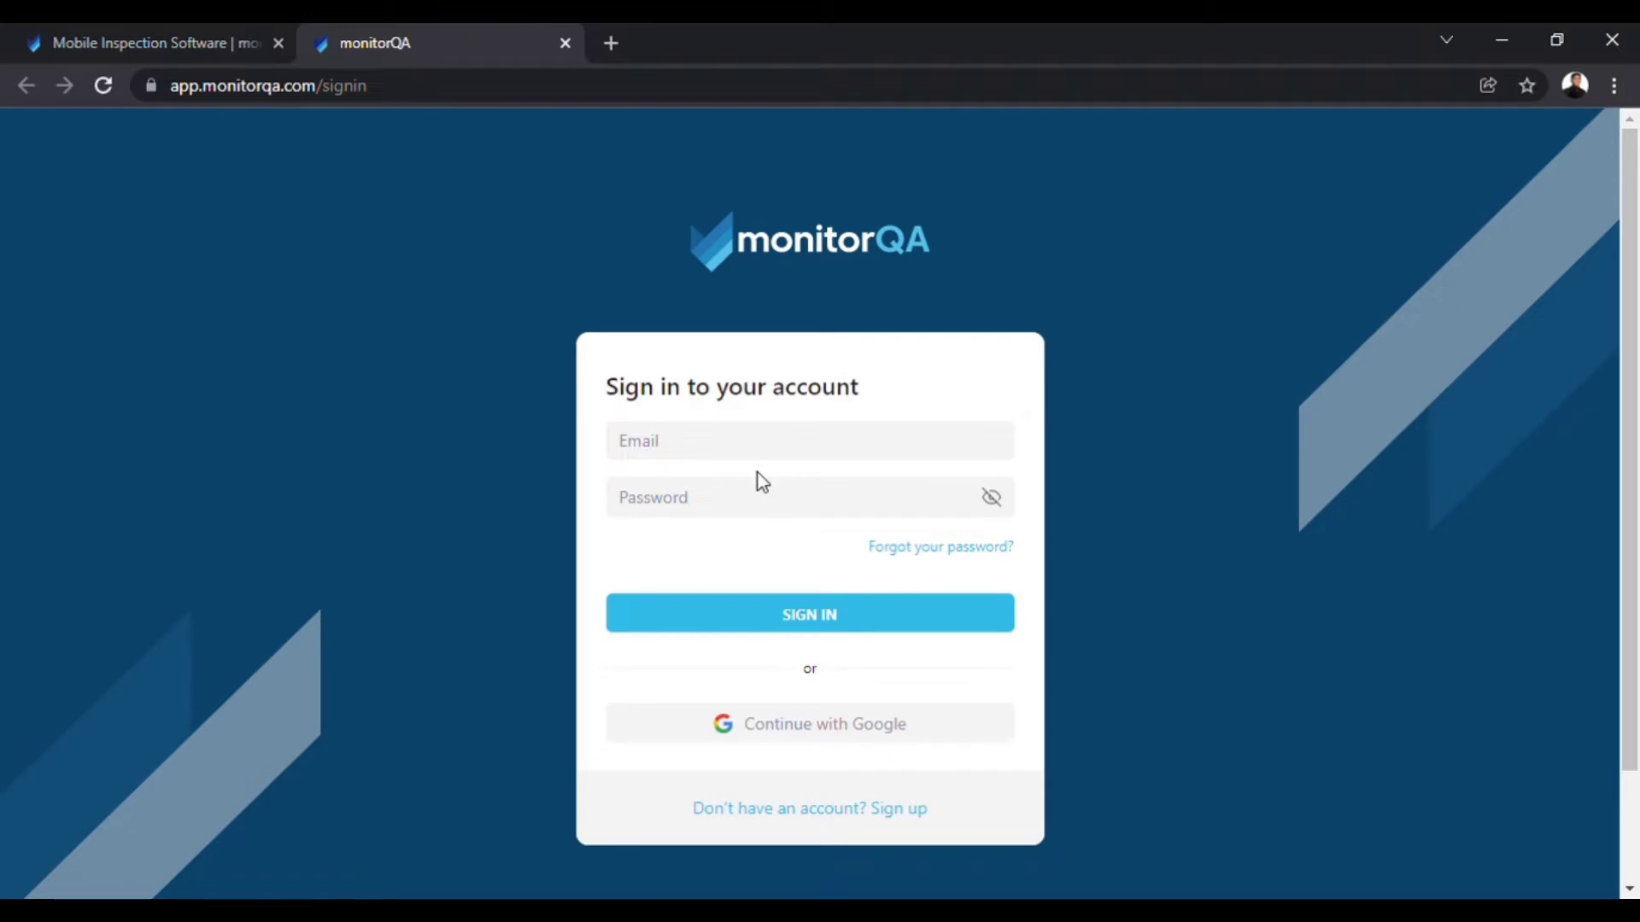
Create a new monitorQA account from the Sign up form using an e-mail address and password.
click(731, 512)
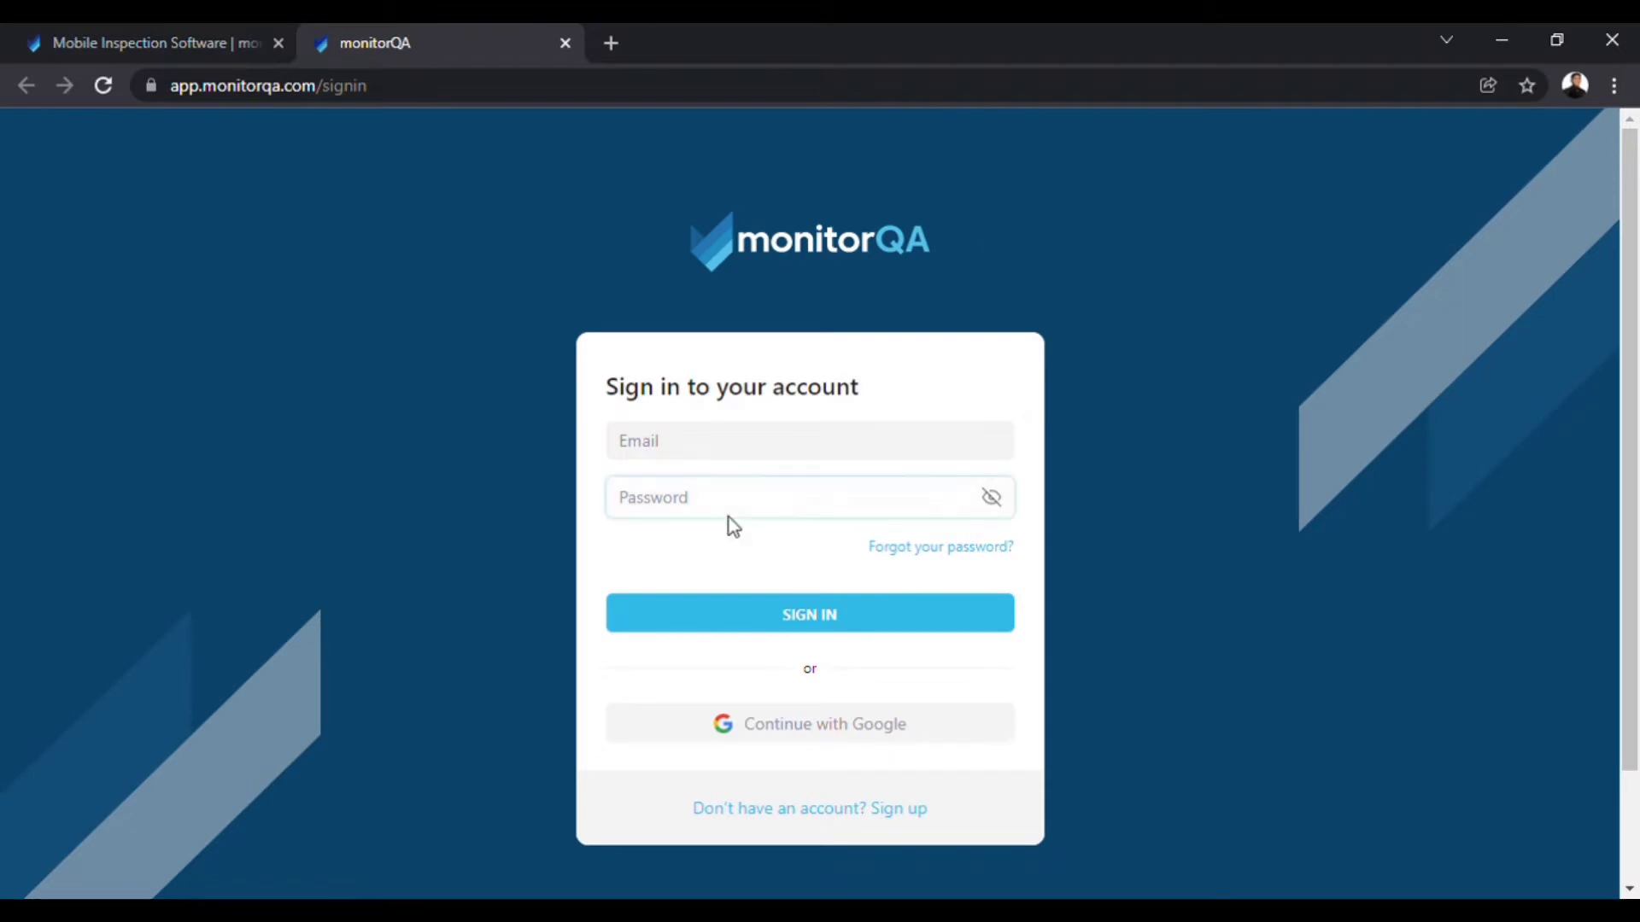
click(892, 811)
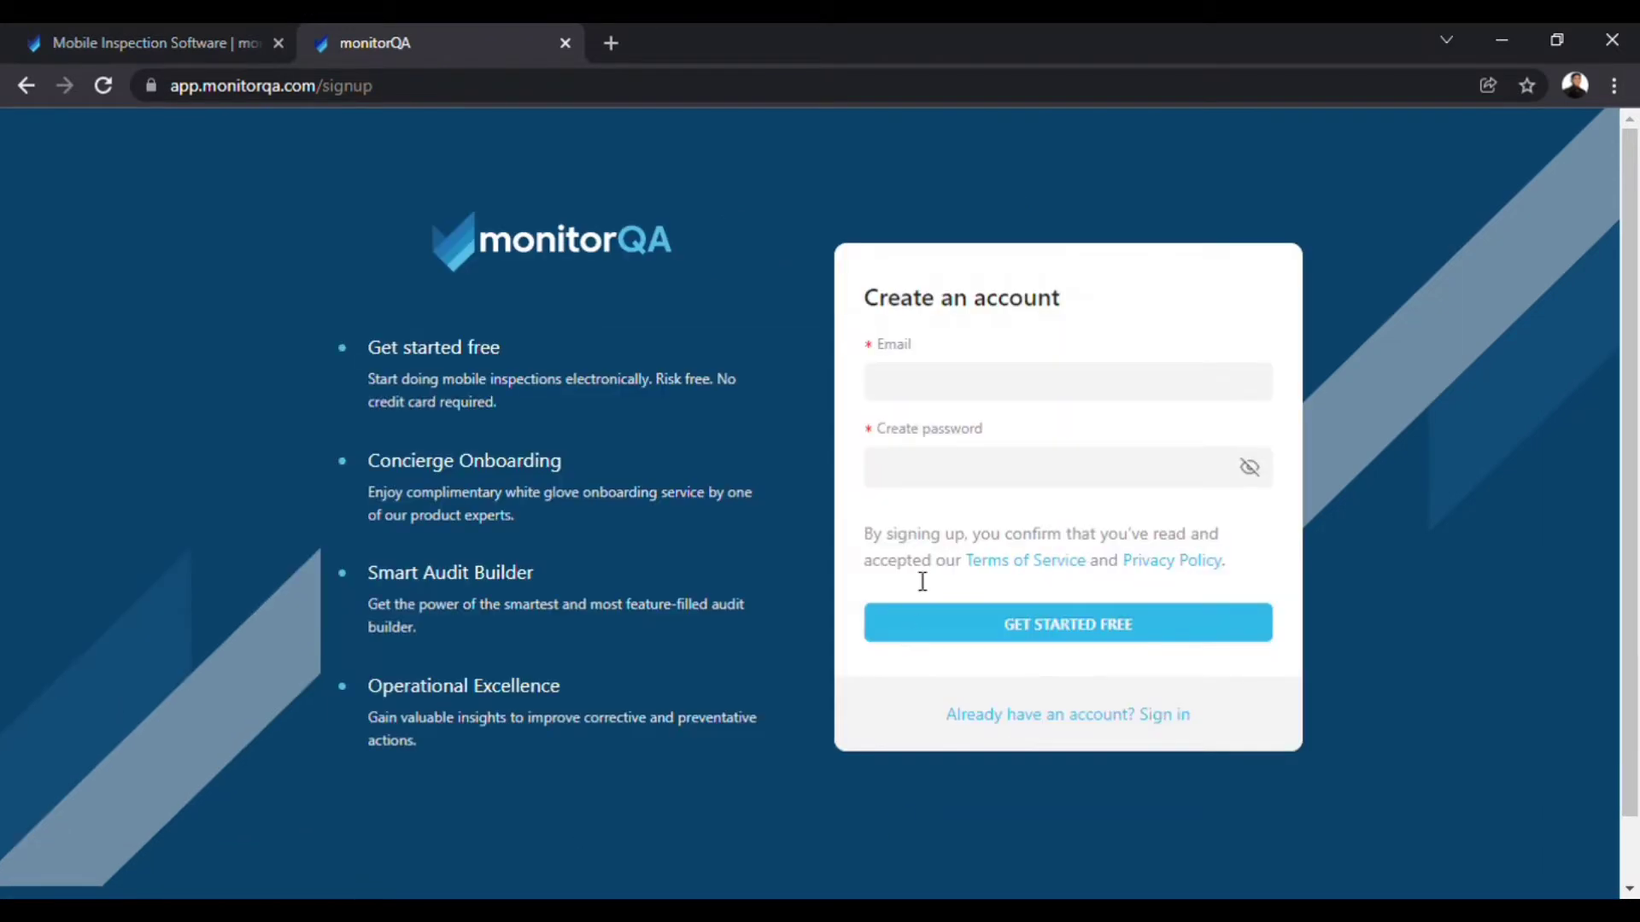
click(941, 386)
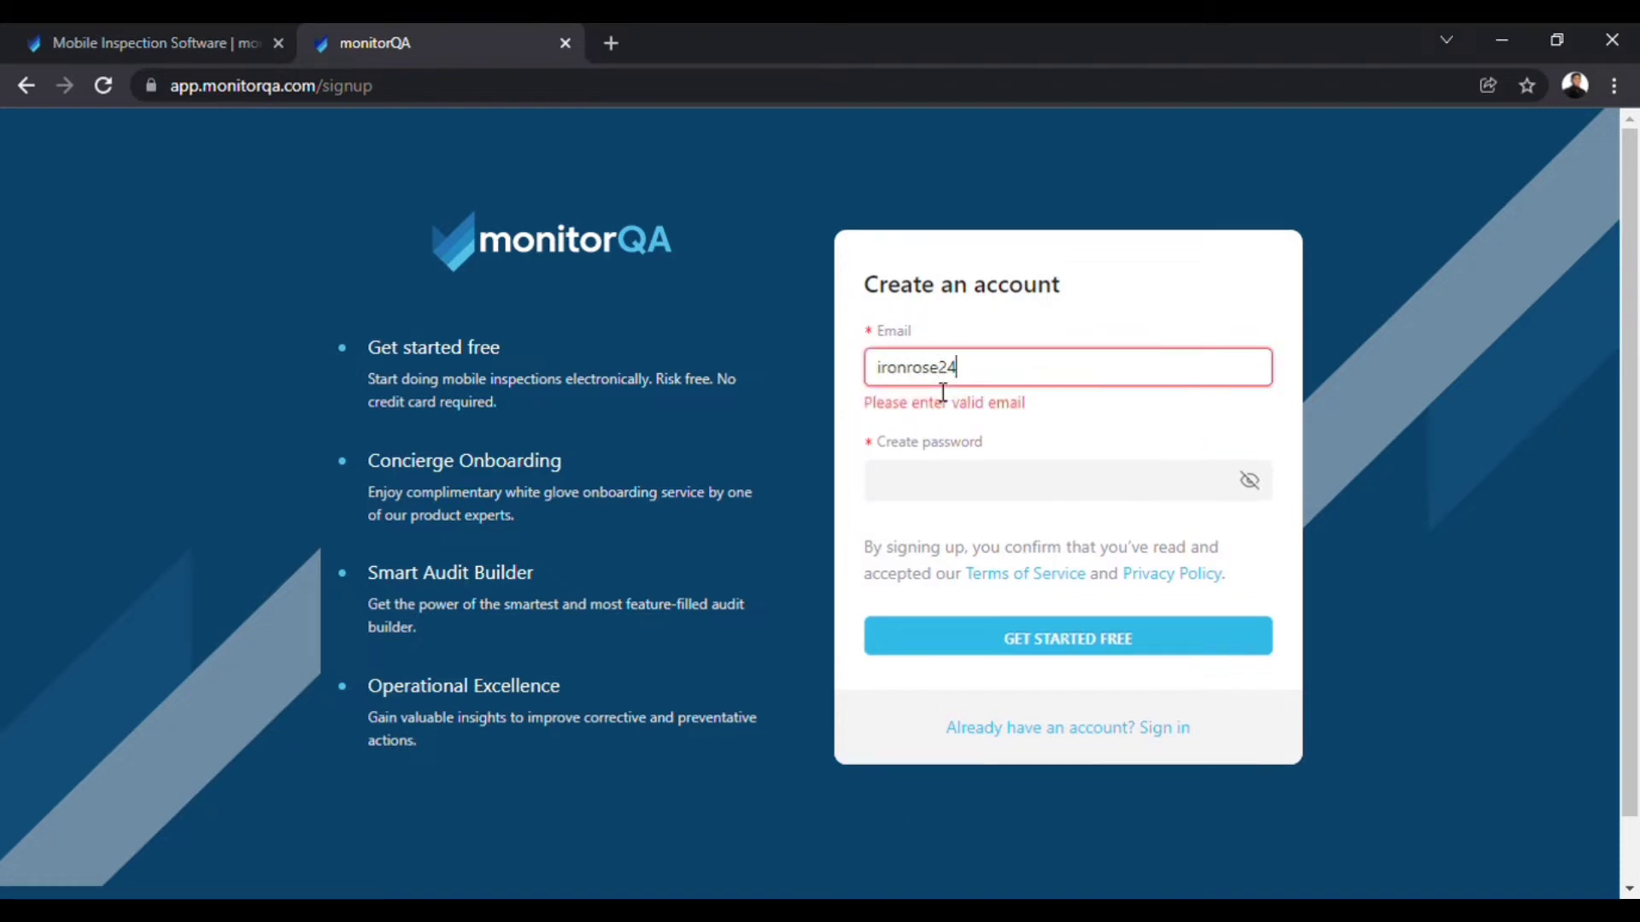
key(Tab)
text(•••••••••••)
key(Return)
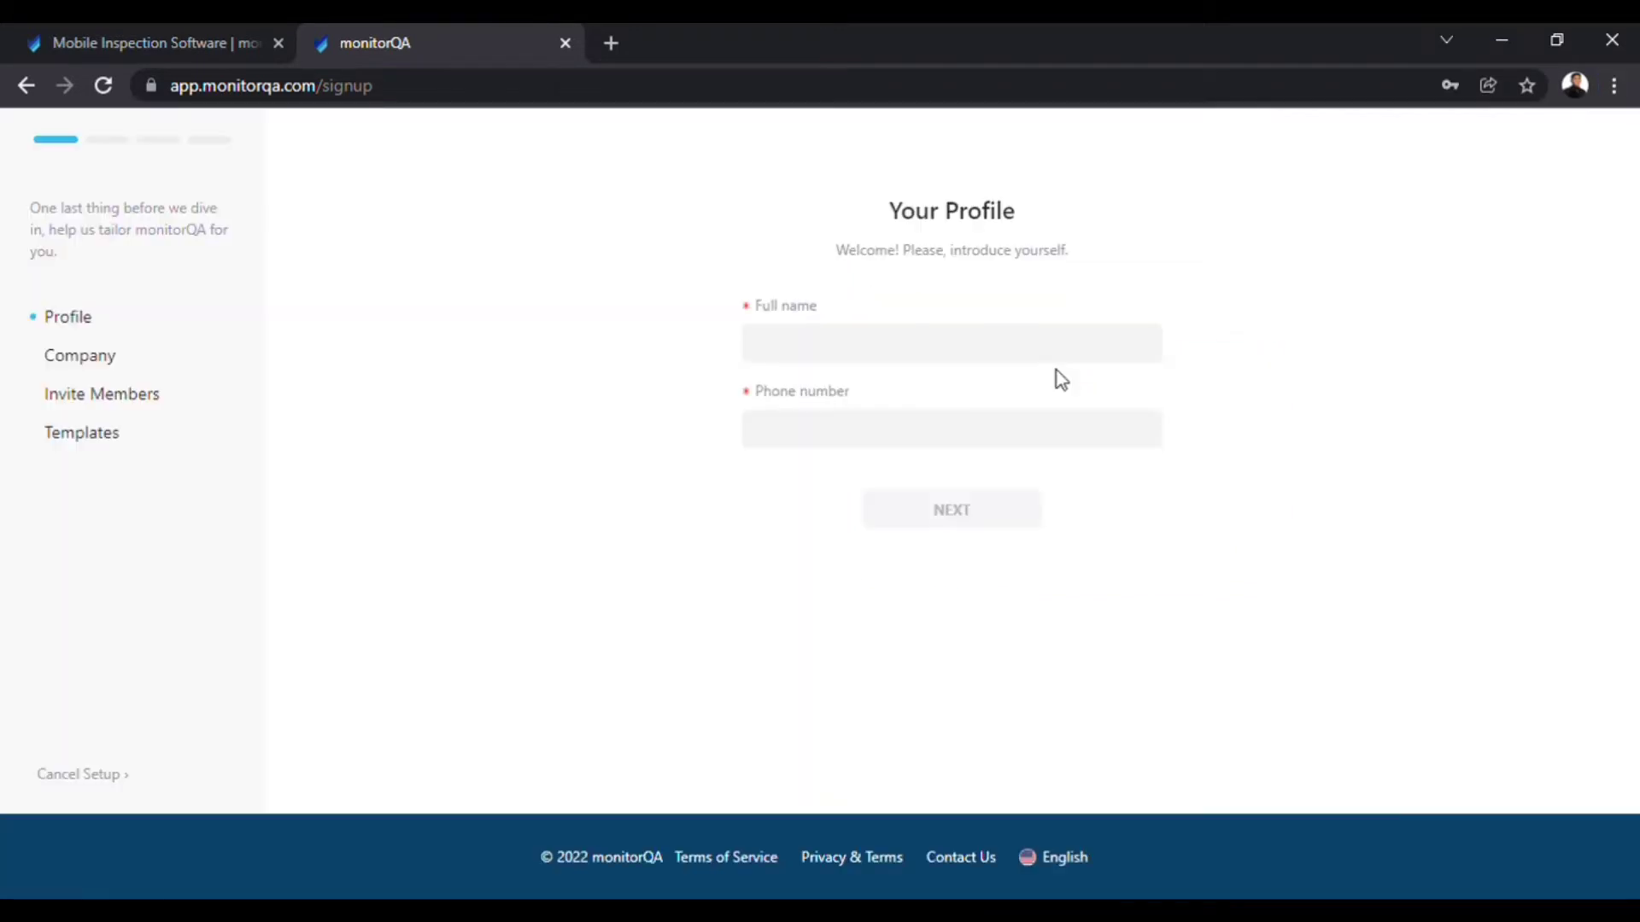
Fill in the owner's full name from saved entries and the phone number, then continue.
click(964, 350)
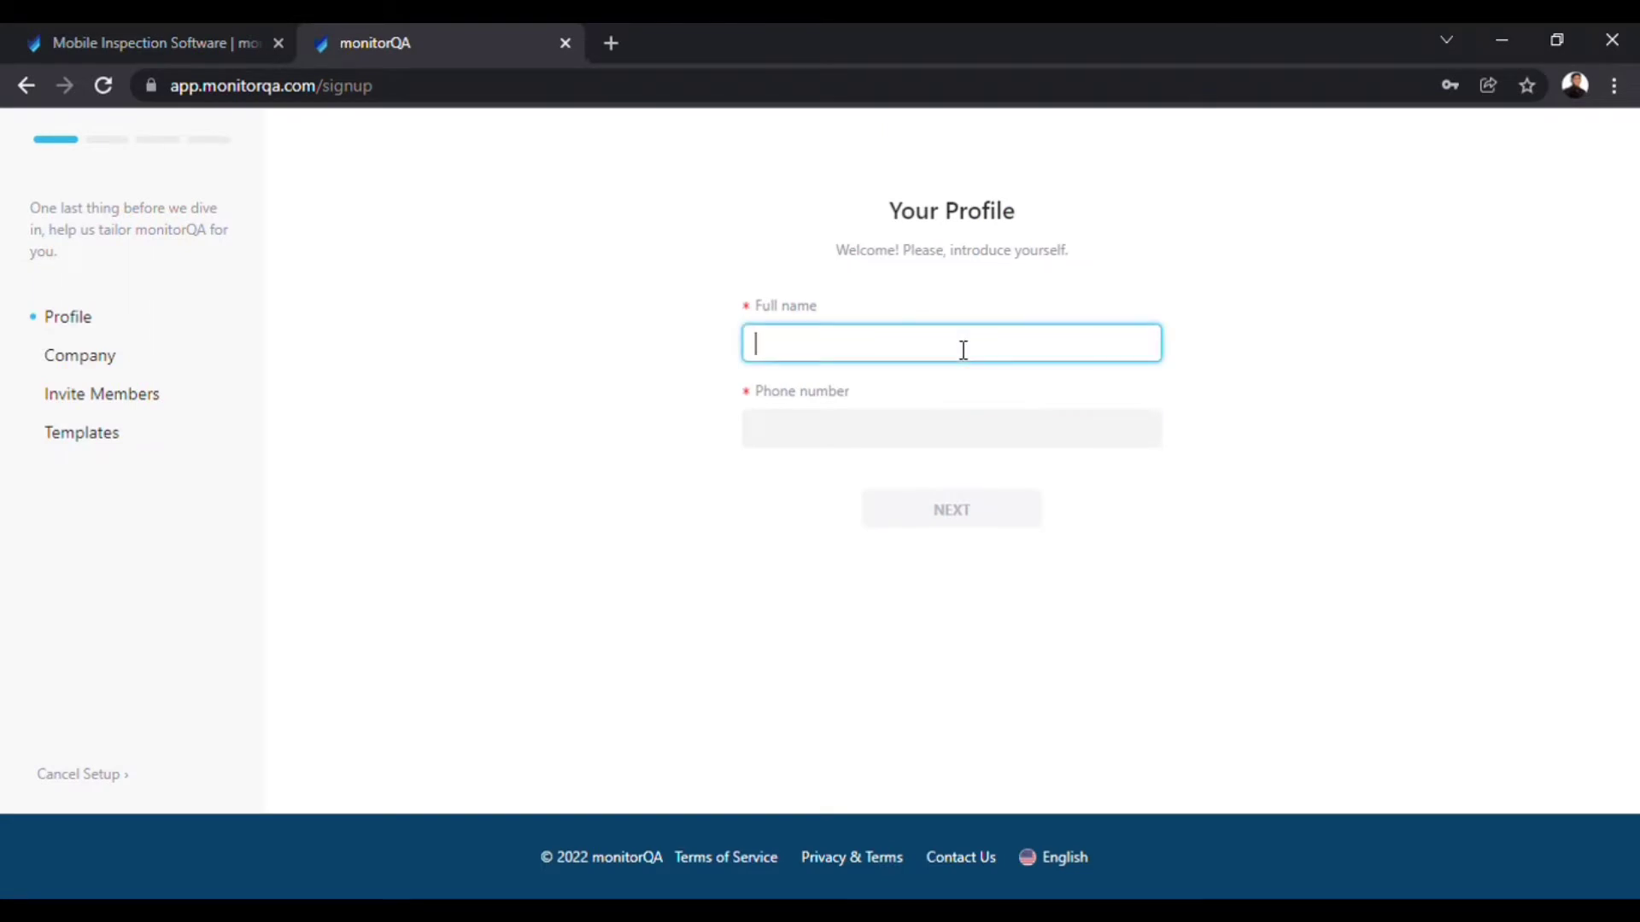
click(899, 416)
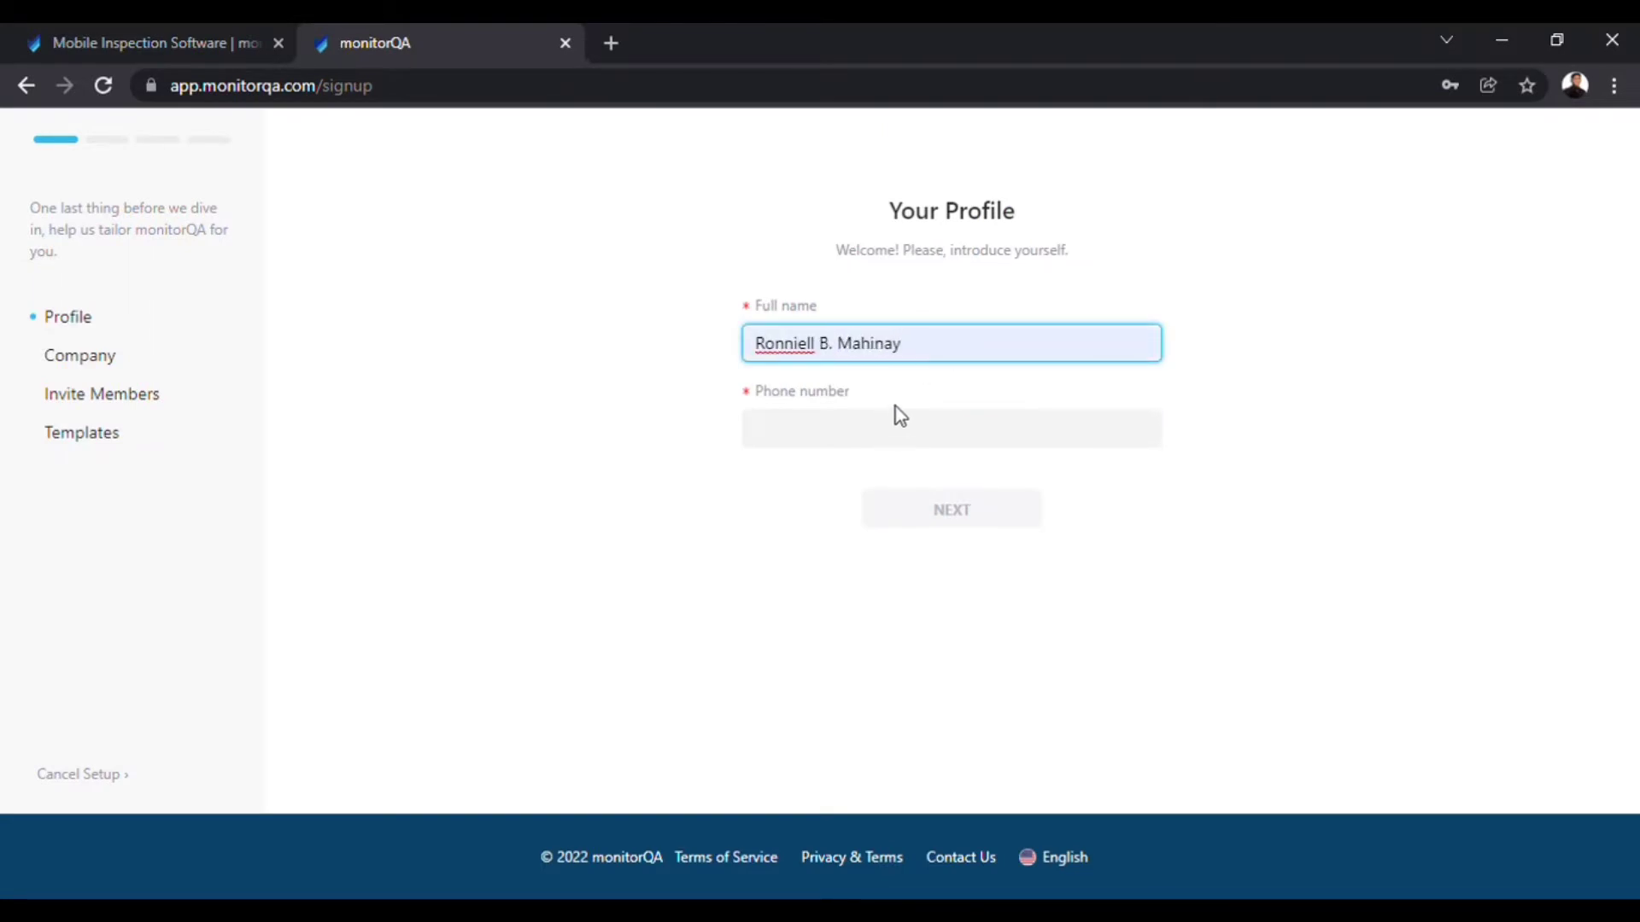
click(899, 416)
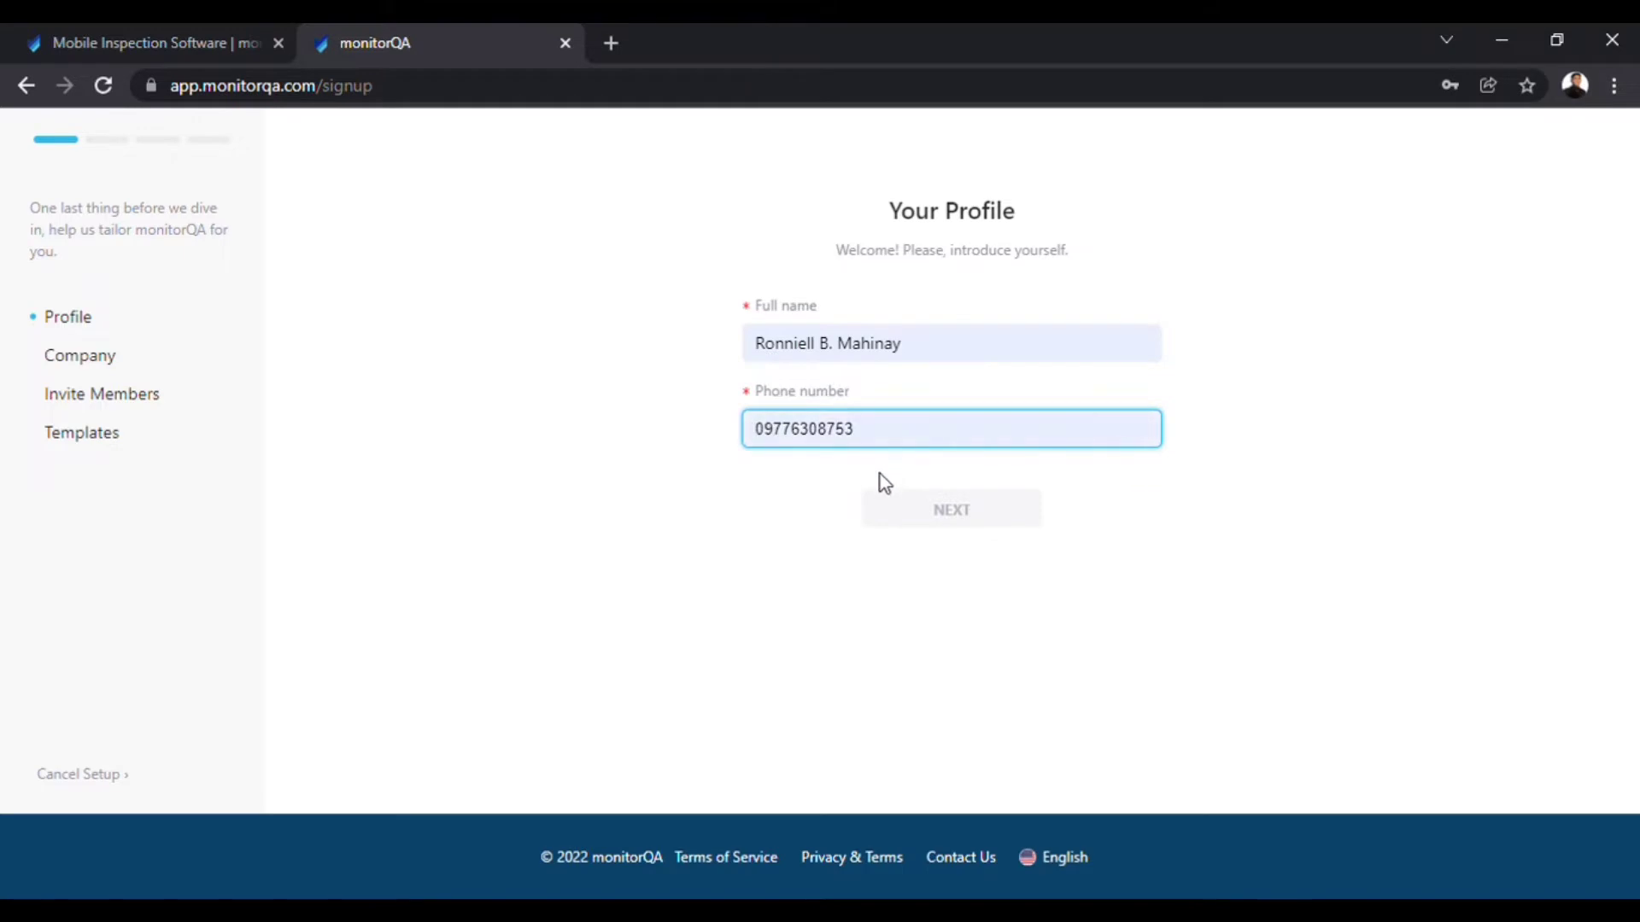
click(921, 513)
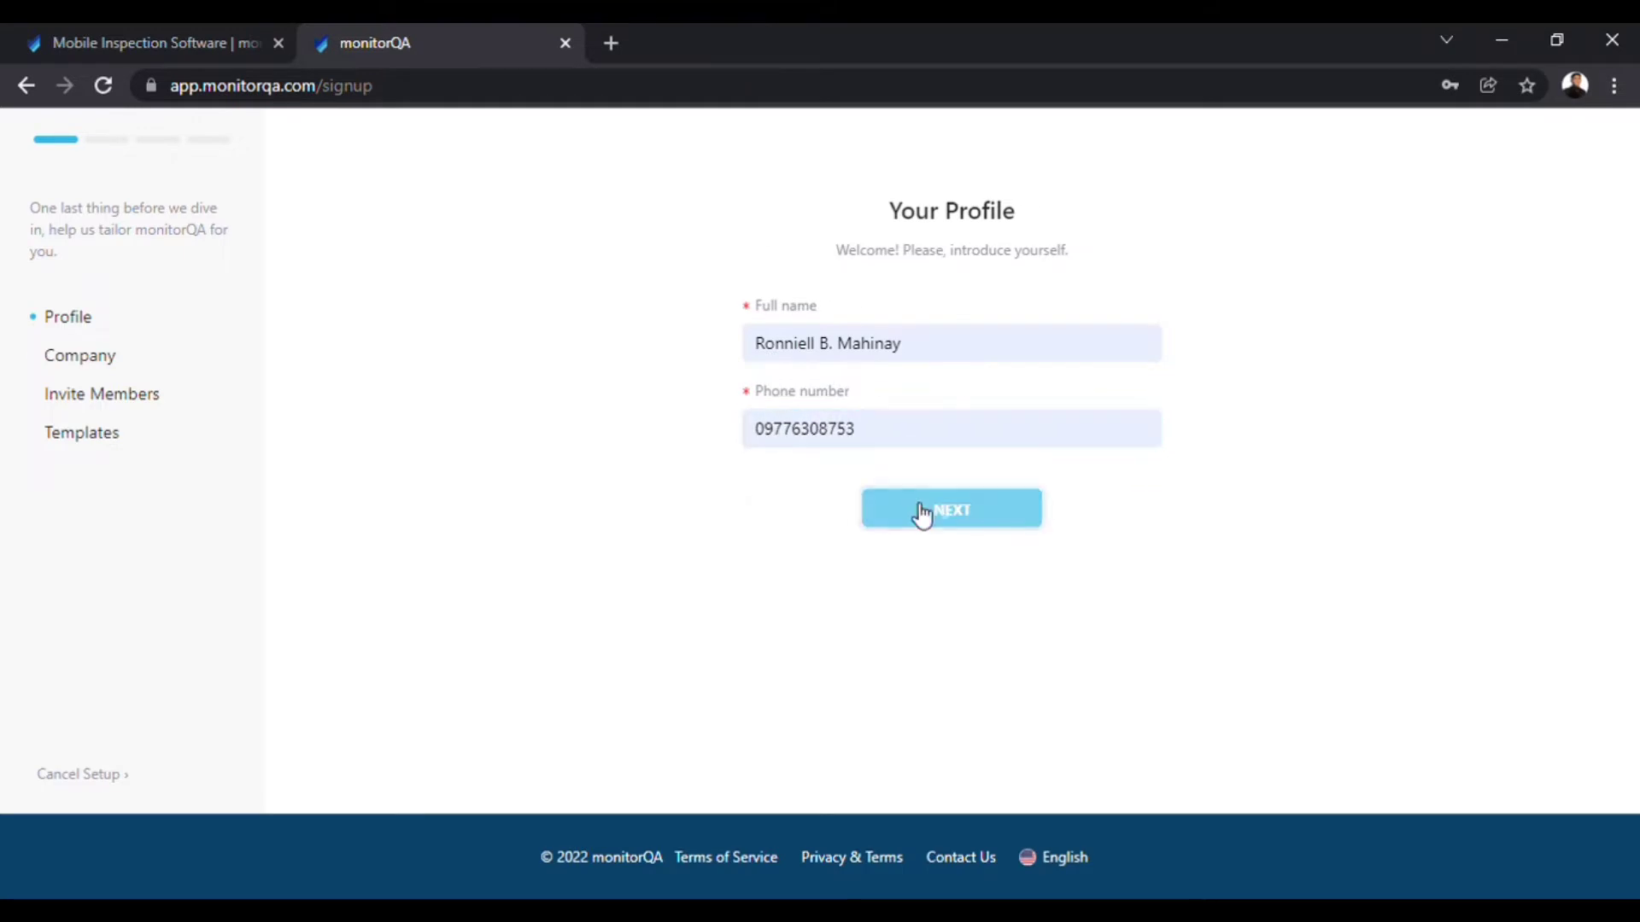
Enter company MonitorQA Auditors with 6-15 users, Restaurant industry and Stores as the audit subject.
click(852, 335)
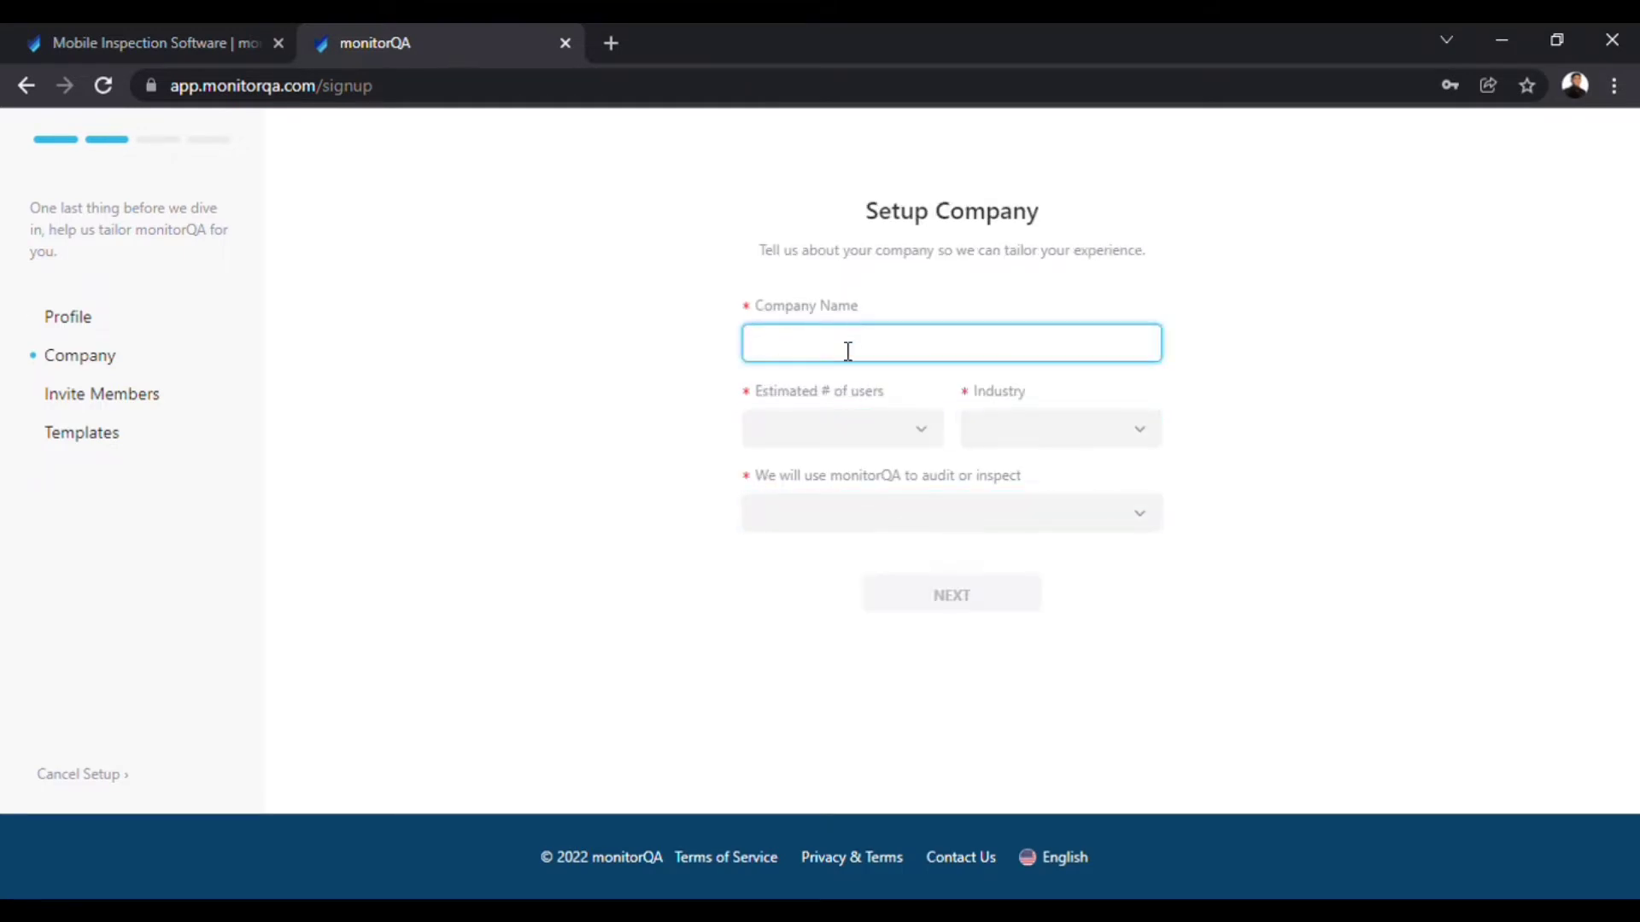
text(MonitorQA Auditors)
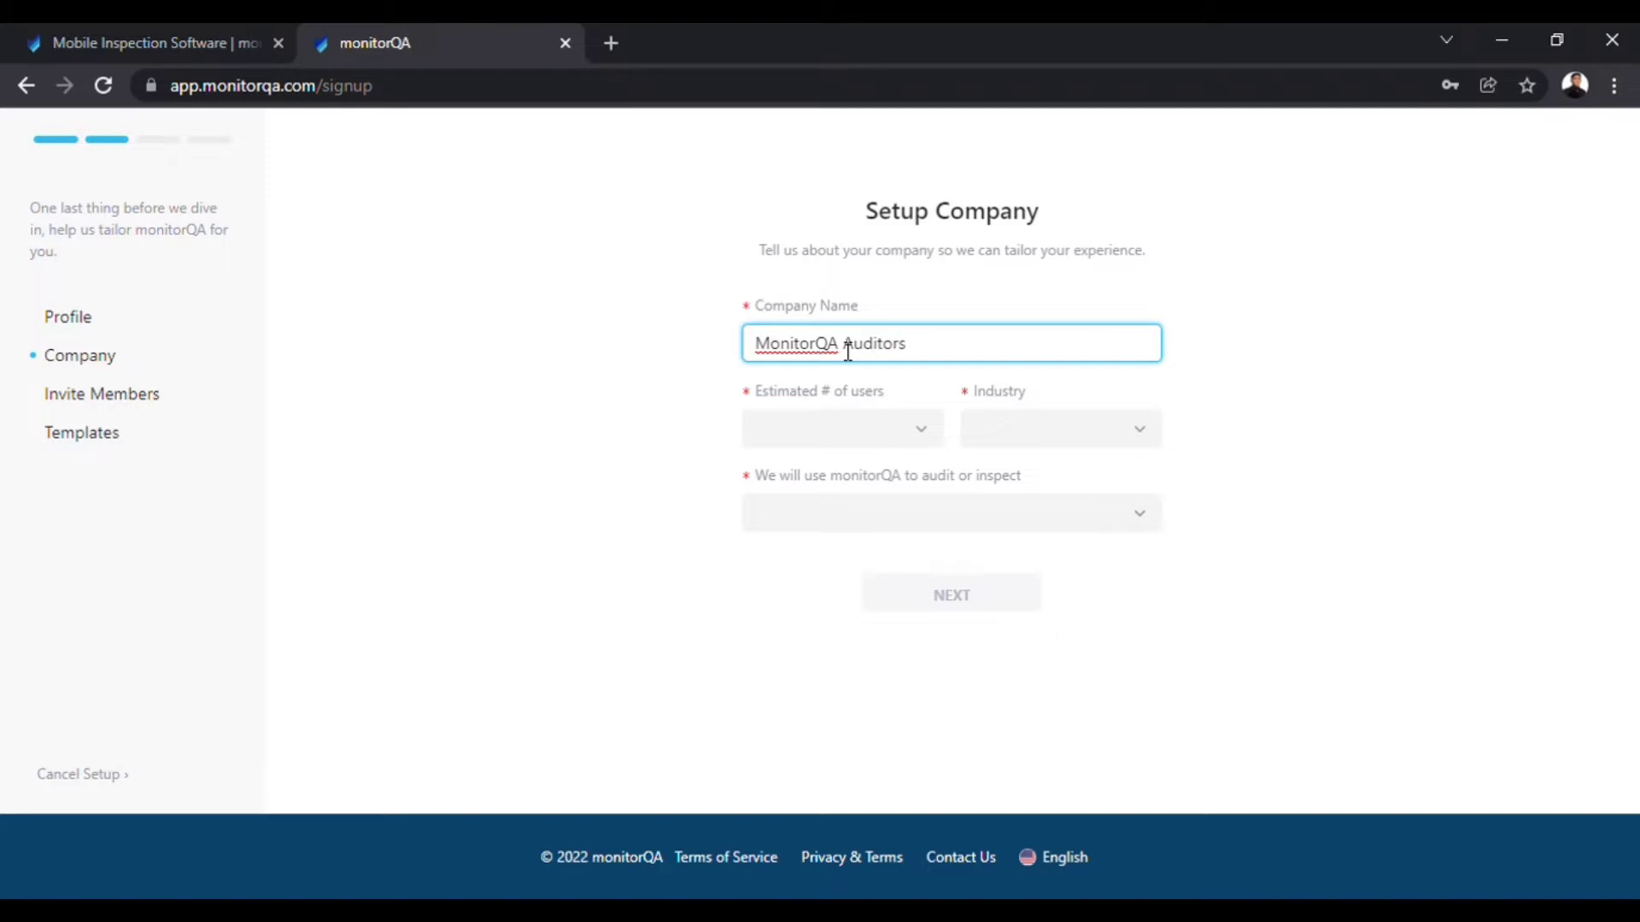
click(878, 450)
click(828, 504)
click(1065, 439)
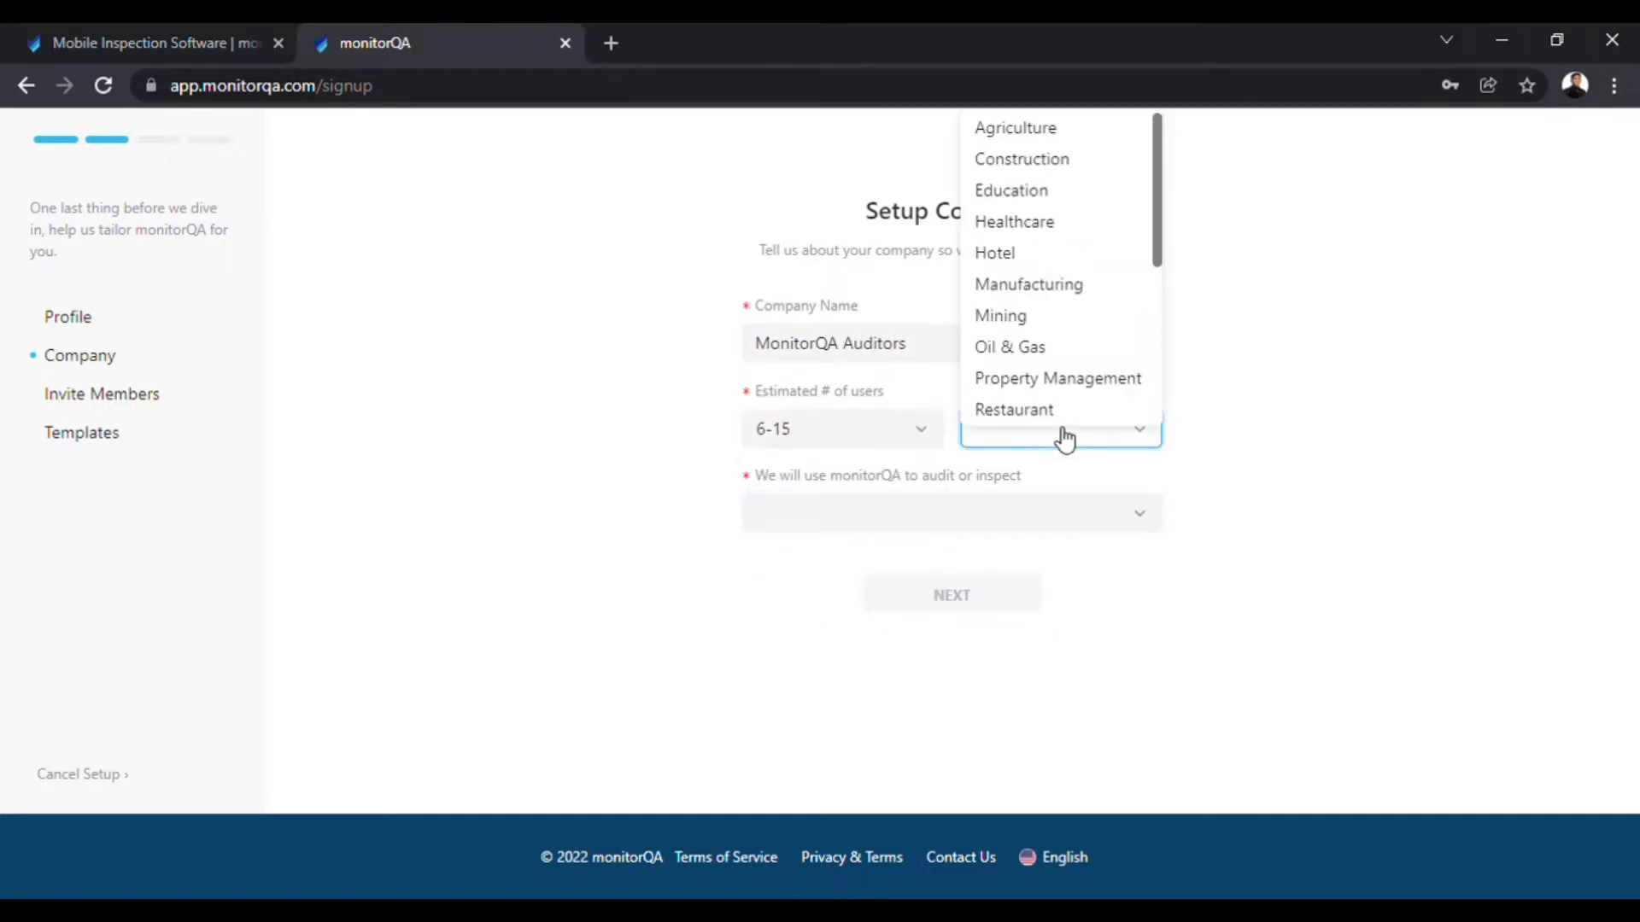
click(1060, 413)
click(992, 514)
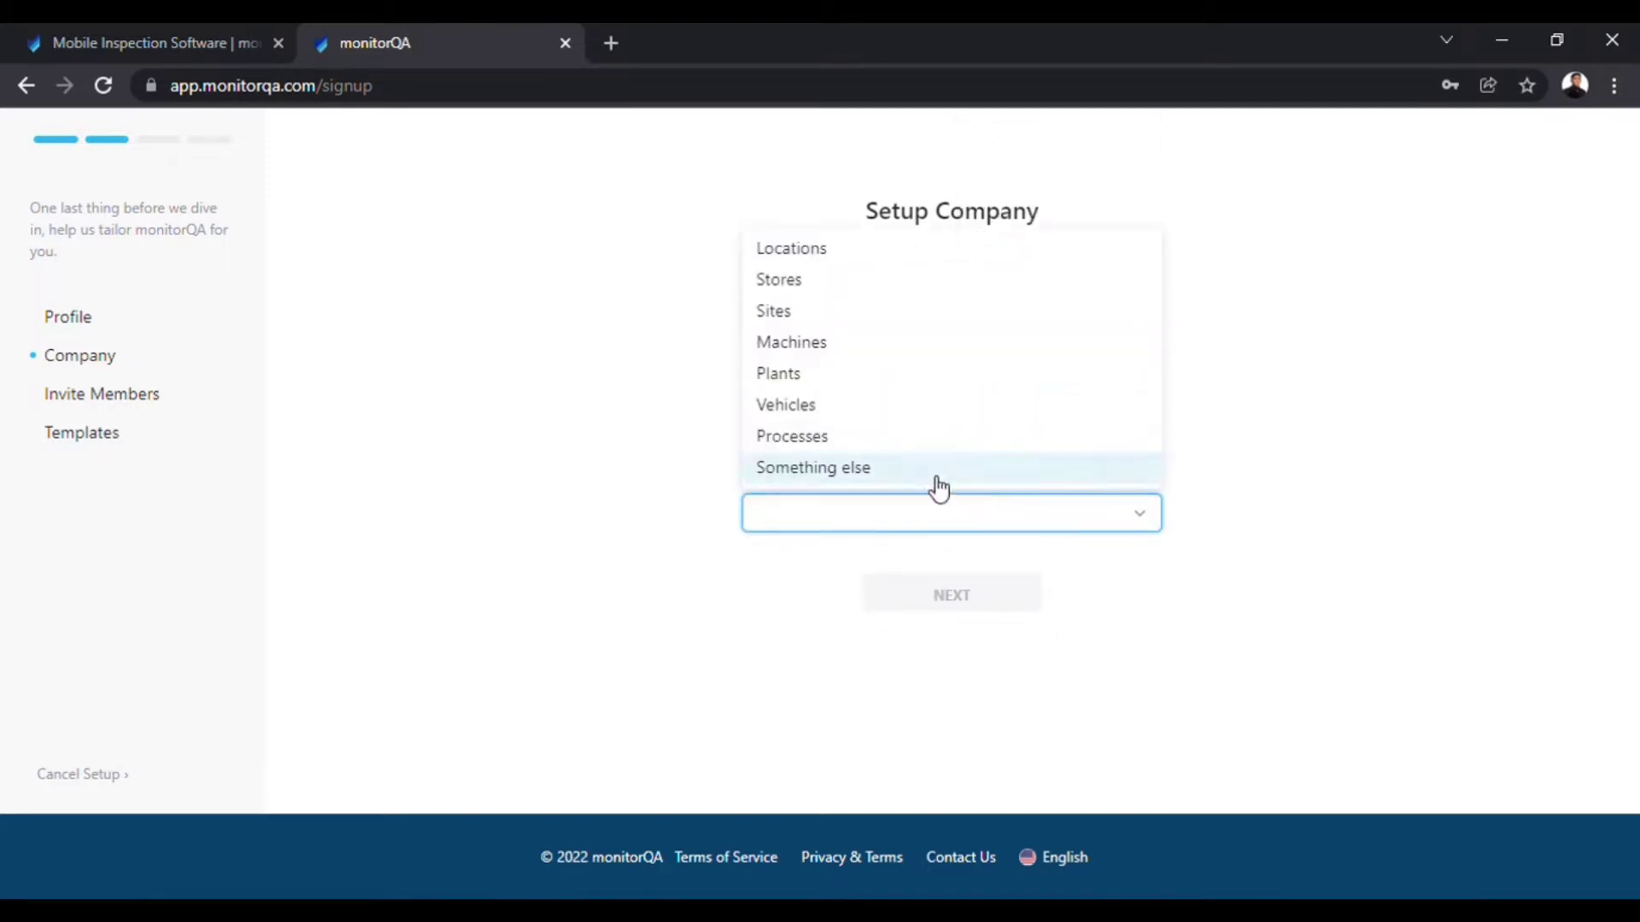
click(842, 279)
click(931, 602)
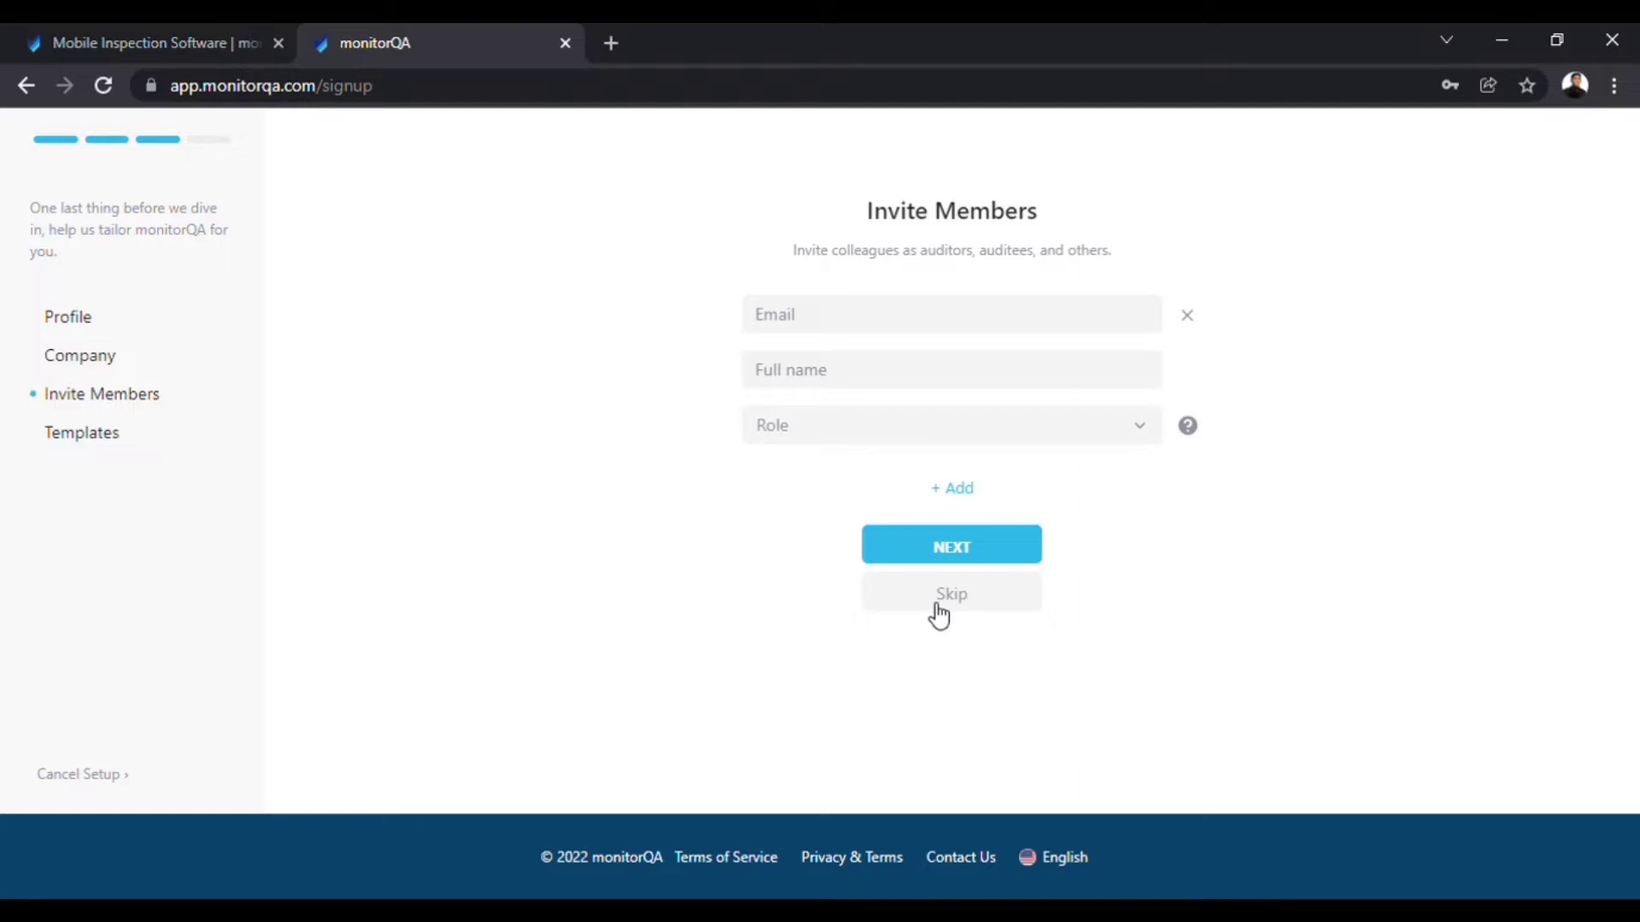
Skip inviting members and pick Vehicle Inspection, Retail Operations, Daily Kitchen Open & Close and McDonald's Pre-shift templates.
click(937, 605)
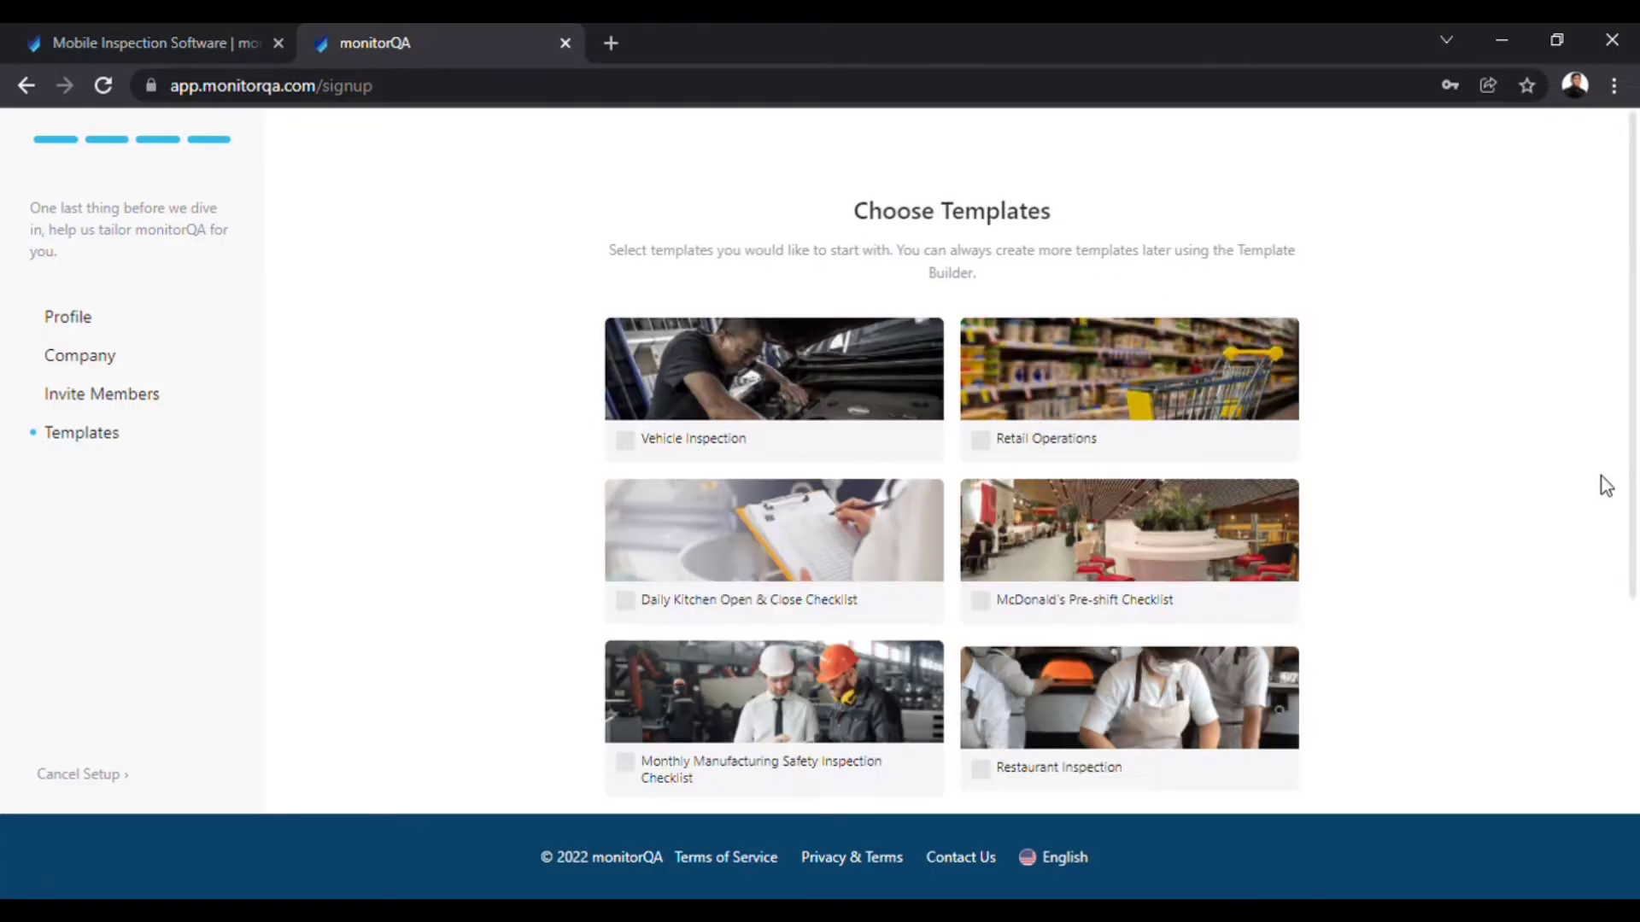
drag(1638, 446, 1637, 613)
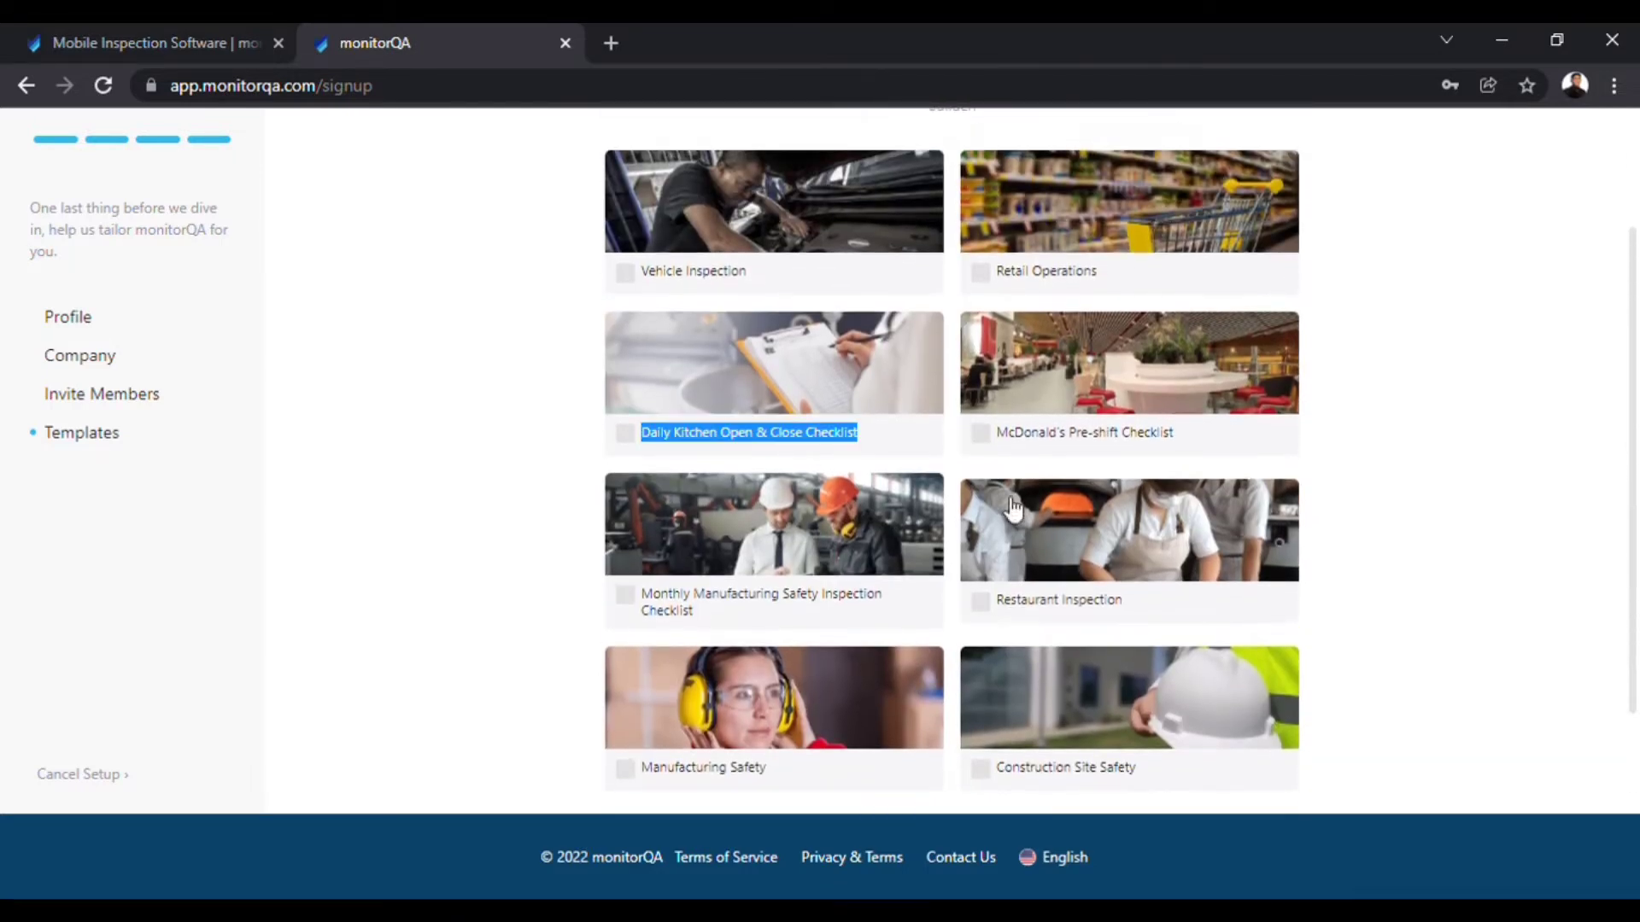
click(624, 273)
click(981, 274)
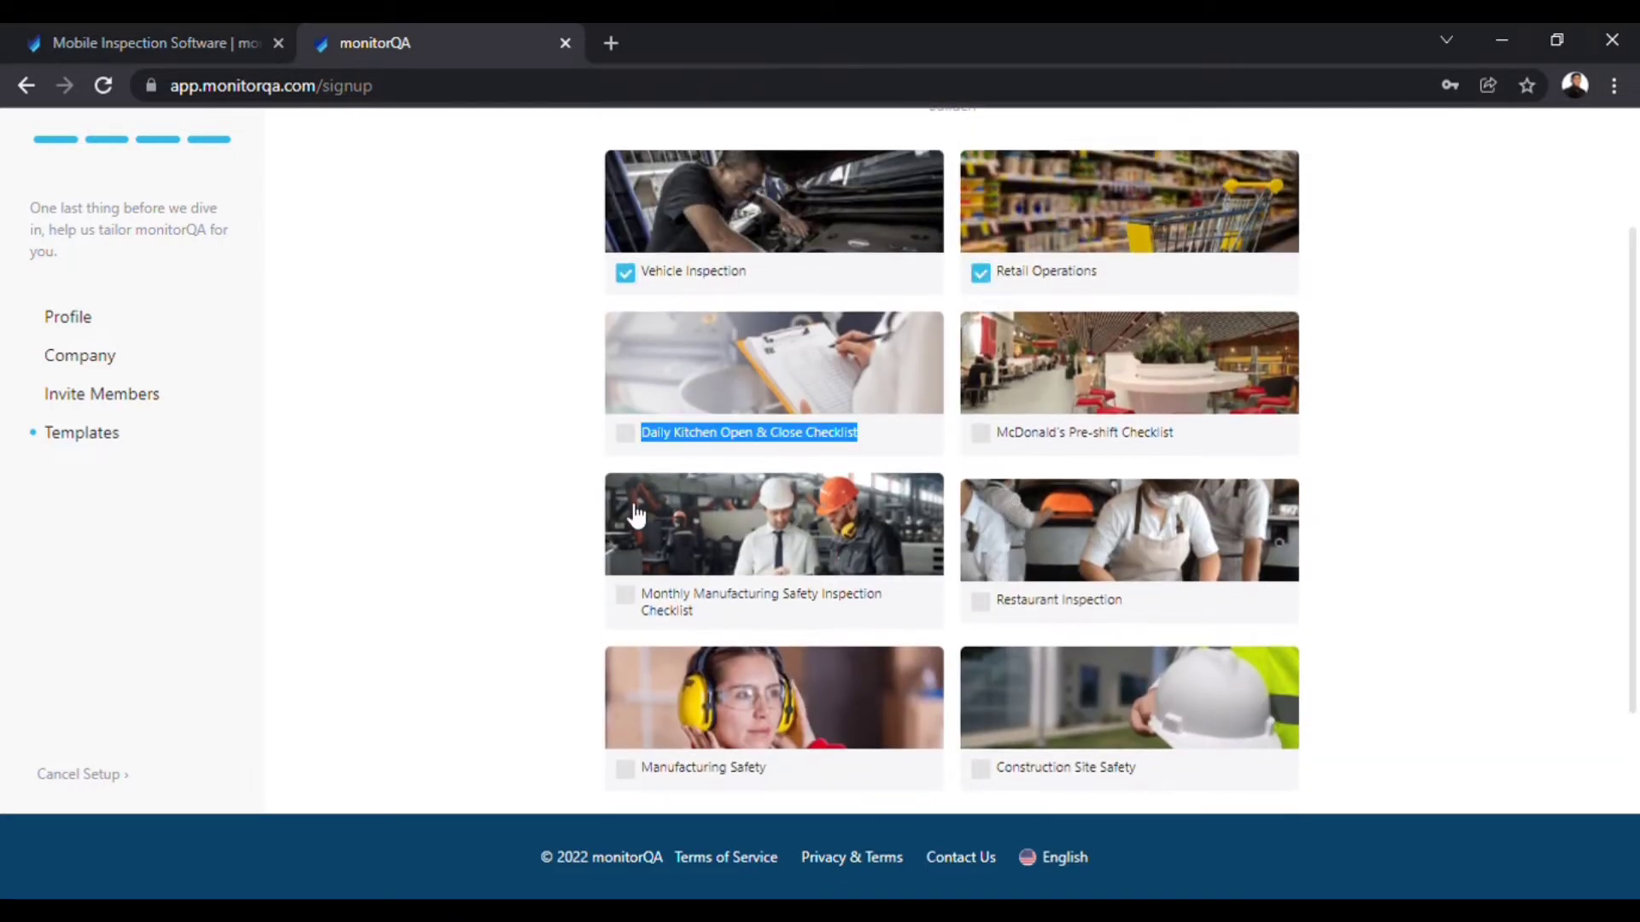
click(625, 433)
click(981, 433)
click(1414, 556)
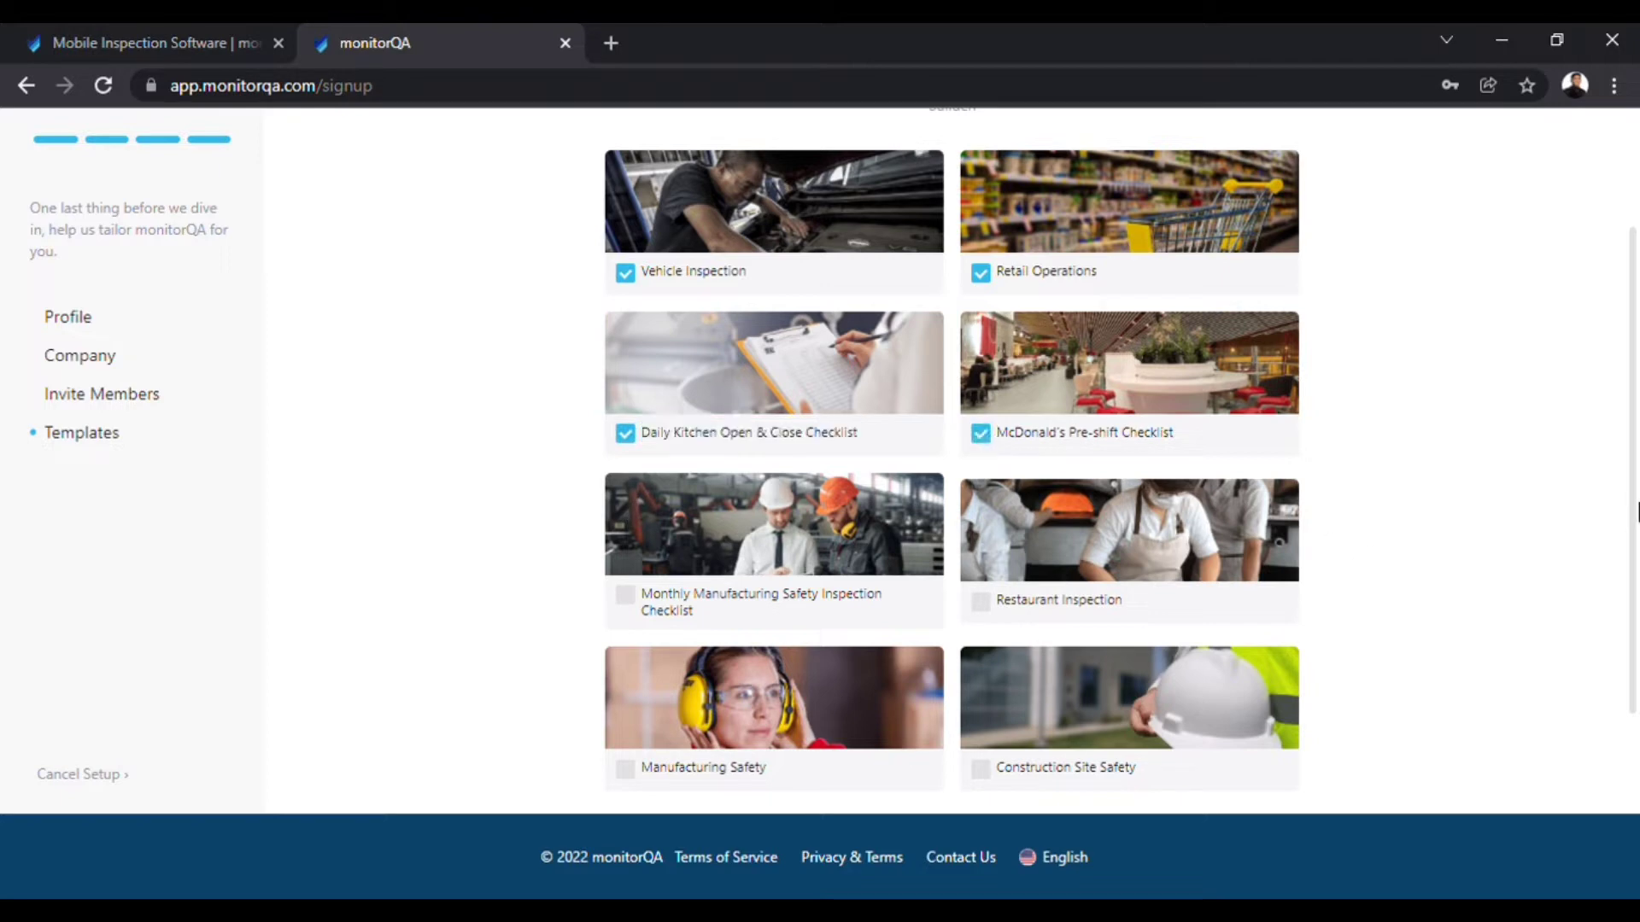
Add Monthly Manufacturing Safety, Manufacturing Safety and Restaurant Inspection templates, finish setup and dismiss the tour.
drag(1635, 493, 1635, 672)
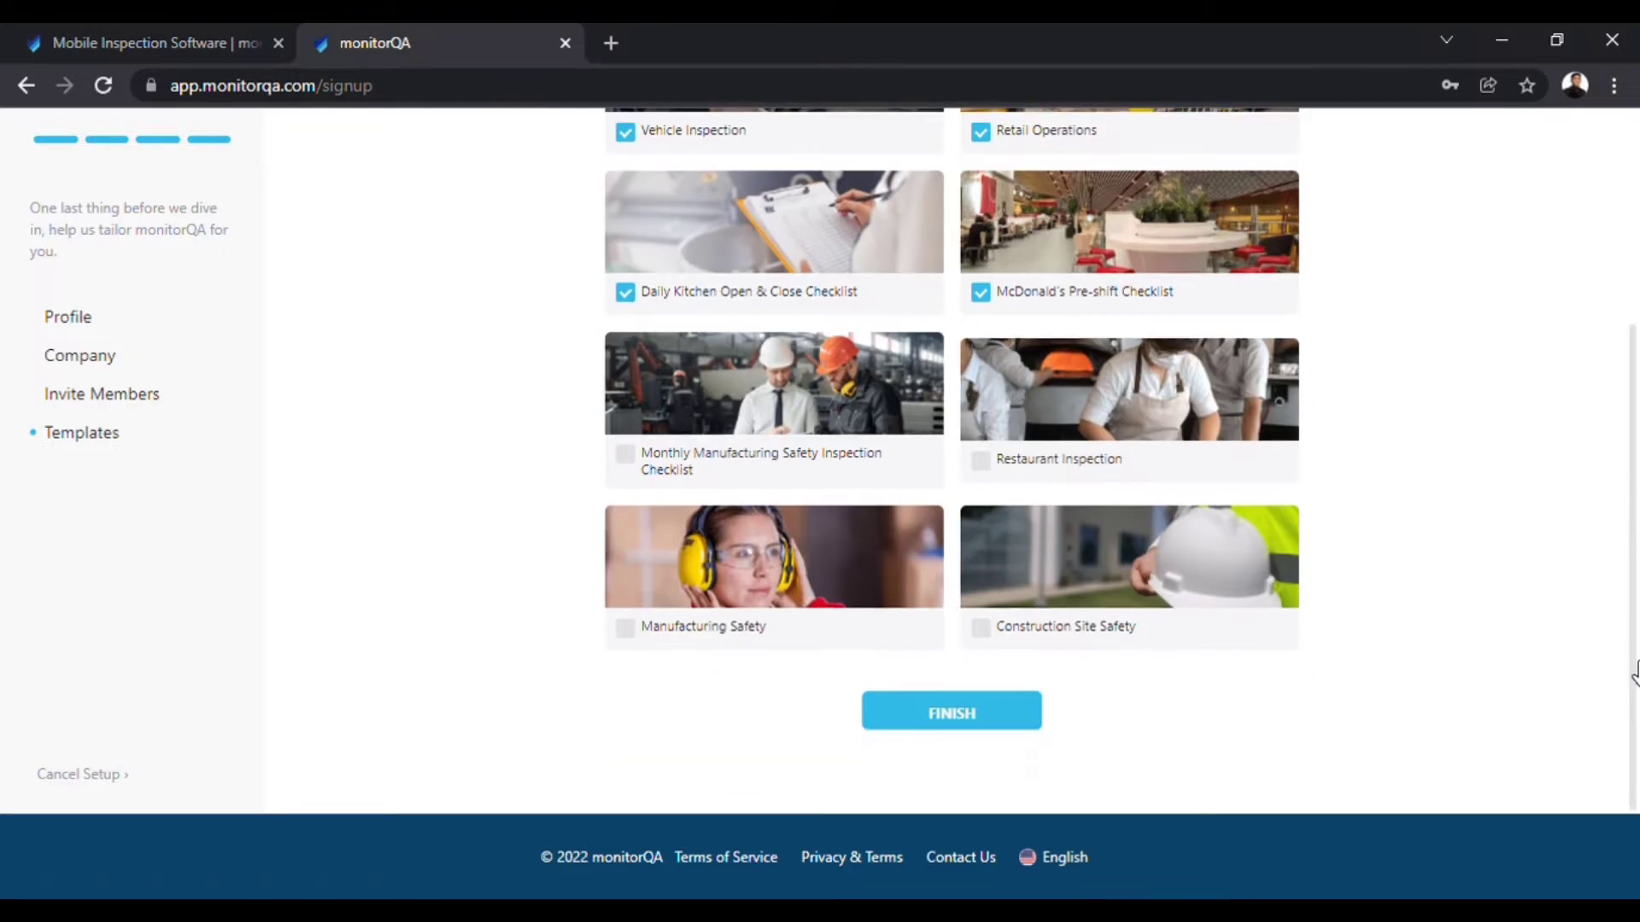
click(639, 460)
click(640, 636)
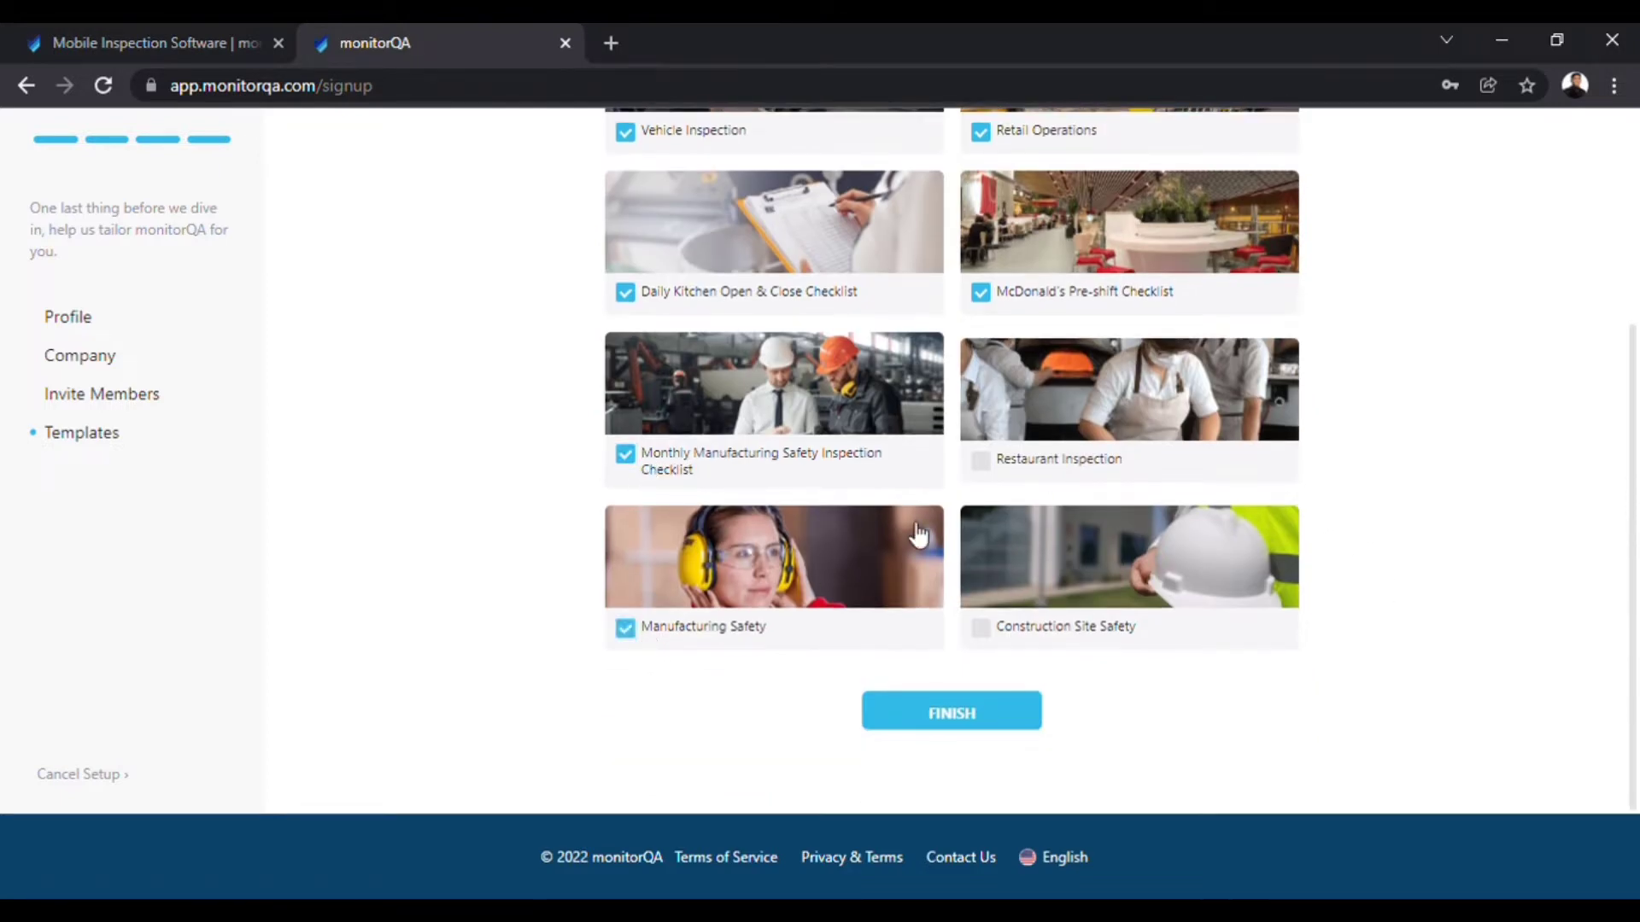
click(982, 460)
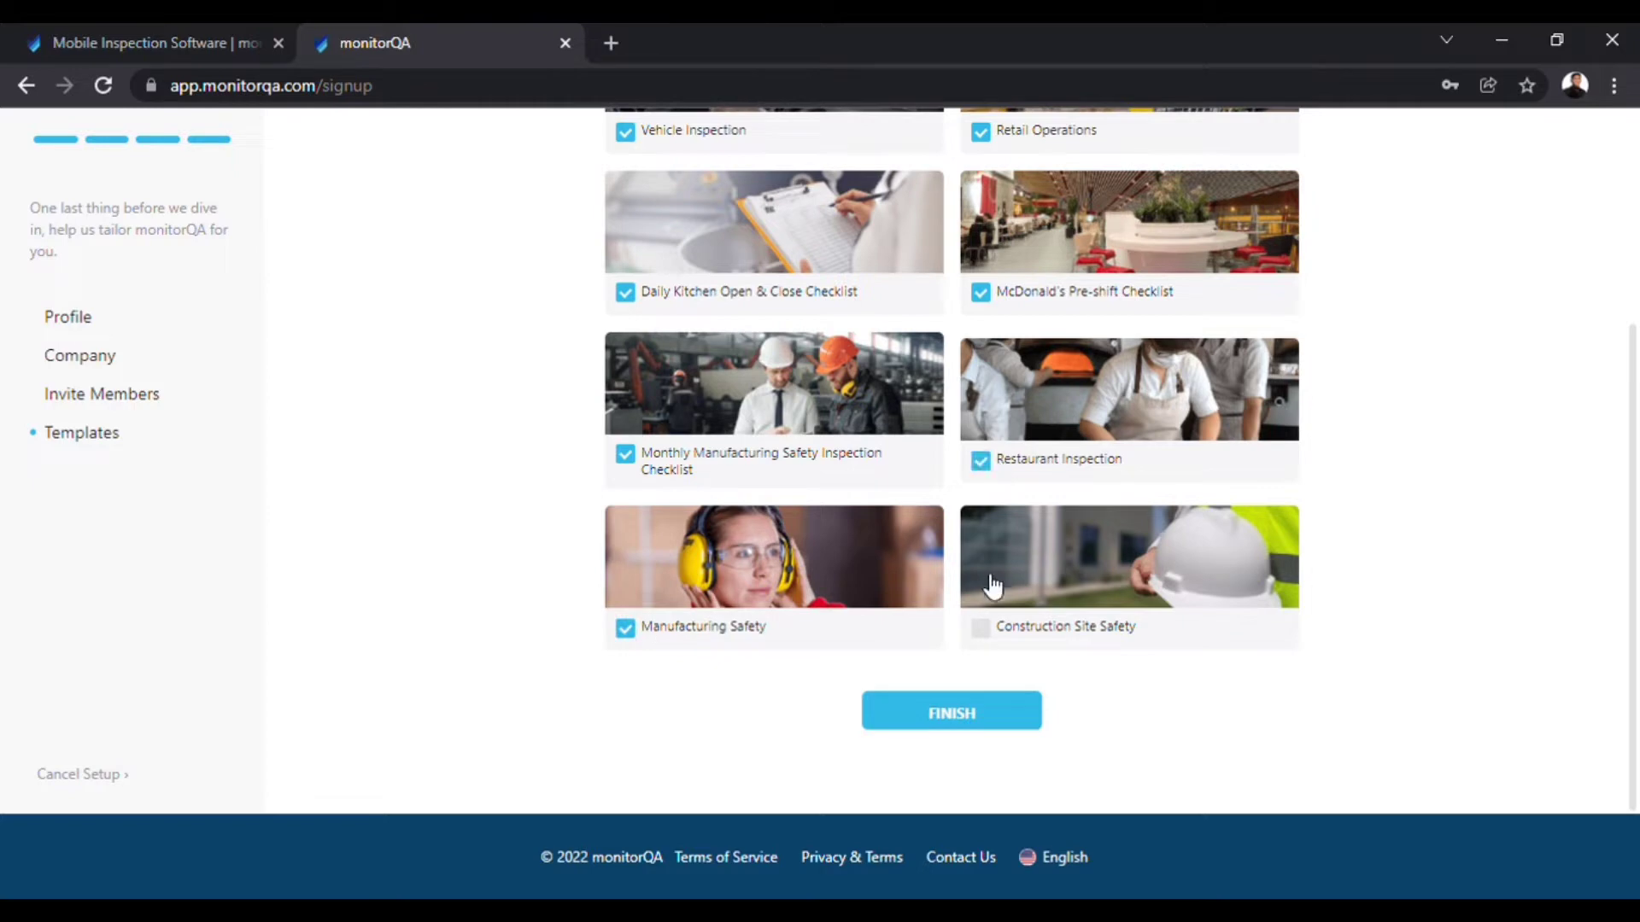
click(967, 720)
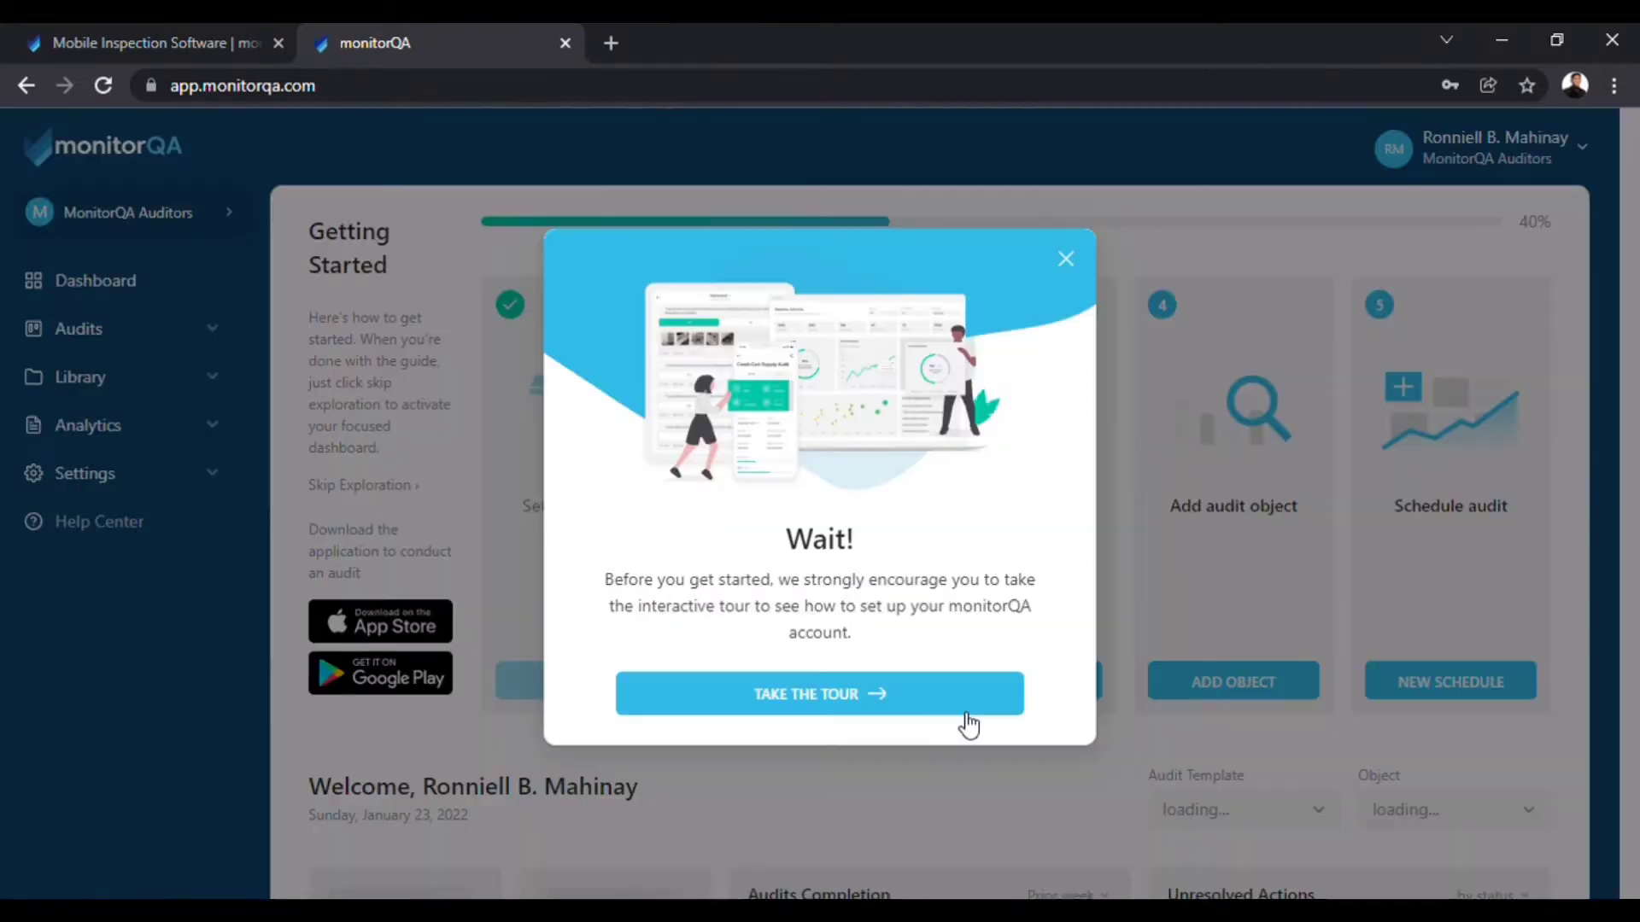
click(1066, 258)
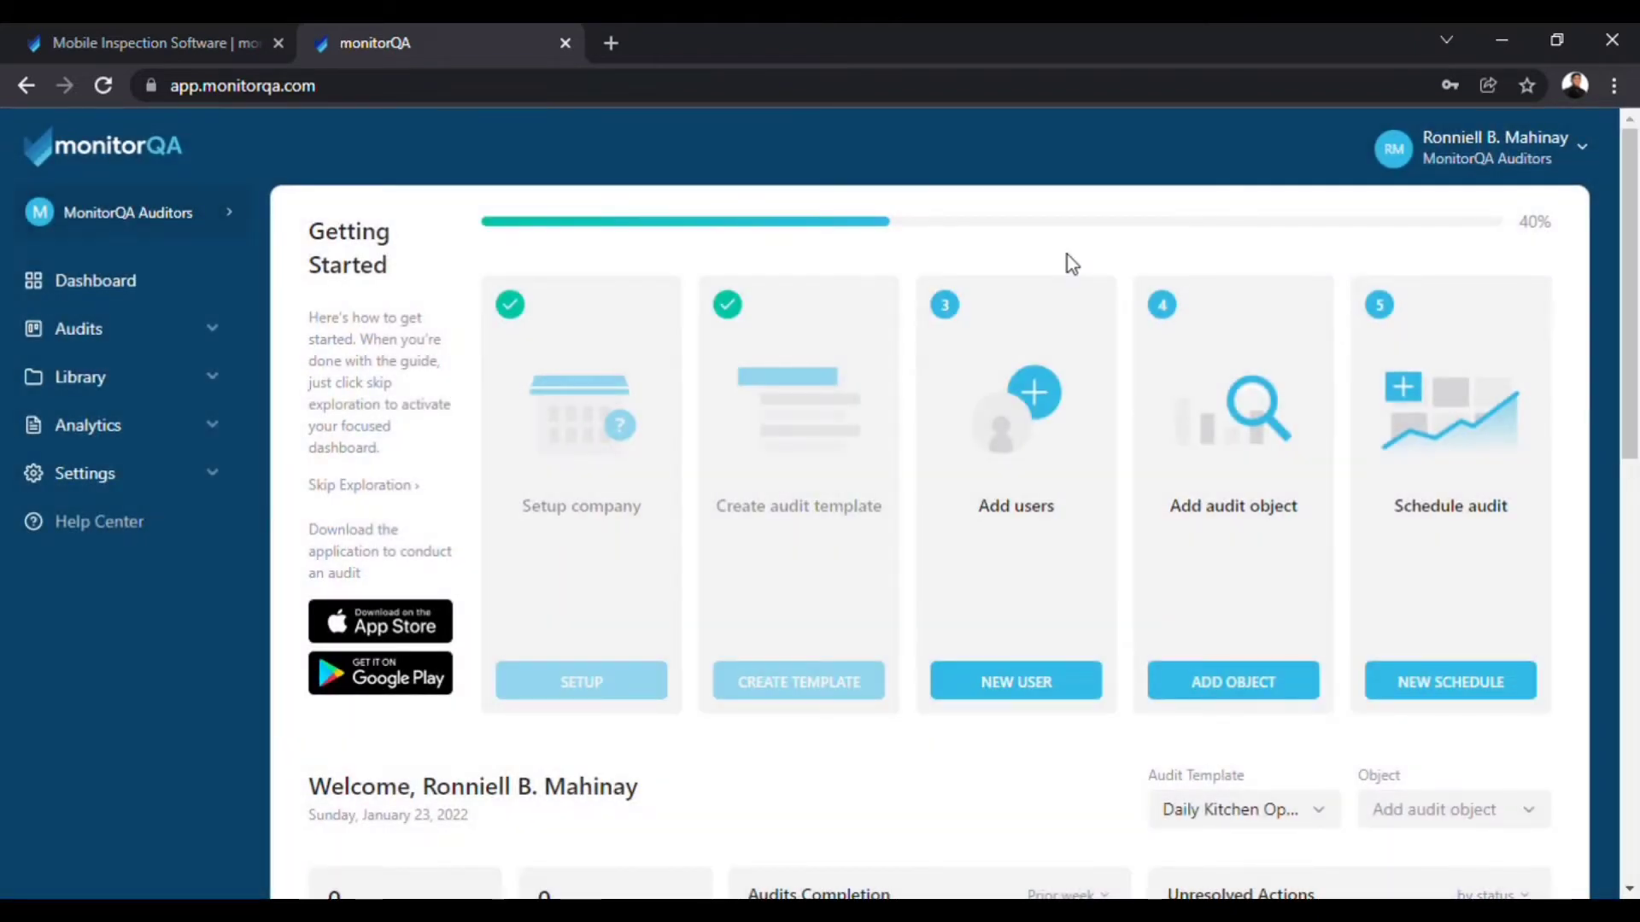
click(1019, 687)
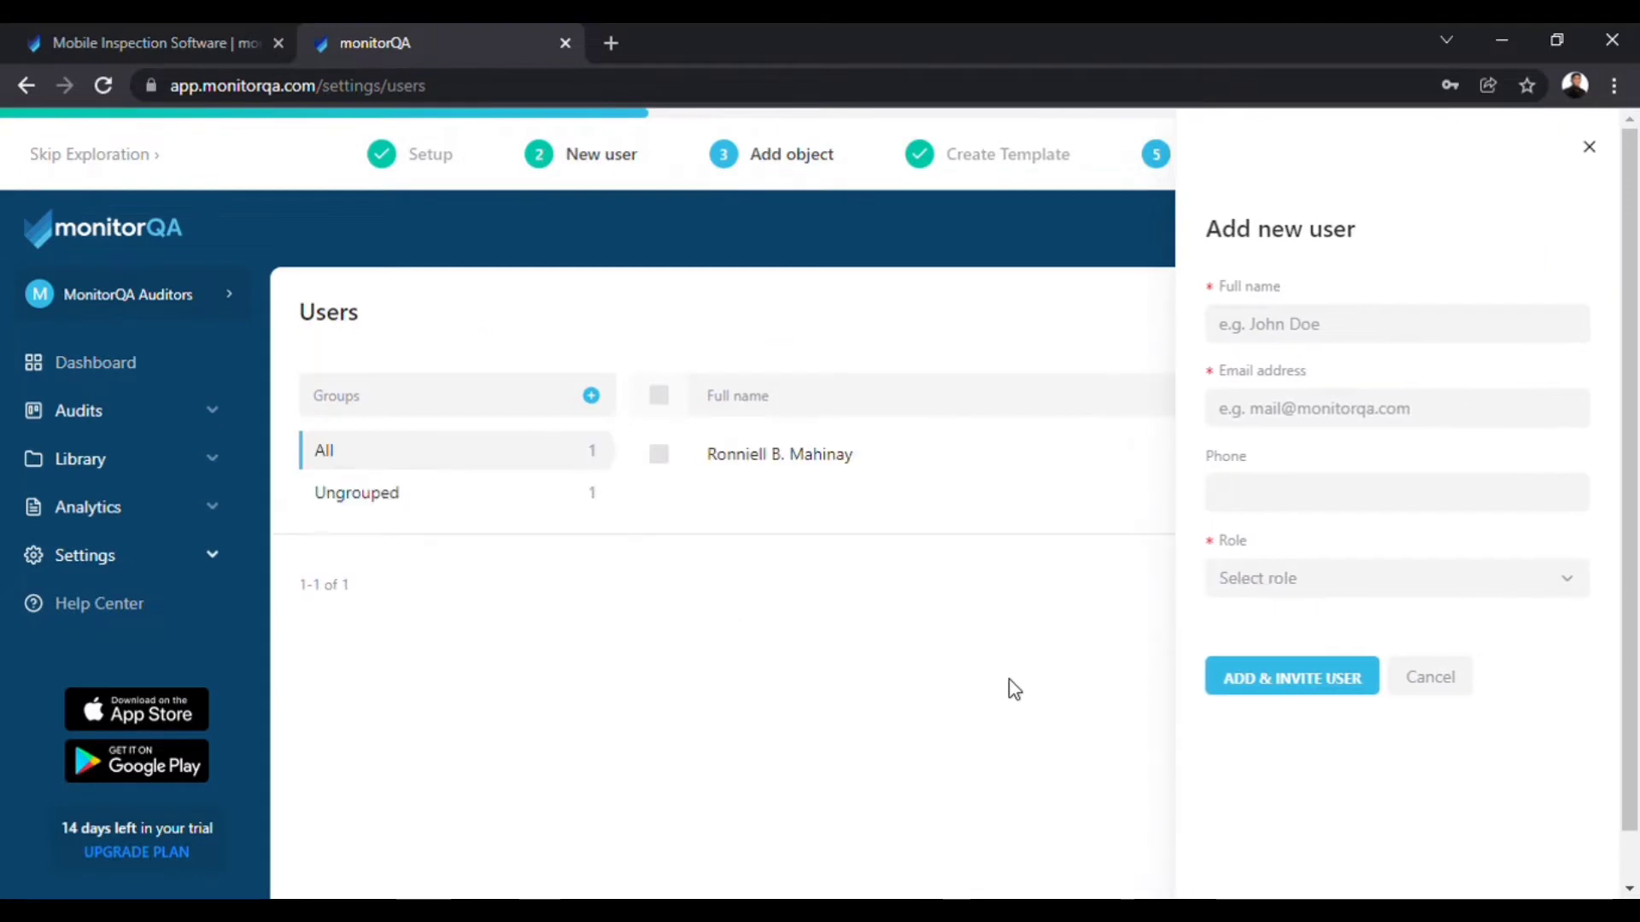
Add and invite a user with their full name and e-mail, assigned the Auditor role.
click(1325, 327)
click(1305, 411)
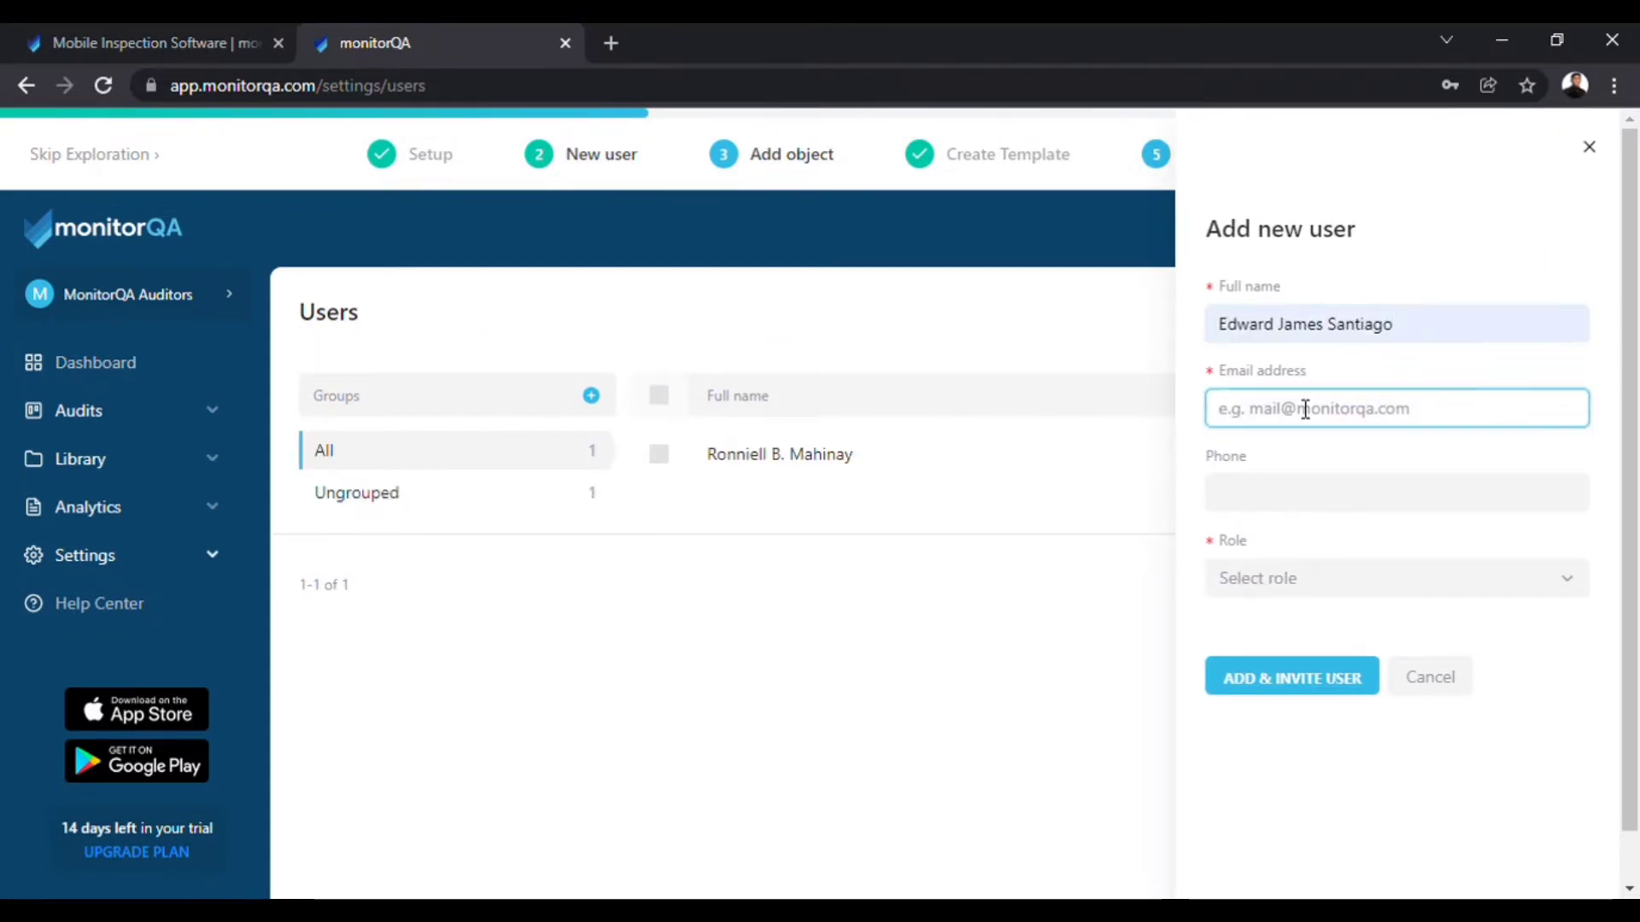
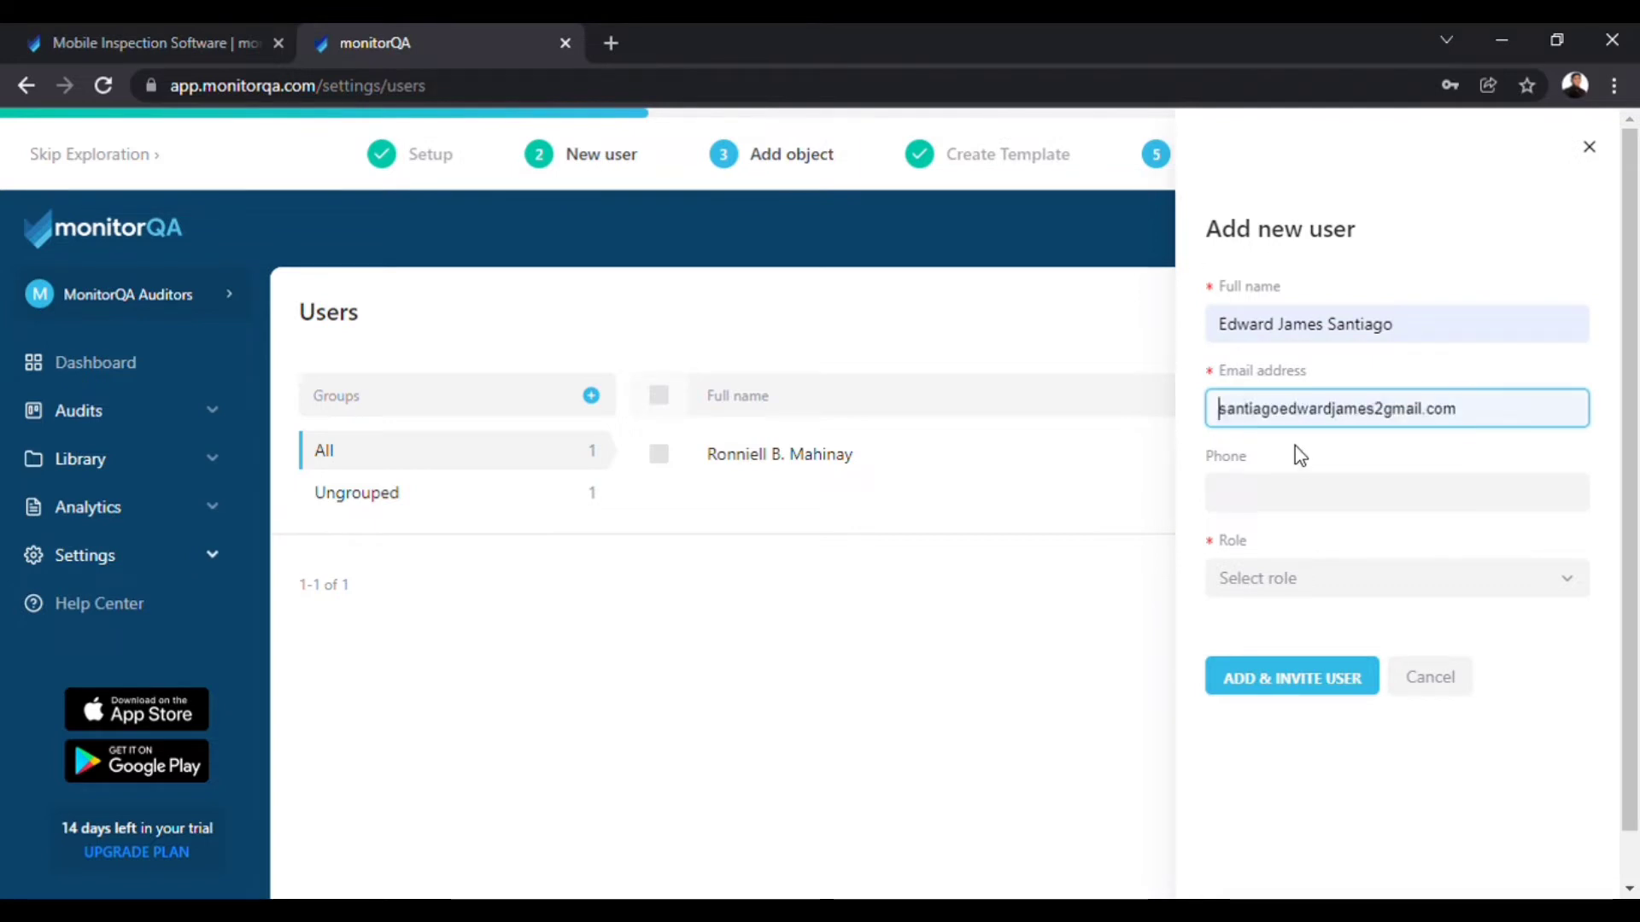
click(1316, 503)
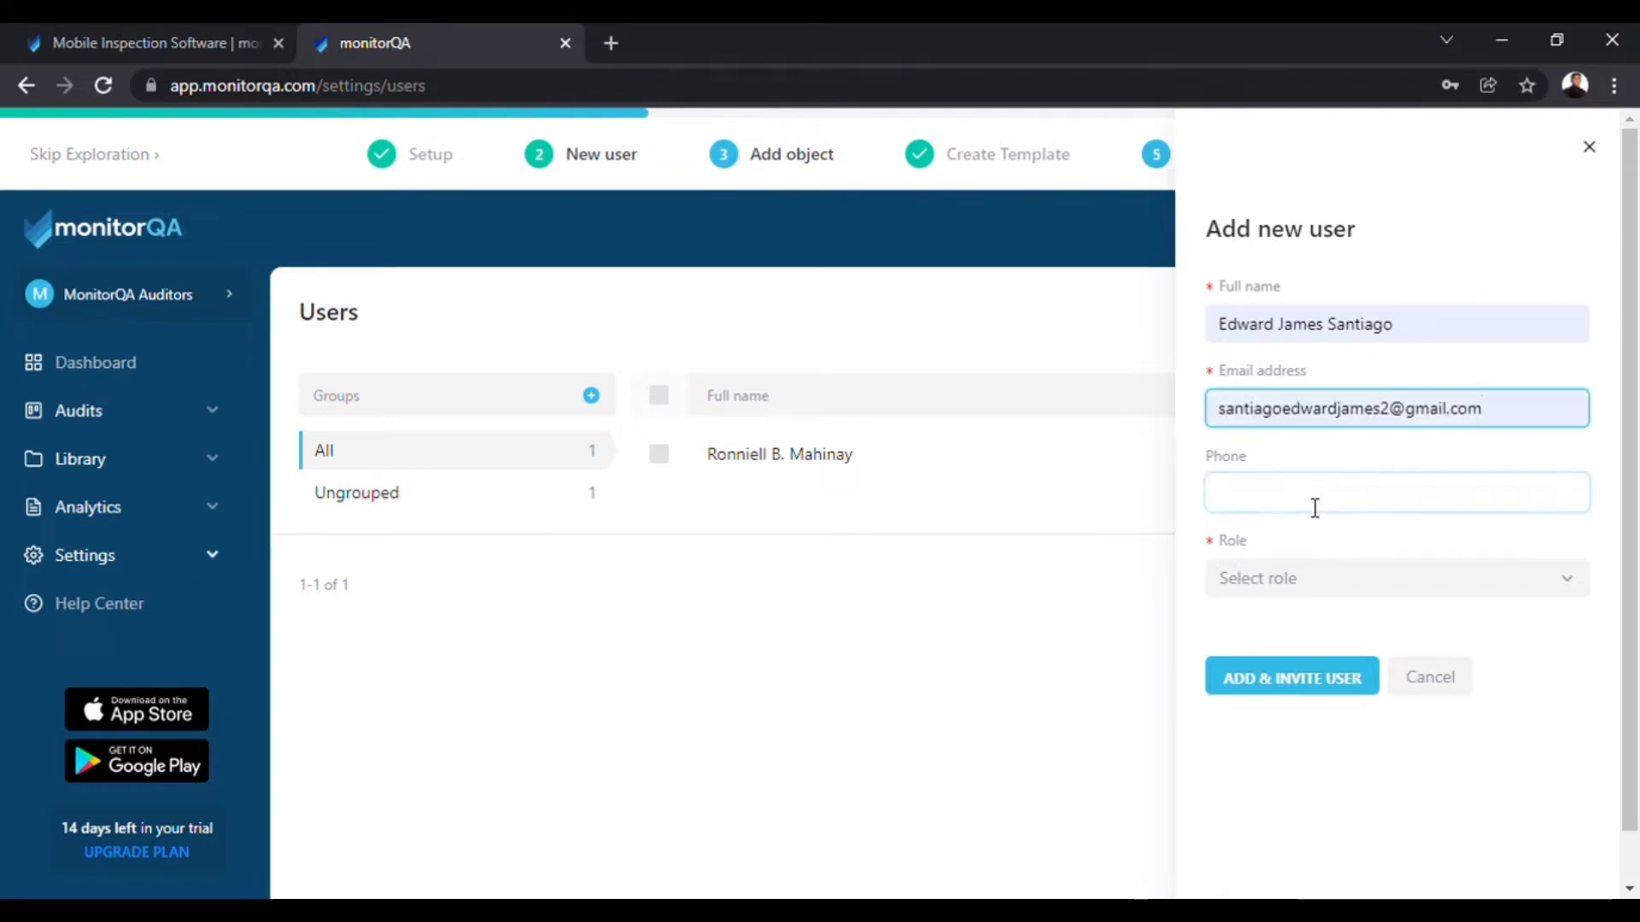
click(1311, 589)
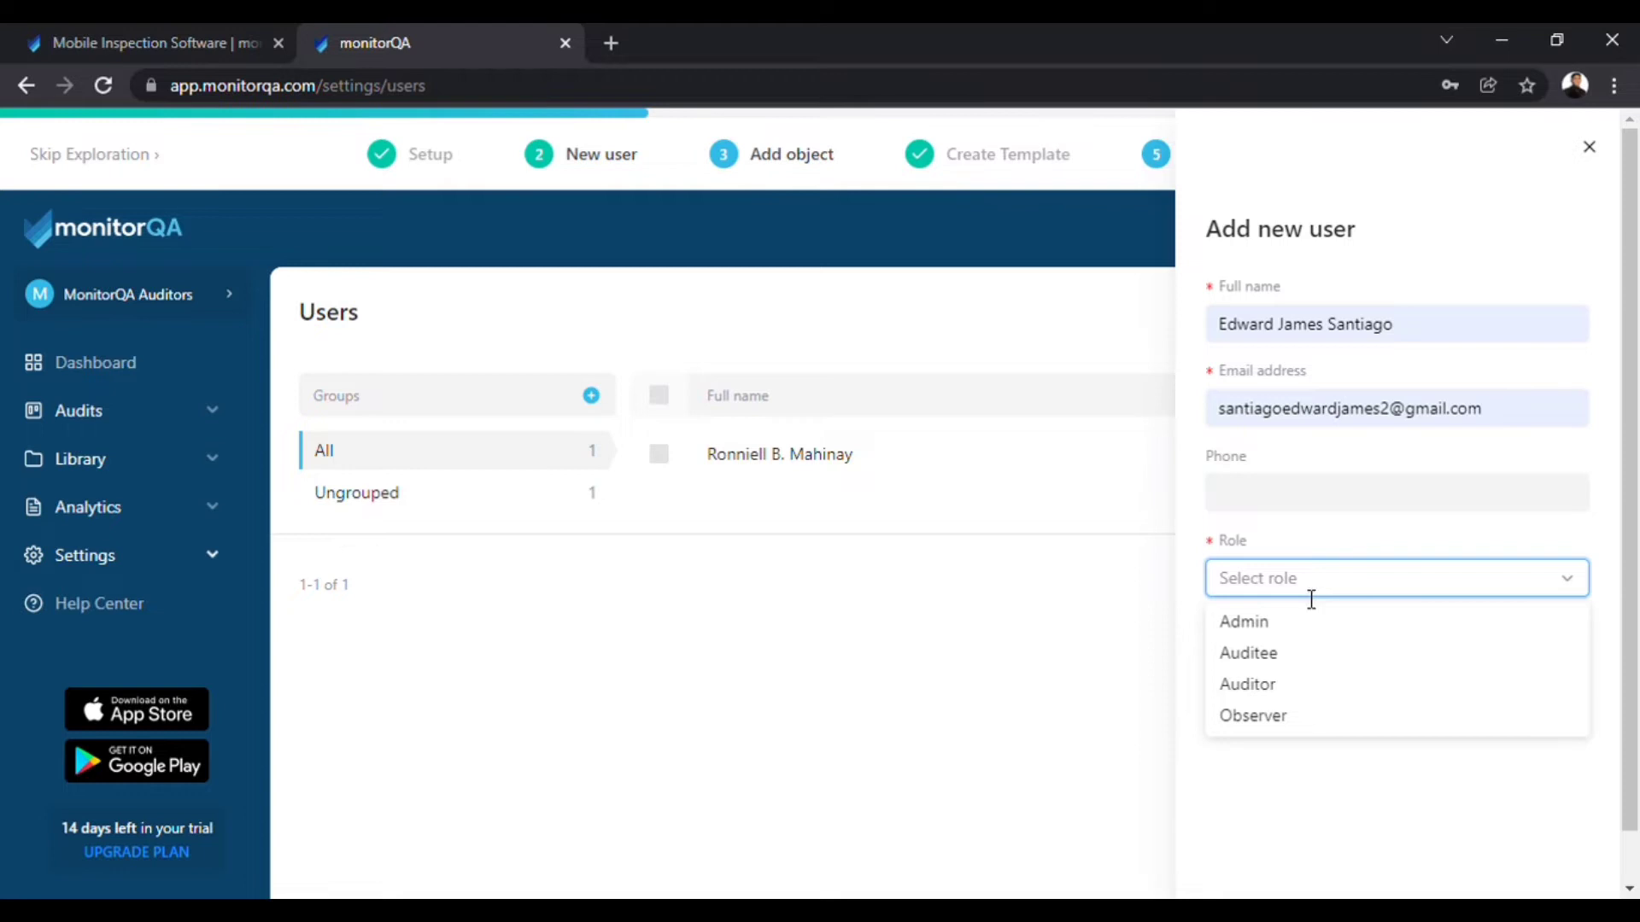
click(1277, 687)
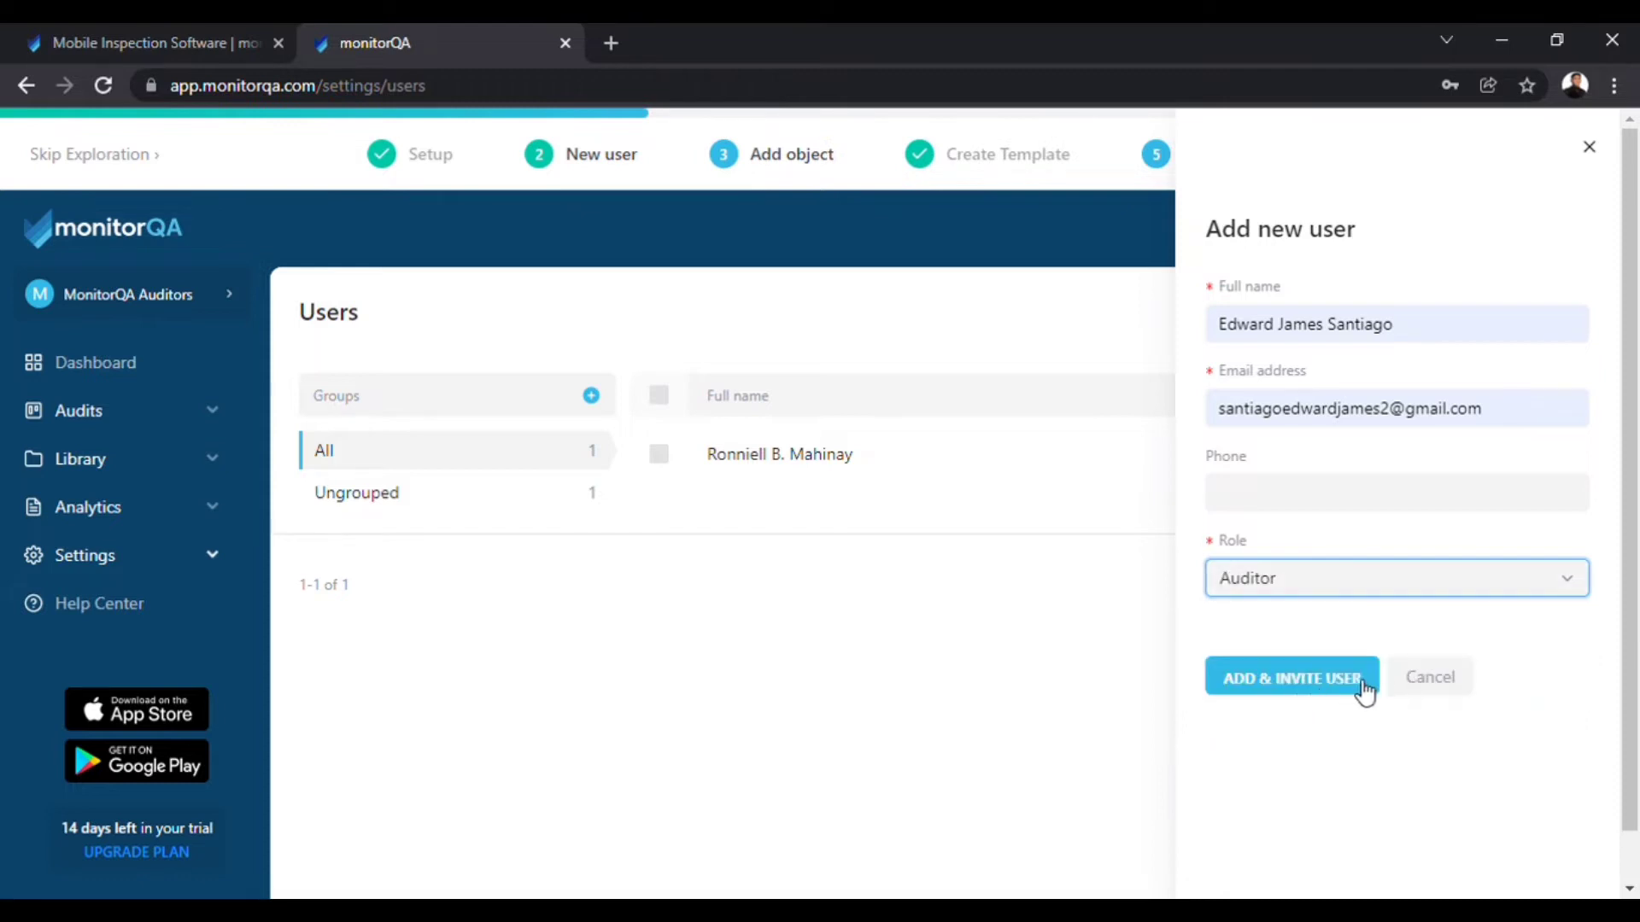
click(1358, 688)
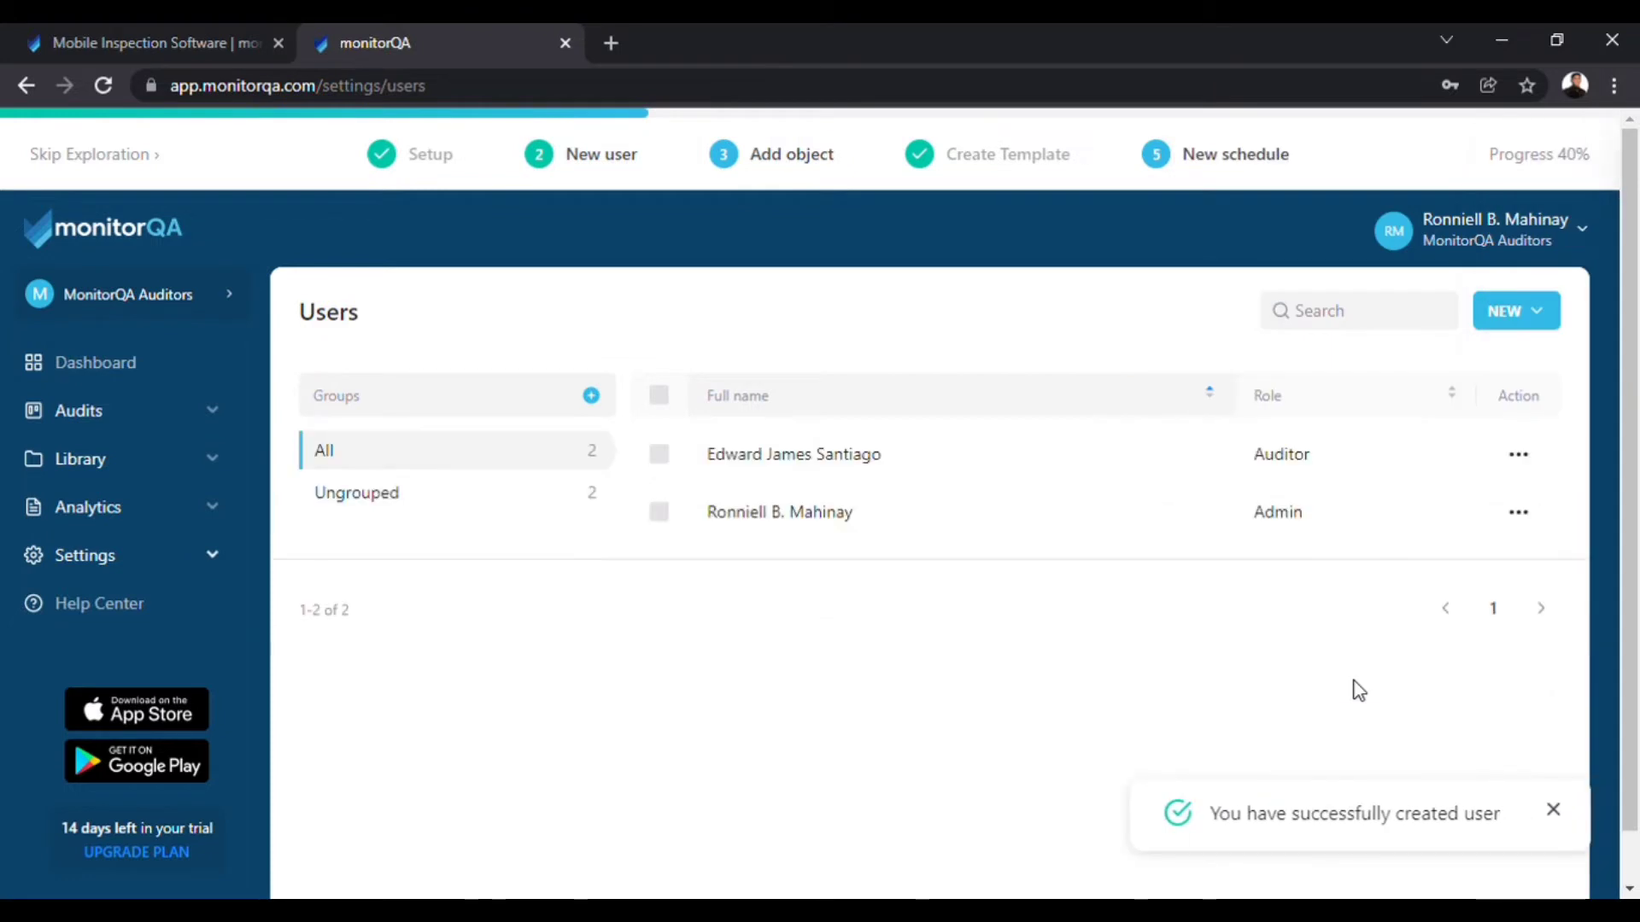
Add a third team member with their name and e-mail as an Auditor.
click(1508, 311)
click(1346, 409)
click(1276, 578)
click(1275, 687)
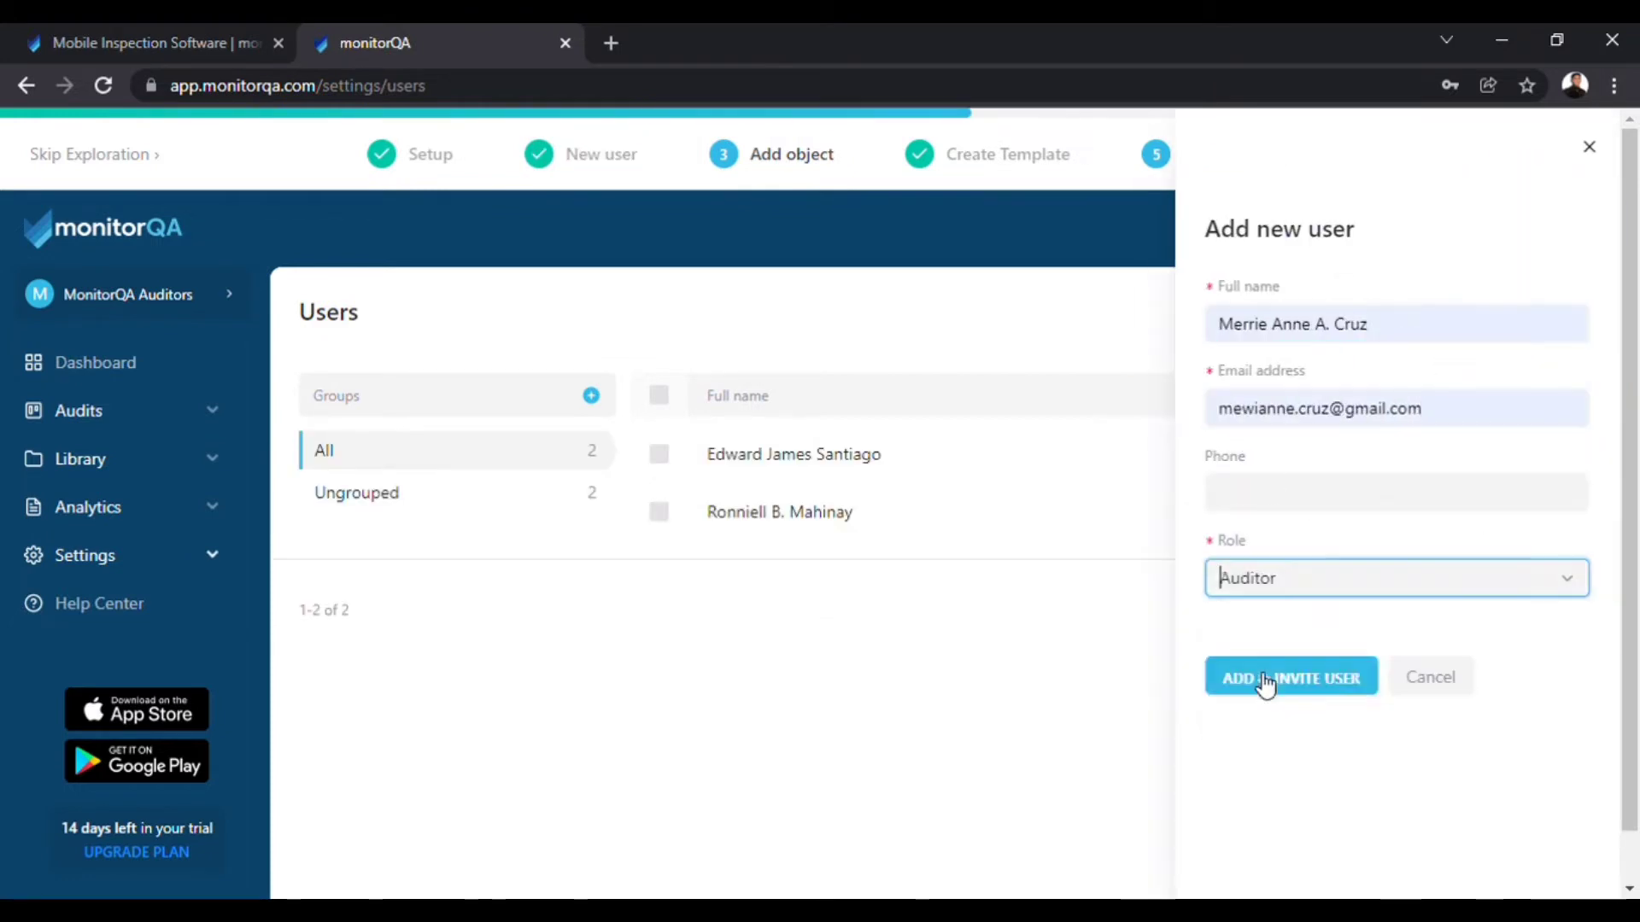
click(1268, 681)
click(1513, 310)
Add a fourth team member with their name and e-mail as an Auditor.
click(1281, 409)
click(1276, 578)
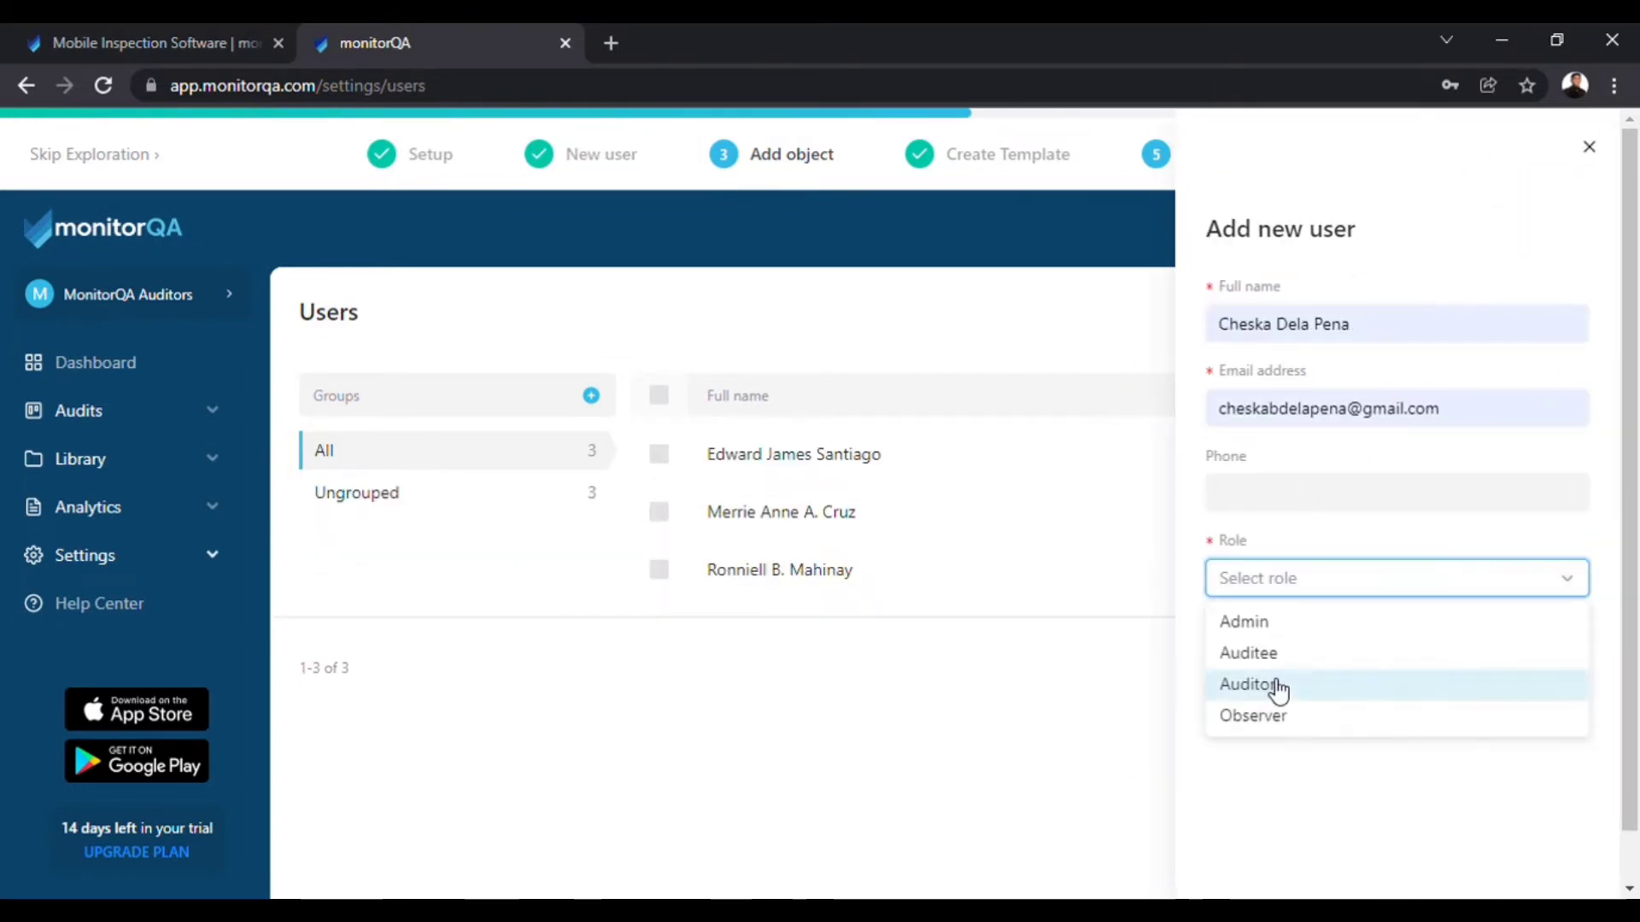
click(1277, 684)
click(1292, 678)
click(1513, 311)
Add a fifth team member with their name and e-mail as an Auditor.
click(1292, 426)
click(1273, 574)
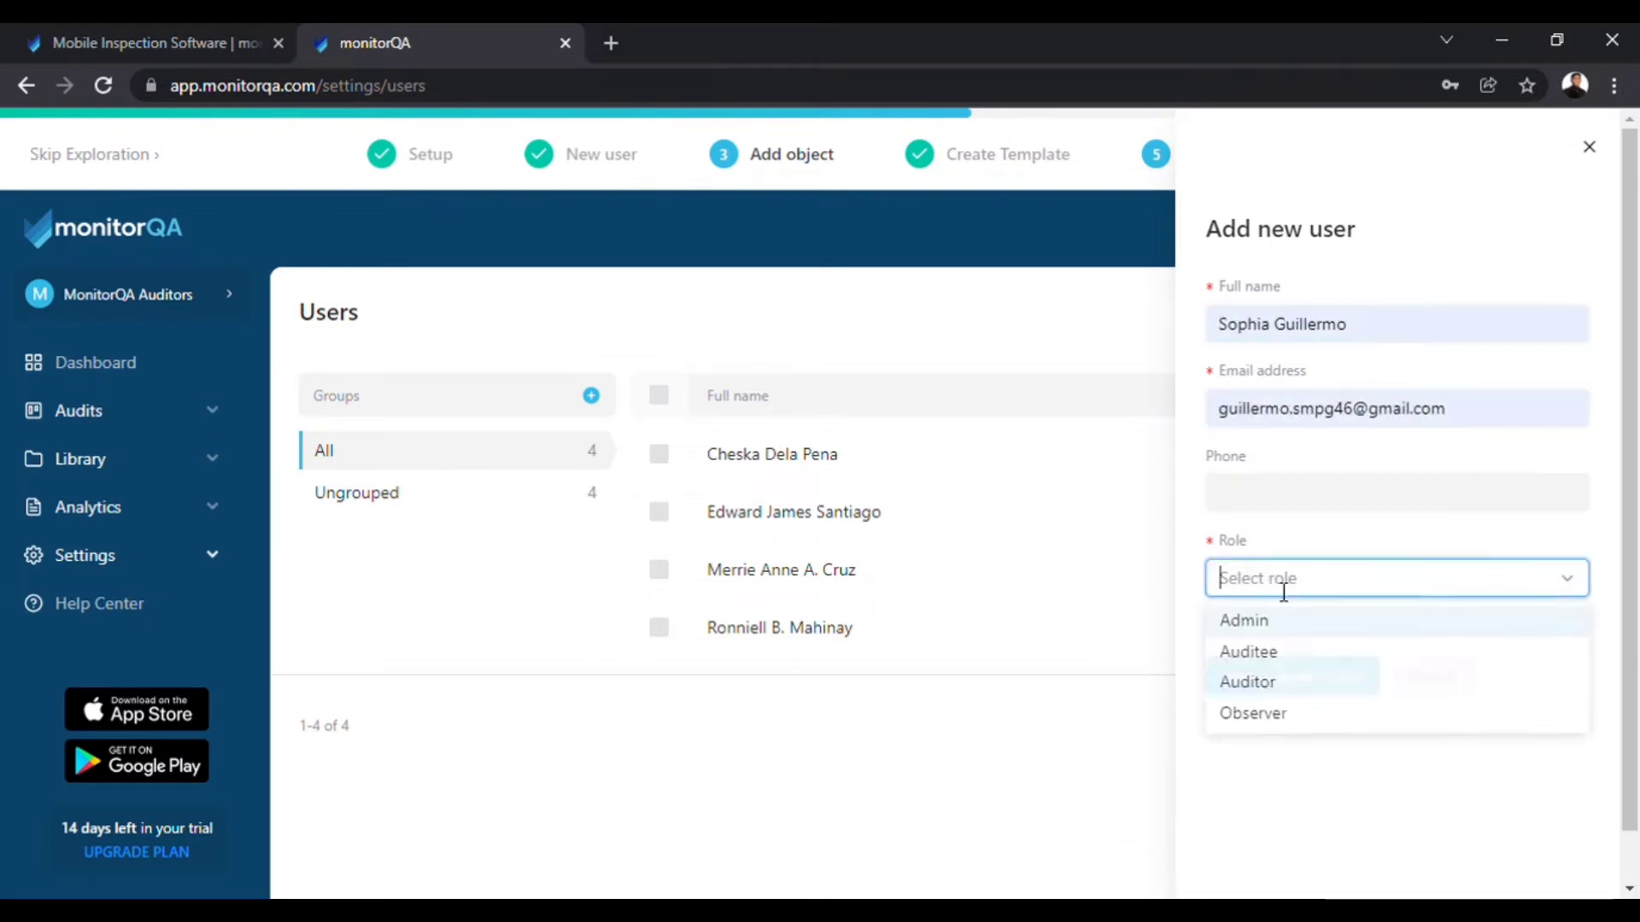
click(1277, 680)
click(1289, 684)
click(1513, 311)
Add a sixth Auditor, re-entering their mistyped e-mail correctly before saving.
click(1457, 398)
click(1285, 579)
click(1307, 333)
click(1290, 409)
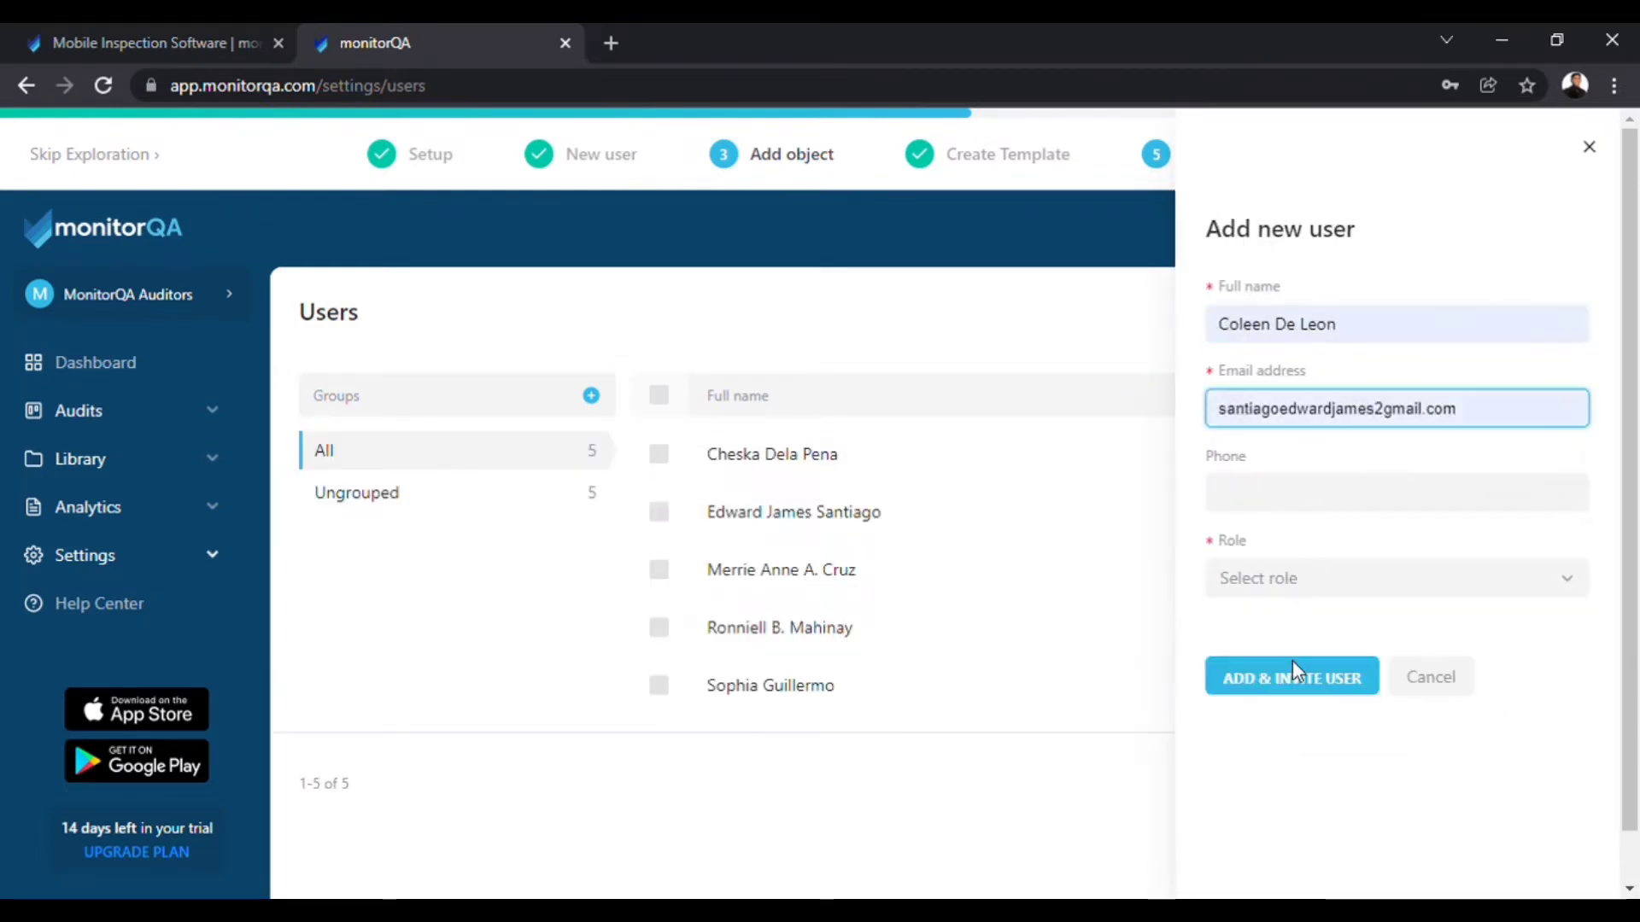
key(ctrl+a)
key(BackSpace)
click(1281, 605)
Add the seventh member as an Auditor, then go back to the Getting Started dashboard.
click(1281, 680)
click(1291, 705)
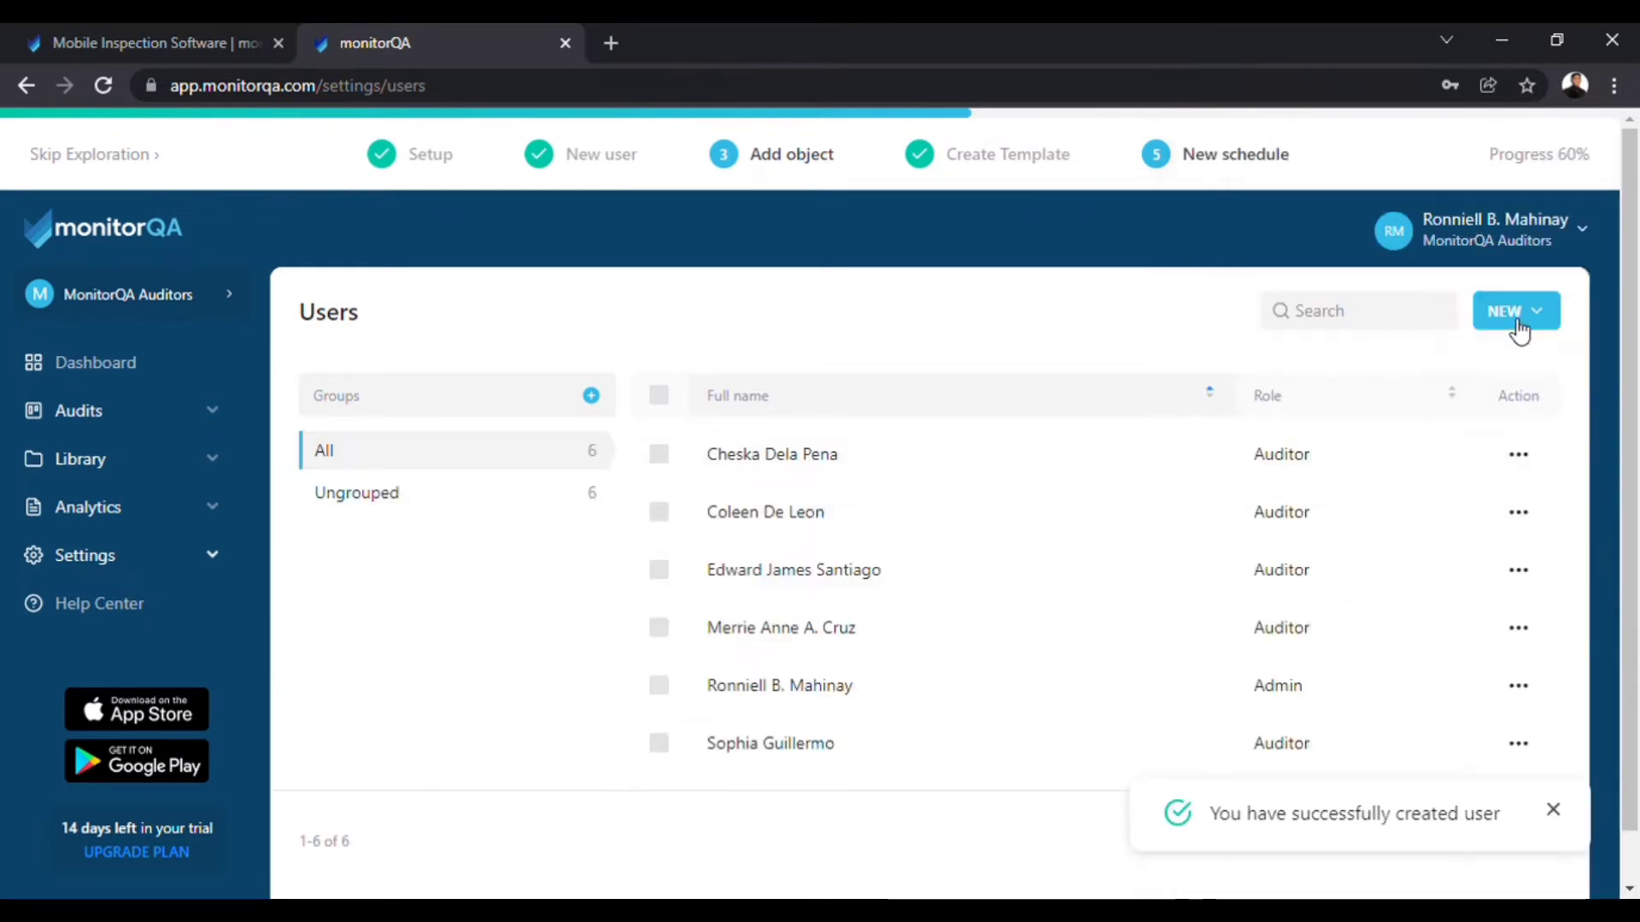
click(1513, 311)
click(1457, 398)
click(1299, 415)
click(1281, 605)
click(1281, 681)
click(1290, 705)
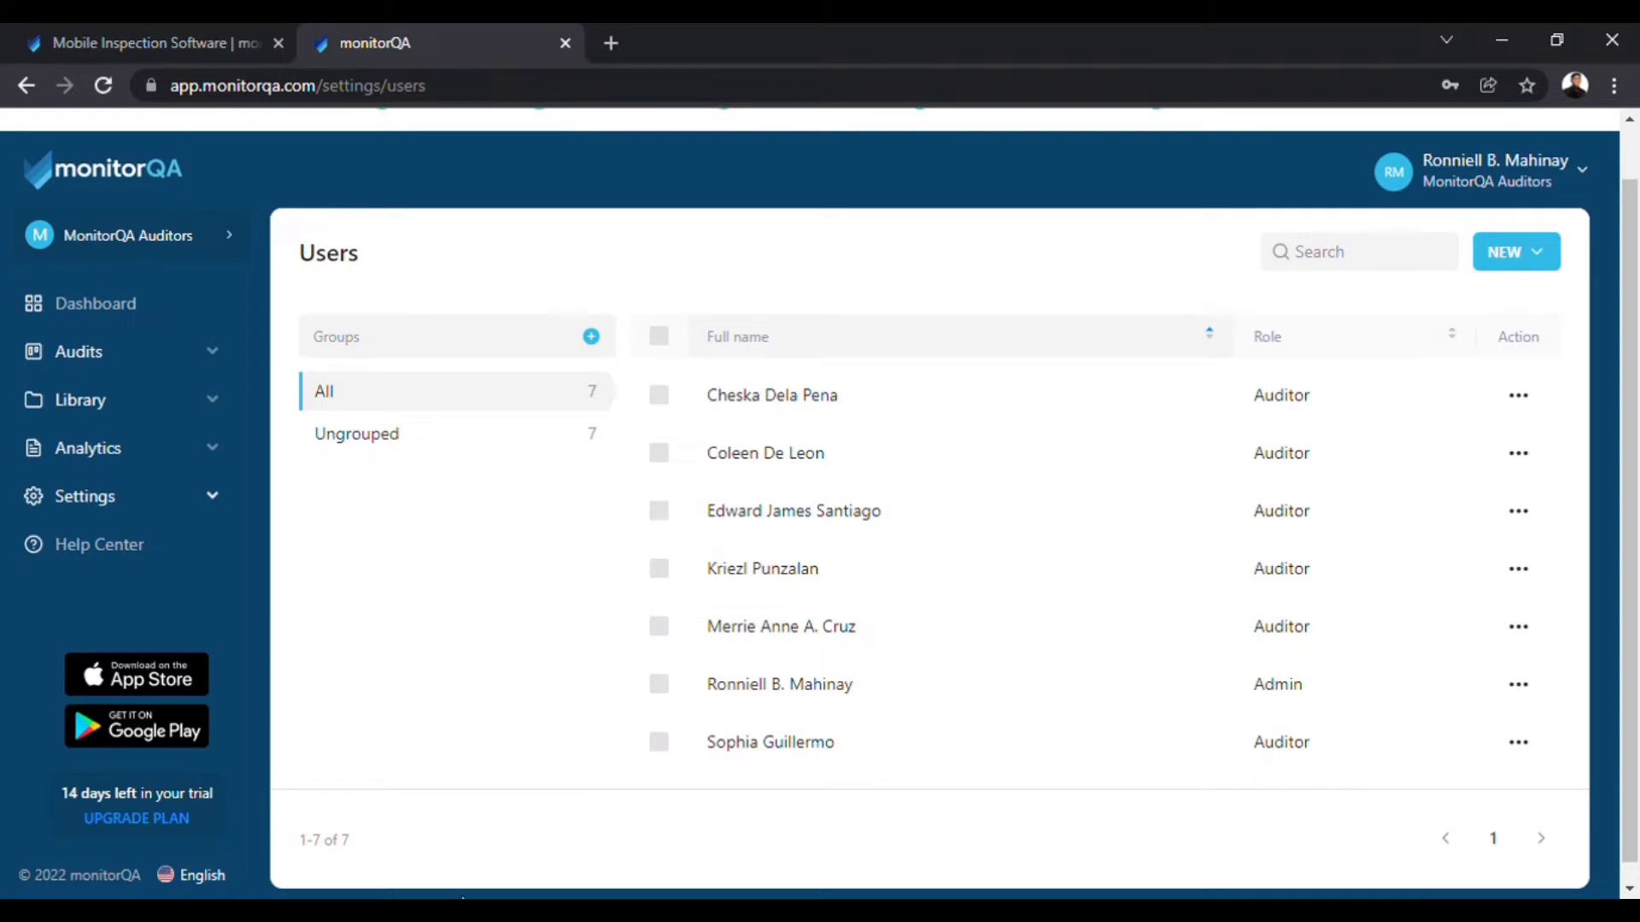
click(134, 314)
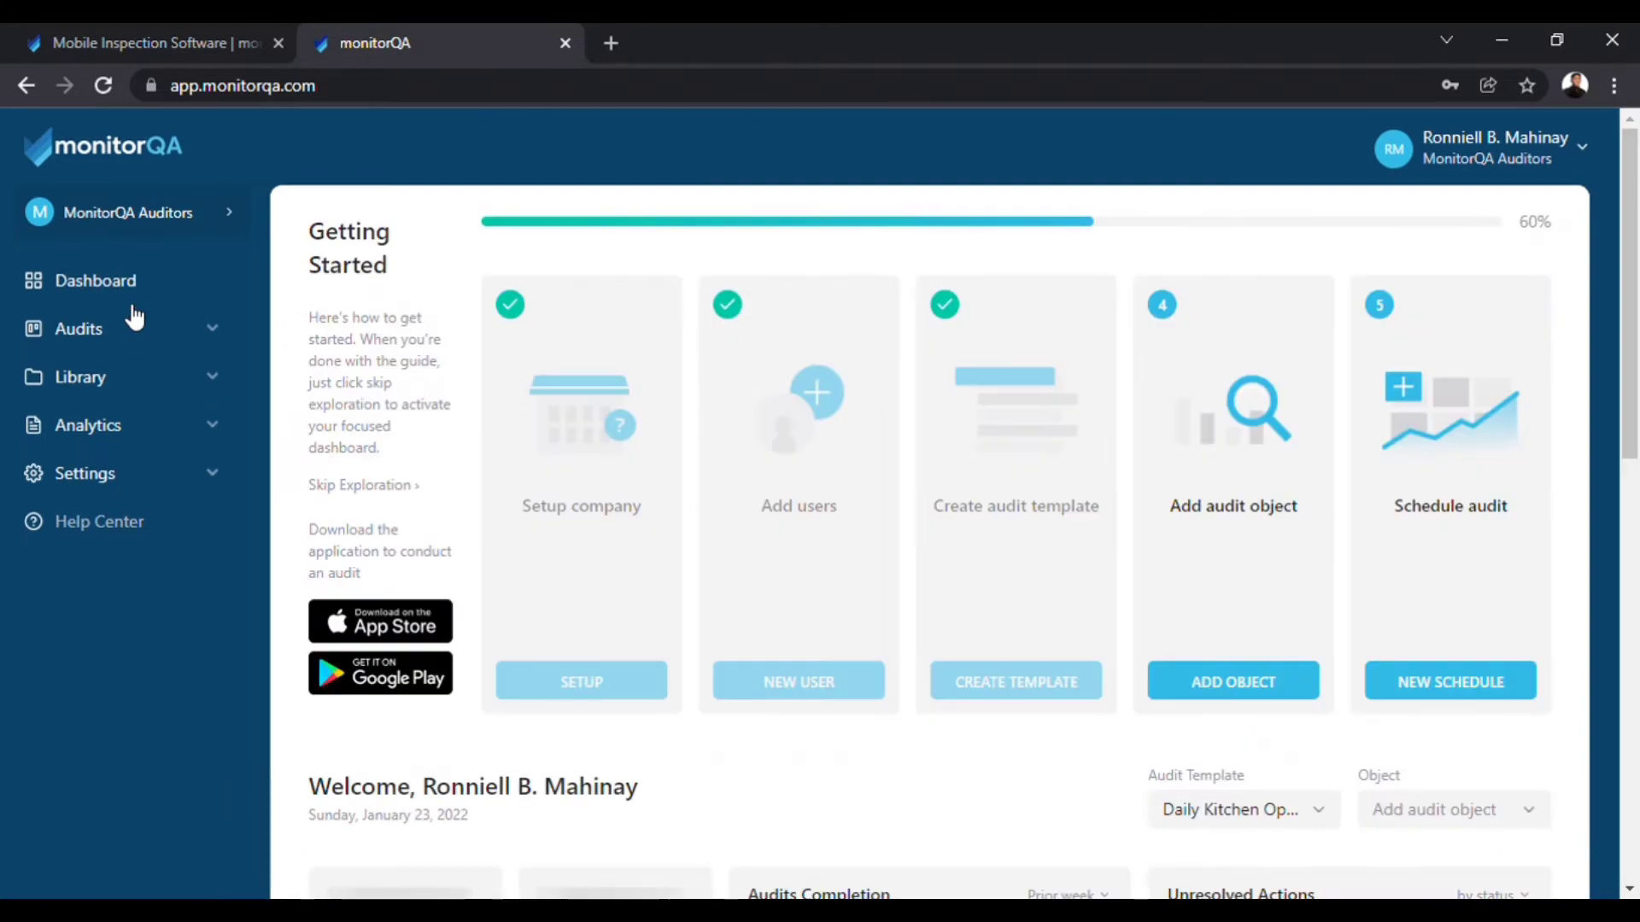
Start a new audit object named Restaurant.
click(1200, 684)
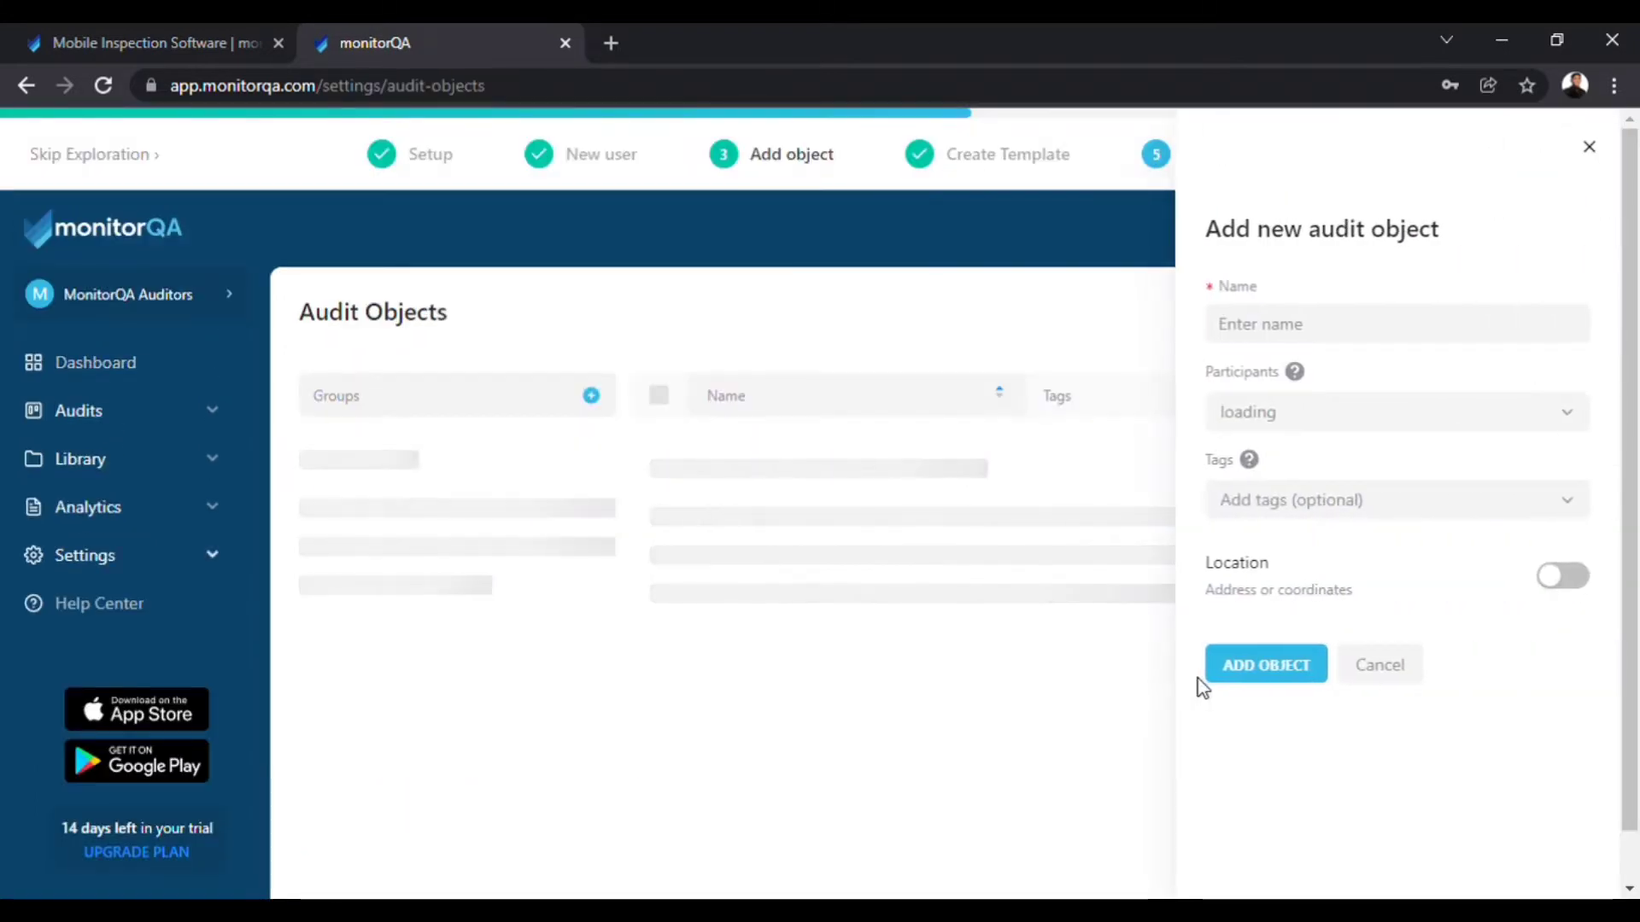
click(1469, 500)
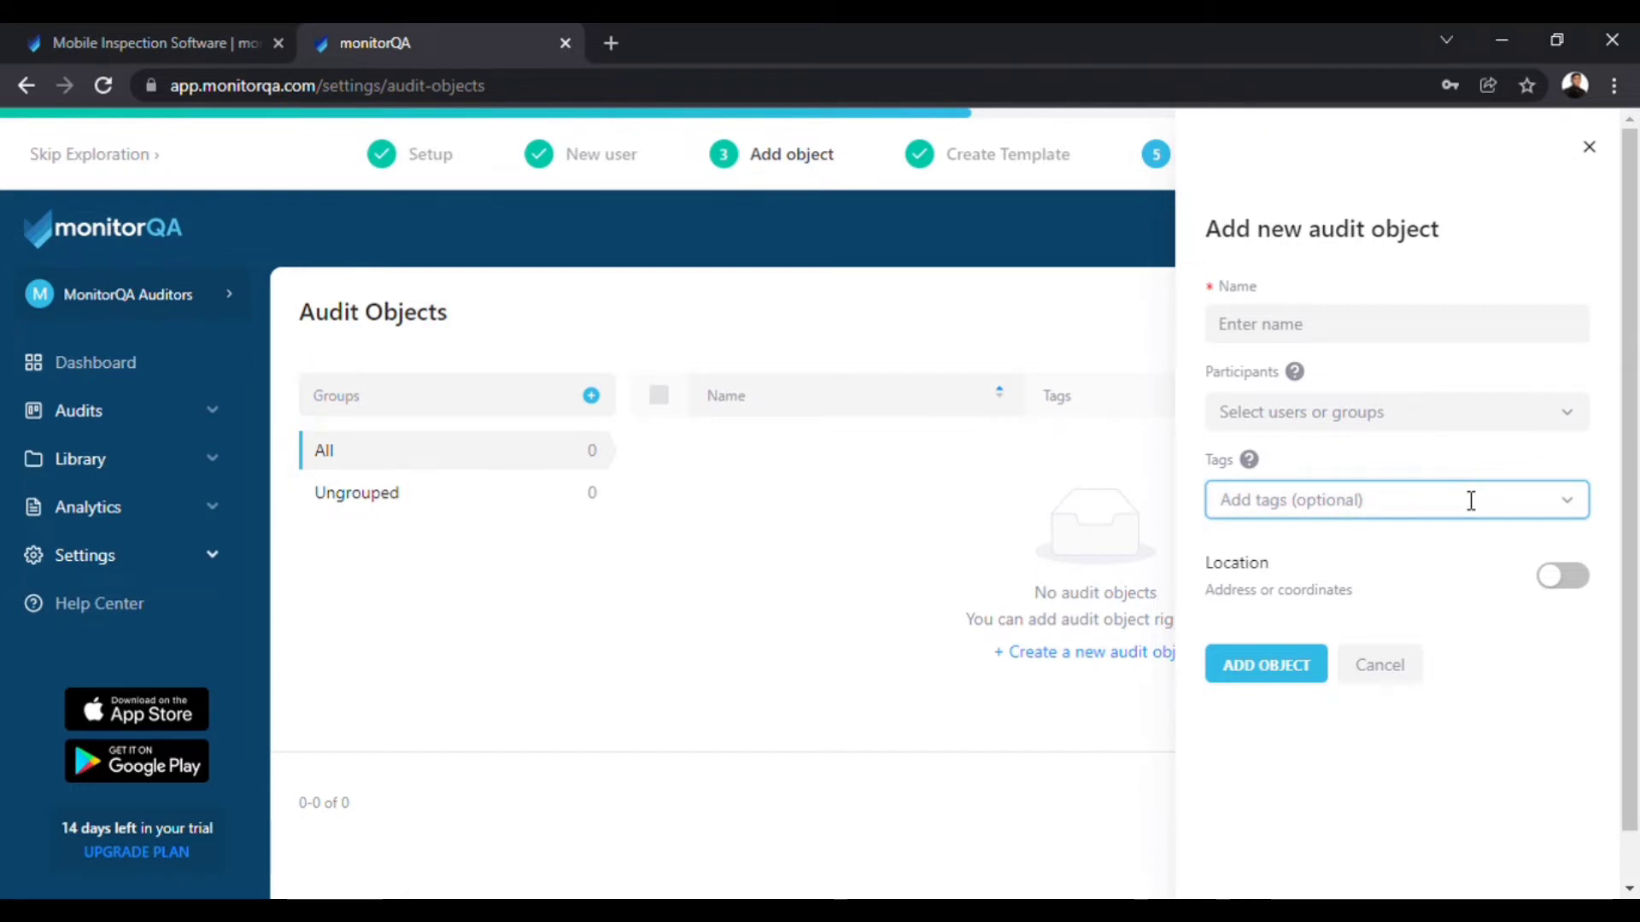
click(1275, 329)
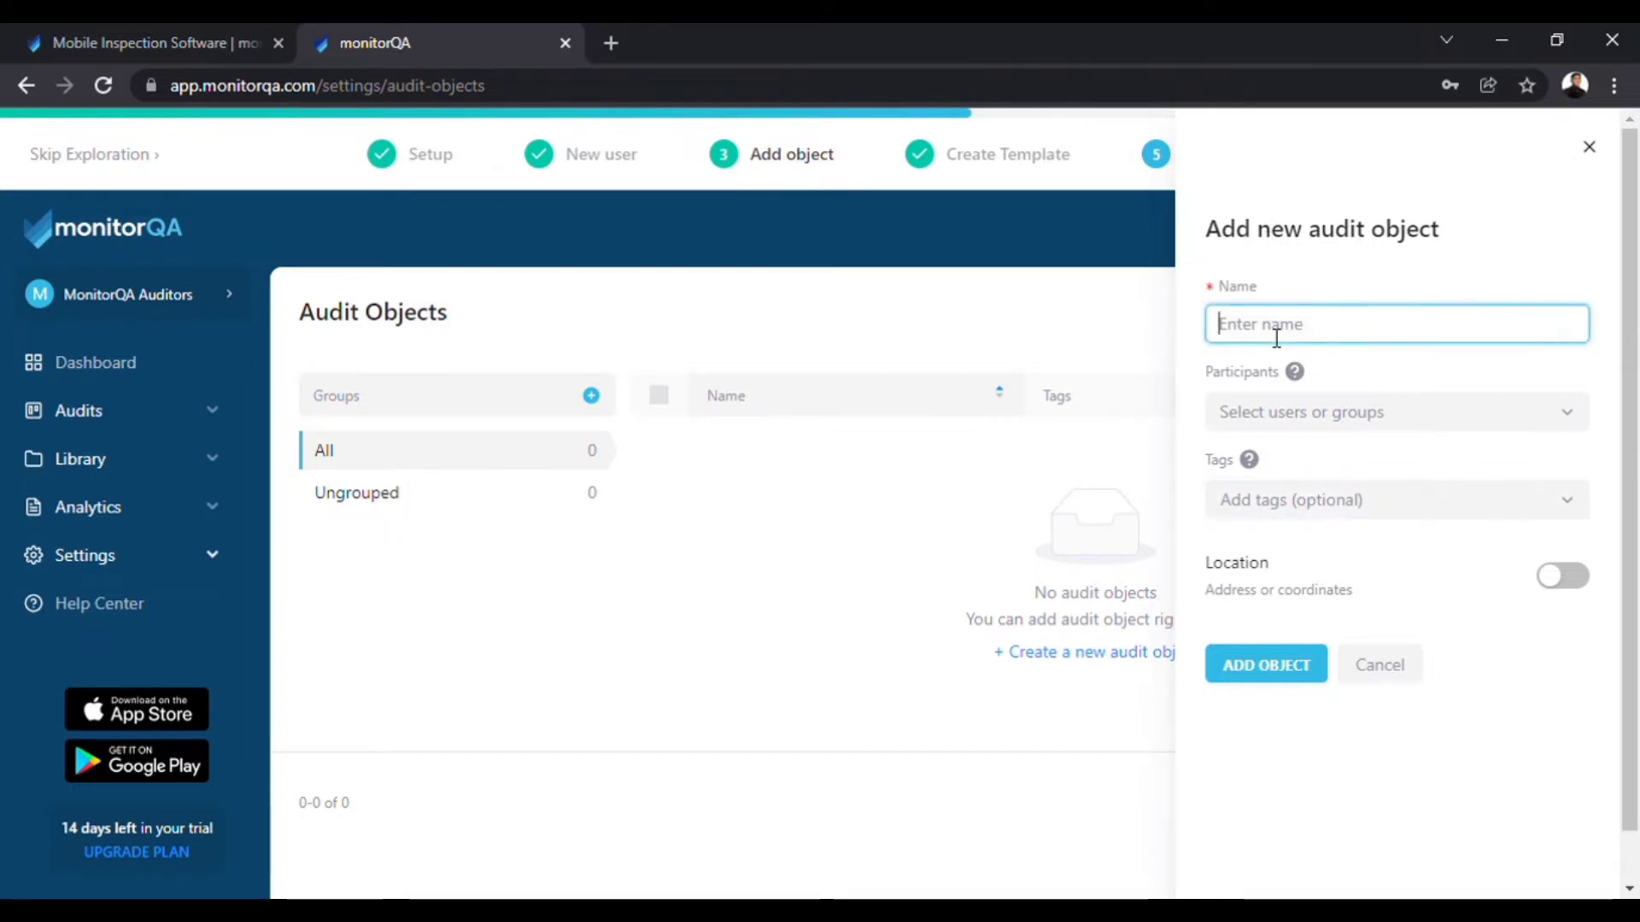
text(Resta)
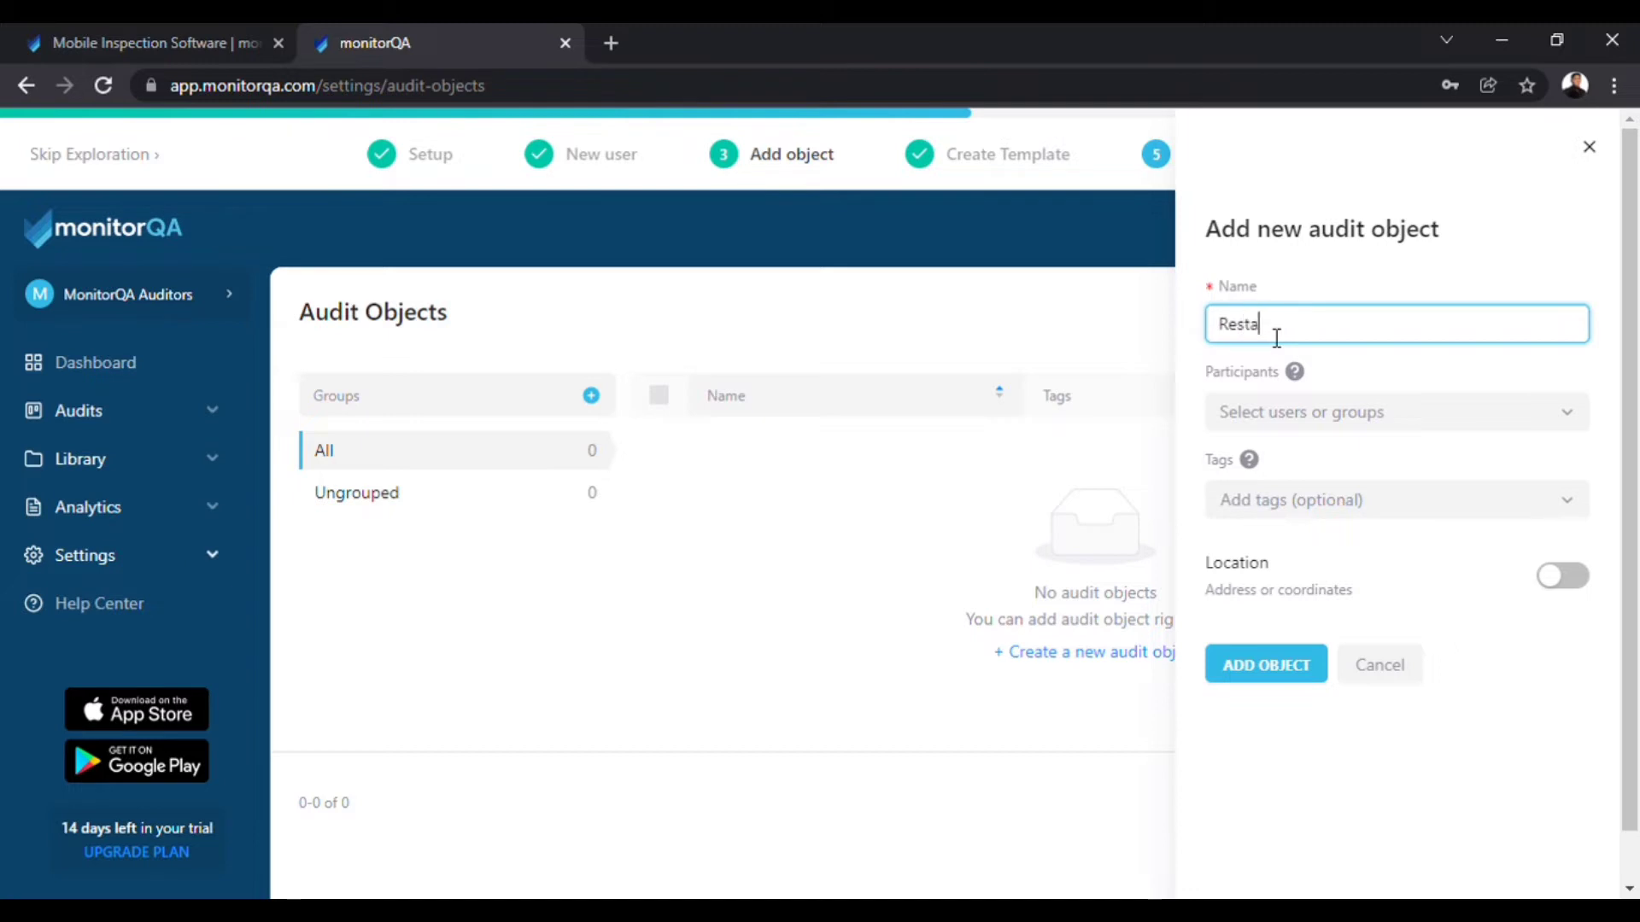
text(urant)
Select all seven users as participants and save the Restaurant object.
click(1291, 416)
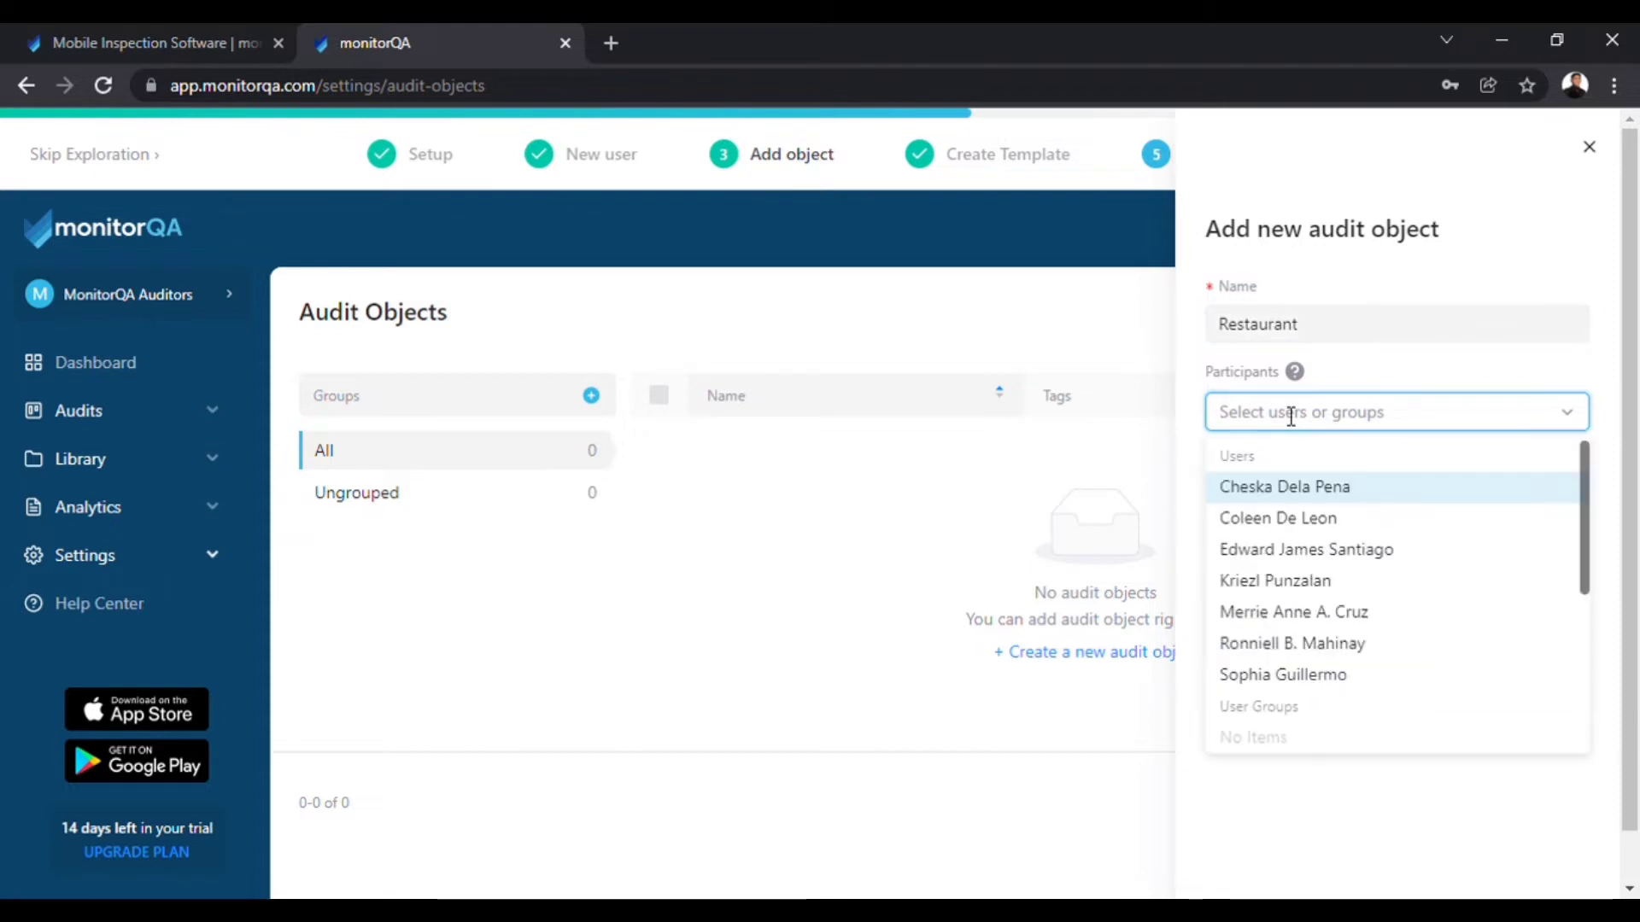
click(1278, 491)
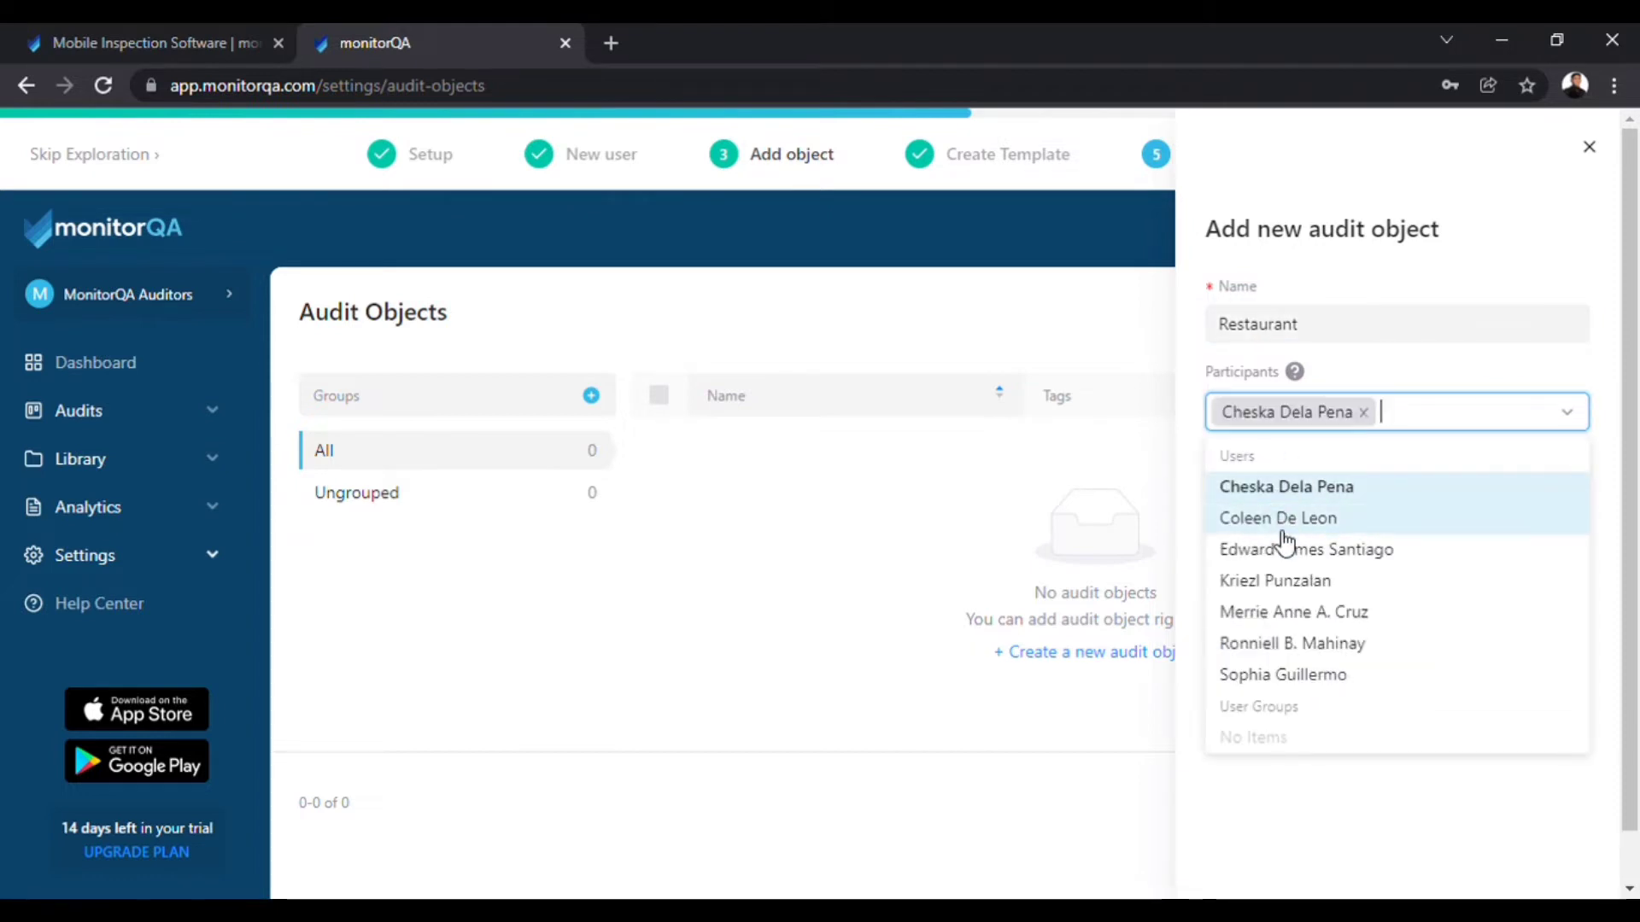
click(1282, 524)
click(1285, 559)
click(1279, 611)
click(1281, 677)
click(1281, 708)
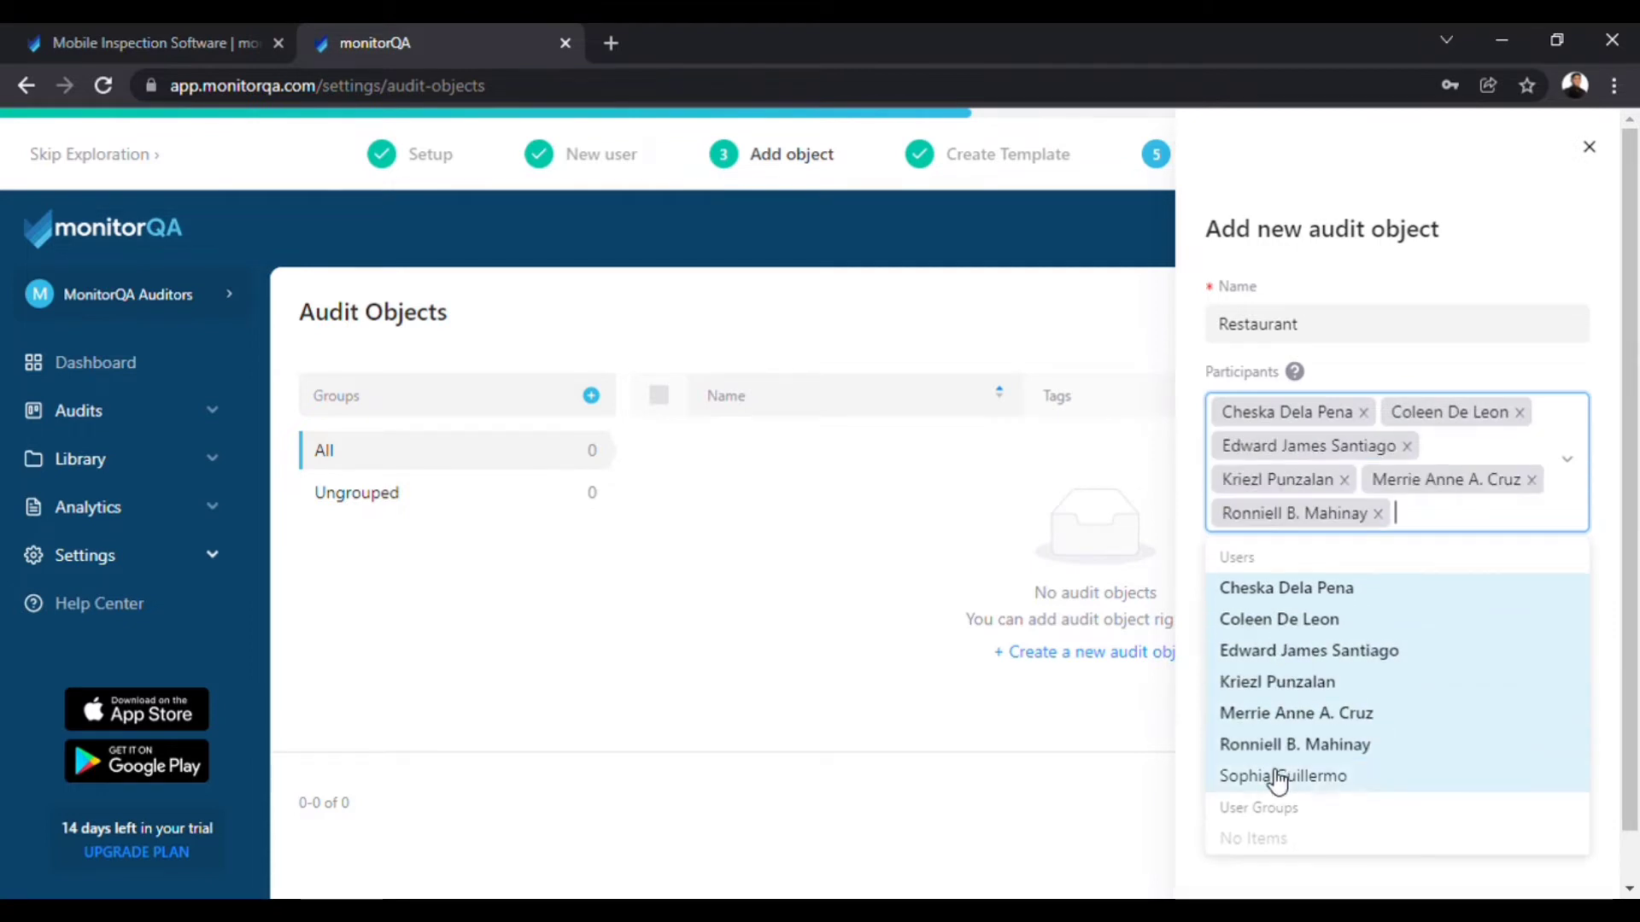
click(1273, 775)
click(1570, 476)
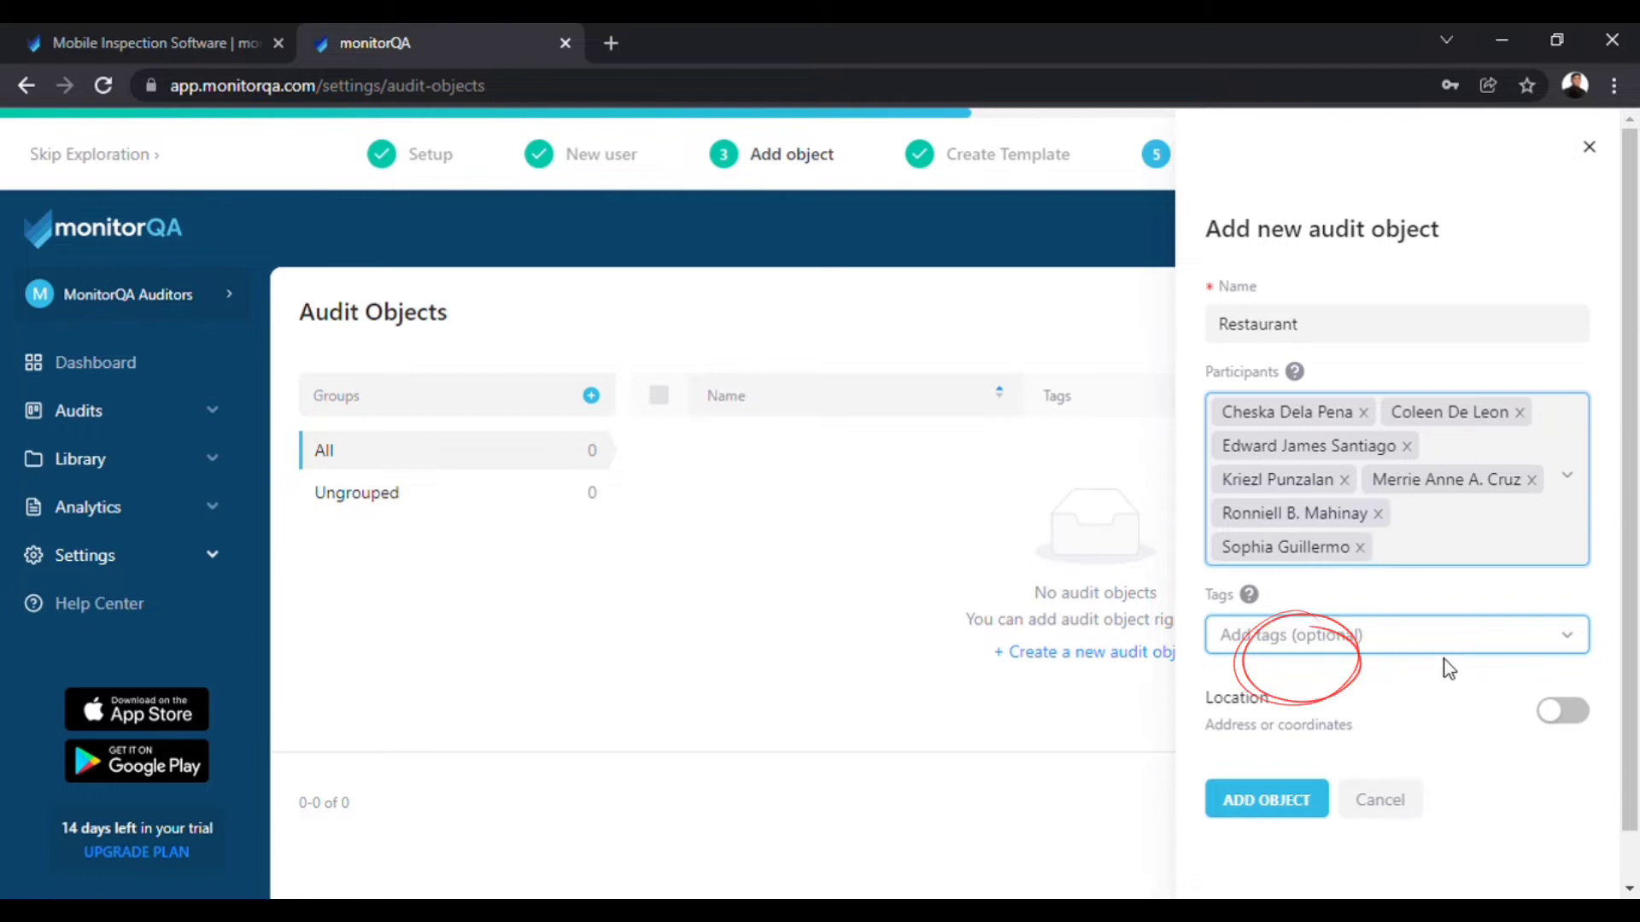
click(1271, 796)
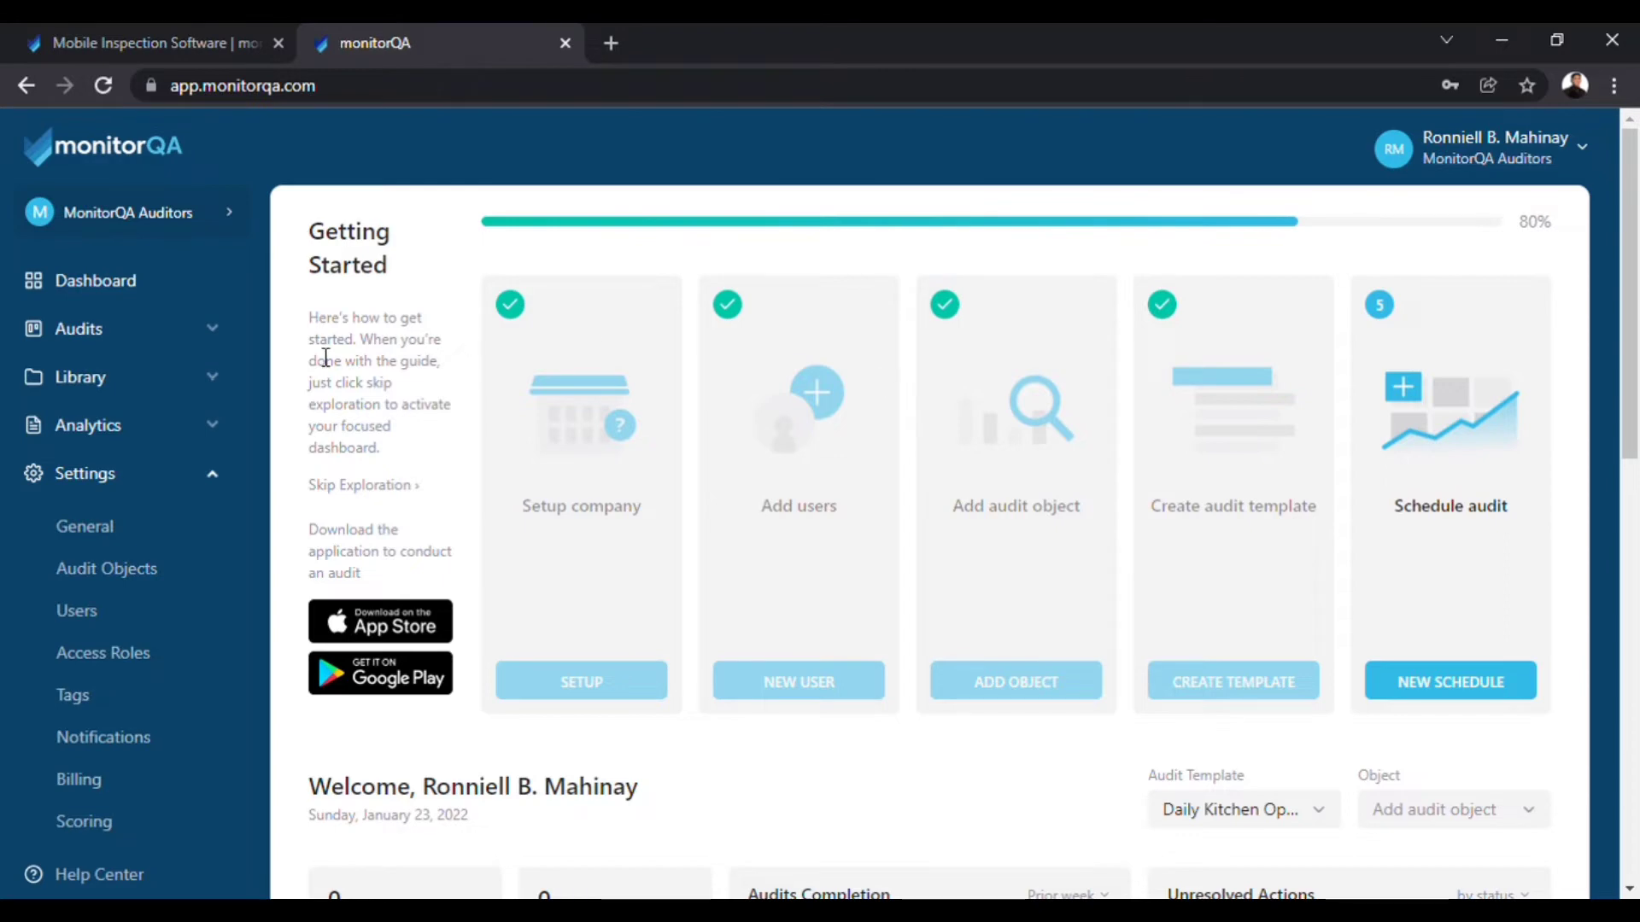
From Library > Templates, create a new Audit template.
click(208, 379)
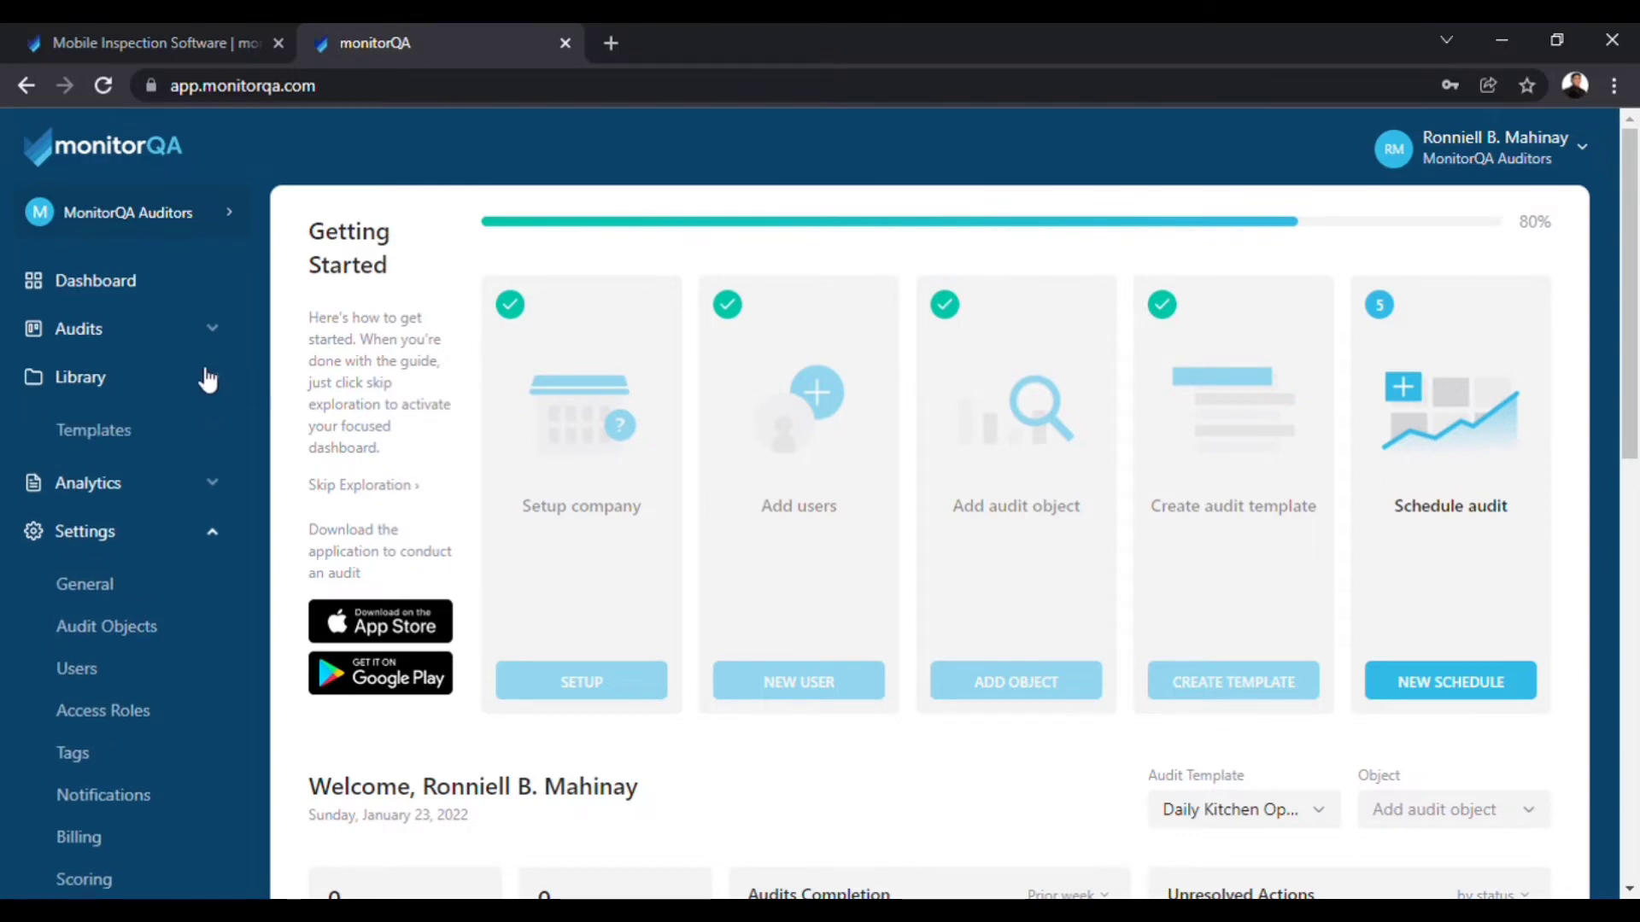
click(95, 432)
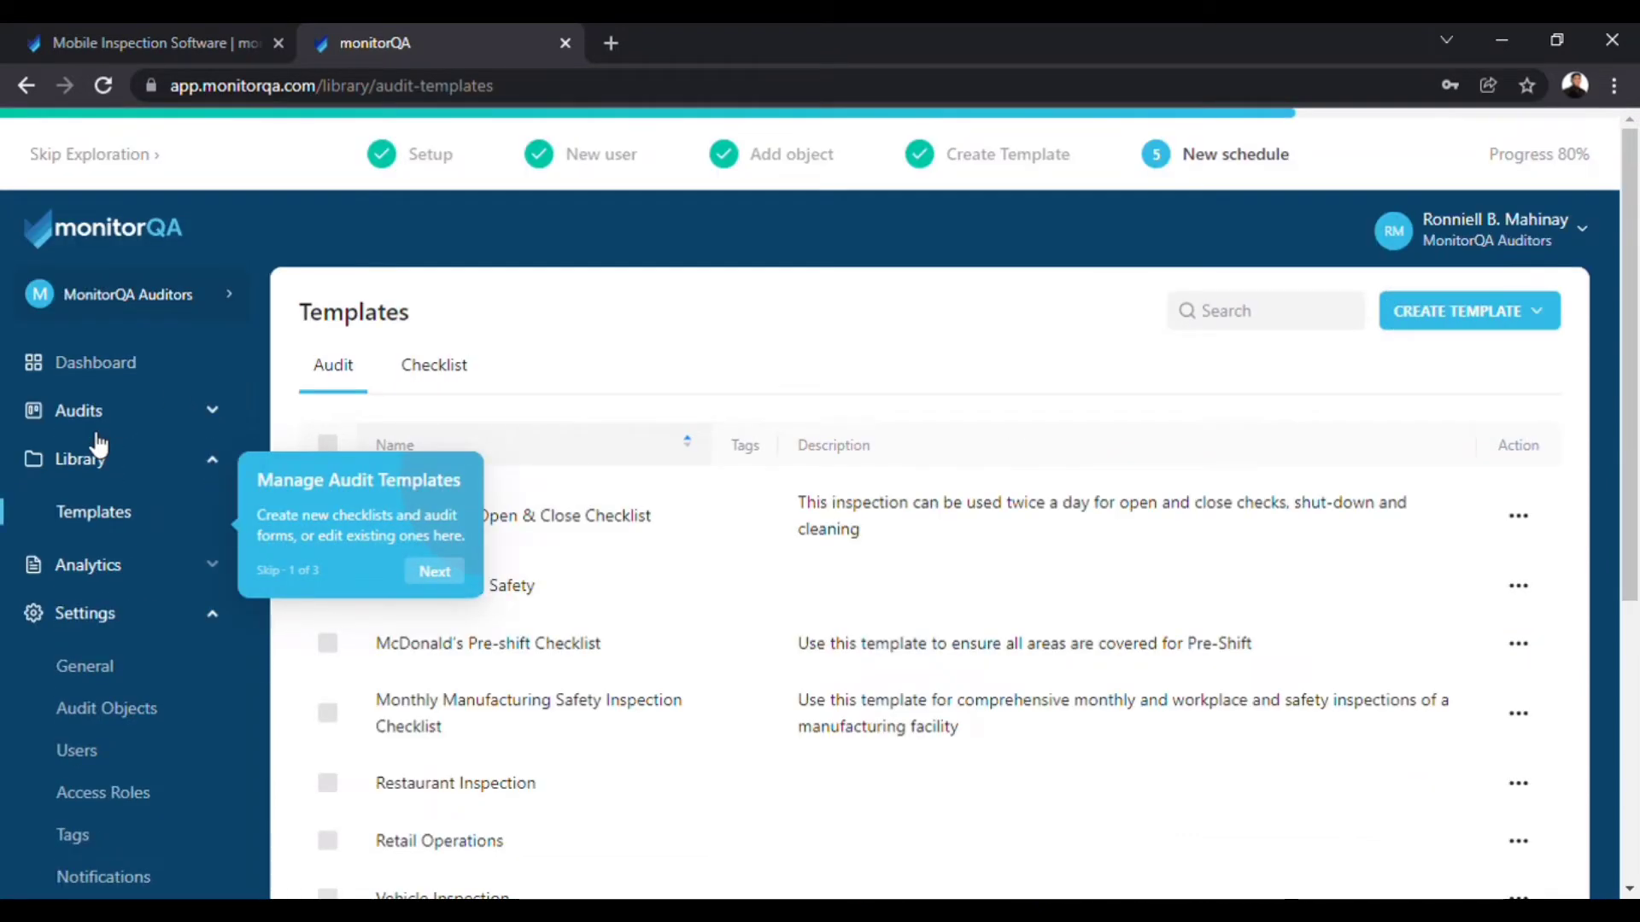
scroll(1567, 372, down, 1)
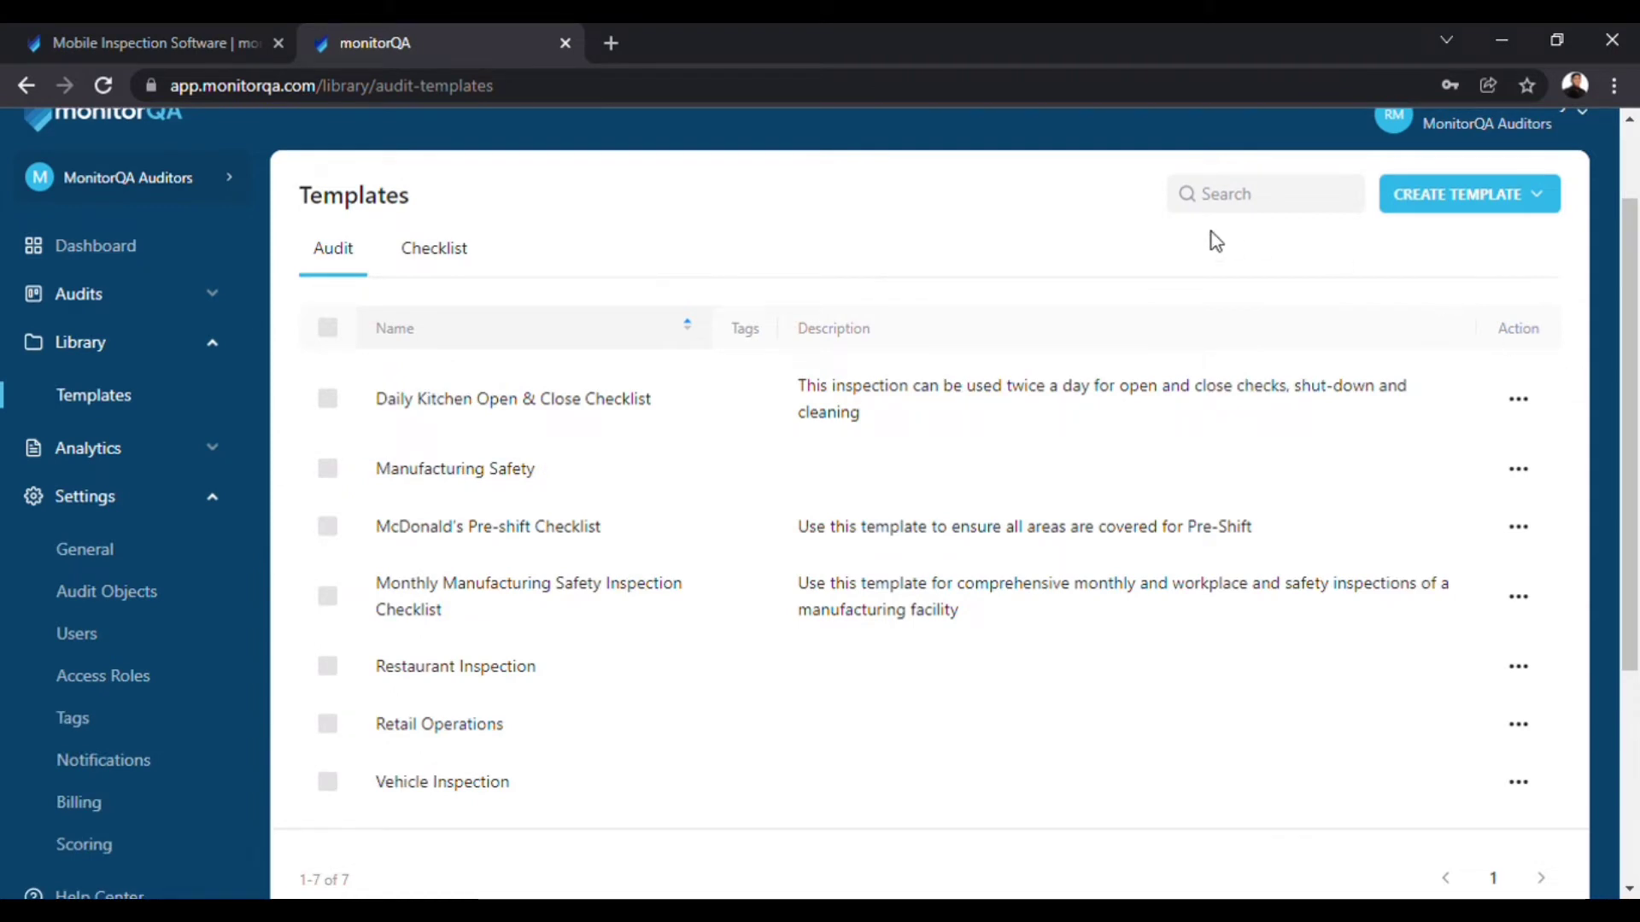
scroll(1636, 316, up, 1)
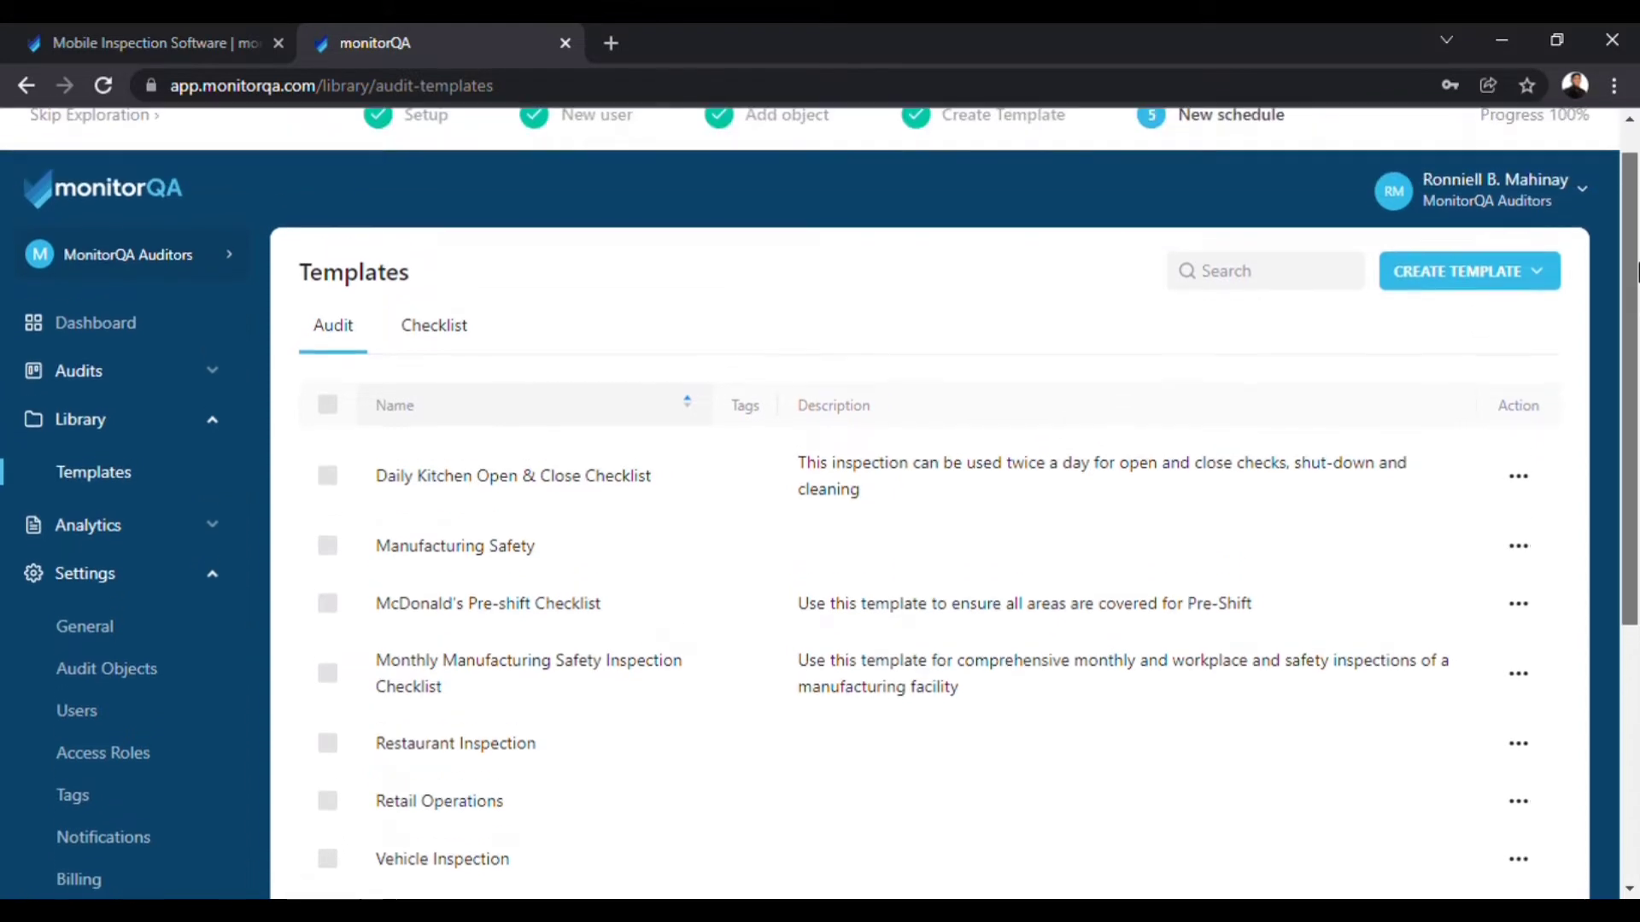
click(1542, 271)
click(1484, 335)
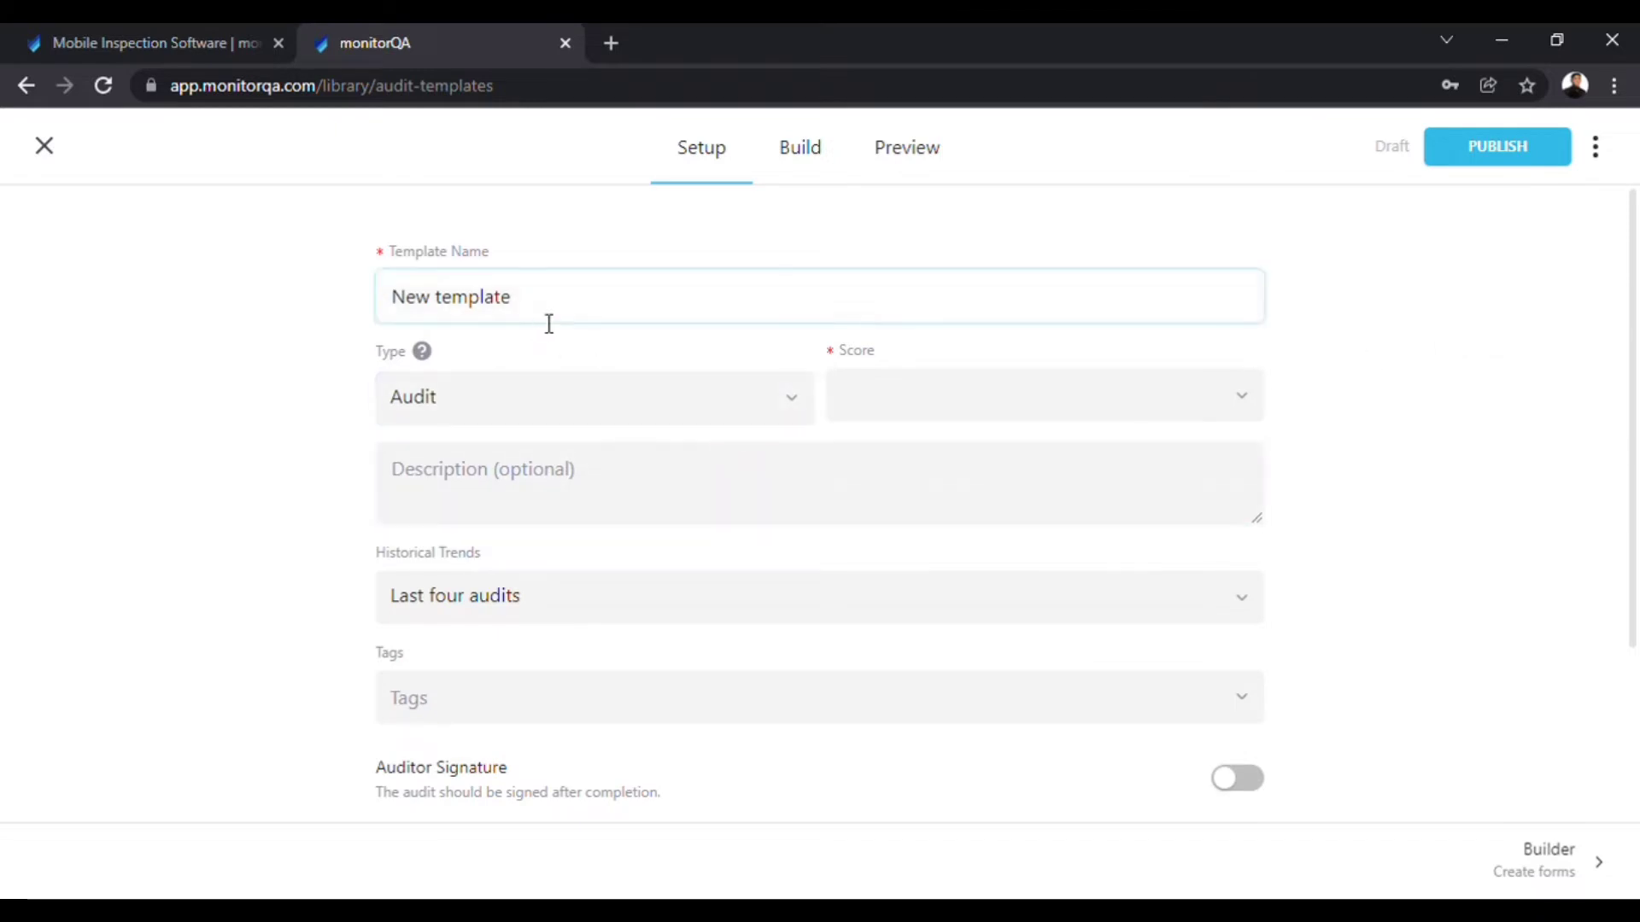
Name the template Restaurant Cashier and set its scoring to Default Scoring.
drag(503, 313, 366, 303)
drag(658, 286, 358, 292)
text(Restaurant Cashier)
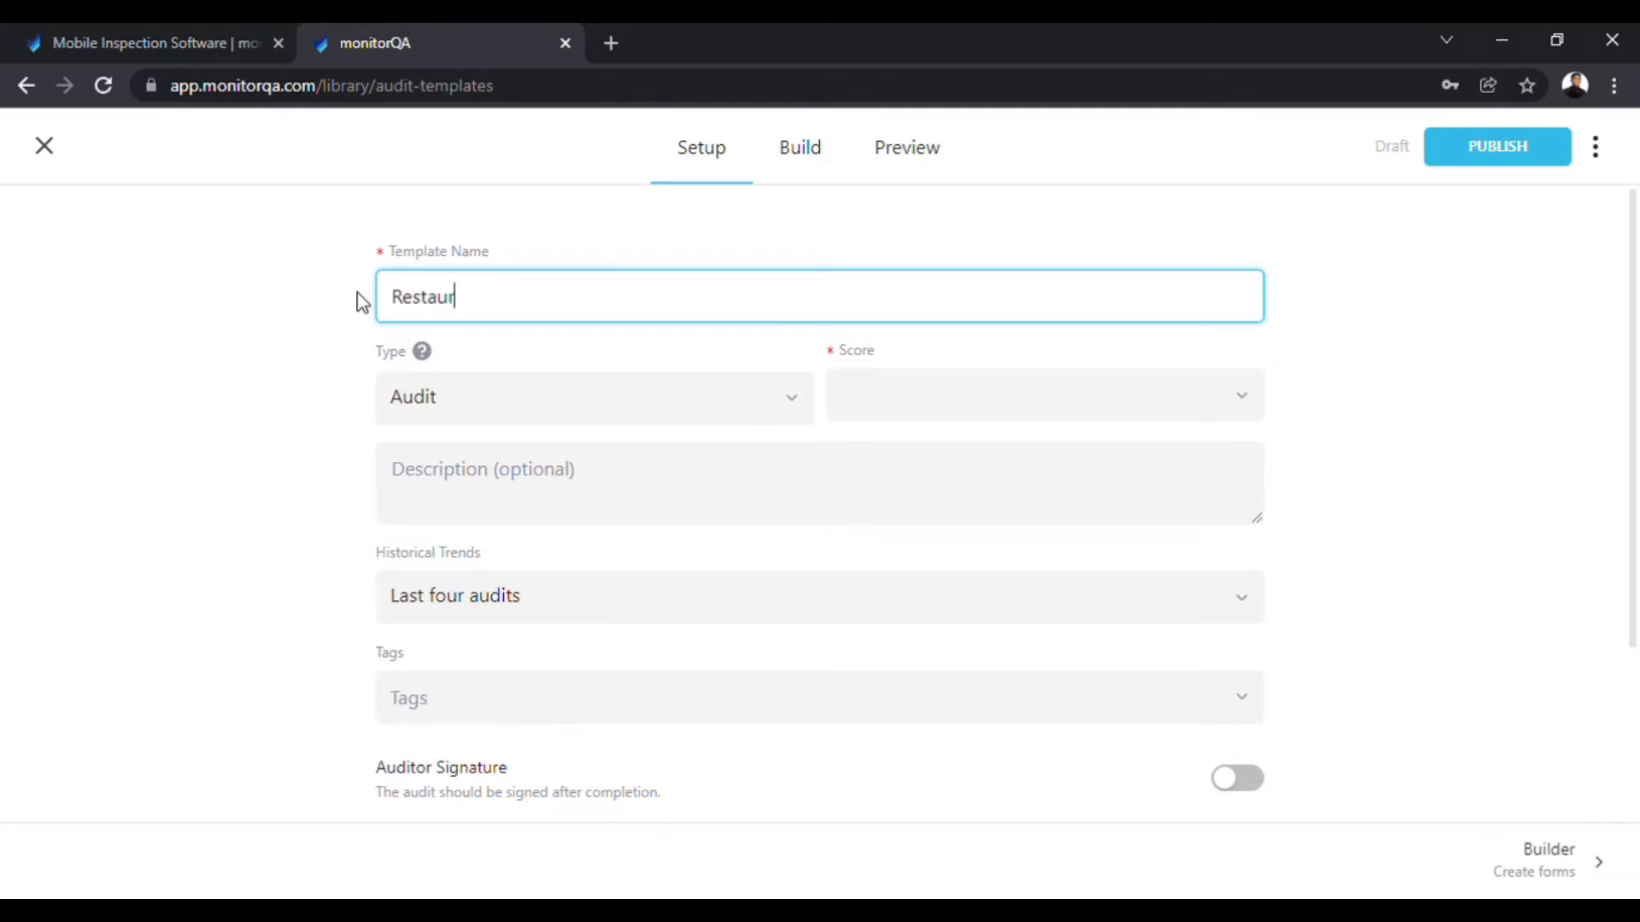
click(886, 411)
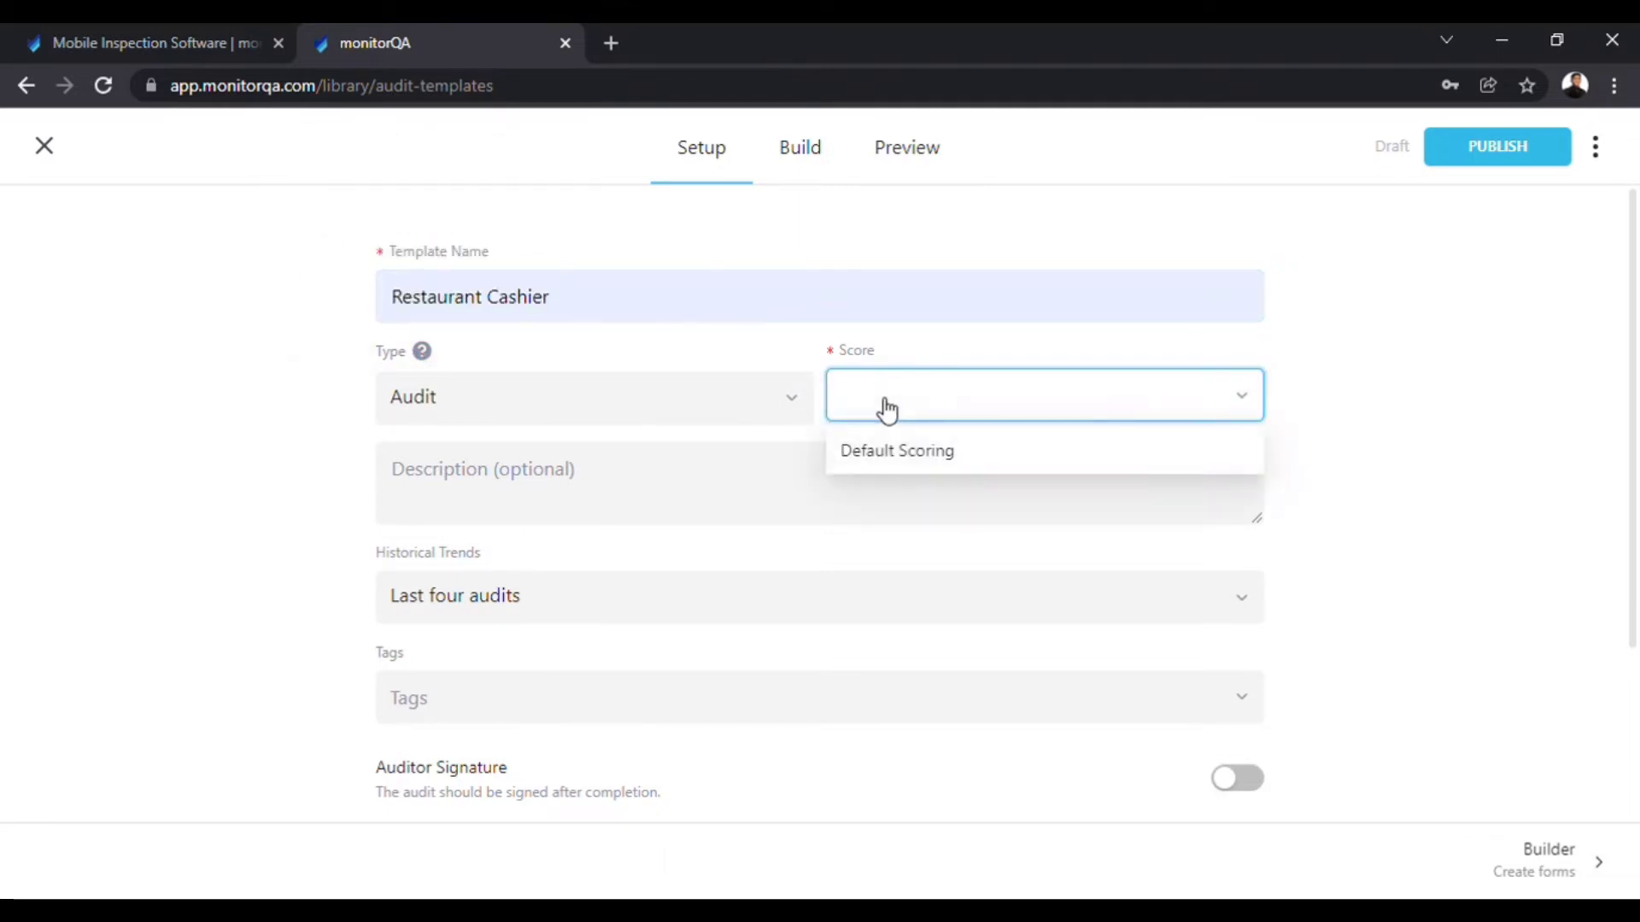
click(893, 451)
click(659, 467)
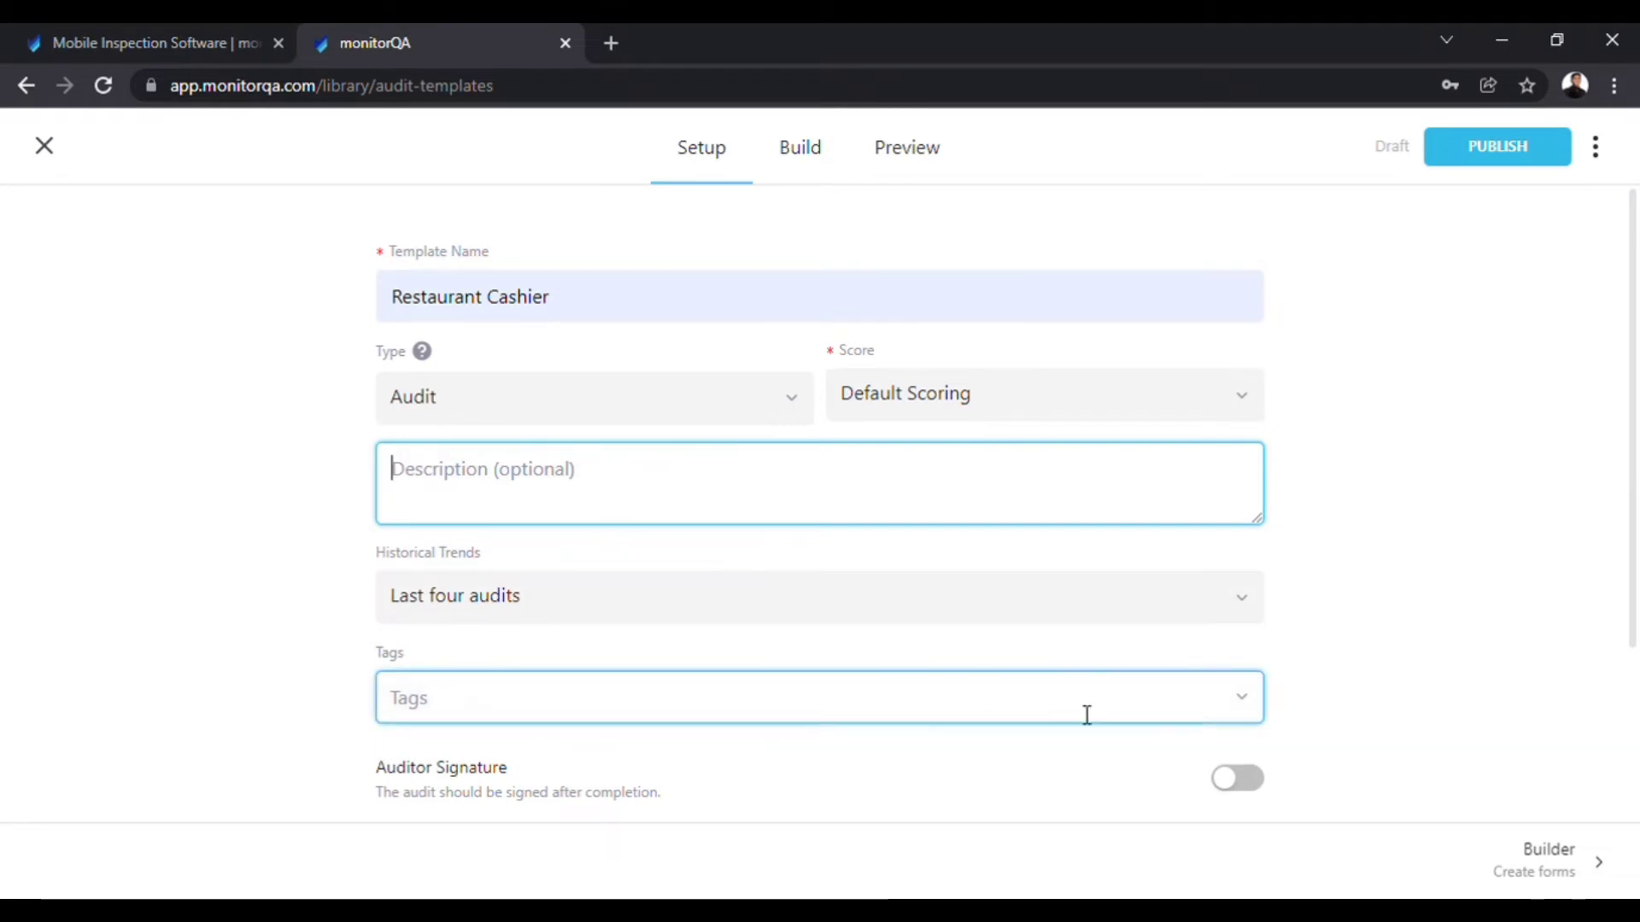
Require both auditor and auditee signatures, then open the form builder.
scroll(1628, 653, down, 1)
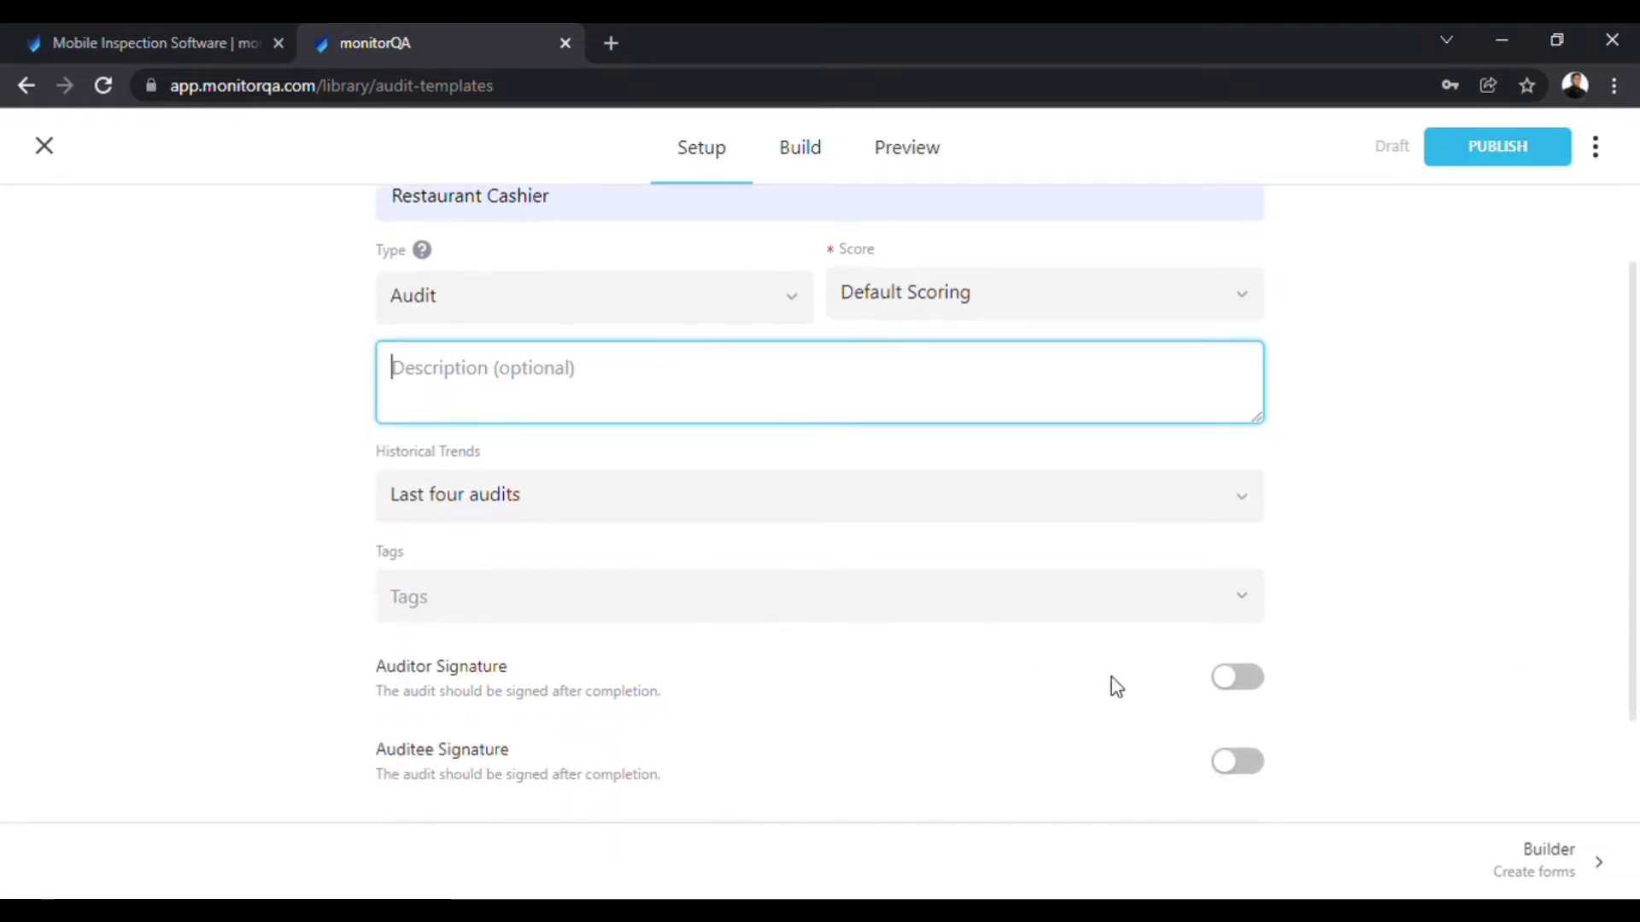
click(1230, 680)
click(1246, 774)
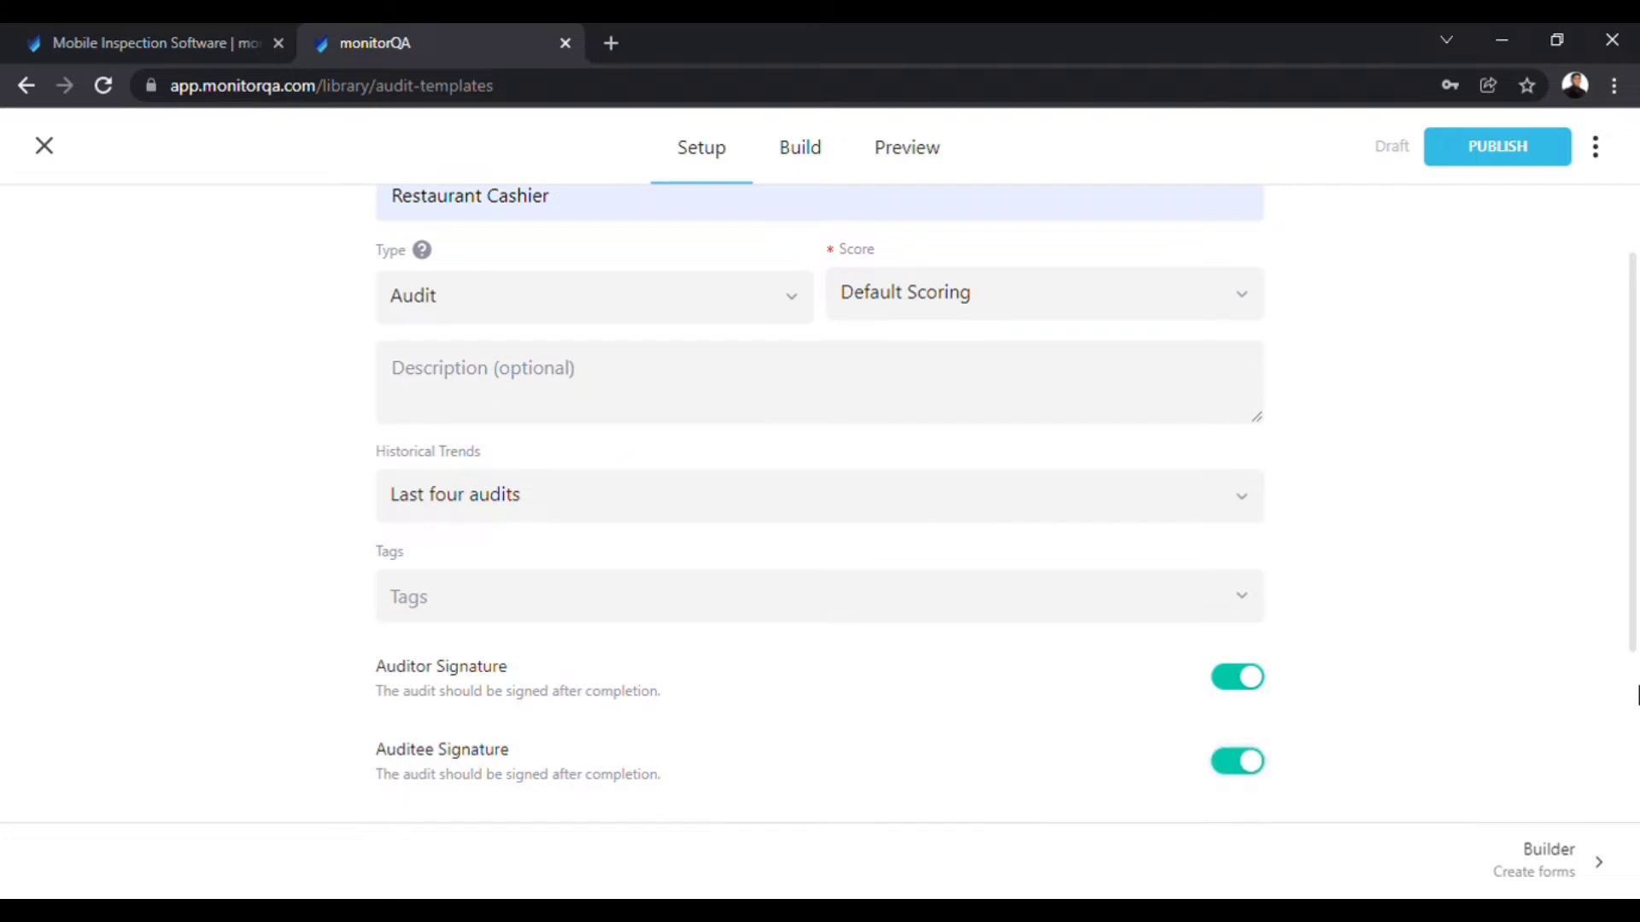
drag(1633, 636, 1621, 553)
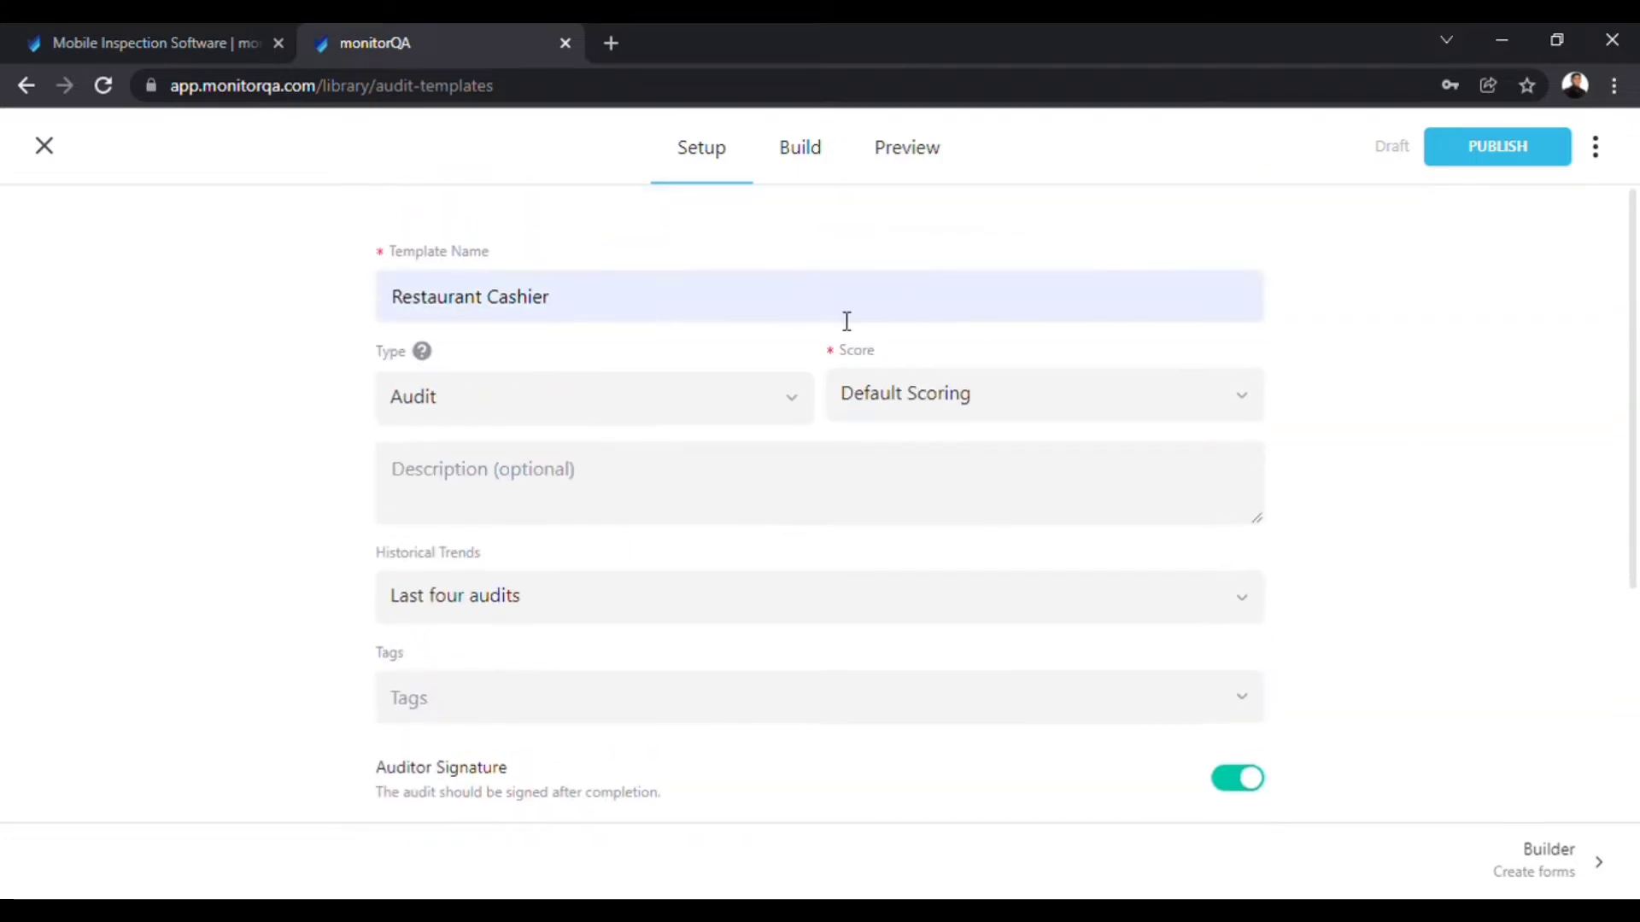
click(795, 154)
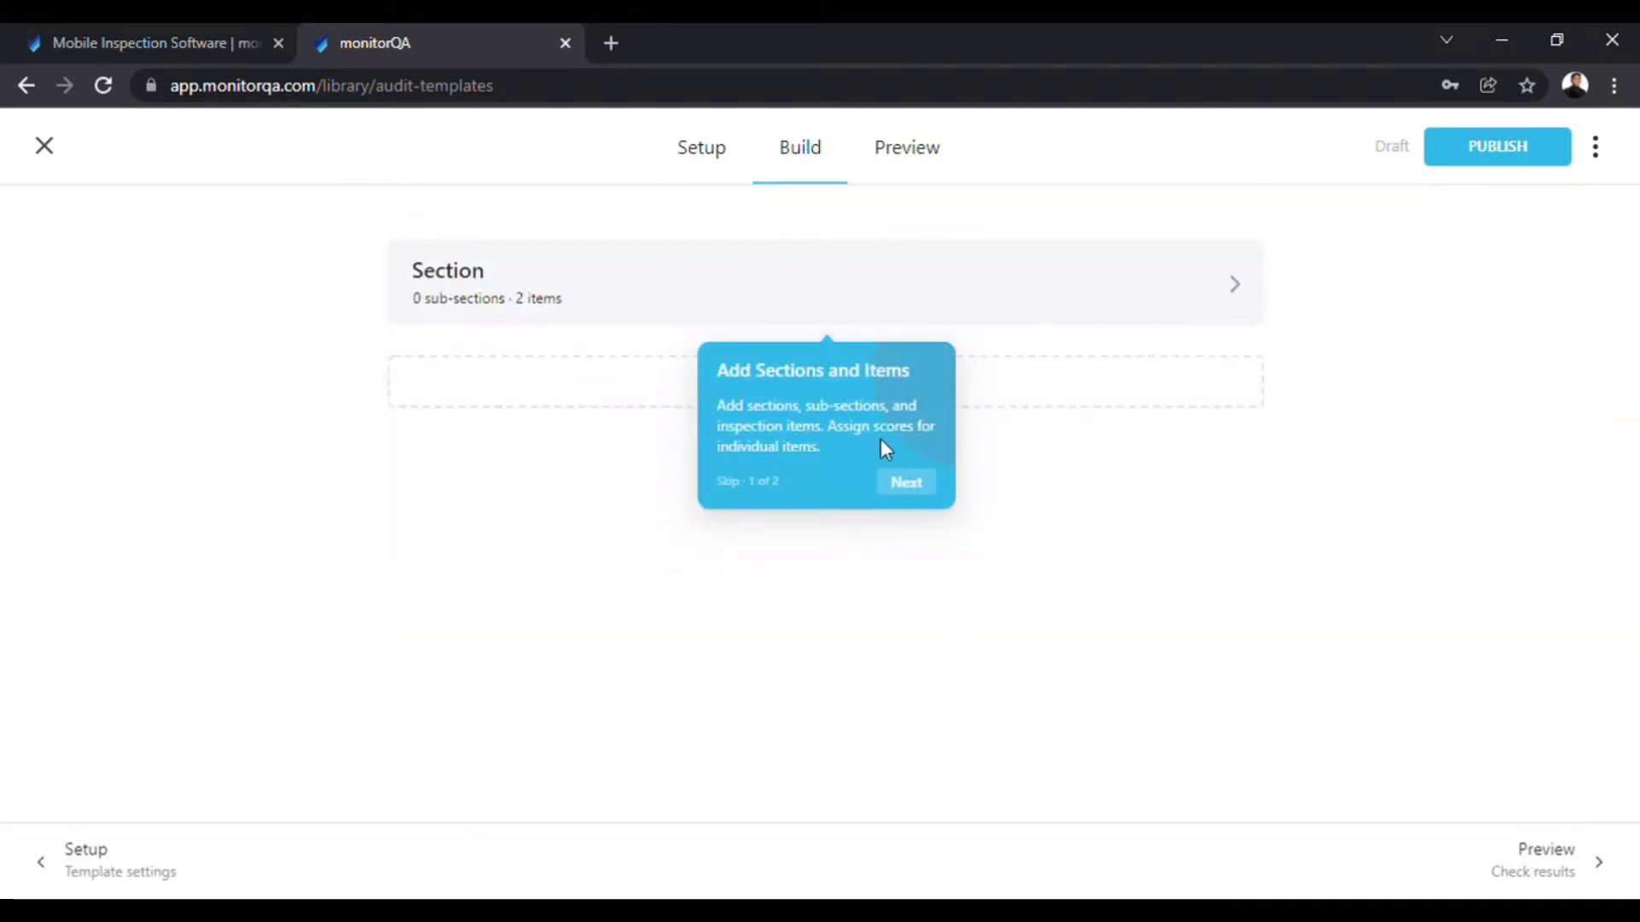
Dismiss the builder walkthrough and rename the section to 'Cash Handling'.
click(907, 481)
click(984, 342)
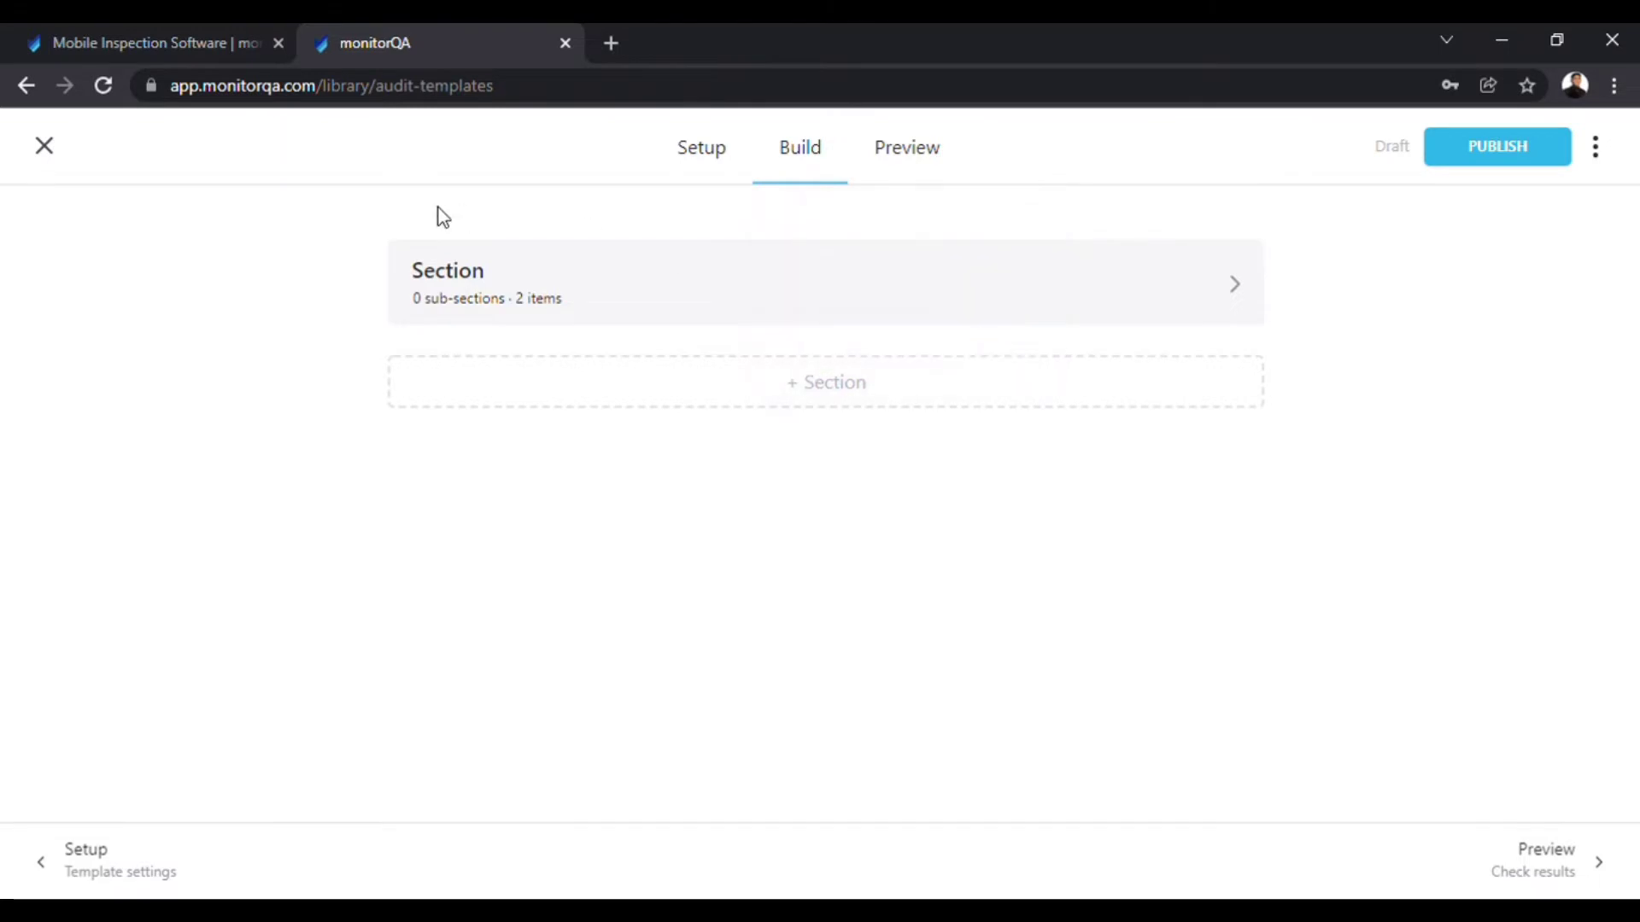
double_click(448, 275)
text(Cash Handl)
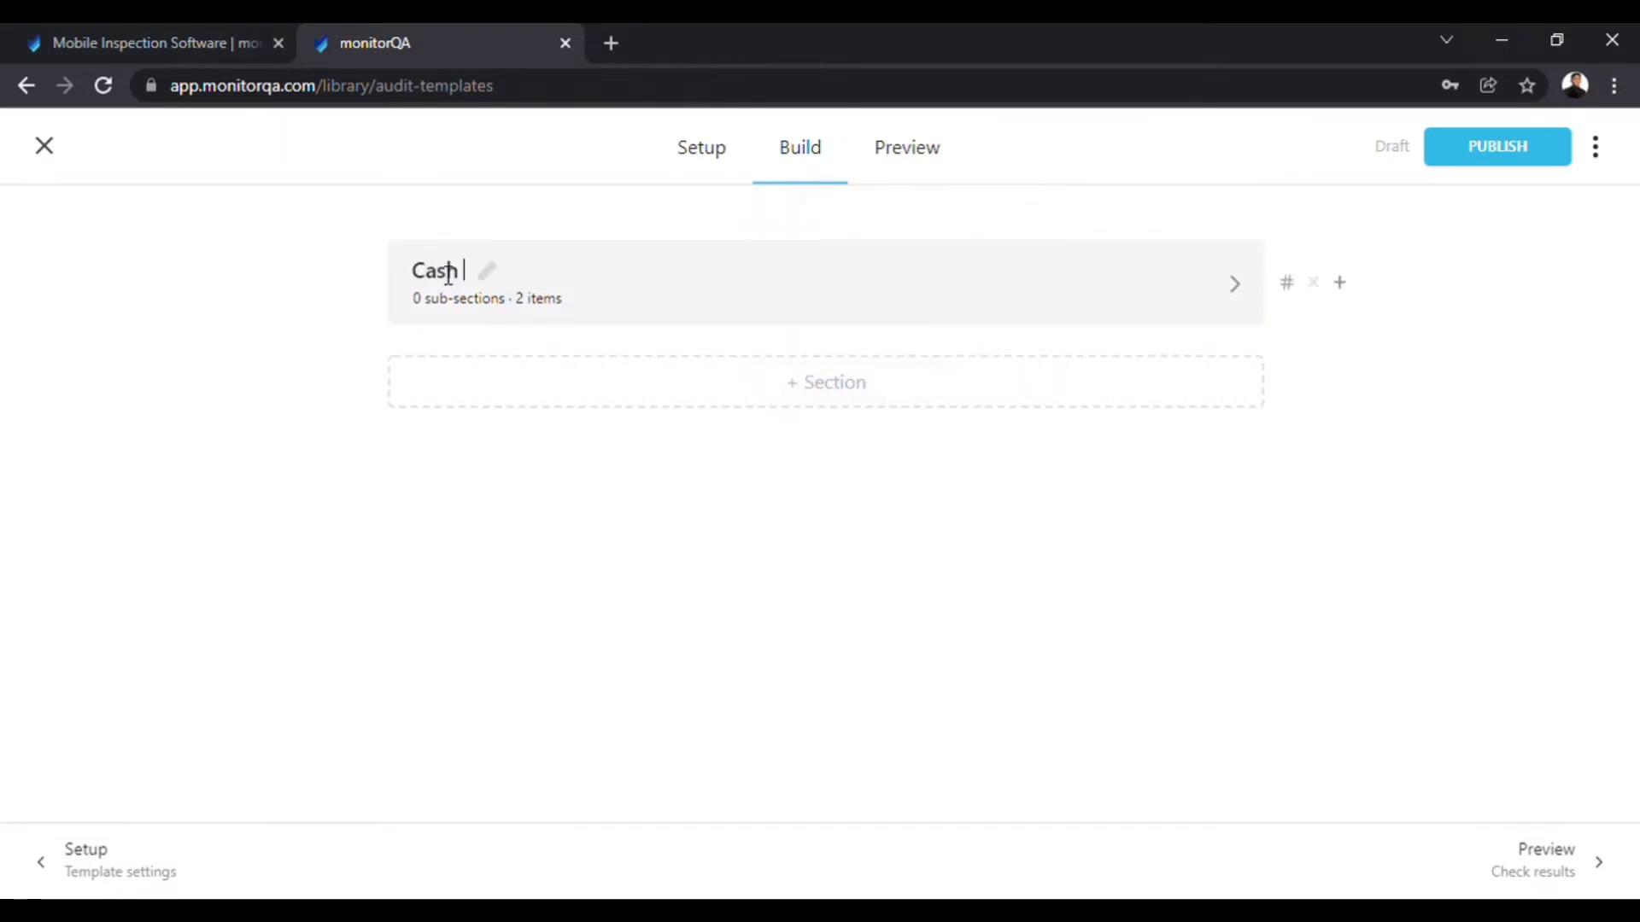
text(ing)
key(Return)
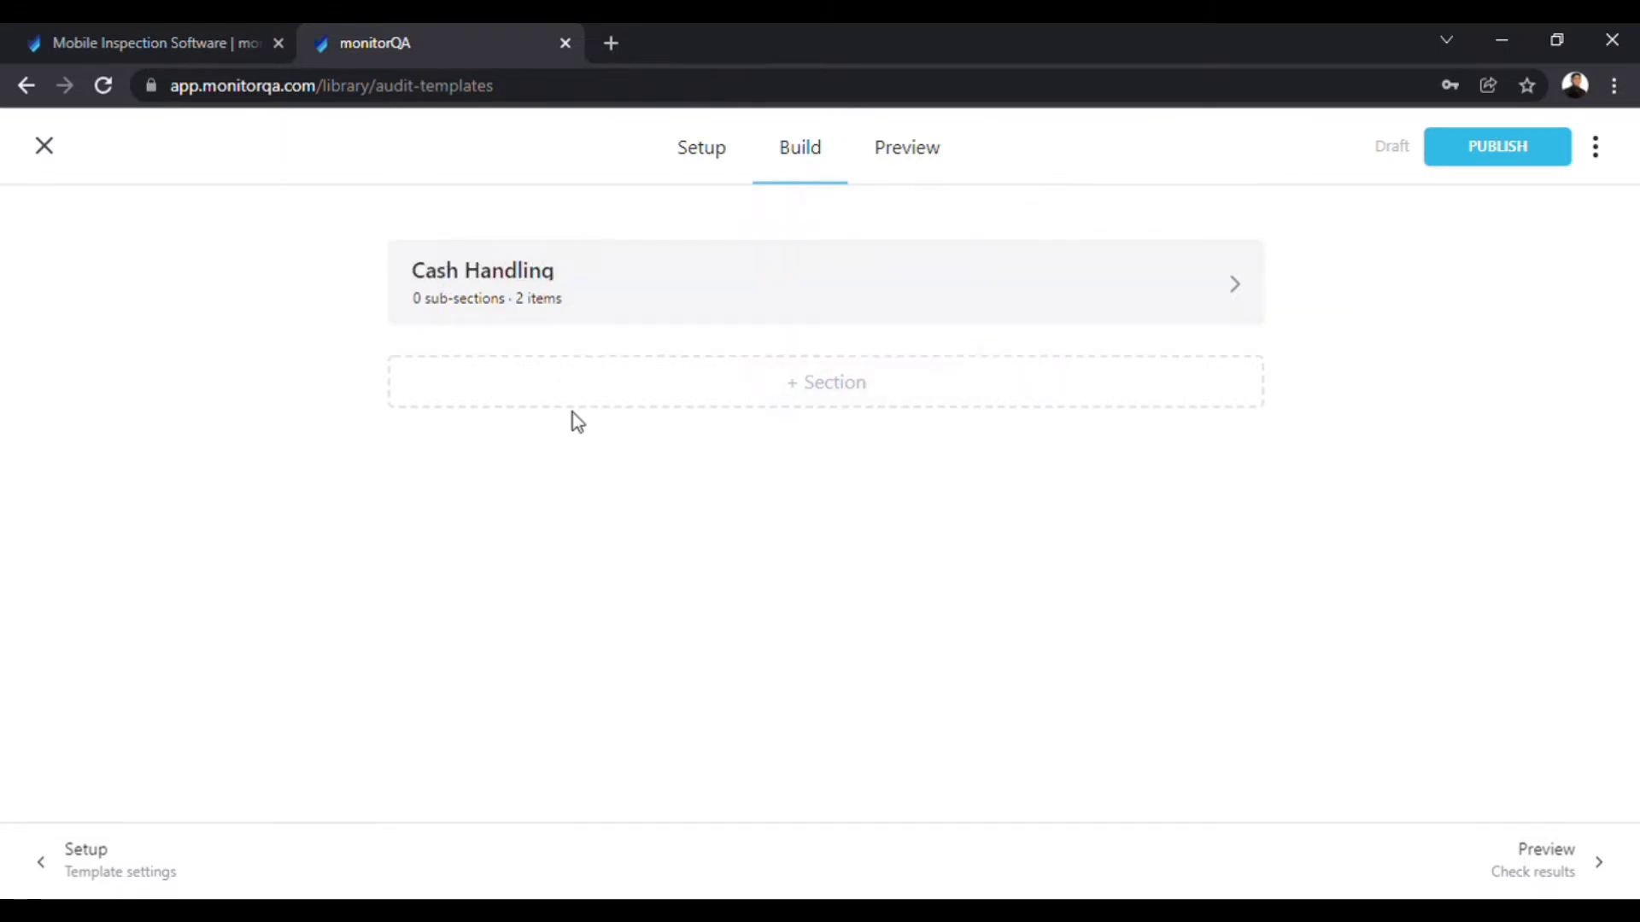
click(1230, 288)
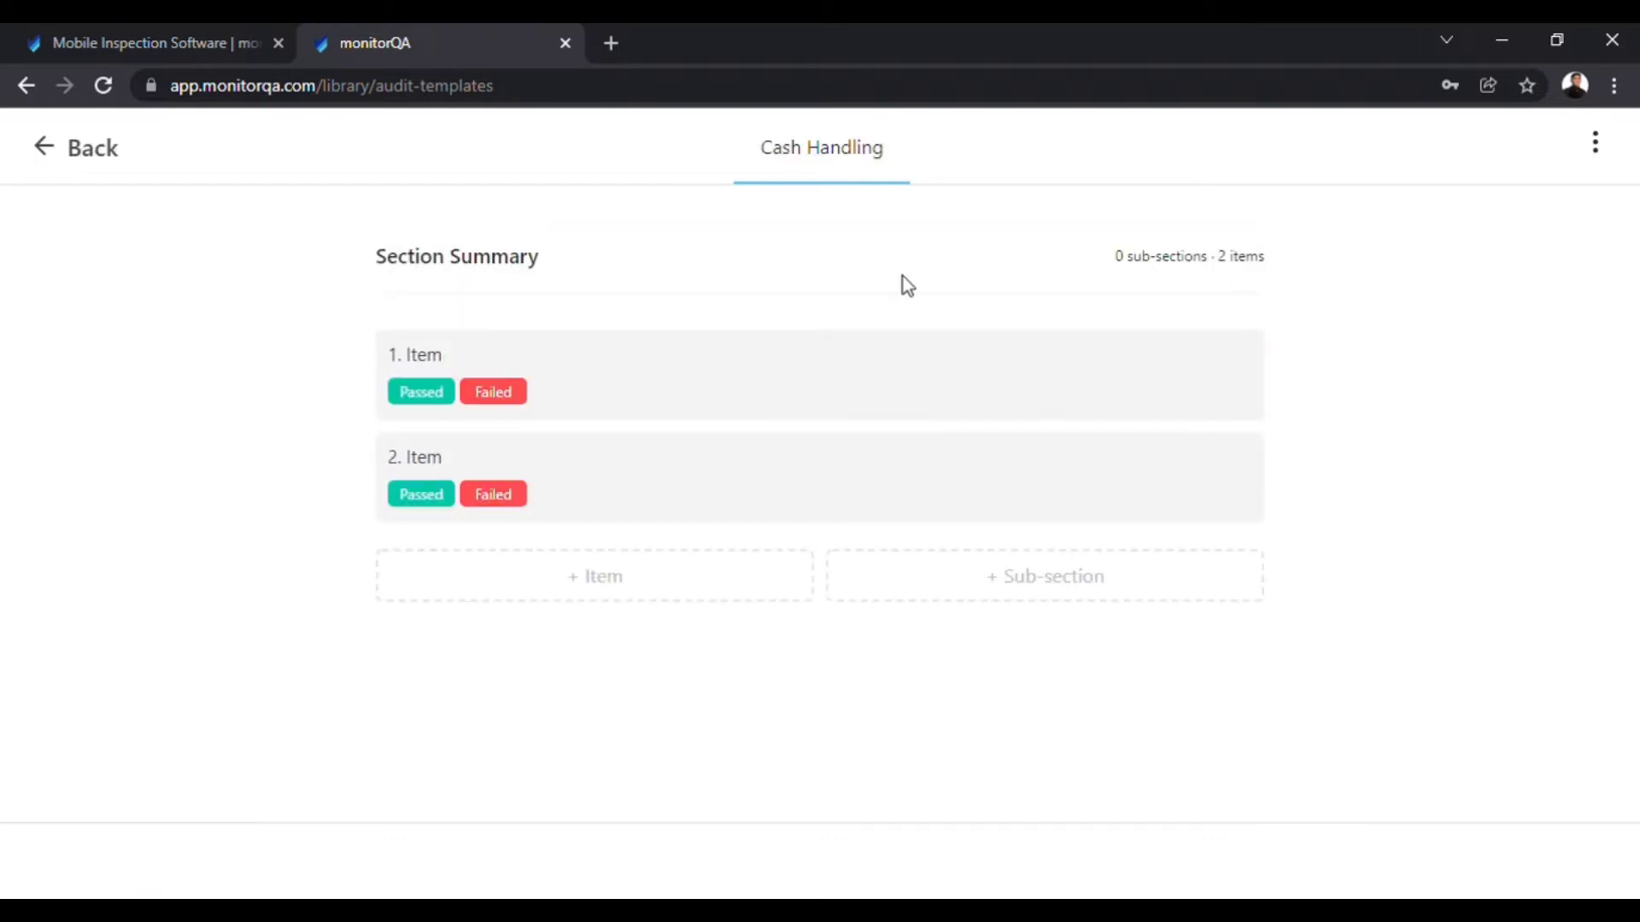
Make item 1 'Cash receipts are authorized and signed' a critical Yes/No item with signature, photo and information.
double_click(444, 373)
text(Cash receipts are)
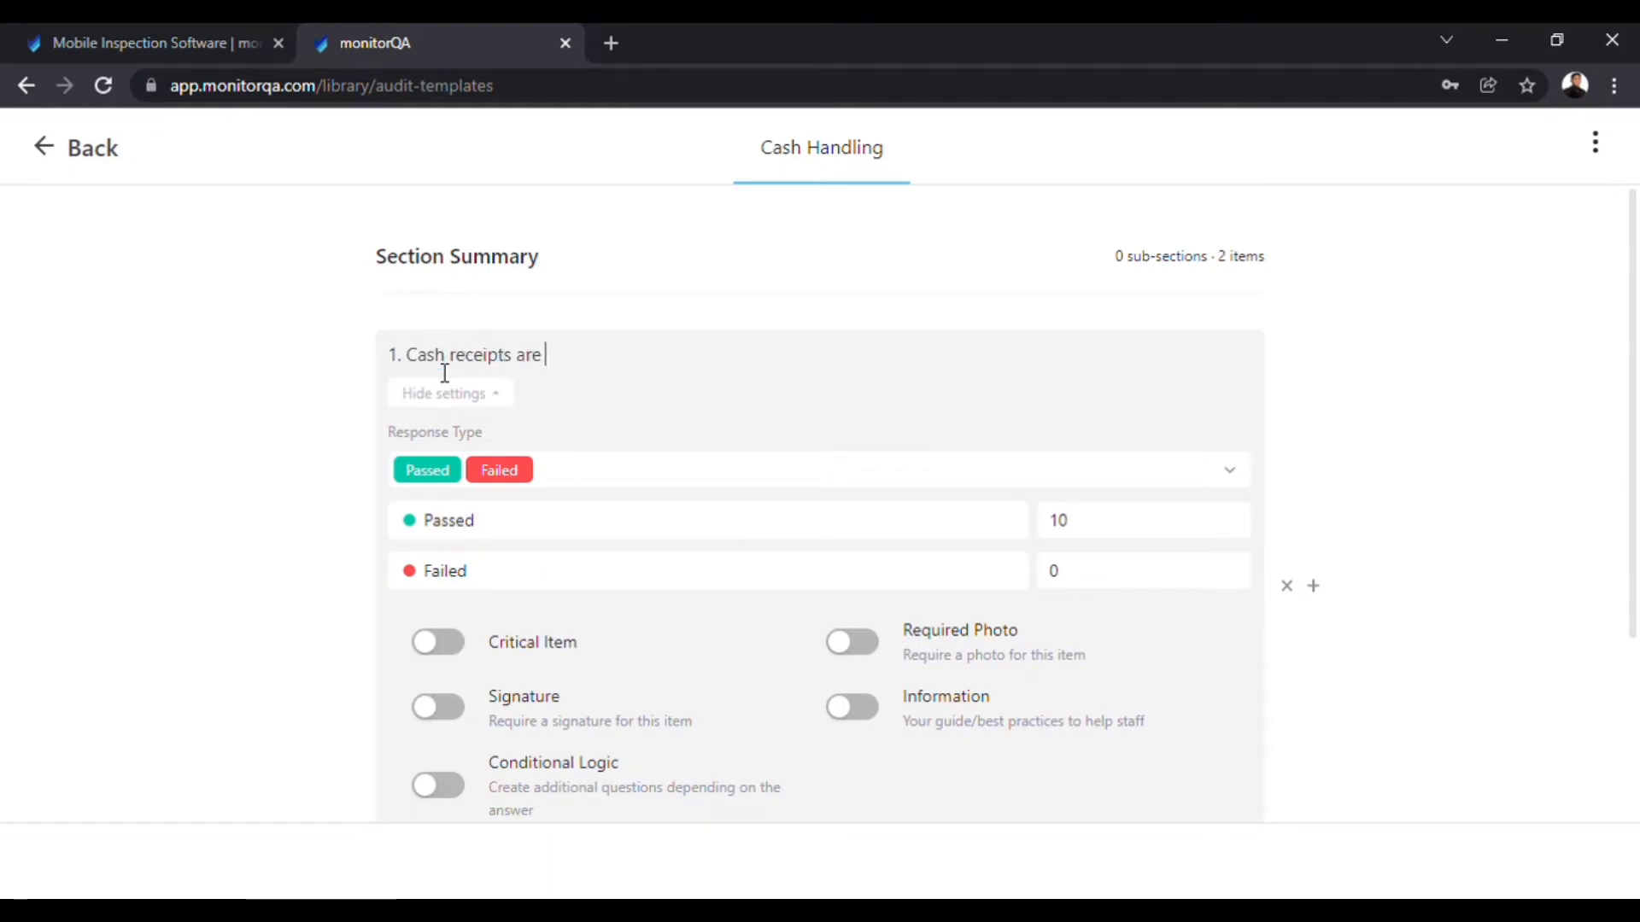
text( authorized and signed.)
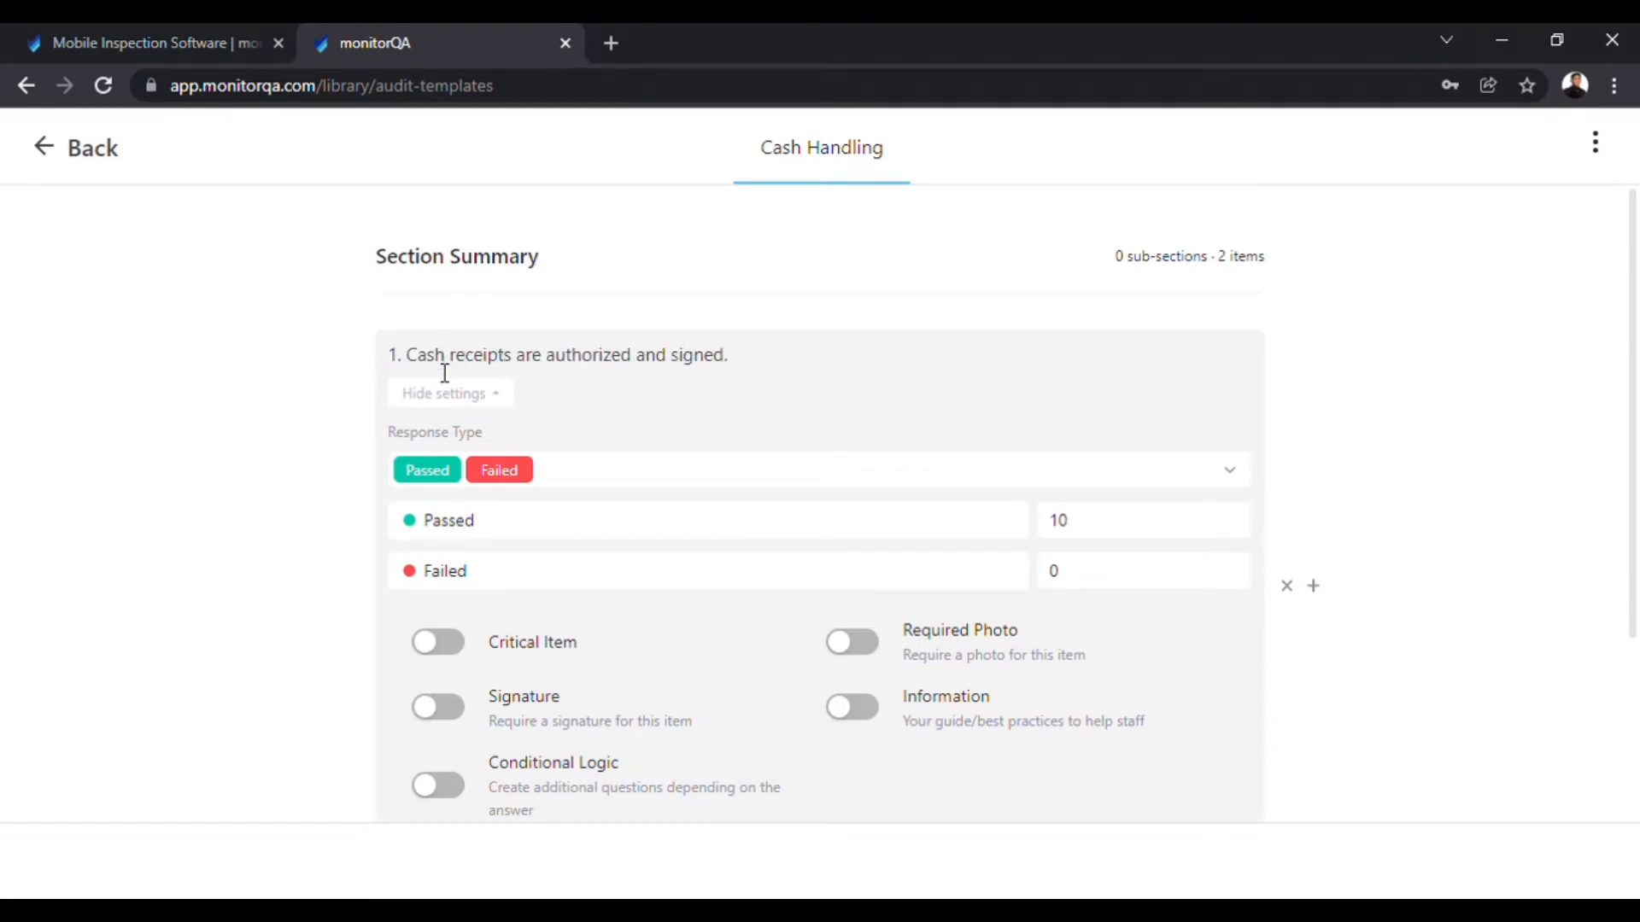
click(612, 483)
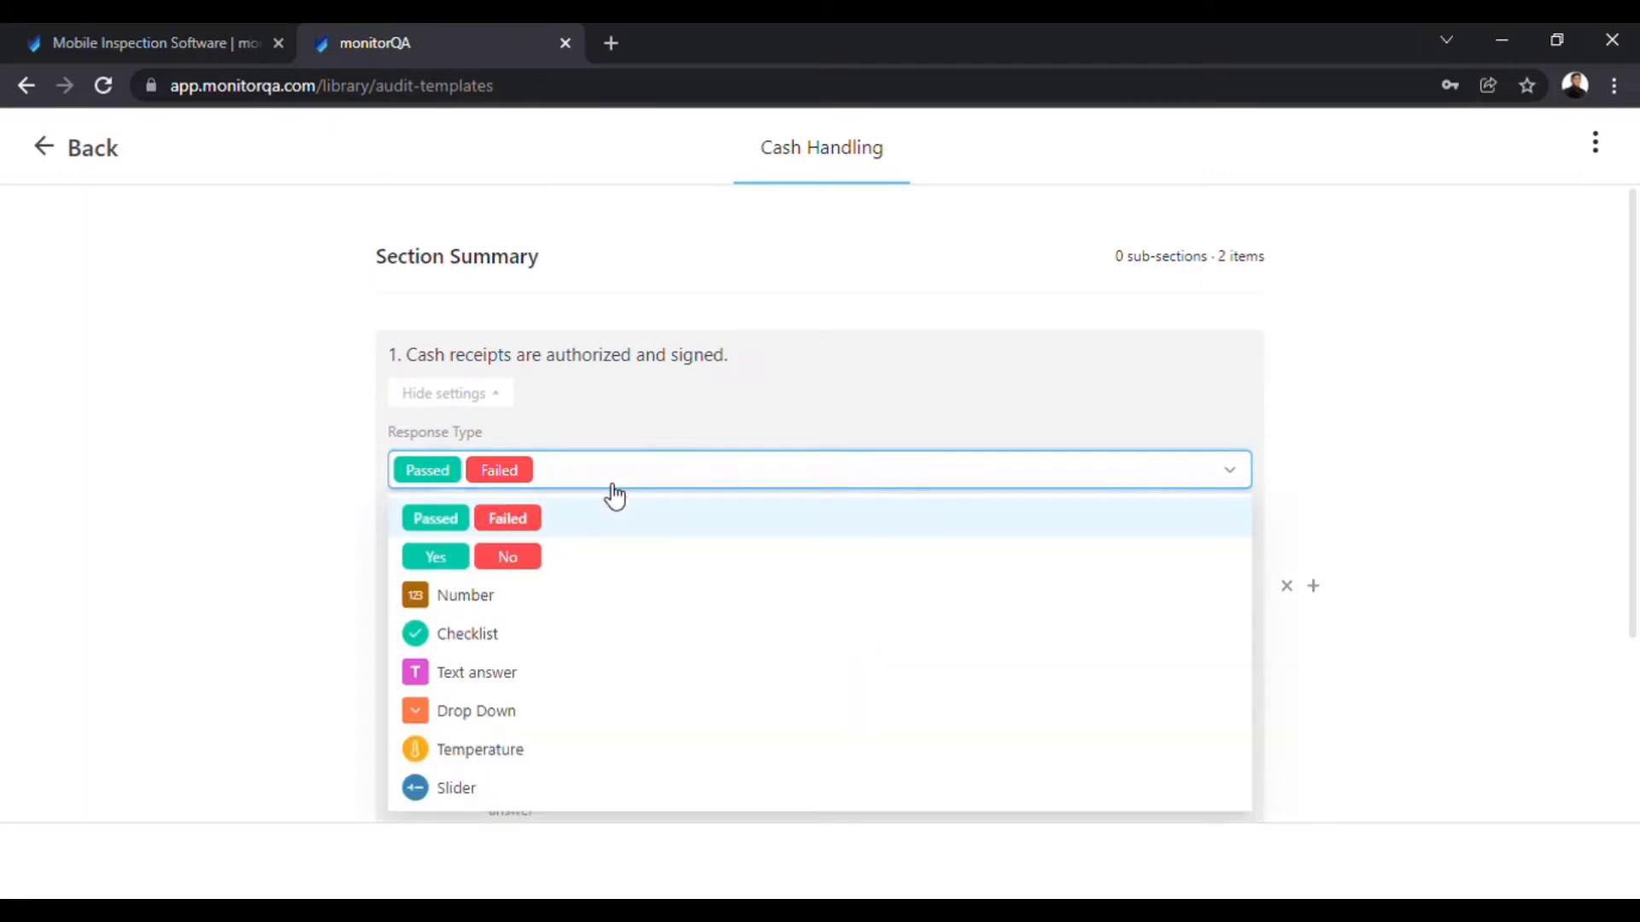
click(567, 565)
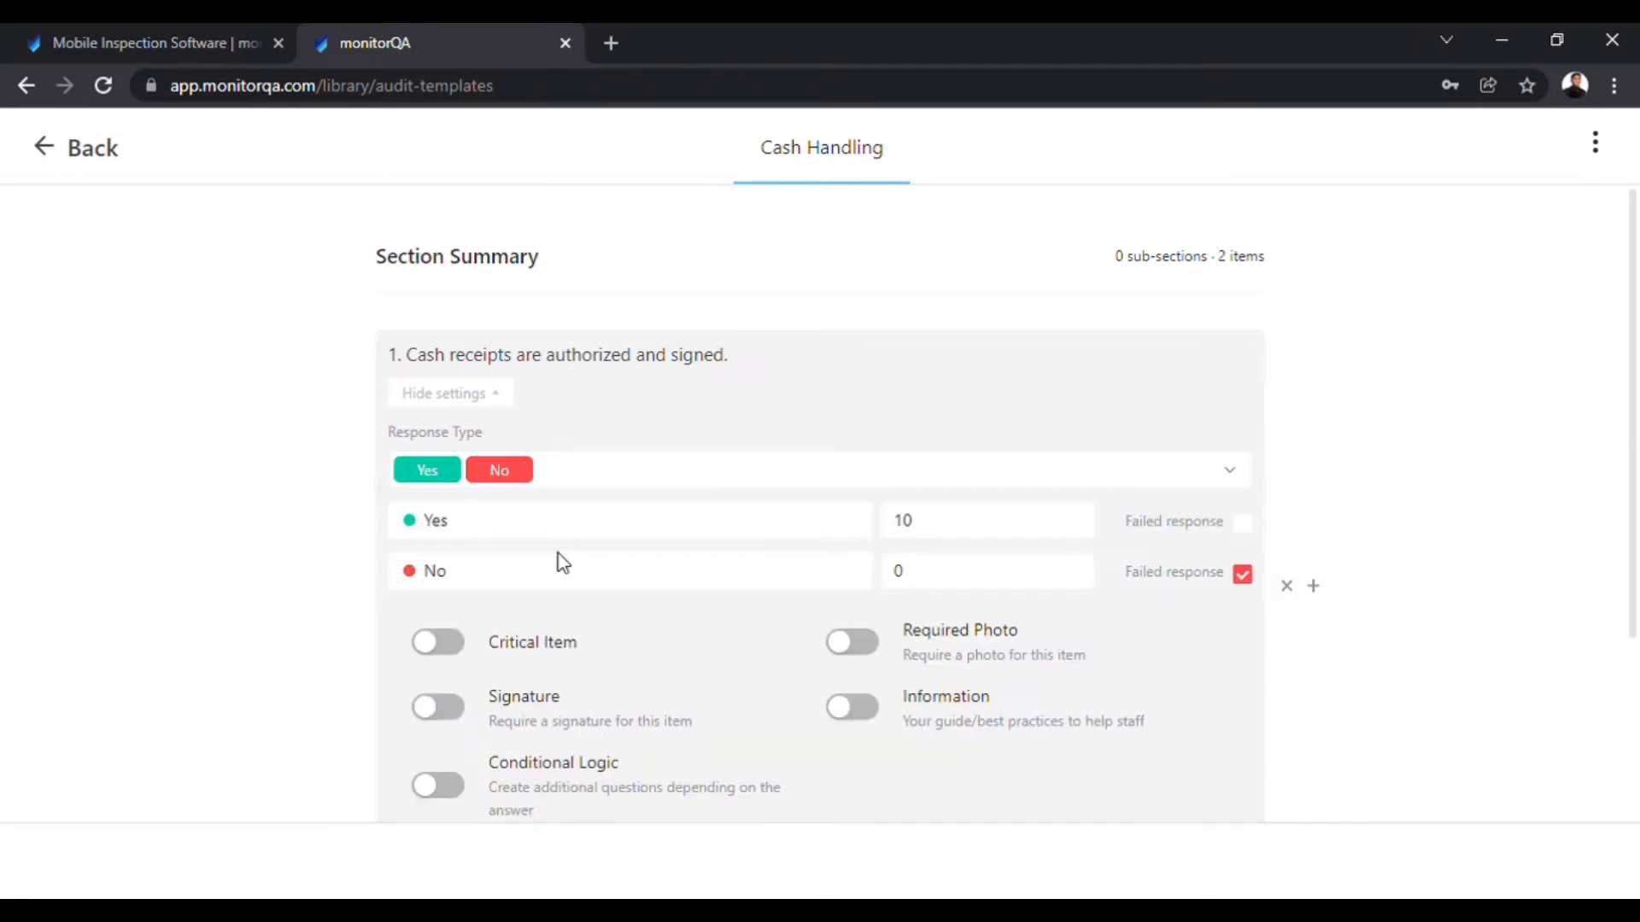
click(450, 647)
click(438, 713)
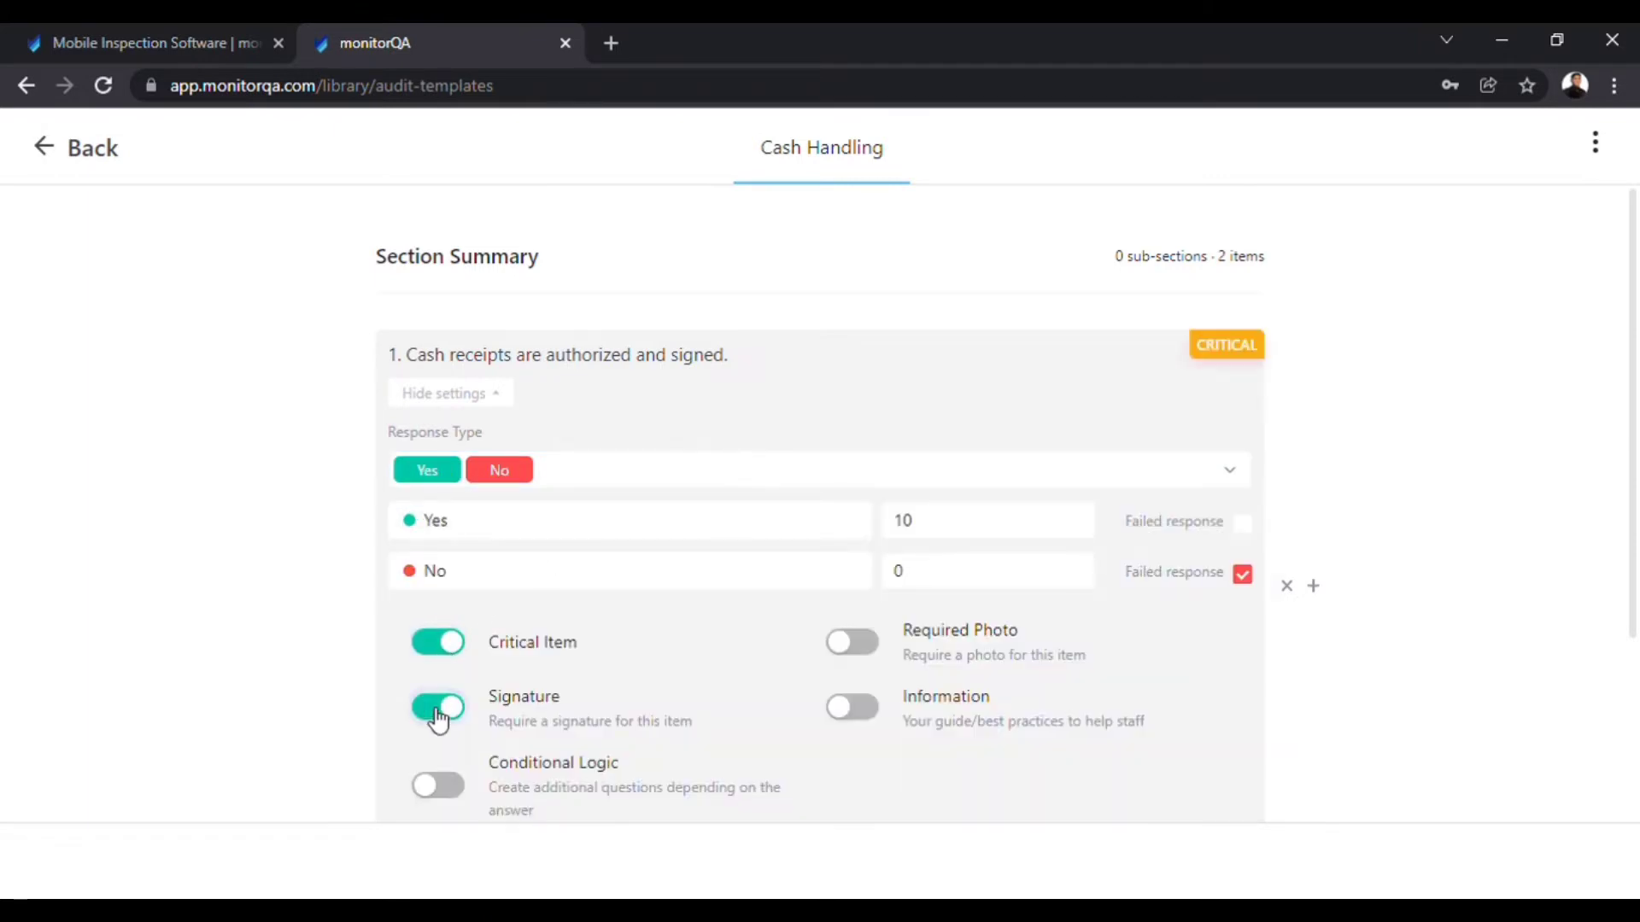
click(869, 653)
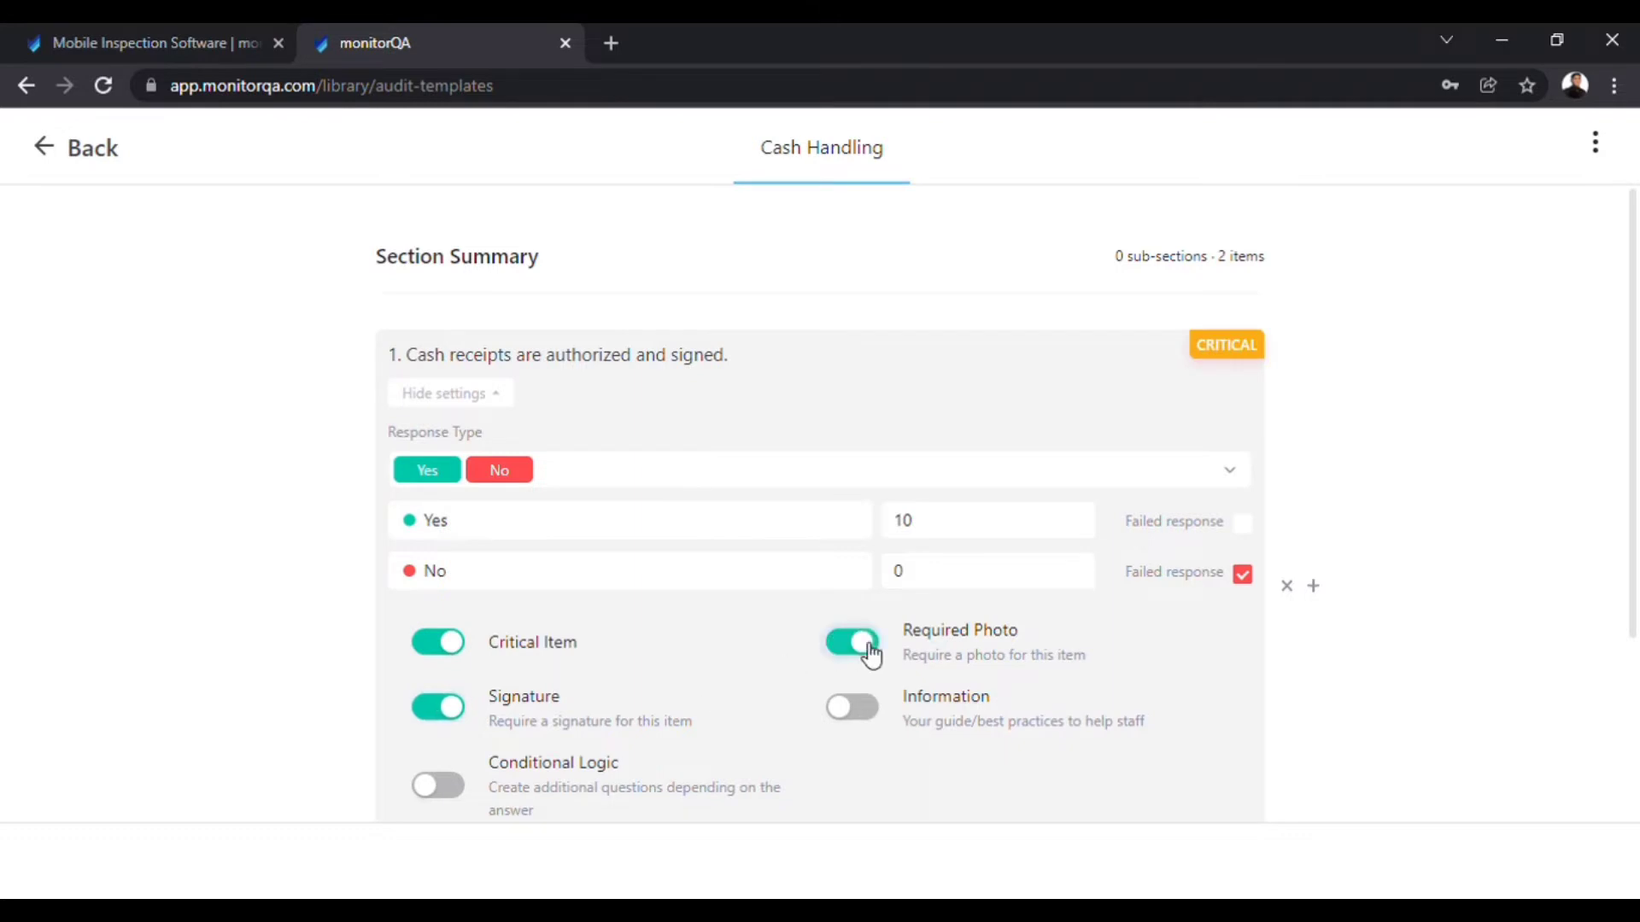
click(864, 707)
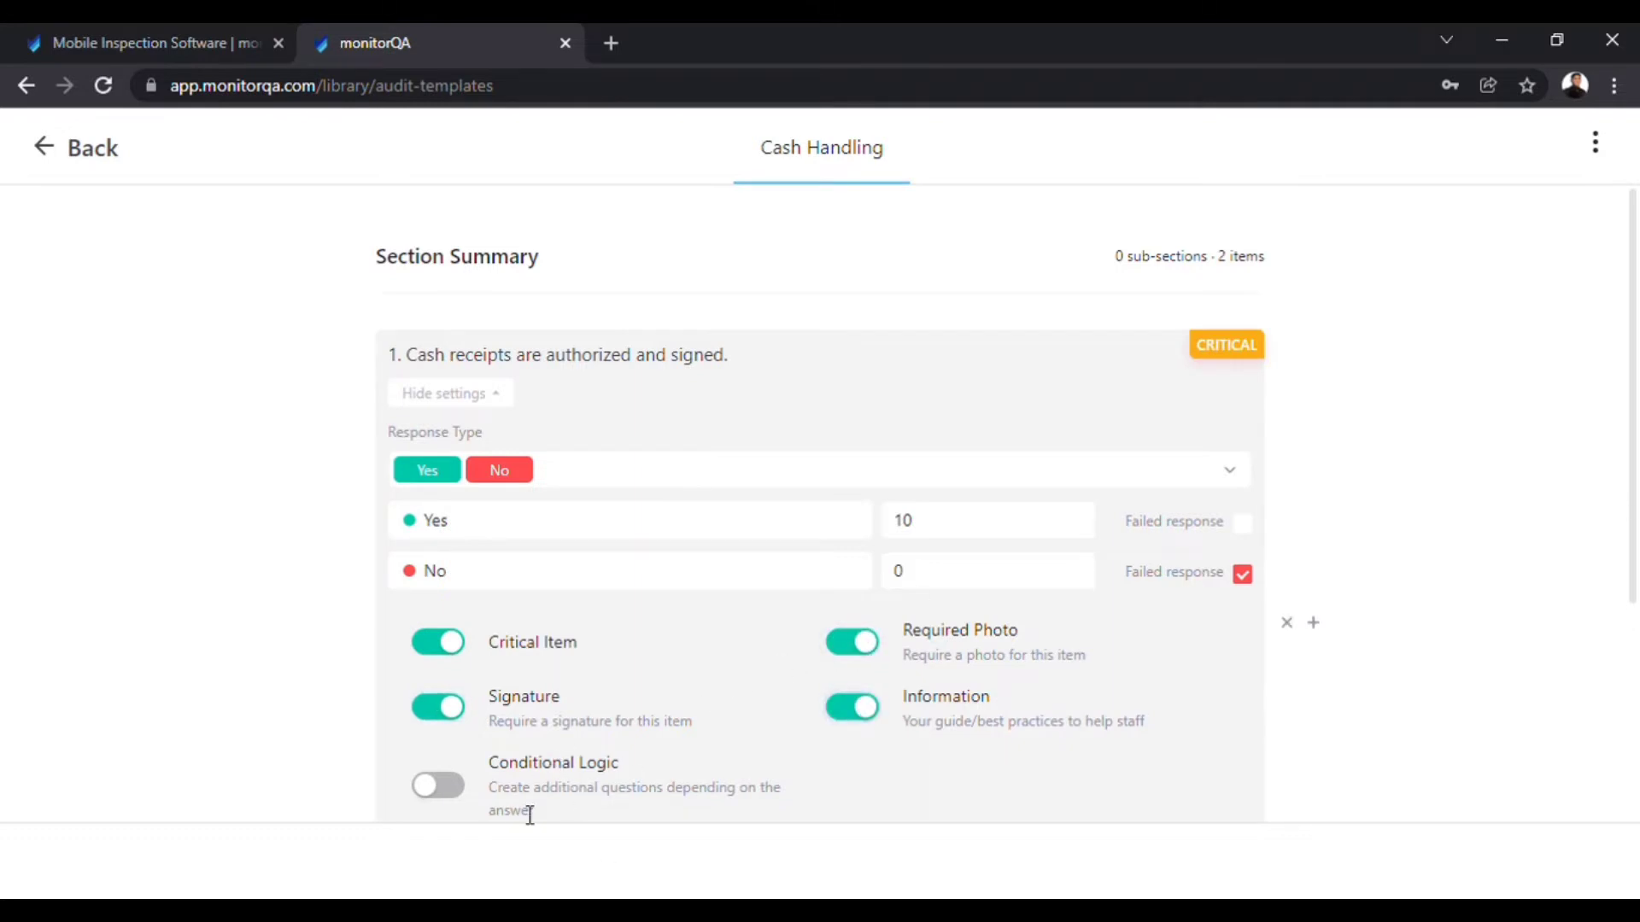
scroll(535, 657, down, 3)
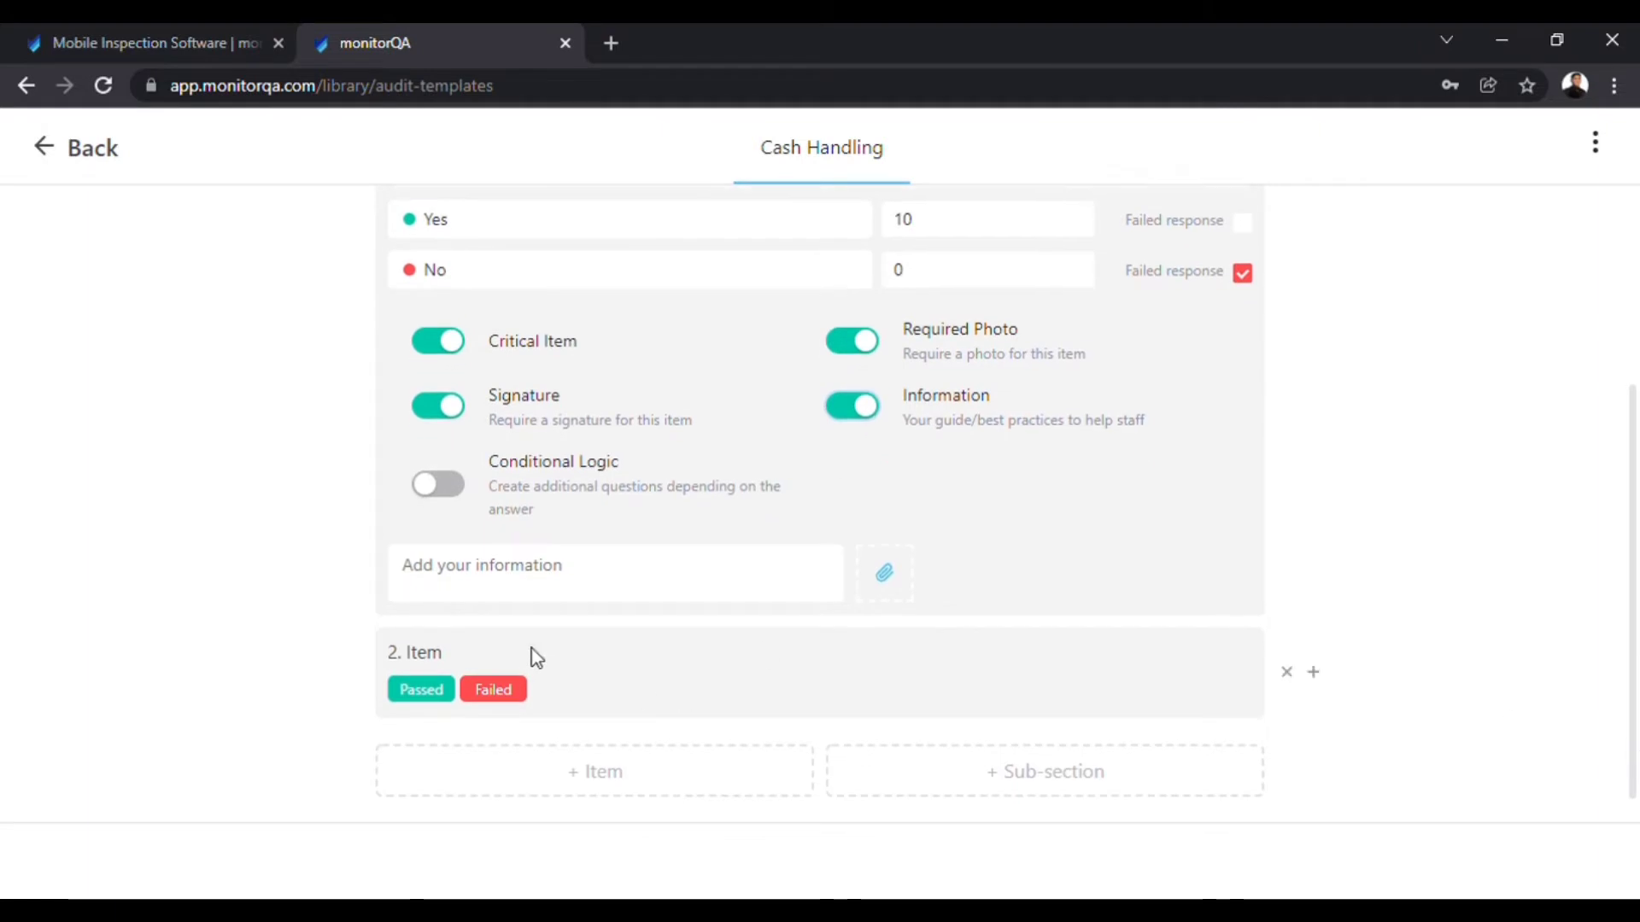
Make item 2 'Each cashier has separate cash drawer.' critical Yes/No with signature, photo, information, then preview.
click(464, 649)
text(Each cas)
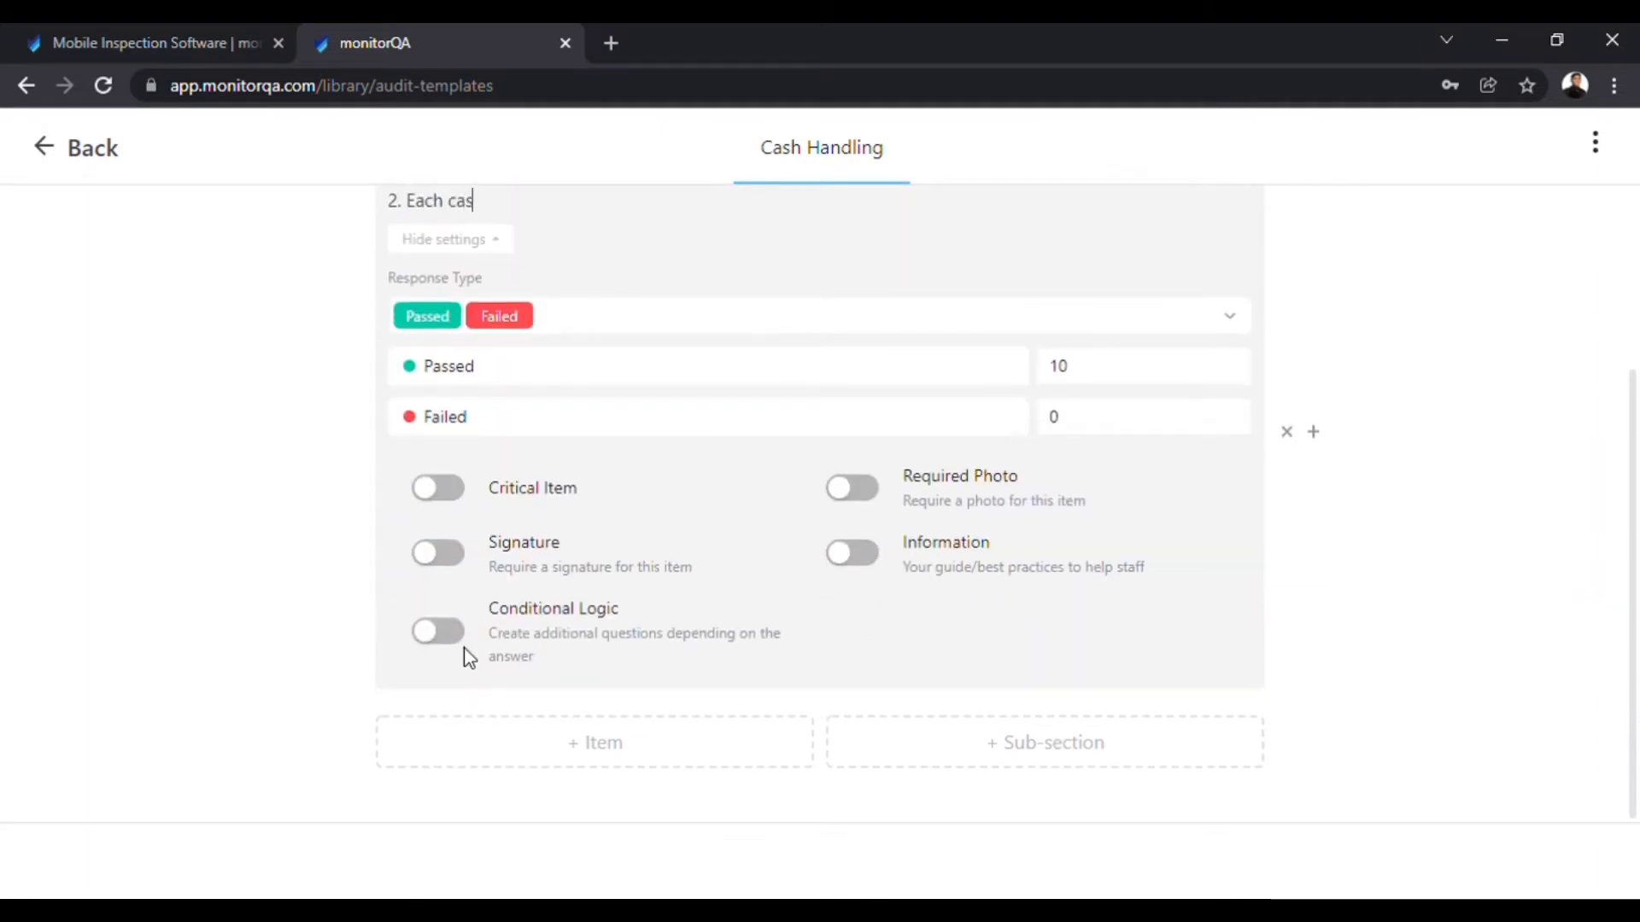
text(hier has separate cash d)
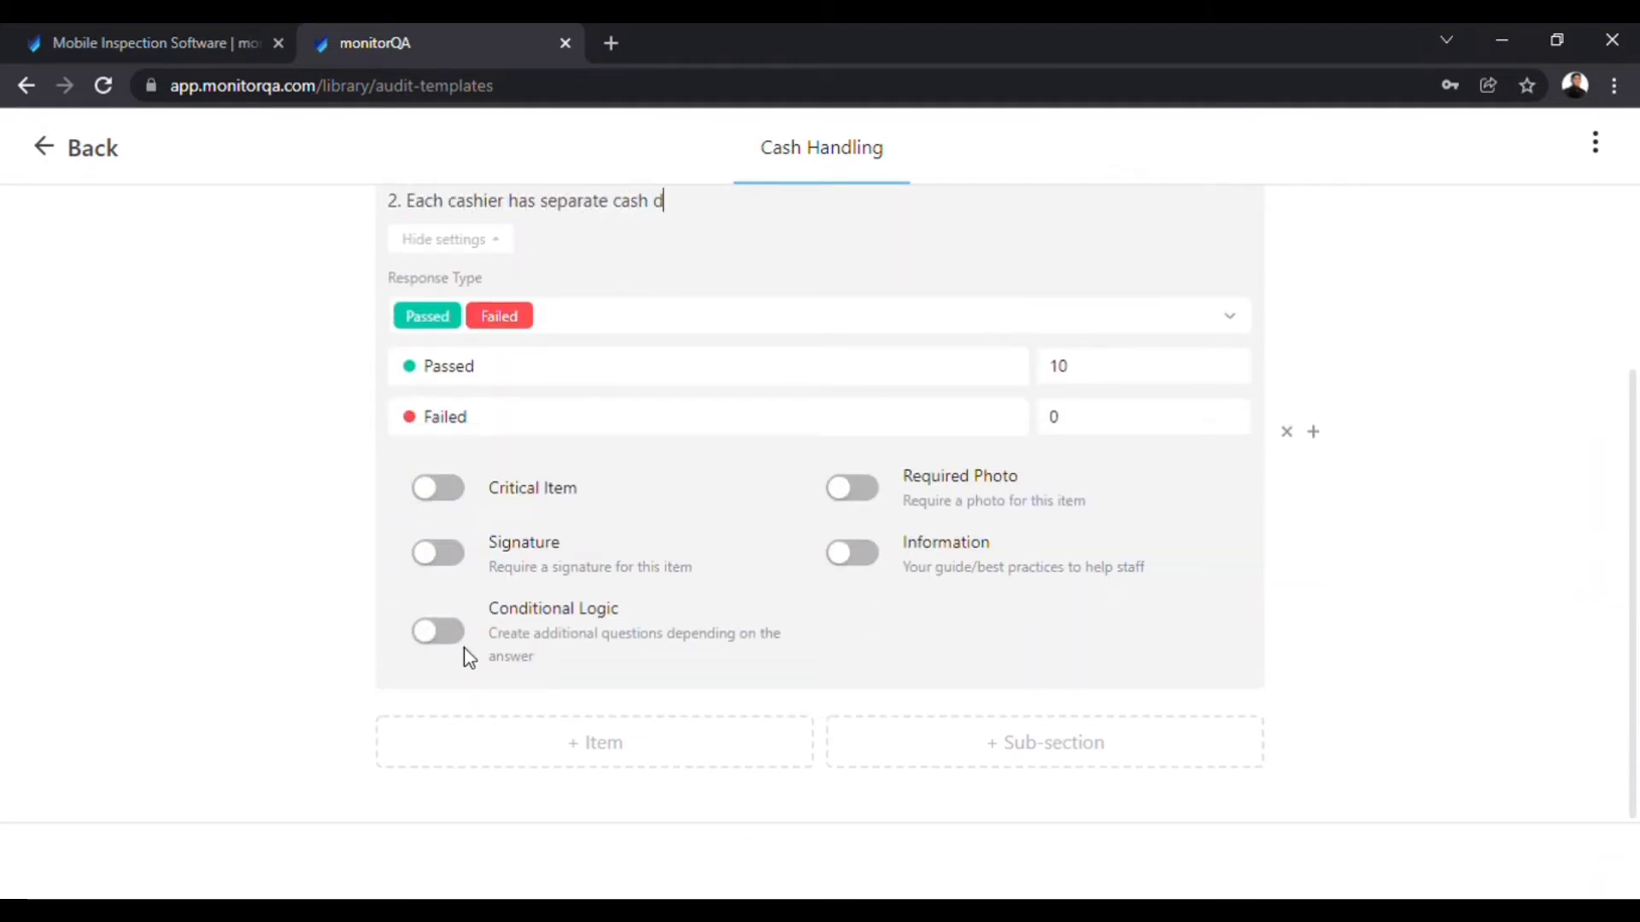
text(rawer.)
click(658, 333)
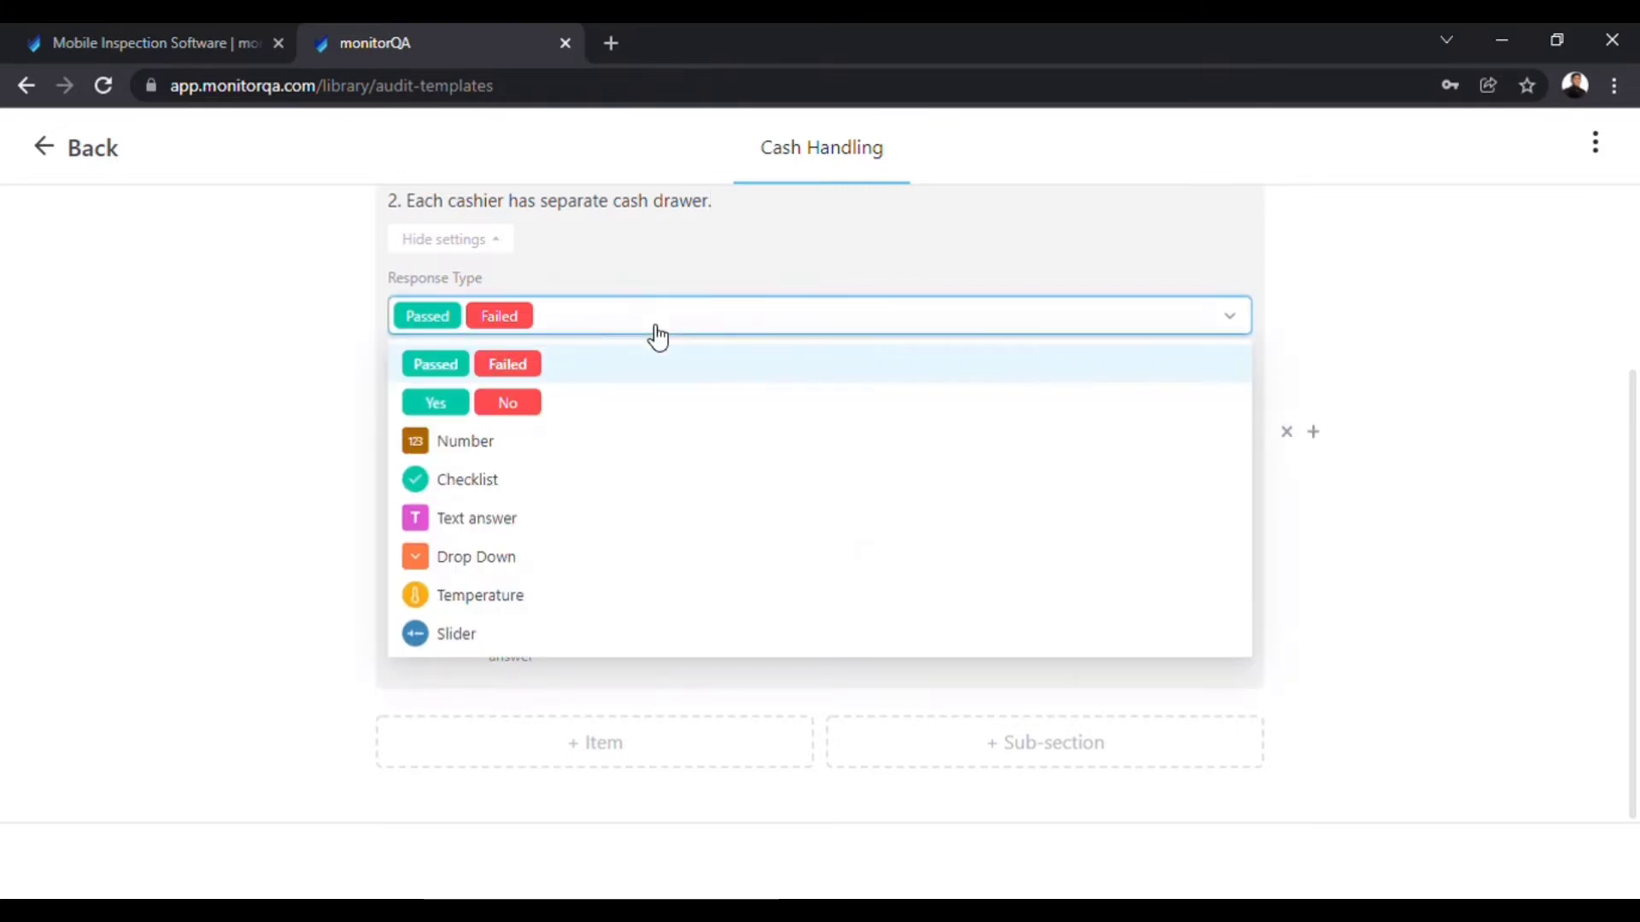
click(577, 408)
click(462, 489)
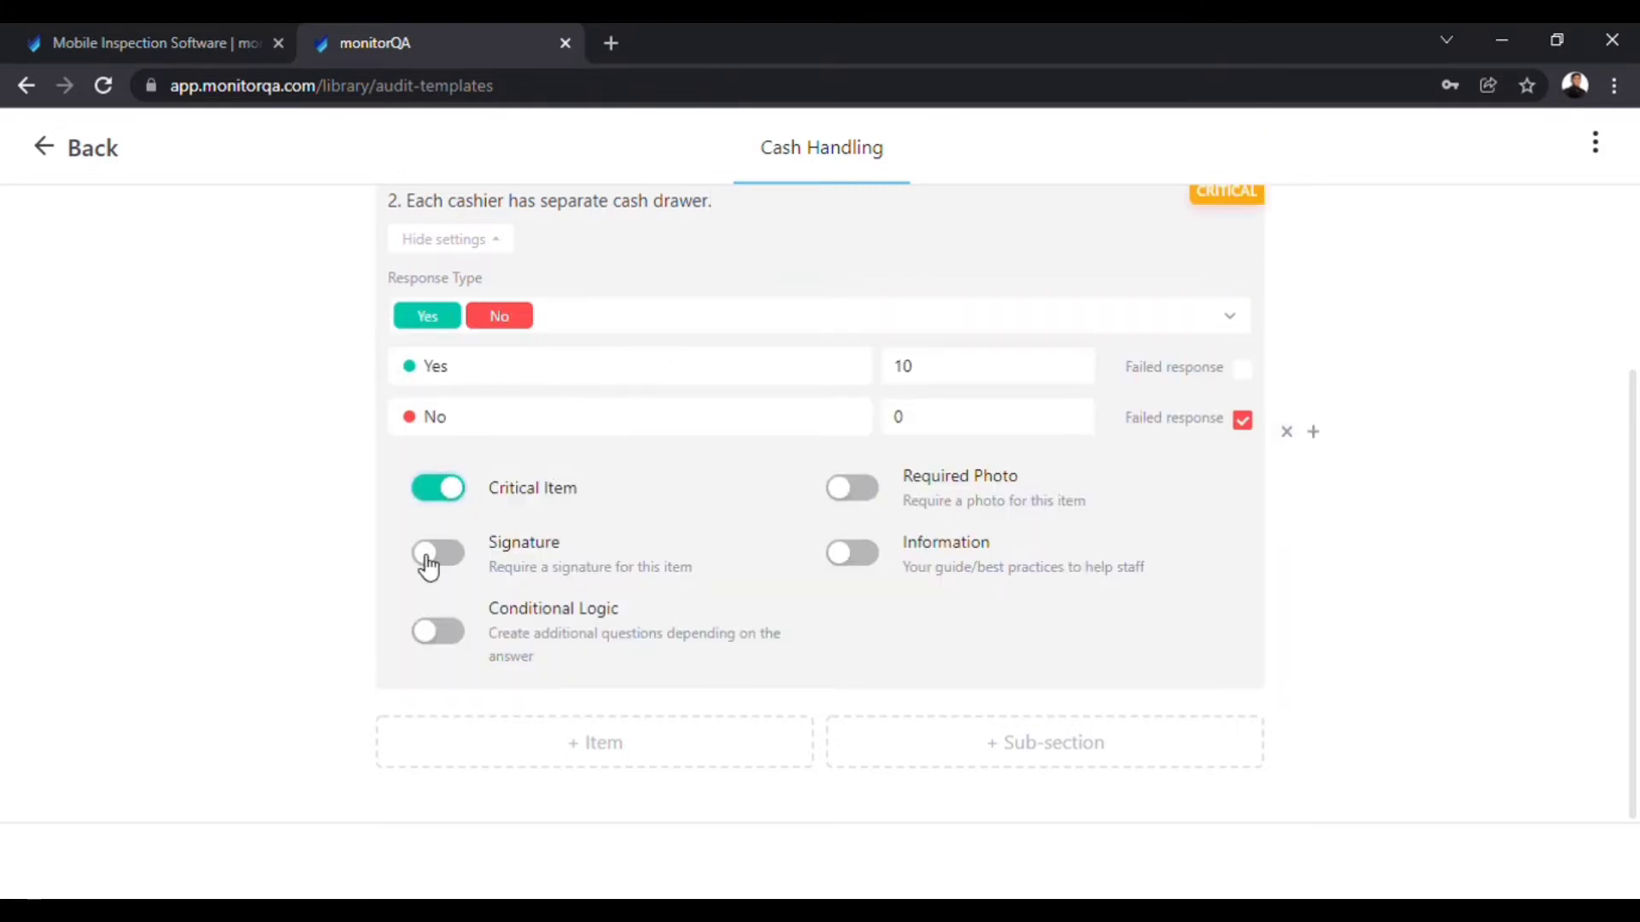
click(434, 555)
click(854, 491)
click(861, 571)
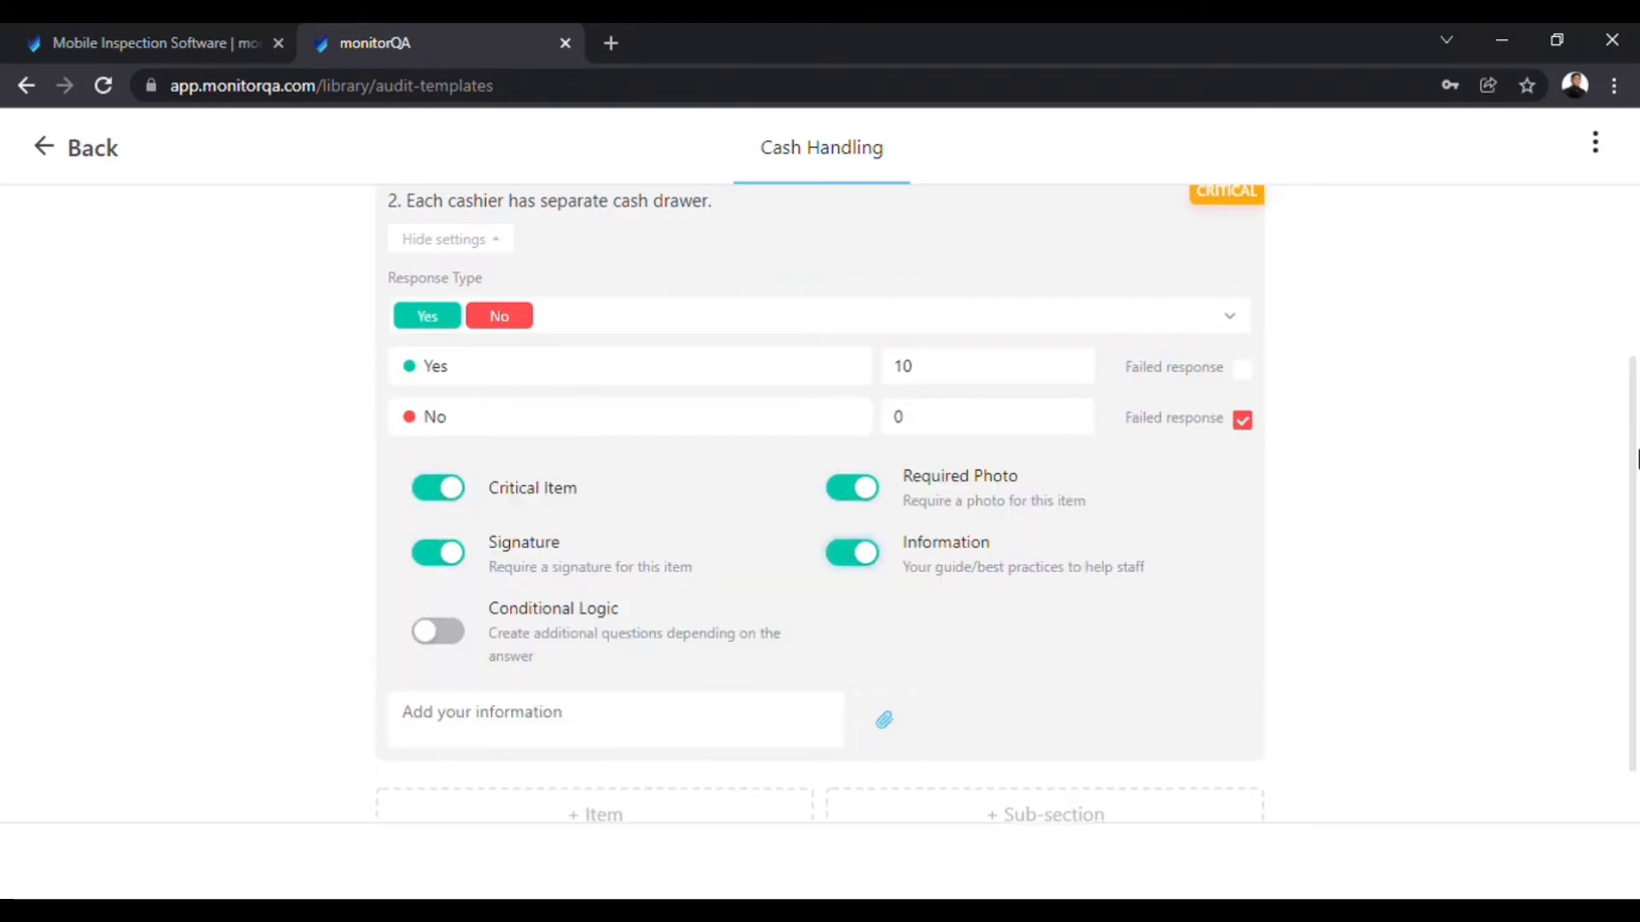
scroll(1627, 278, up, 3)
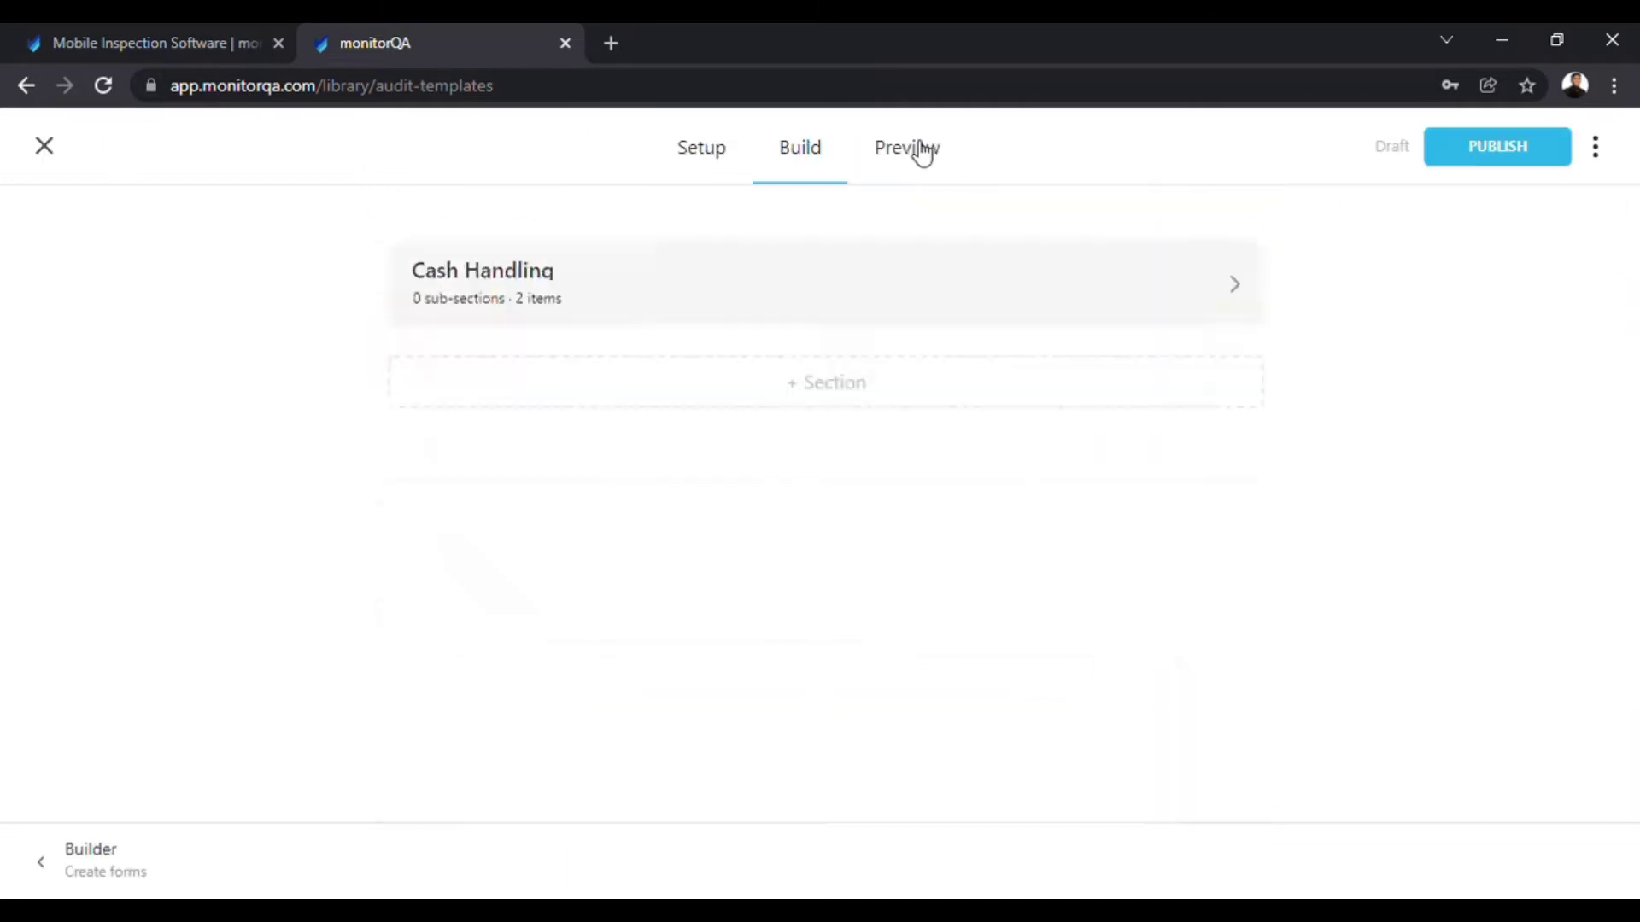
click(907, 148)
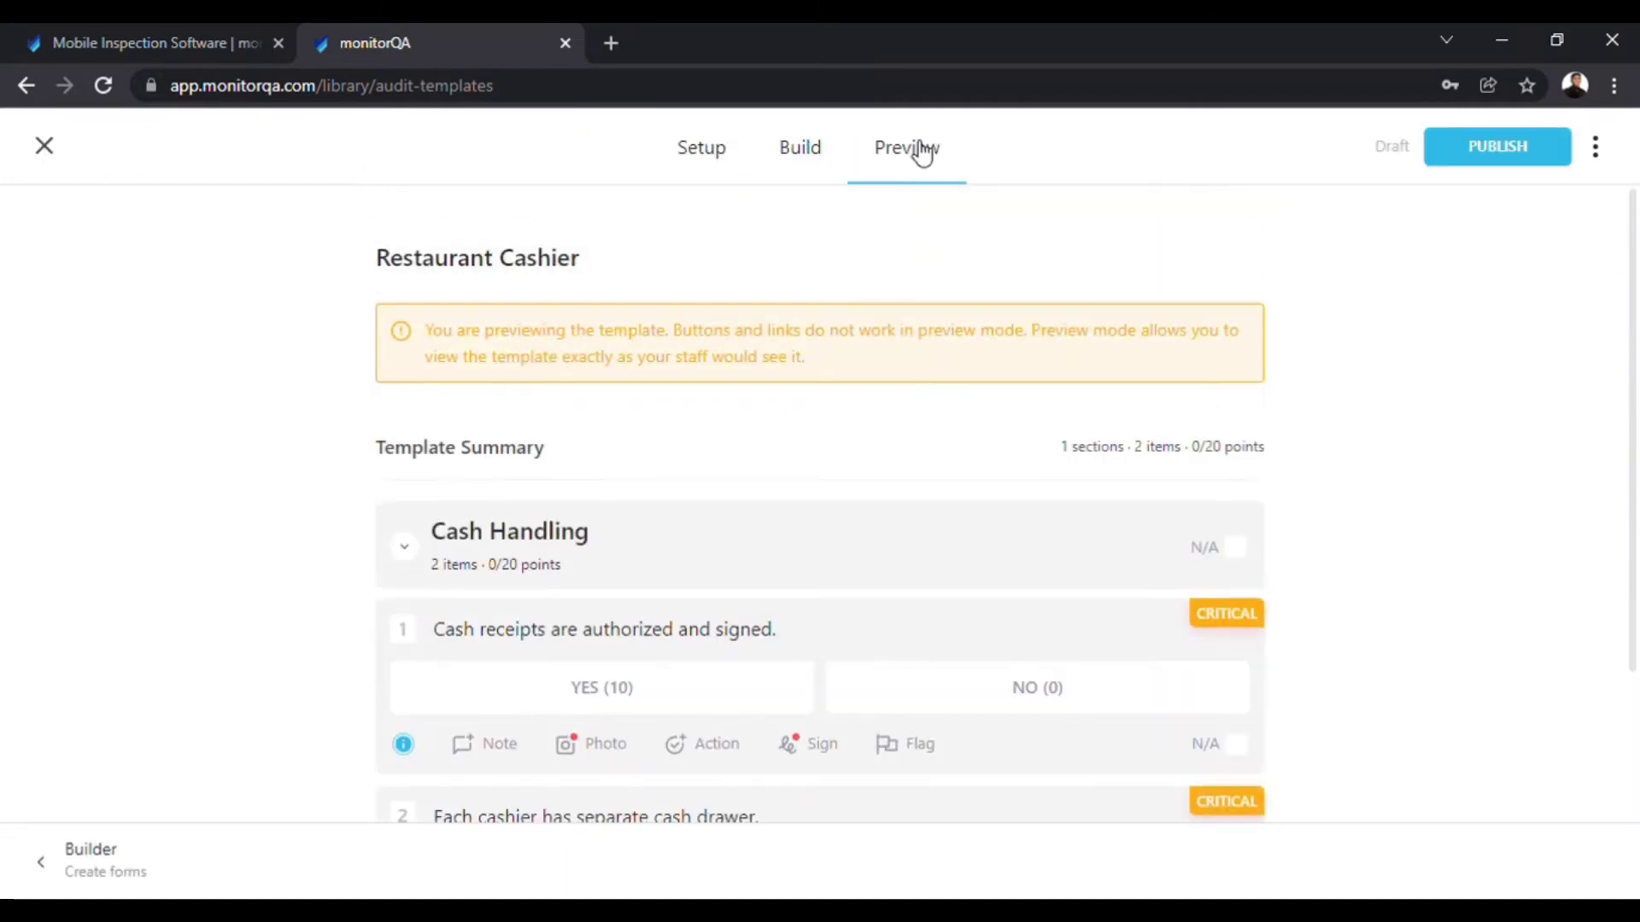
Scroll down through the Restaurant Cashier template preview.
drag(1635, 250, 1635, 395)
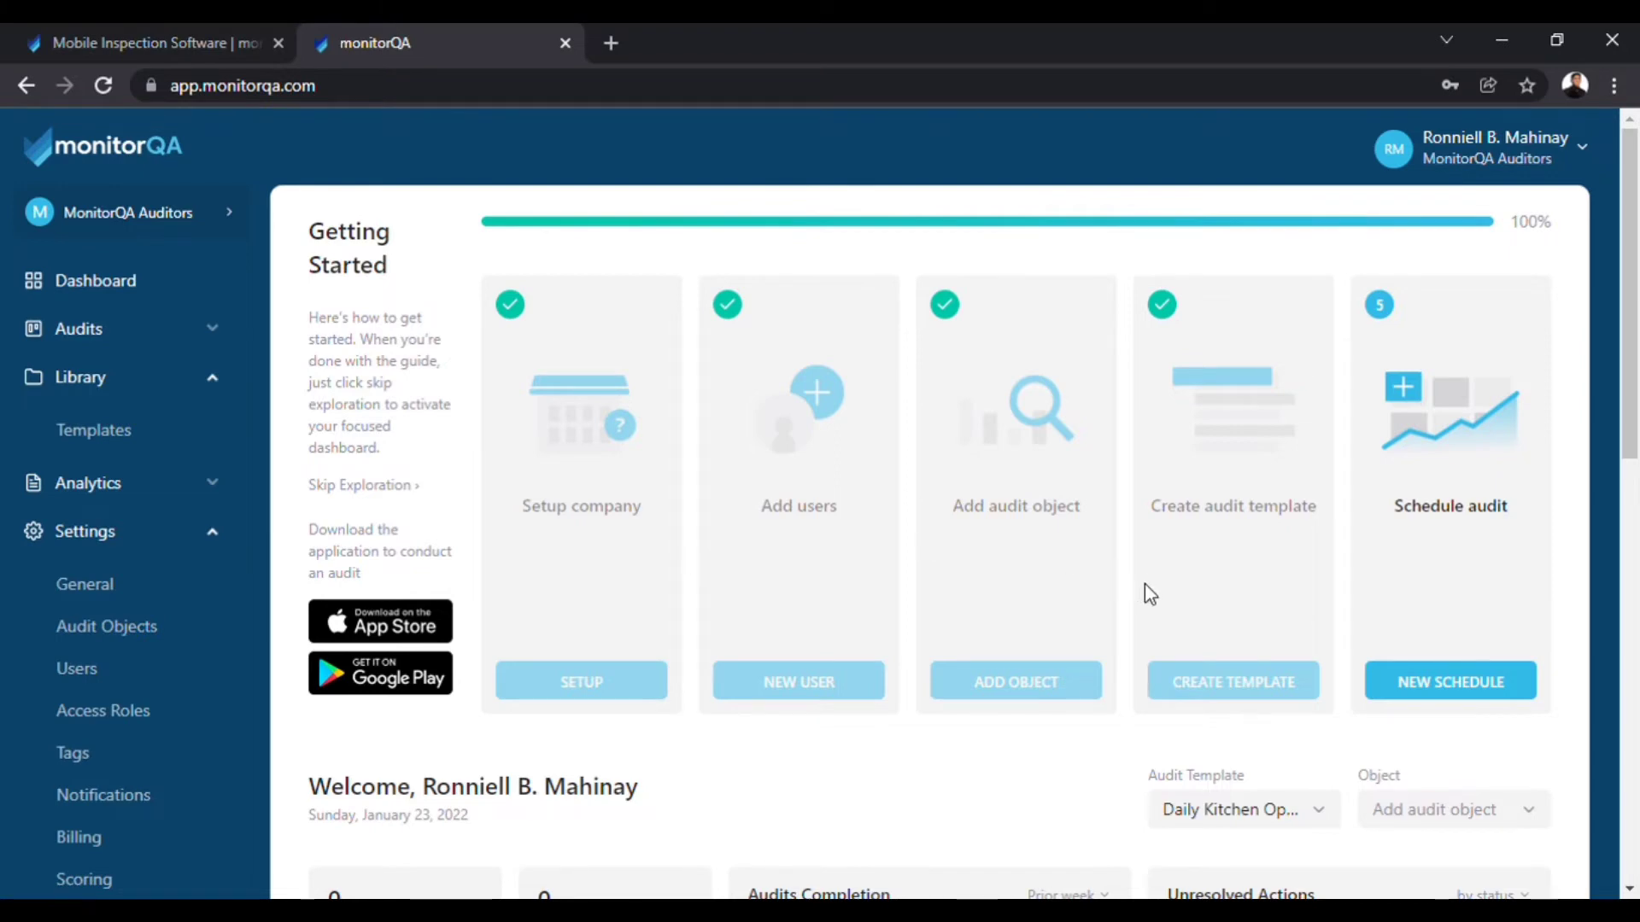
Start a new schedule from the Restaurant Inspection template, named 'Group 2 Audit', for Restaurant.
click(1481, 692)
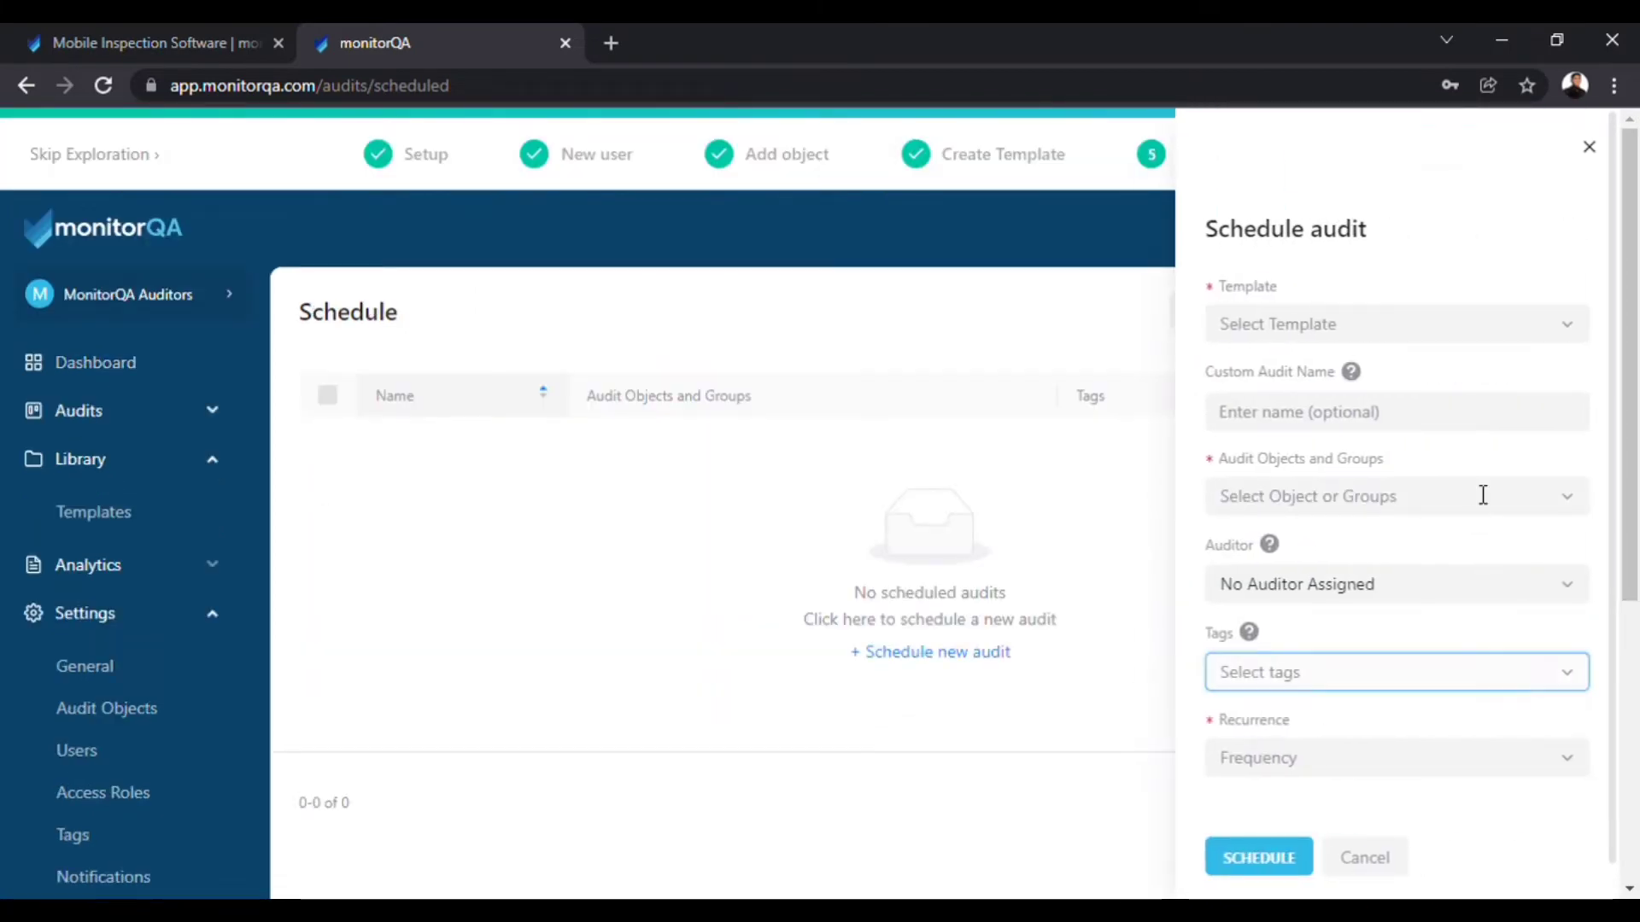
click(1472, 343)
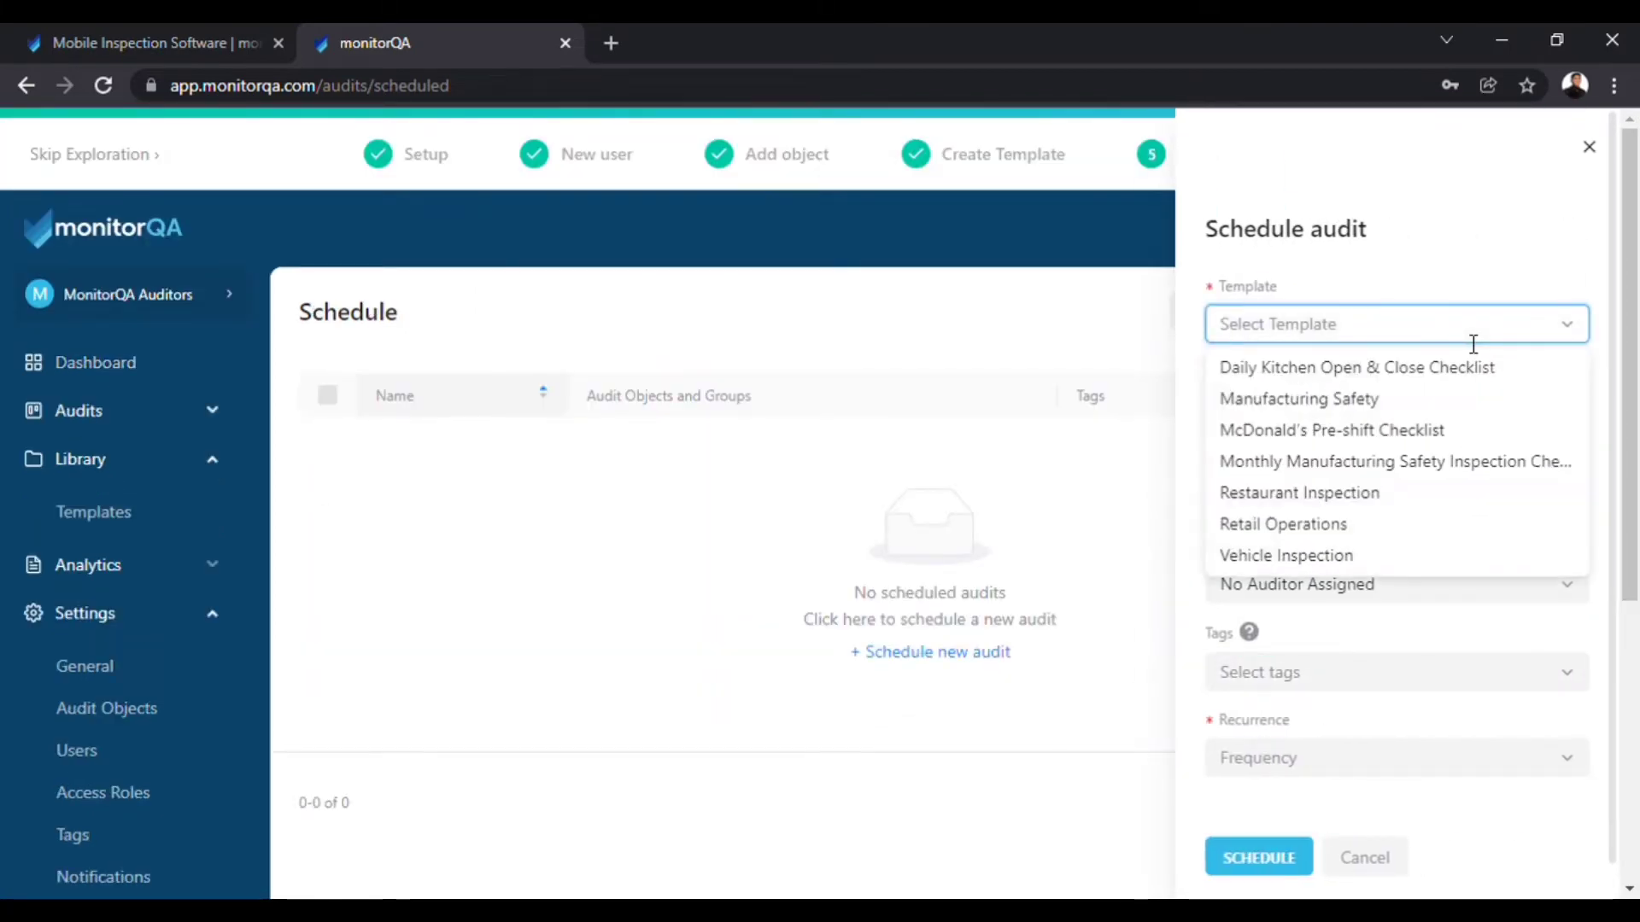
click(1346, 504)
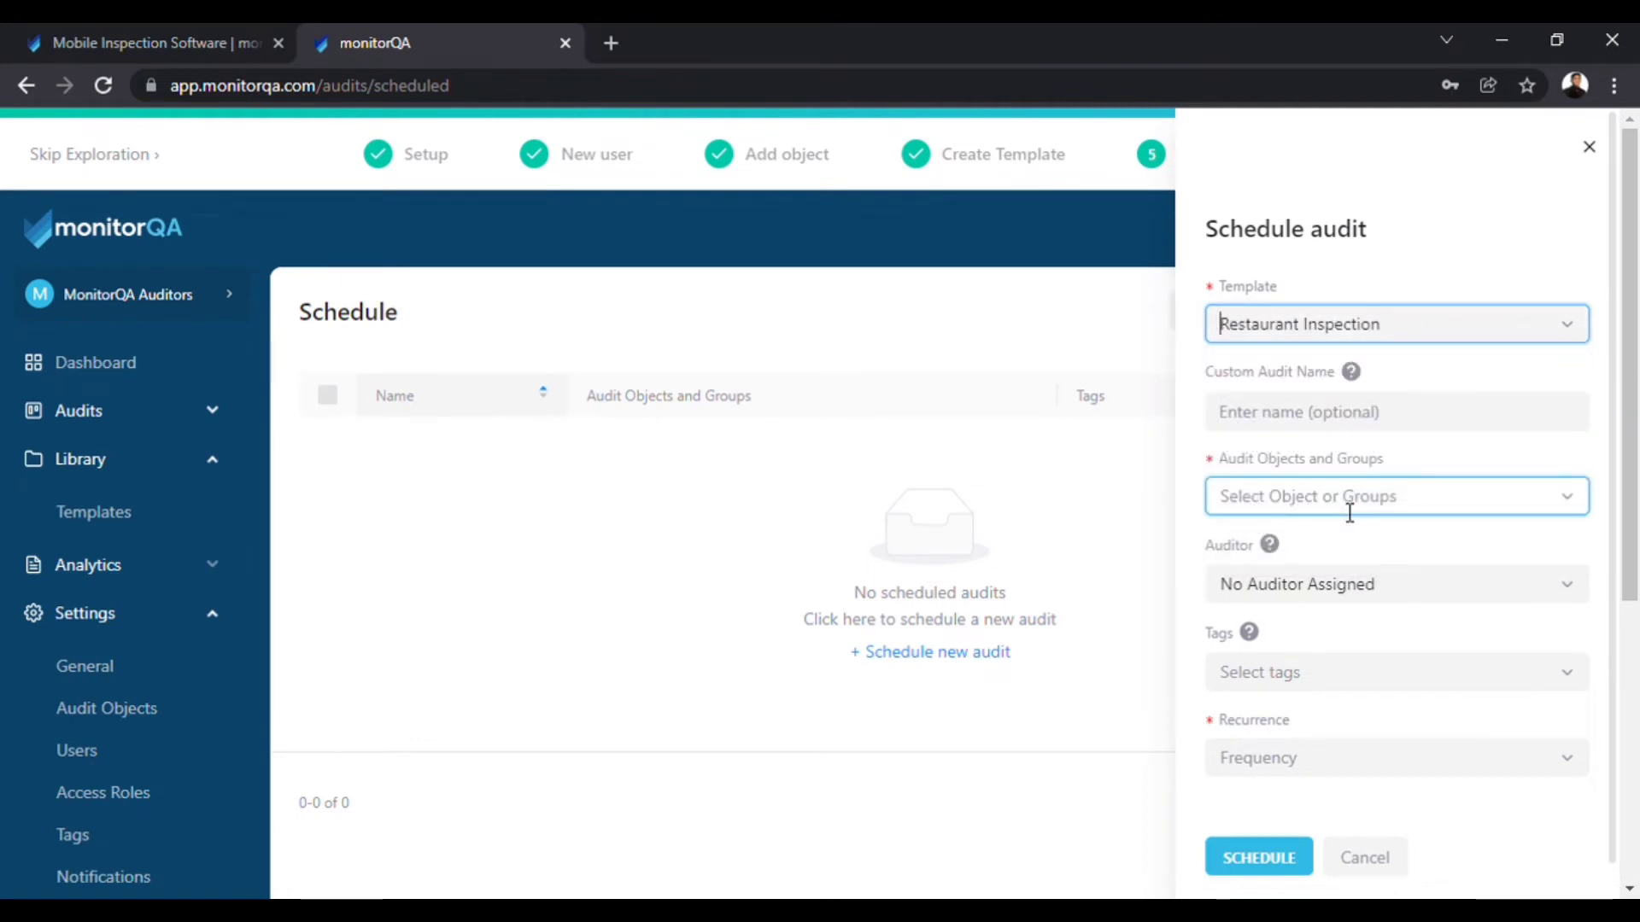
click(1337, 413)
text(Group 2 Audit)
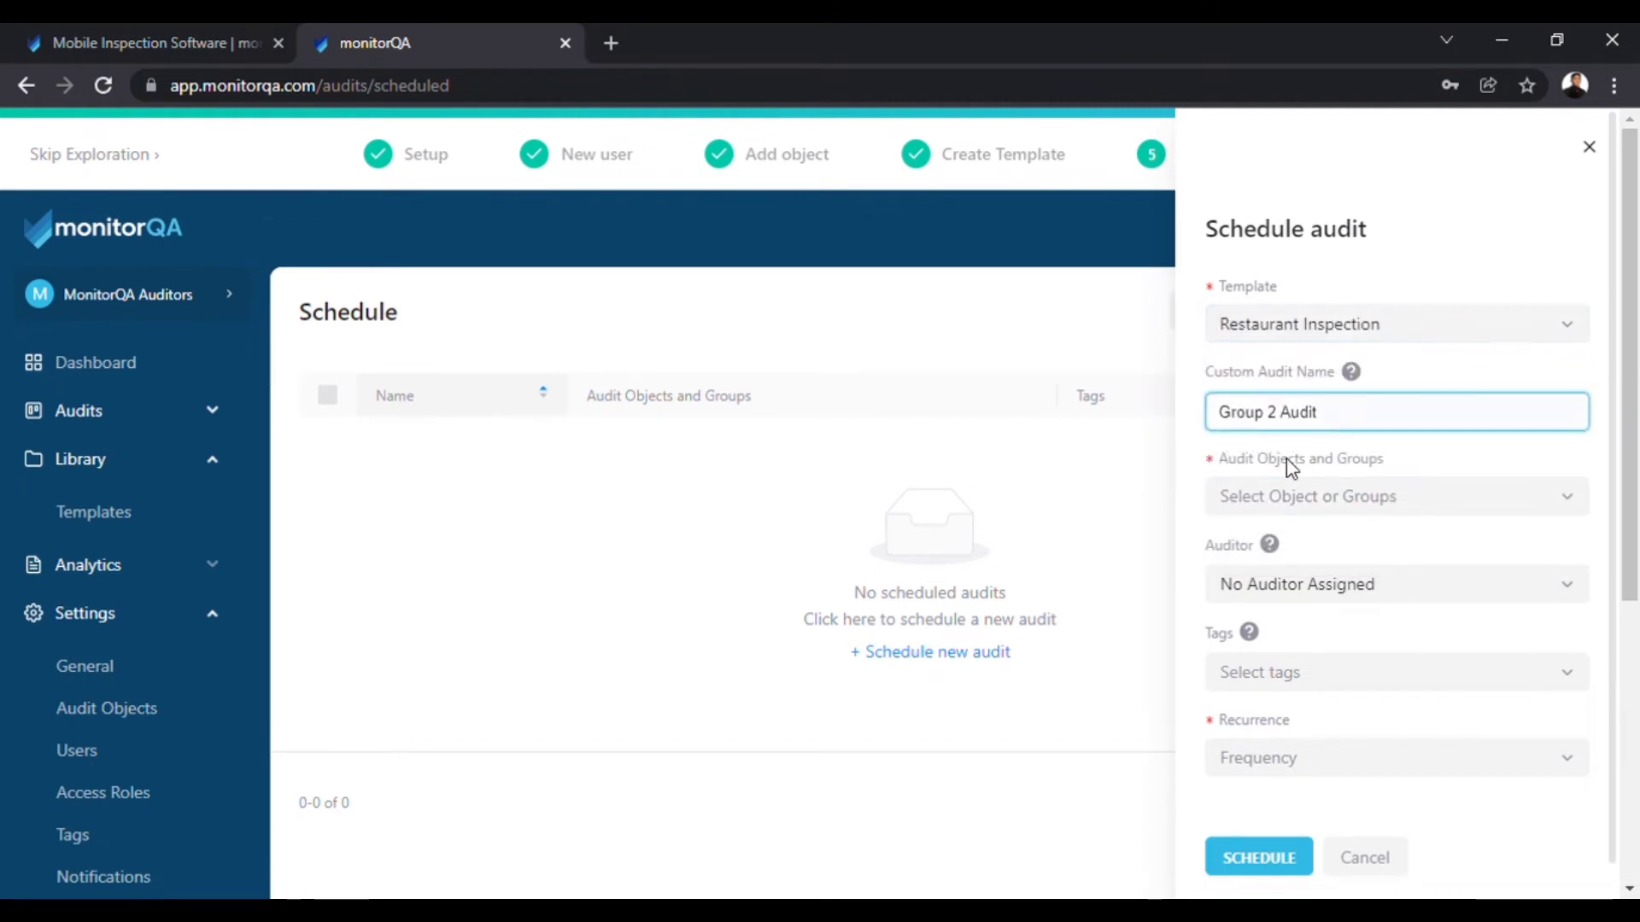
click(1280, 476)
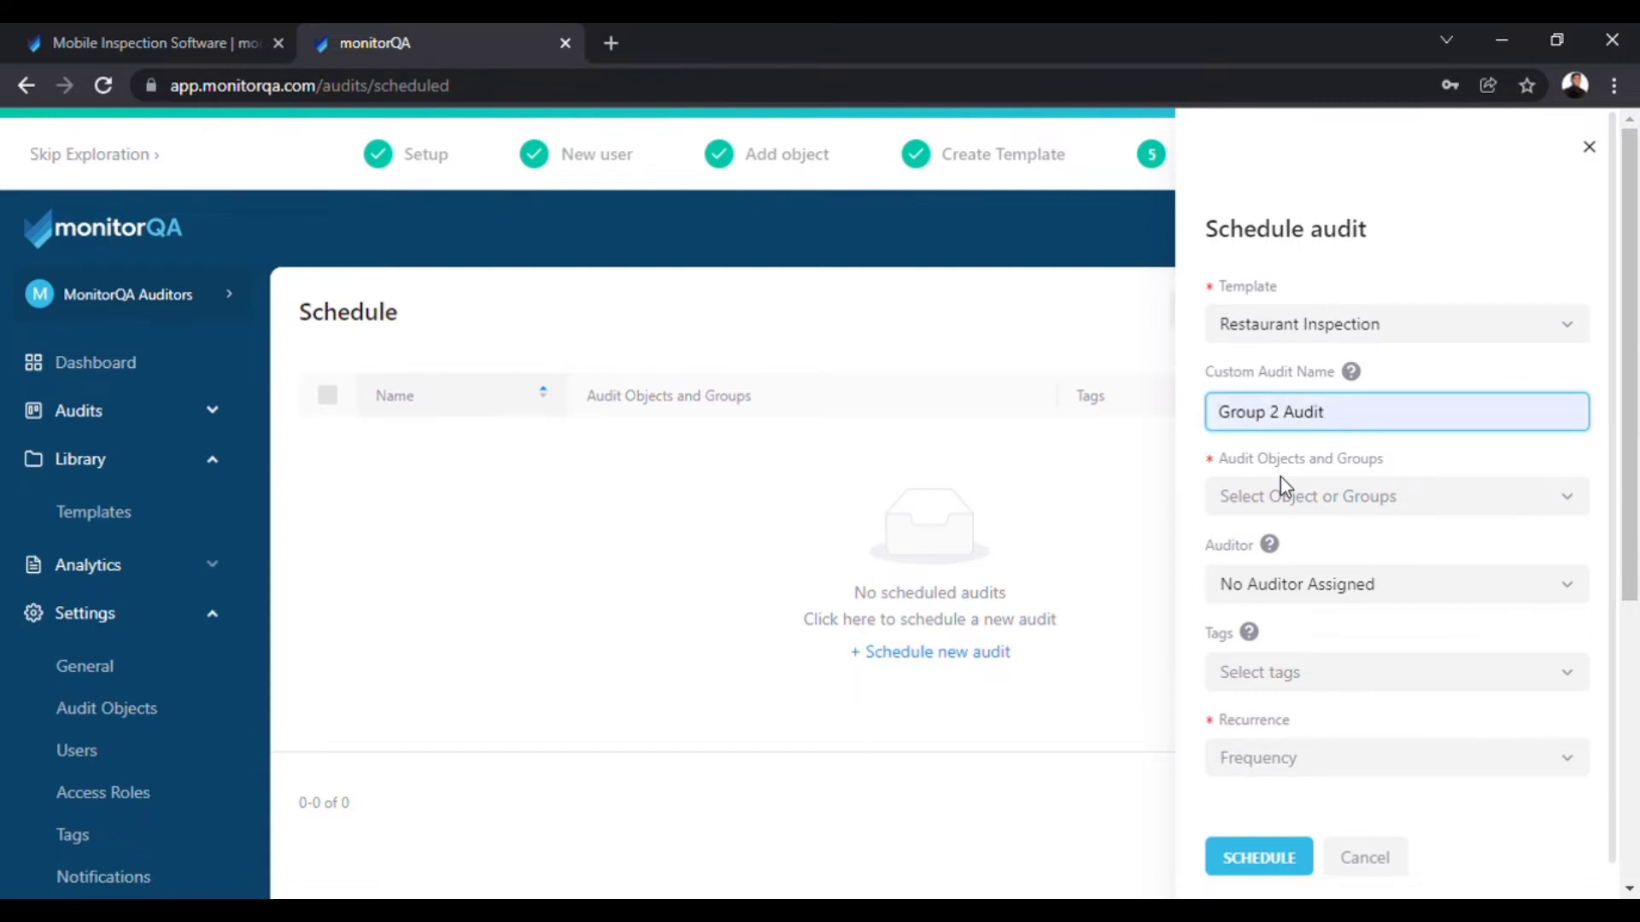
click(1289, 496)
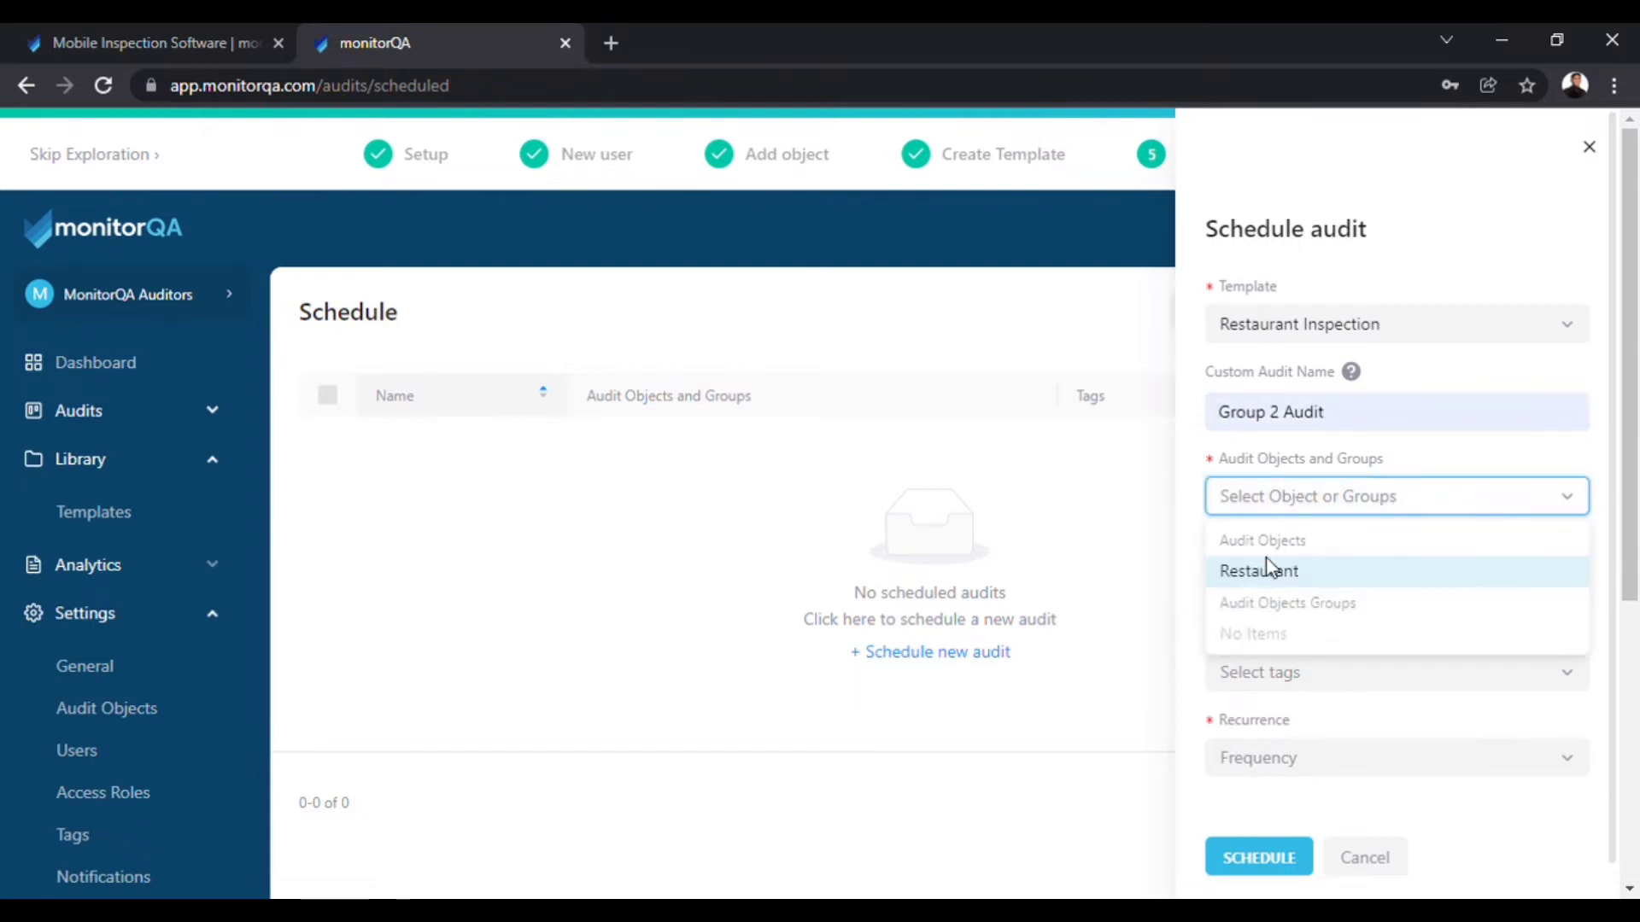
click(1271, 576)
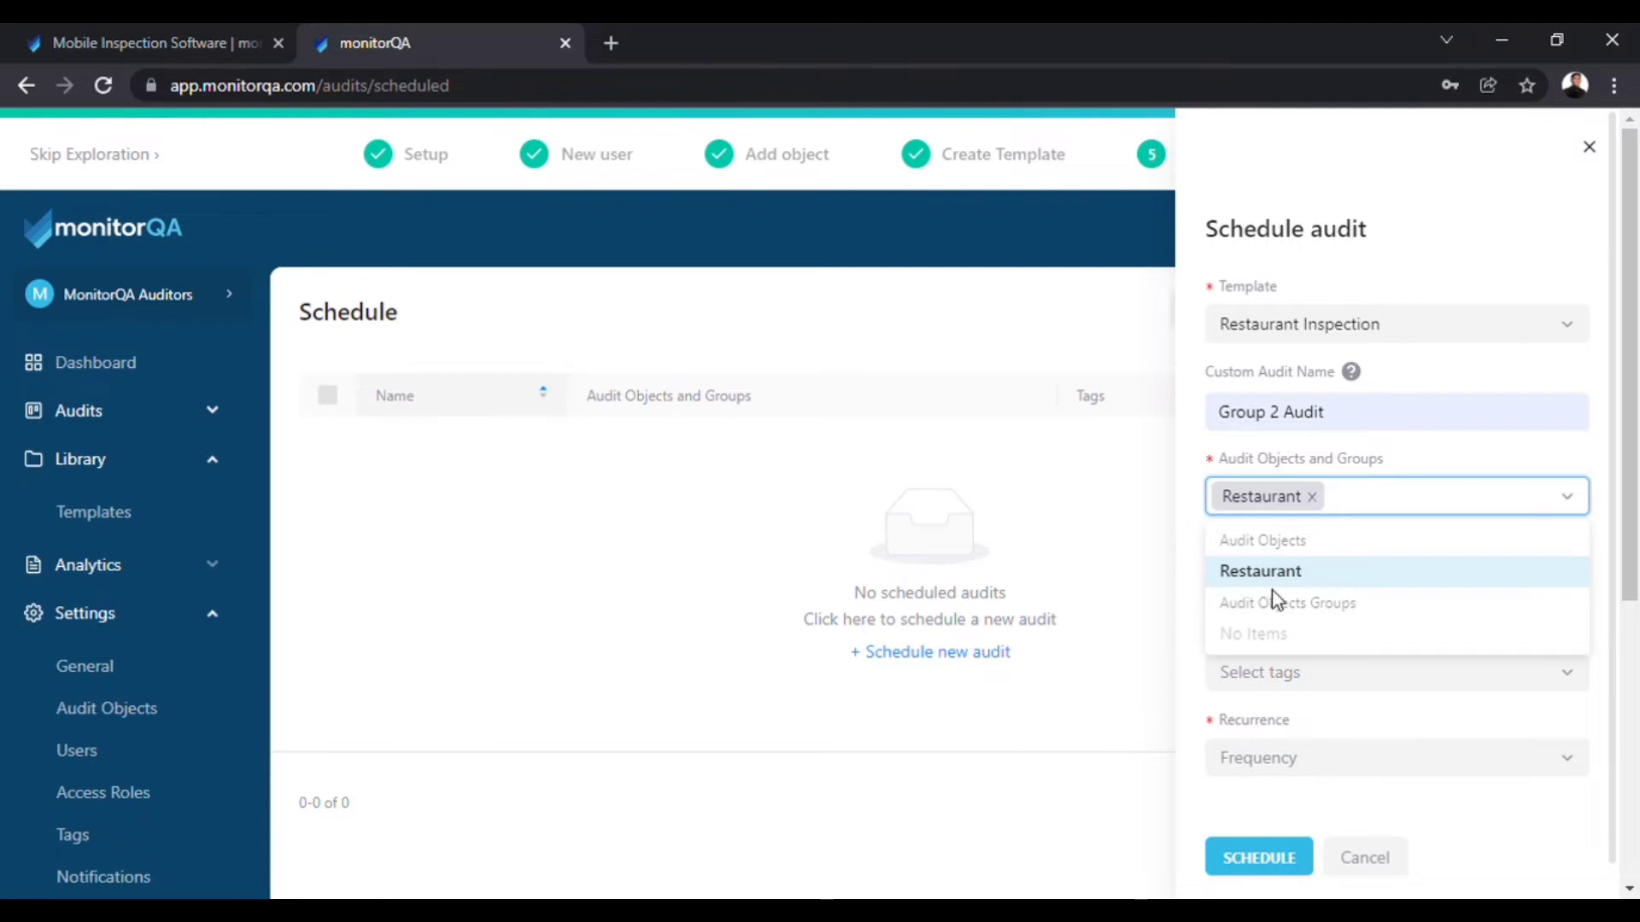
click(1456, 513)
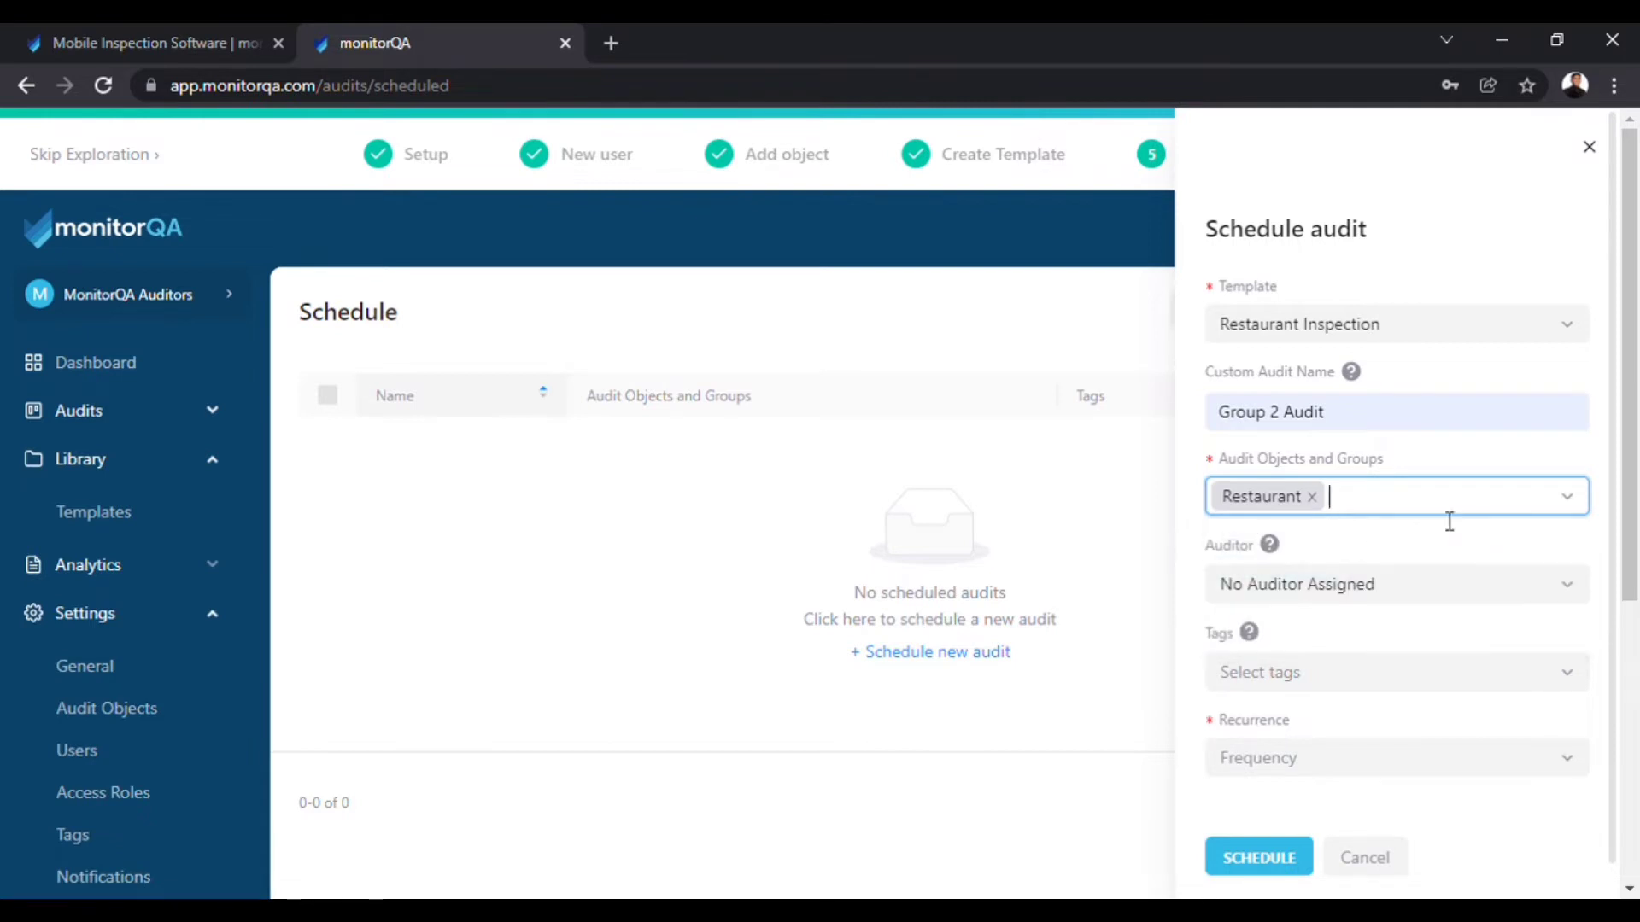
Assign the audit to four specific auditors.
click(1388, 589)
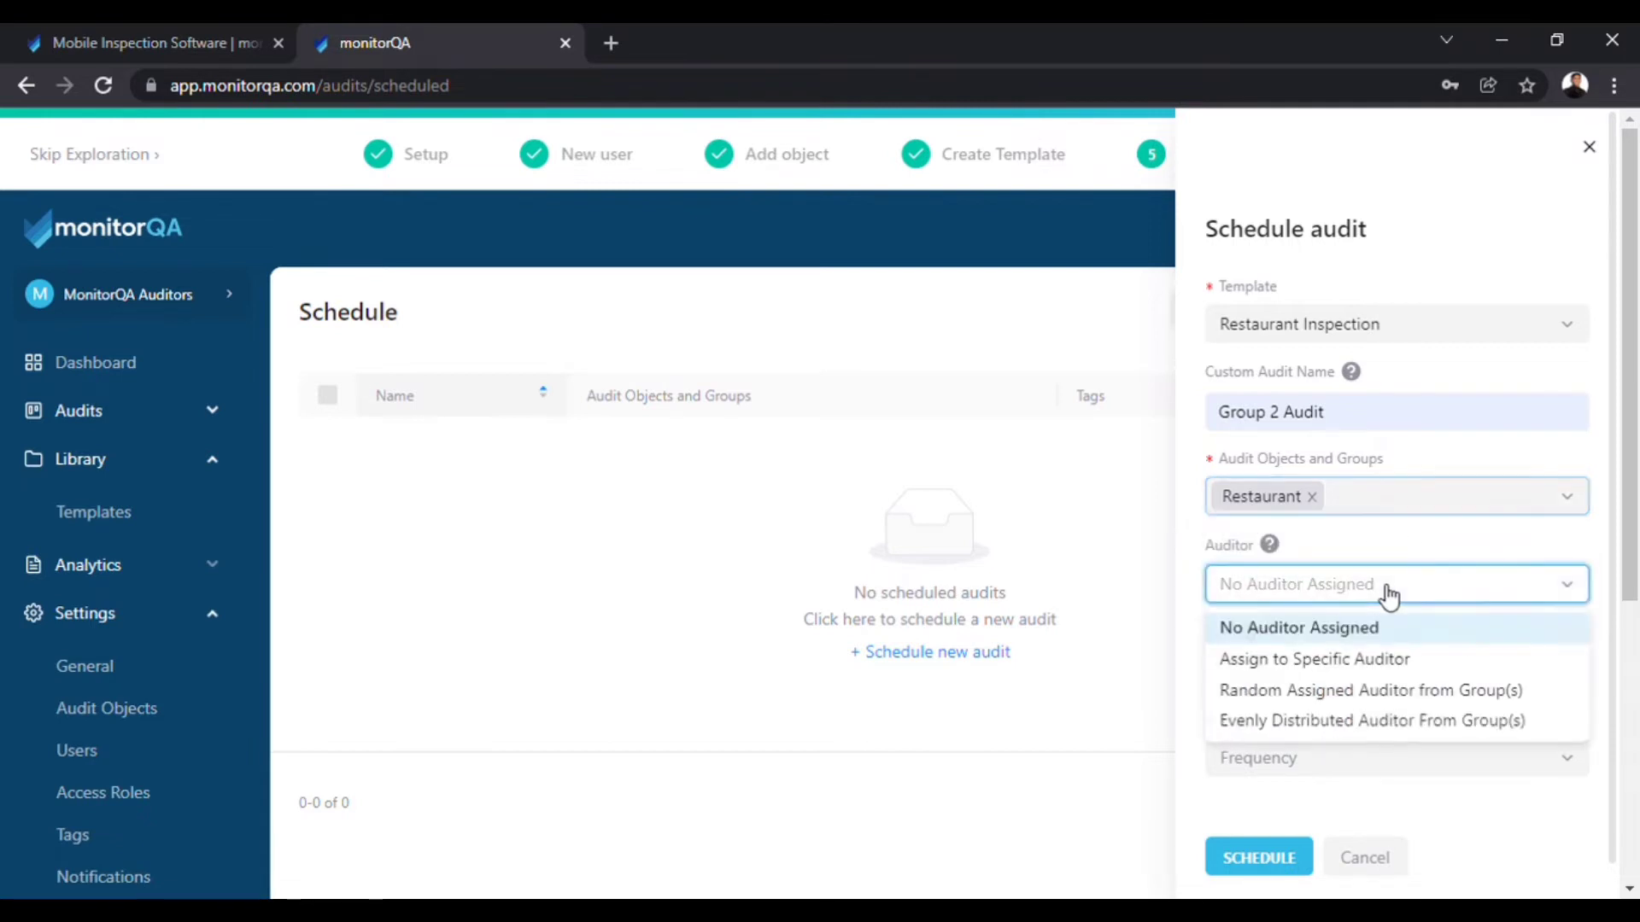
click(1318, 662)
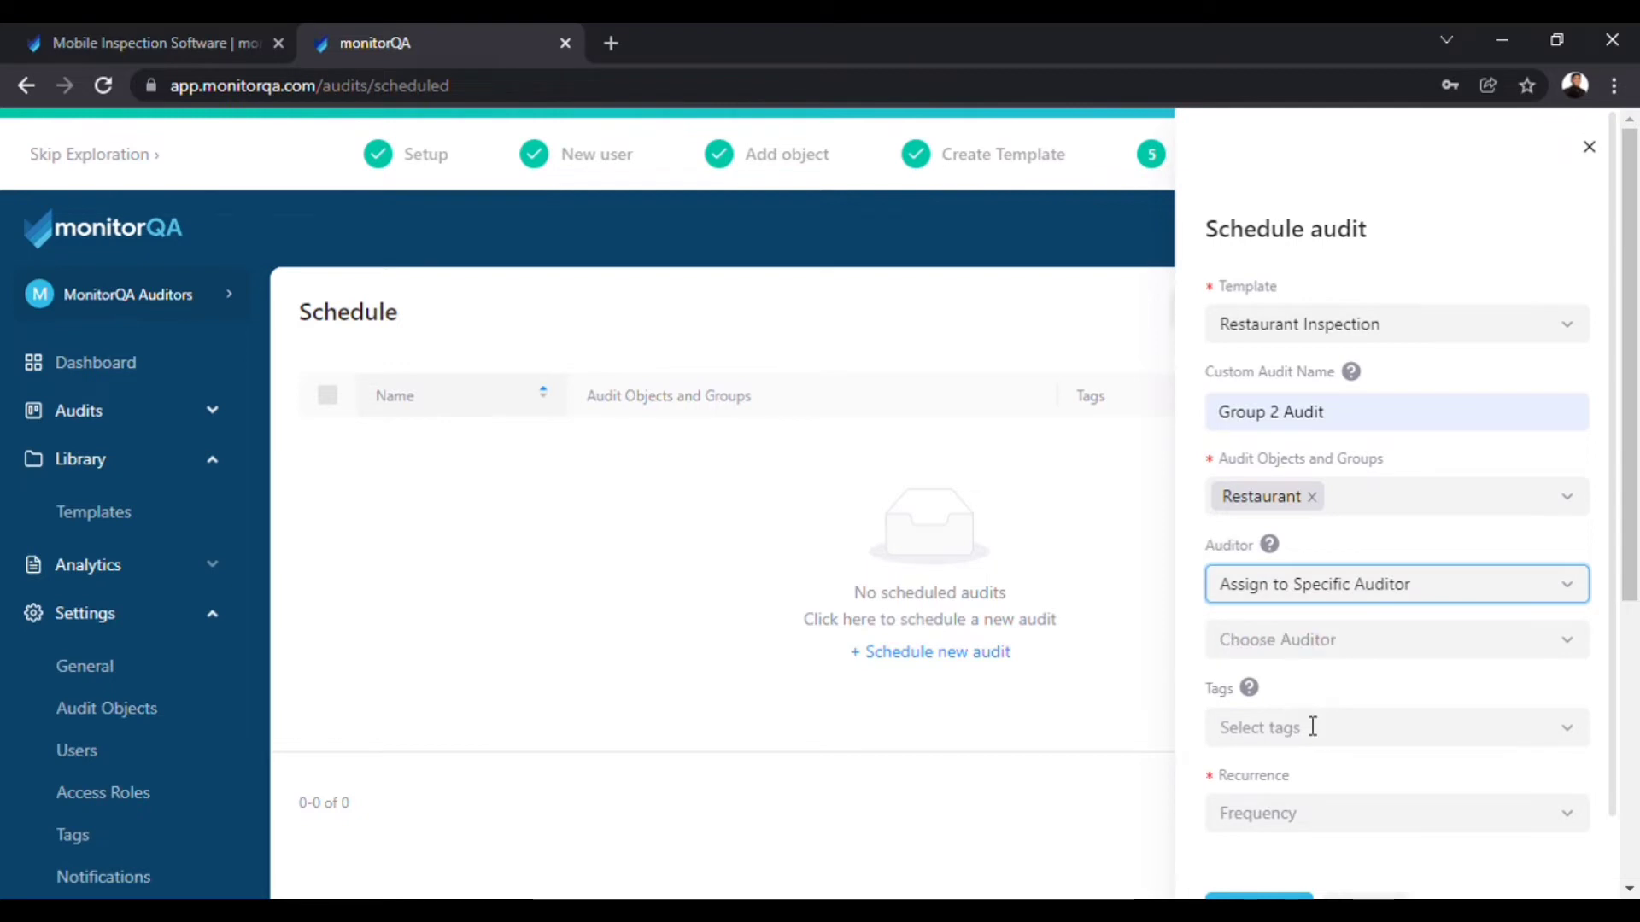
click(1311, 653)
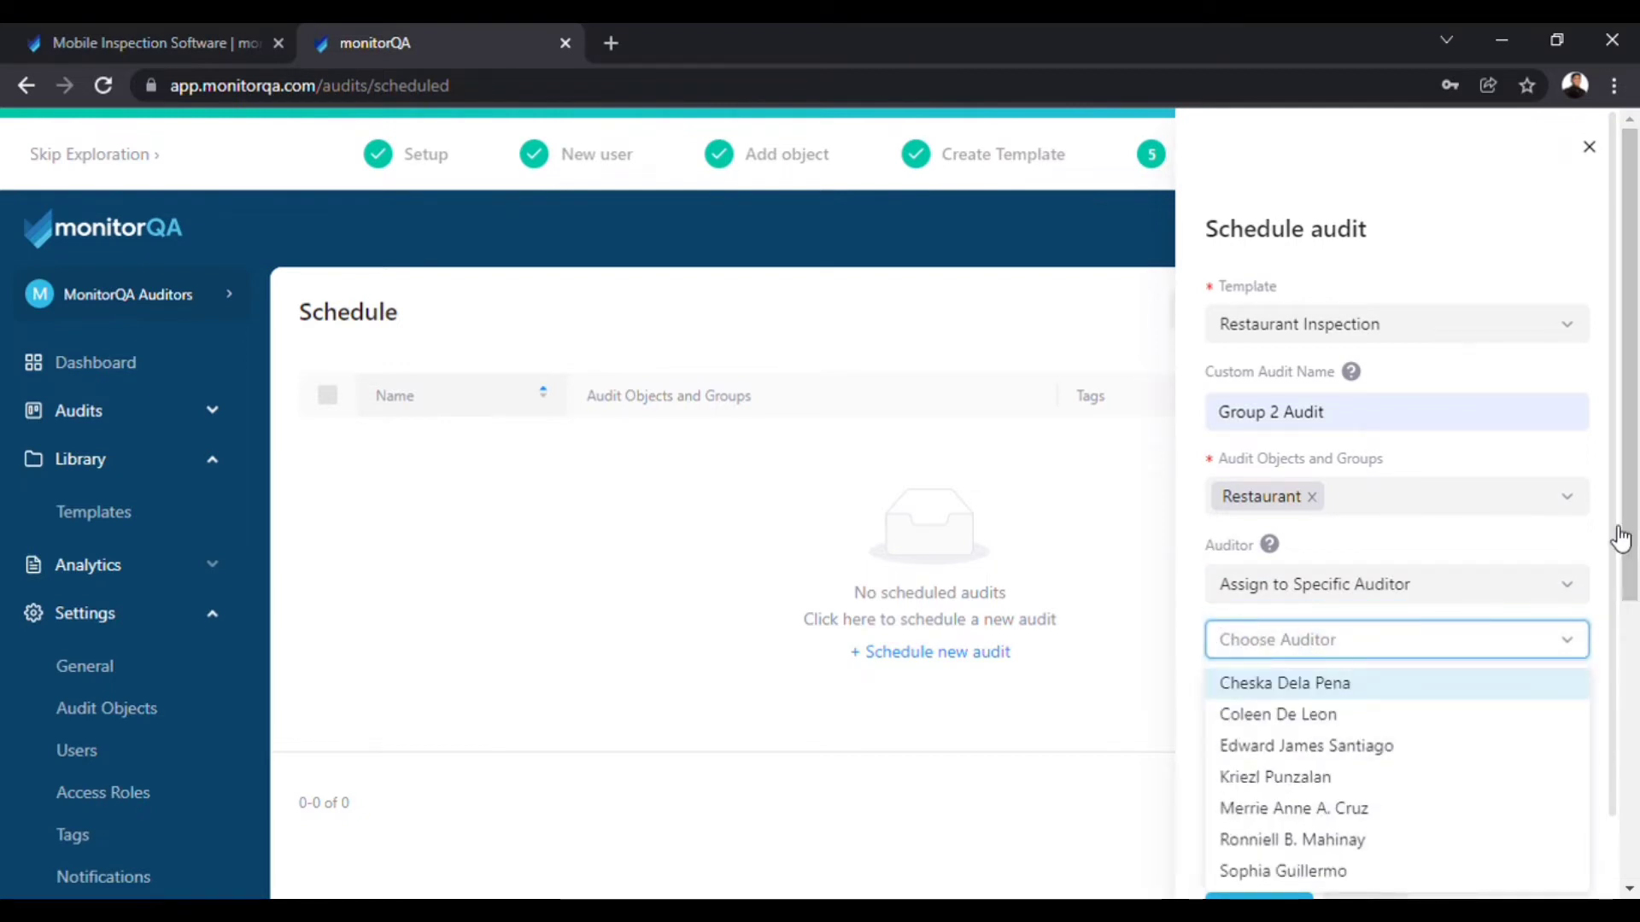
drag(1620, 538, 1626, 675)
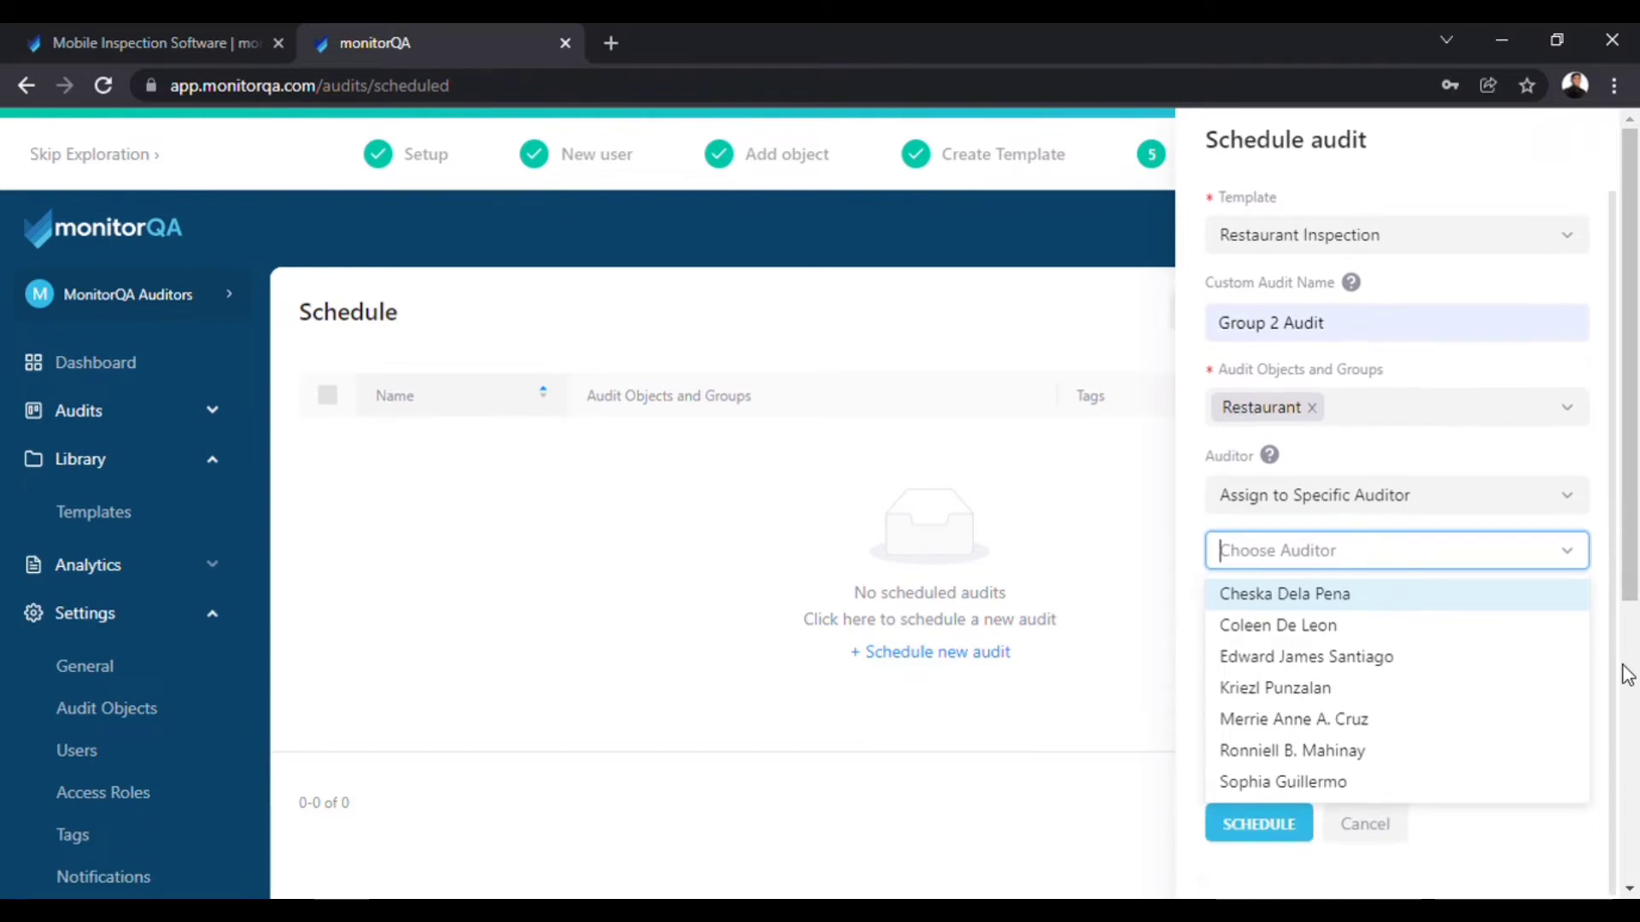
click(1286, 628)
click(1283, 657)
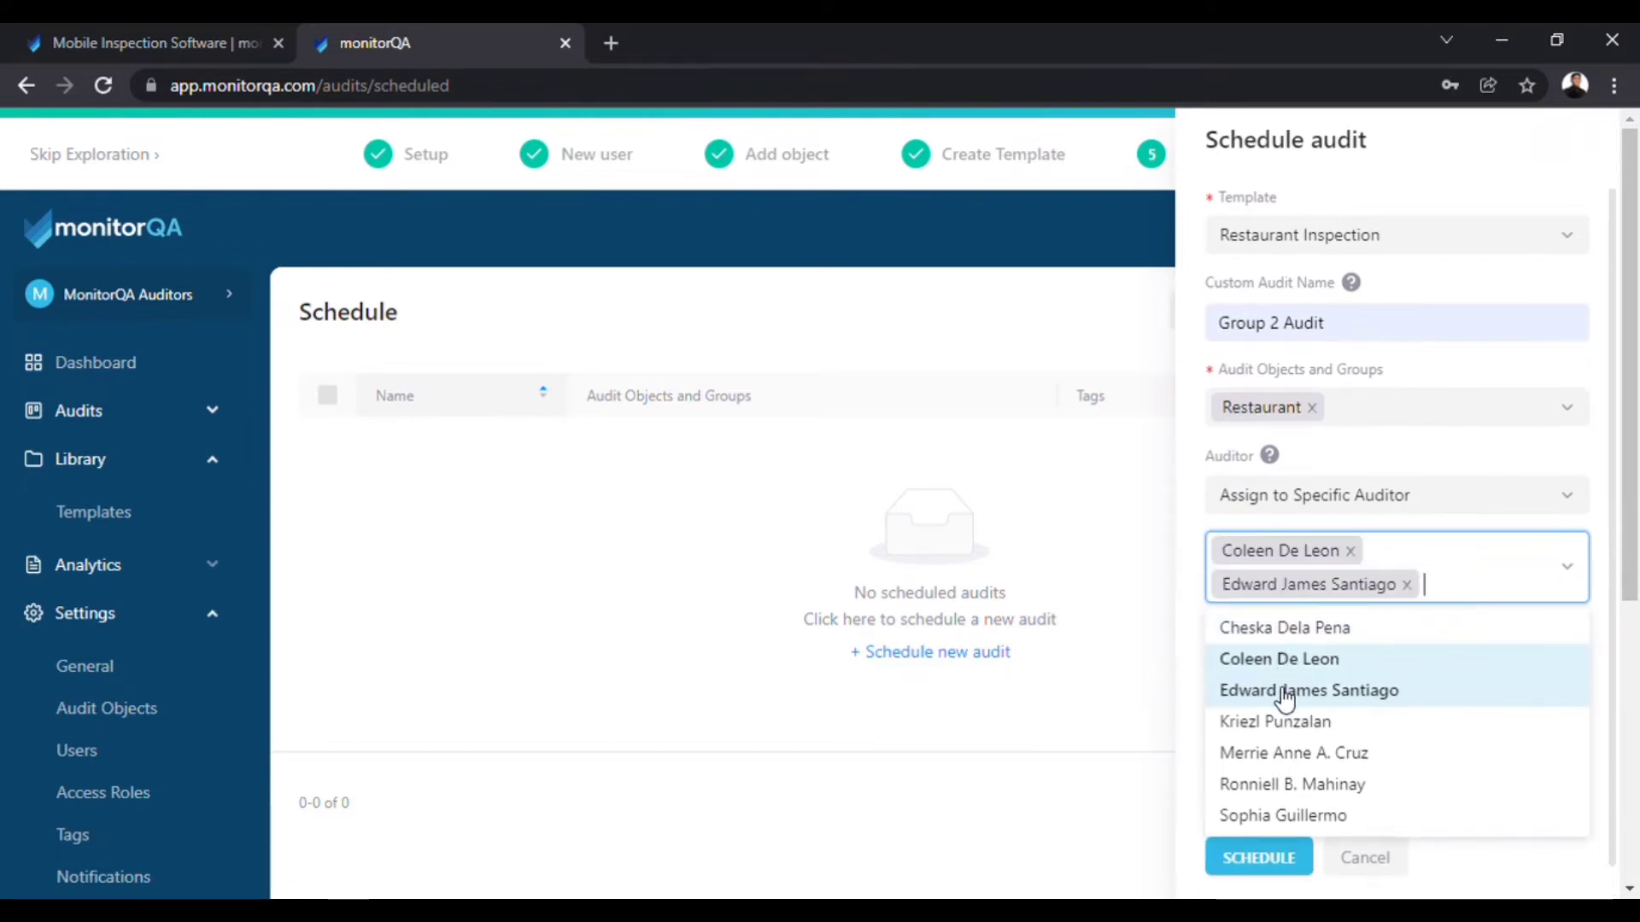
click(1281, 719)
click(1271, 849)
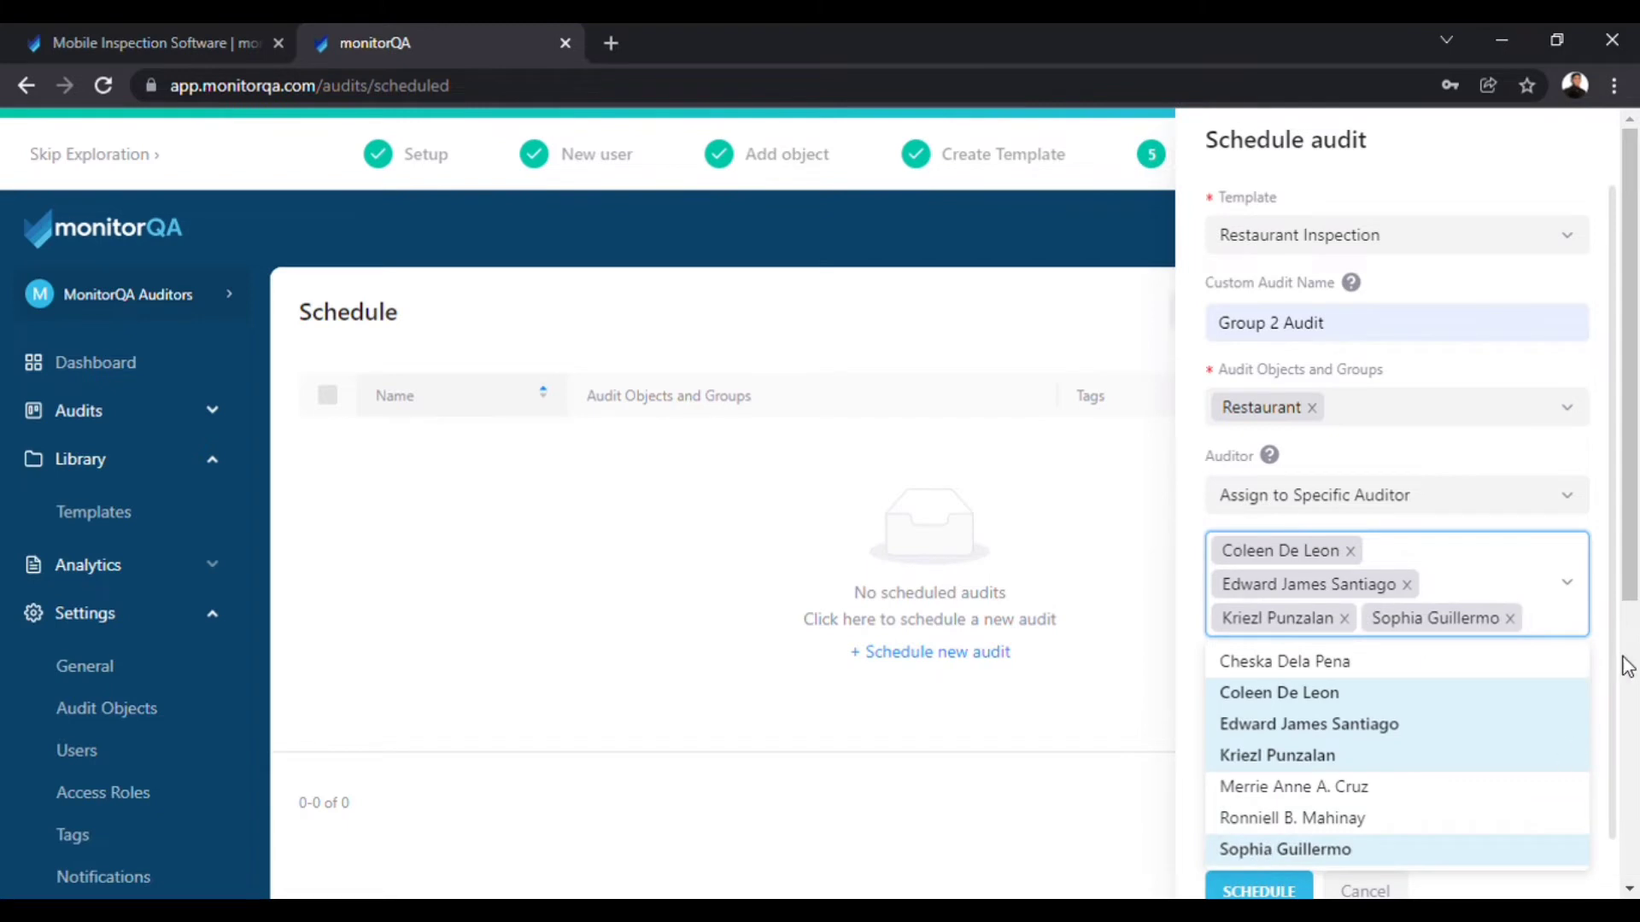
drag(1623, 663, 1460, 760)
click(1504, 885)
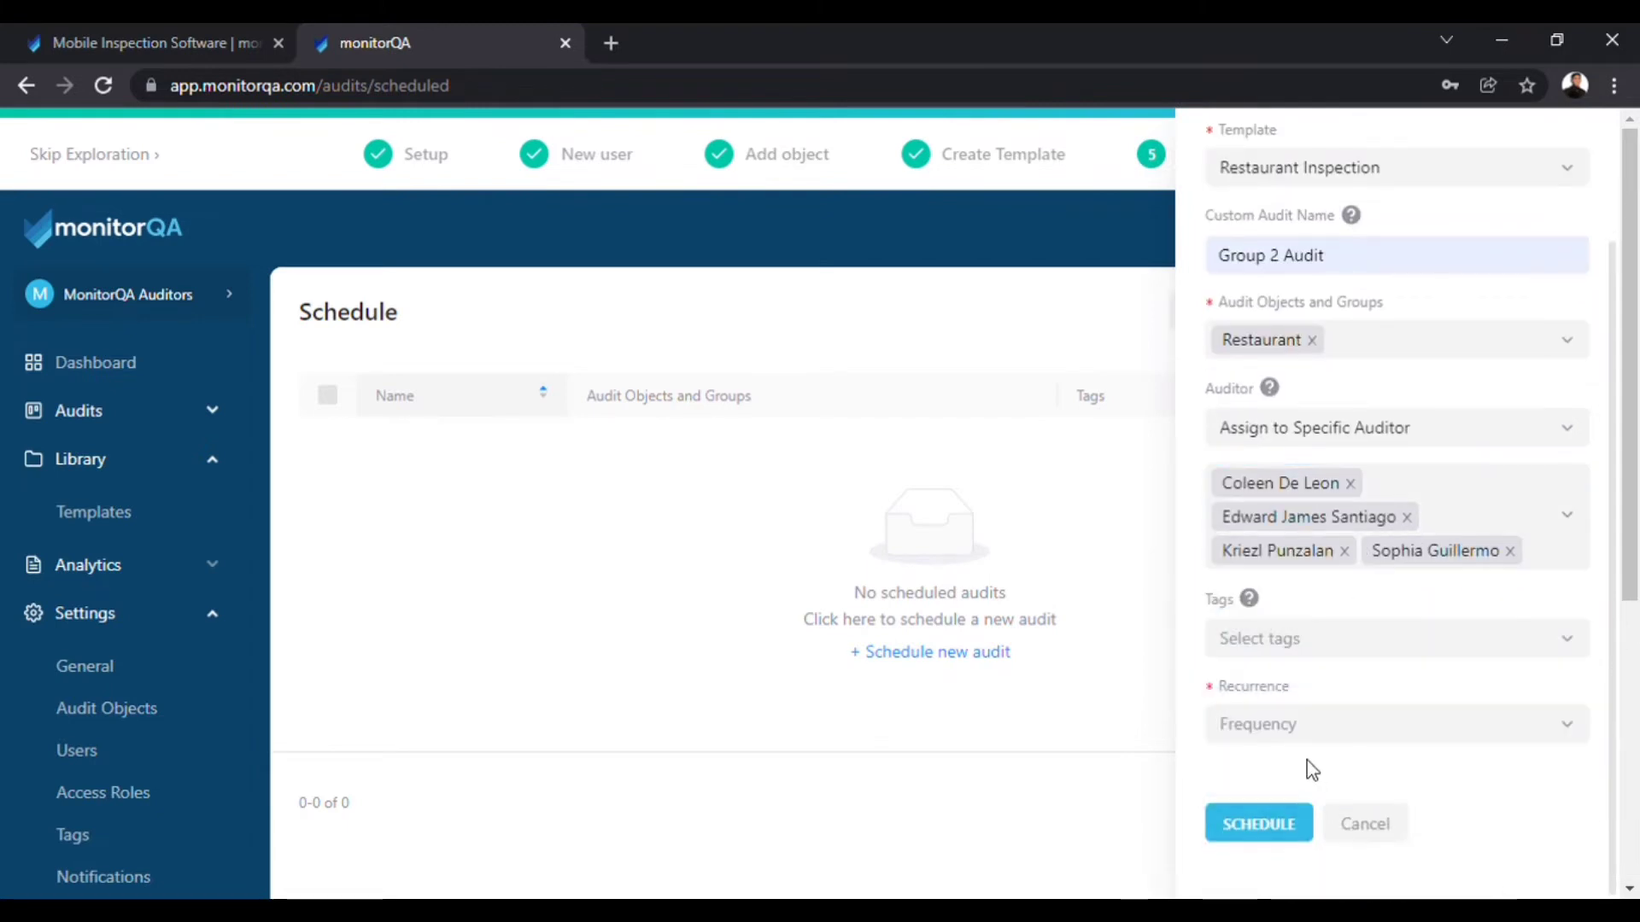
Make it a one-time audit from January 23 to 24, 2022, and save the schedule.
click(1318, 743)
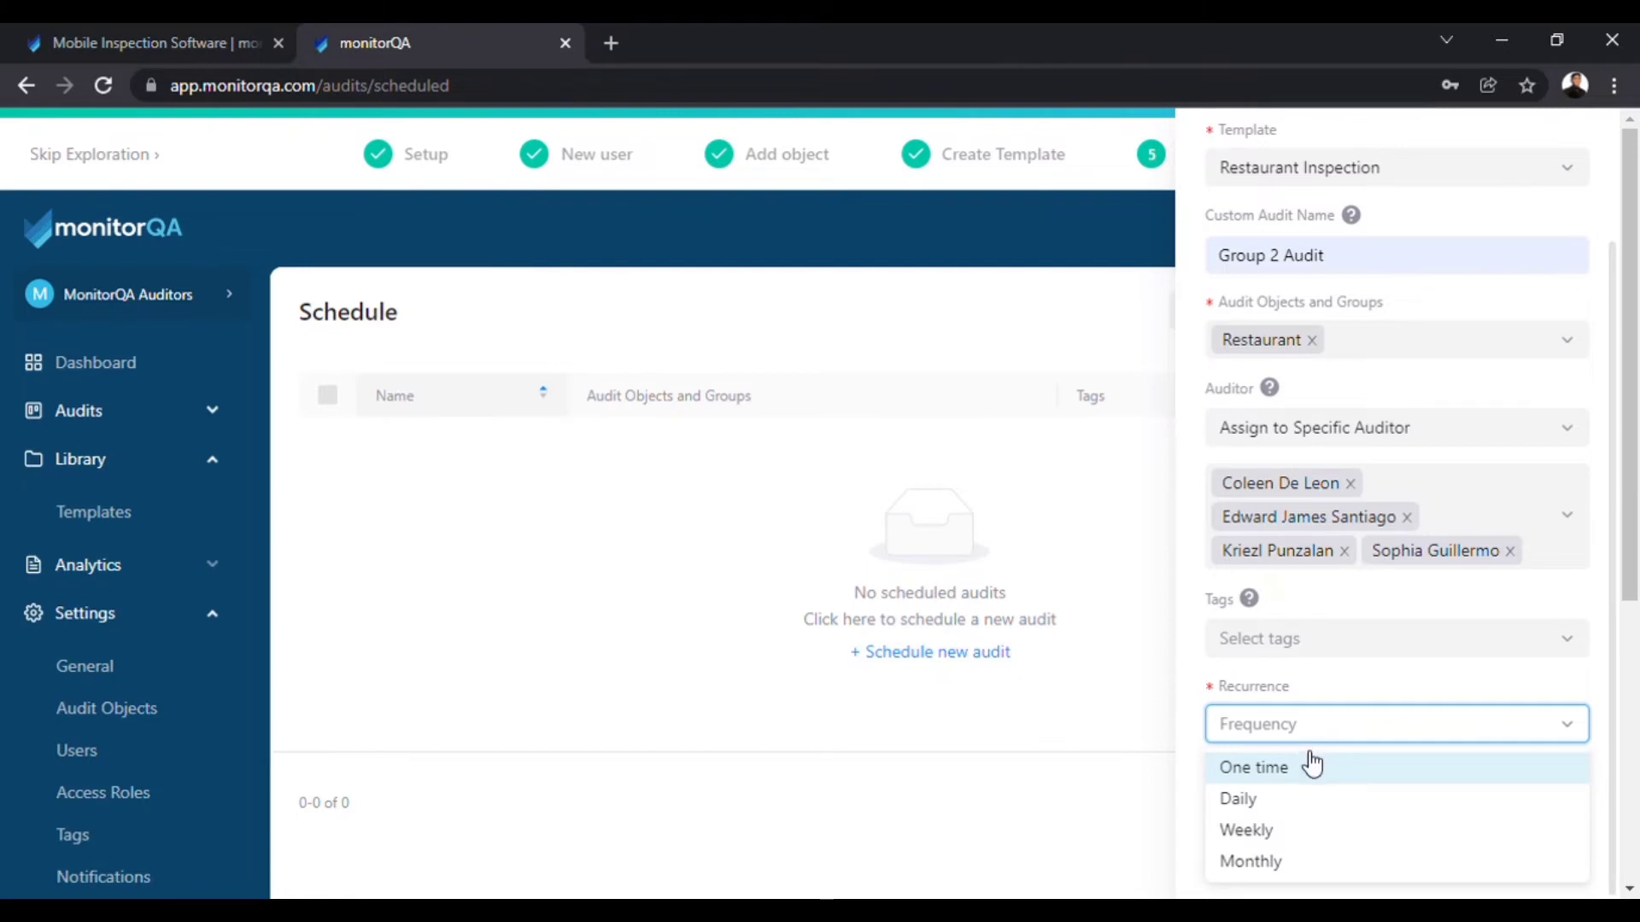
click(1311, 770)
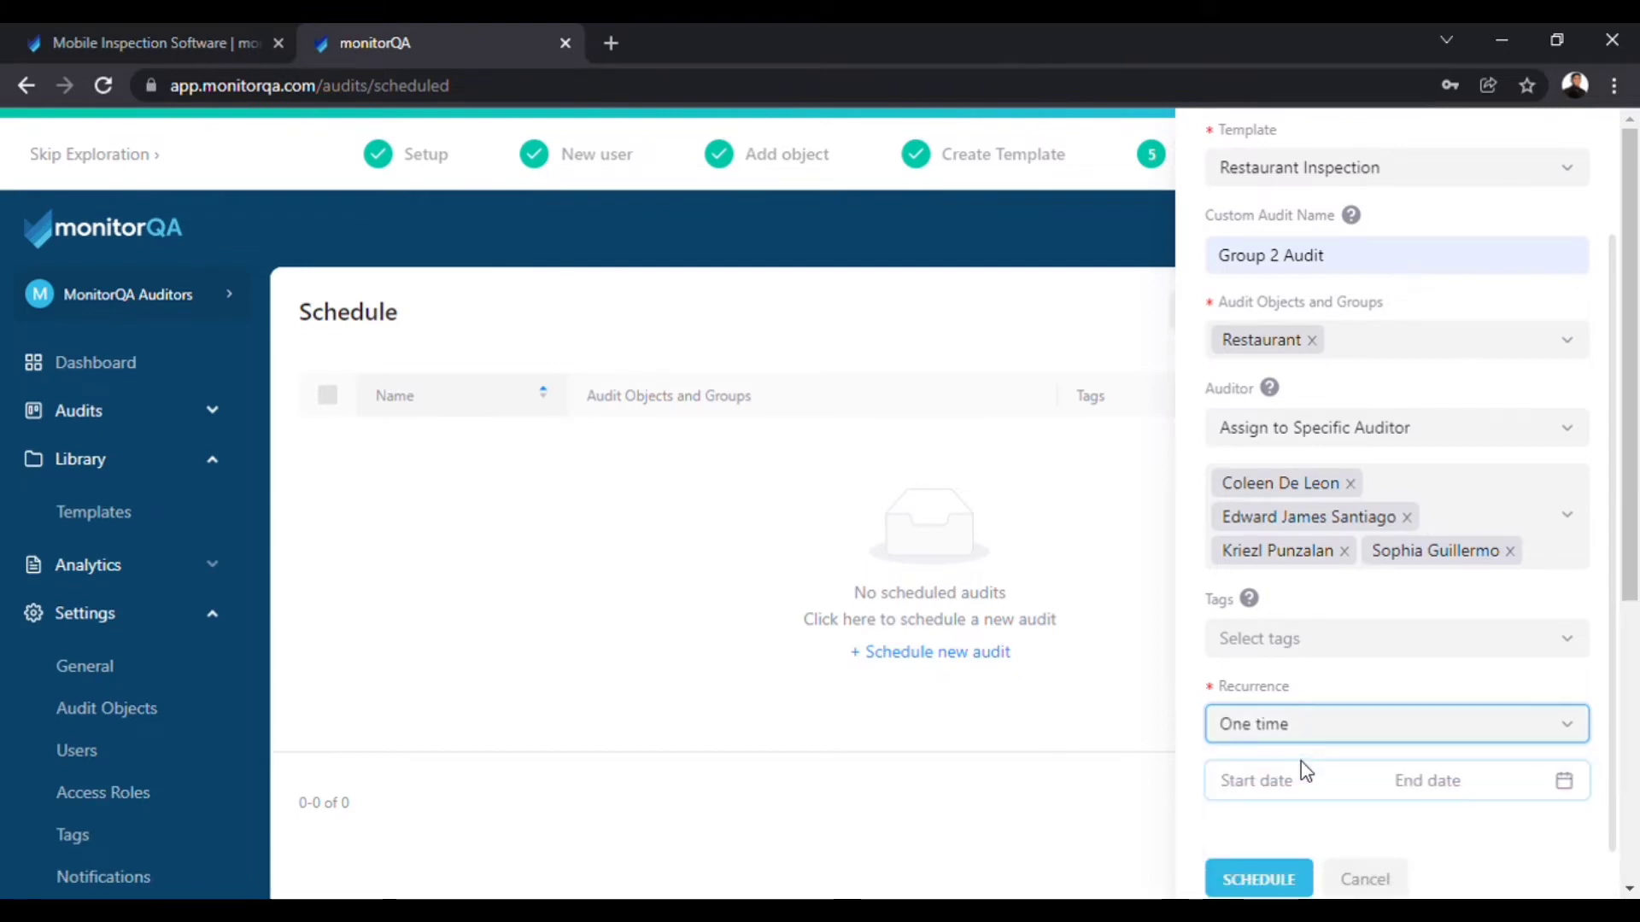
scroll(1621, 683, down, 1)
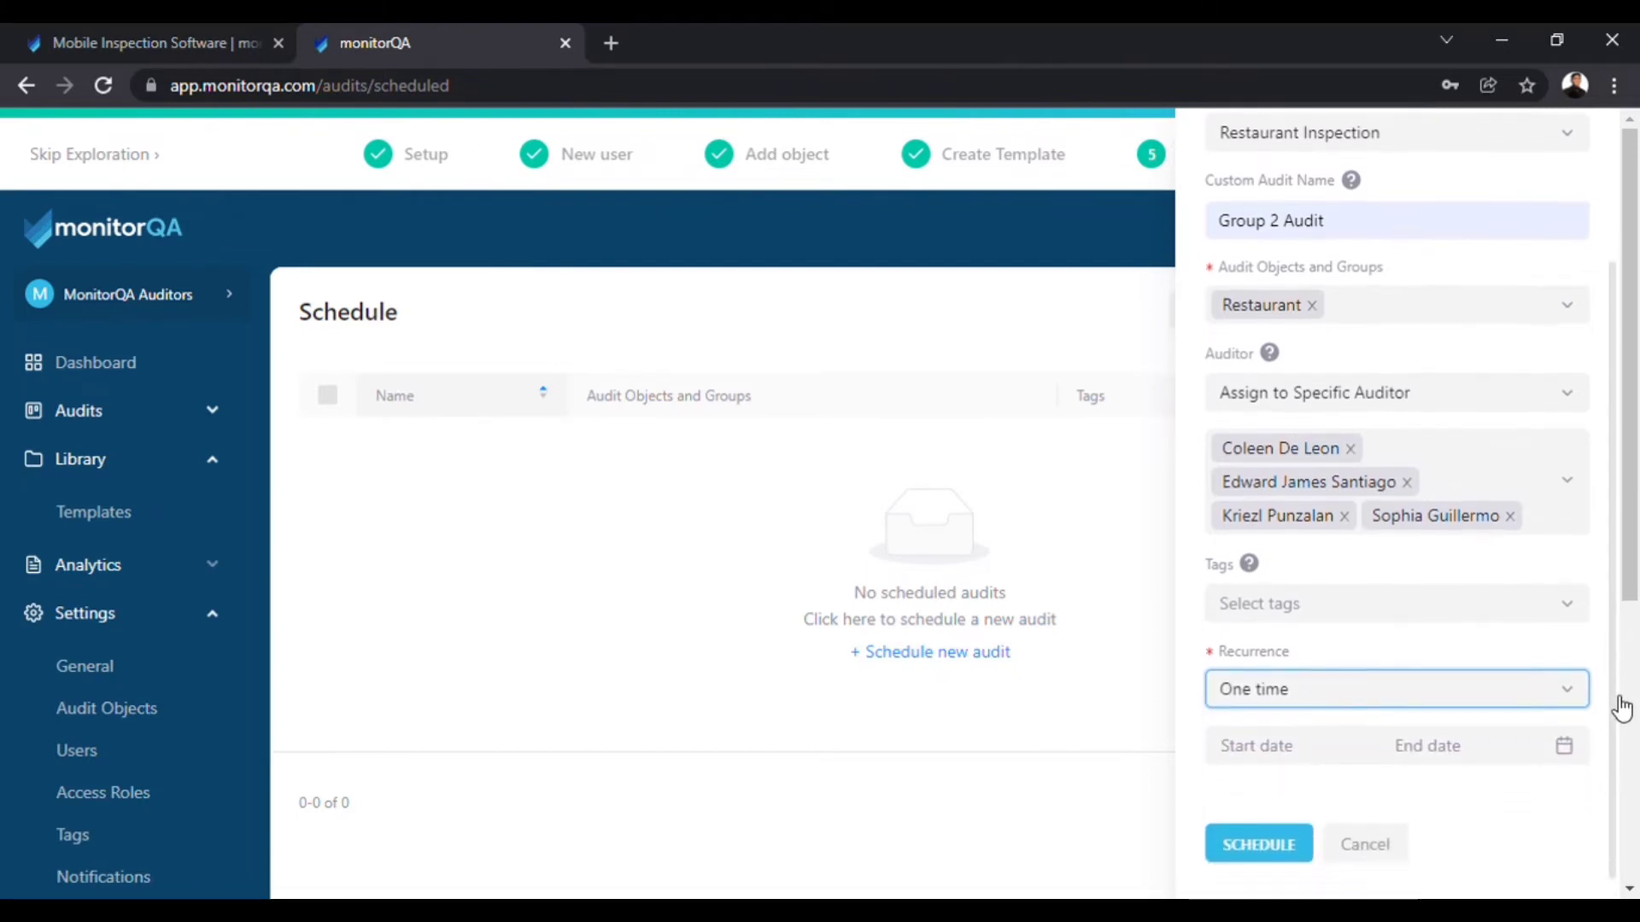
click(1276, 725)
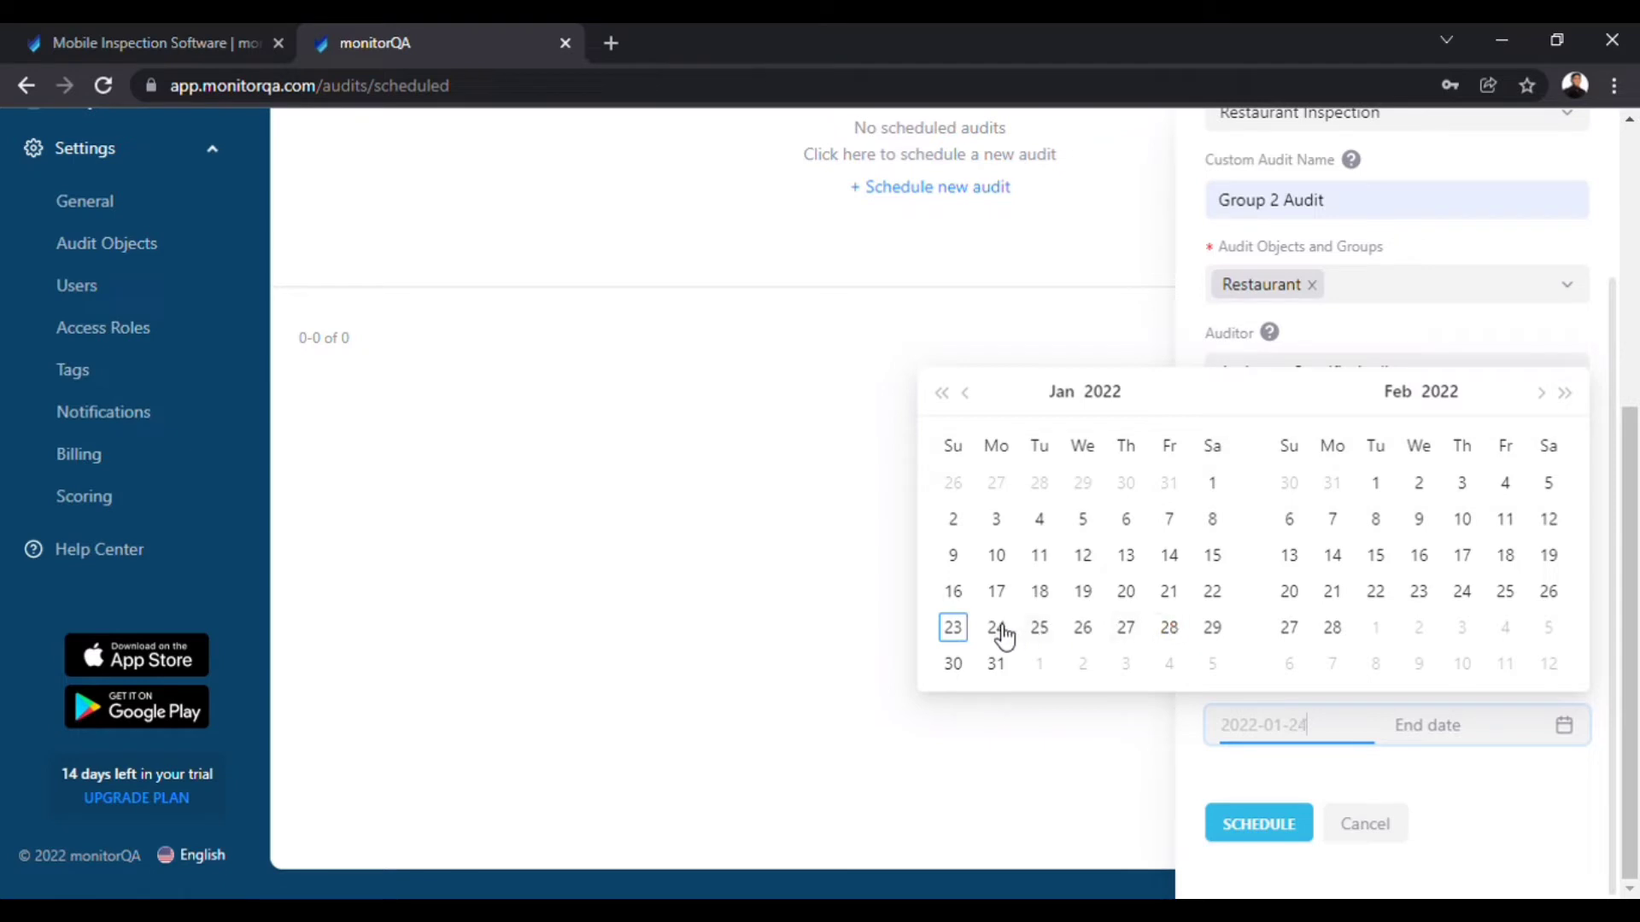
click(955, 630)
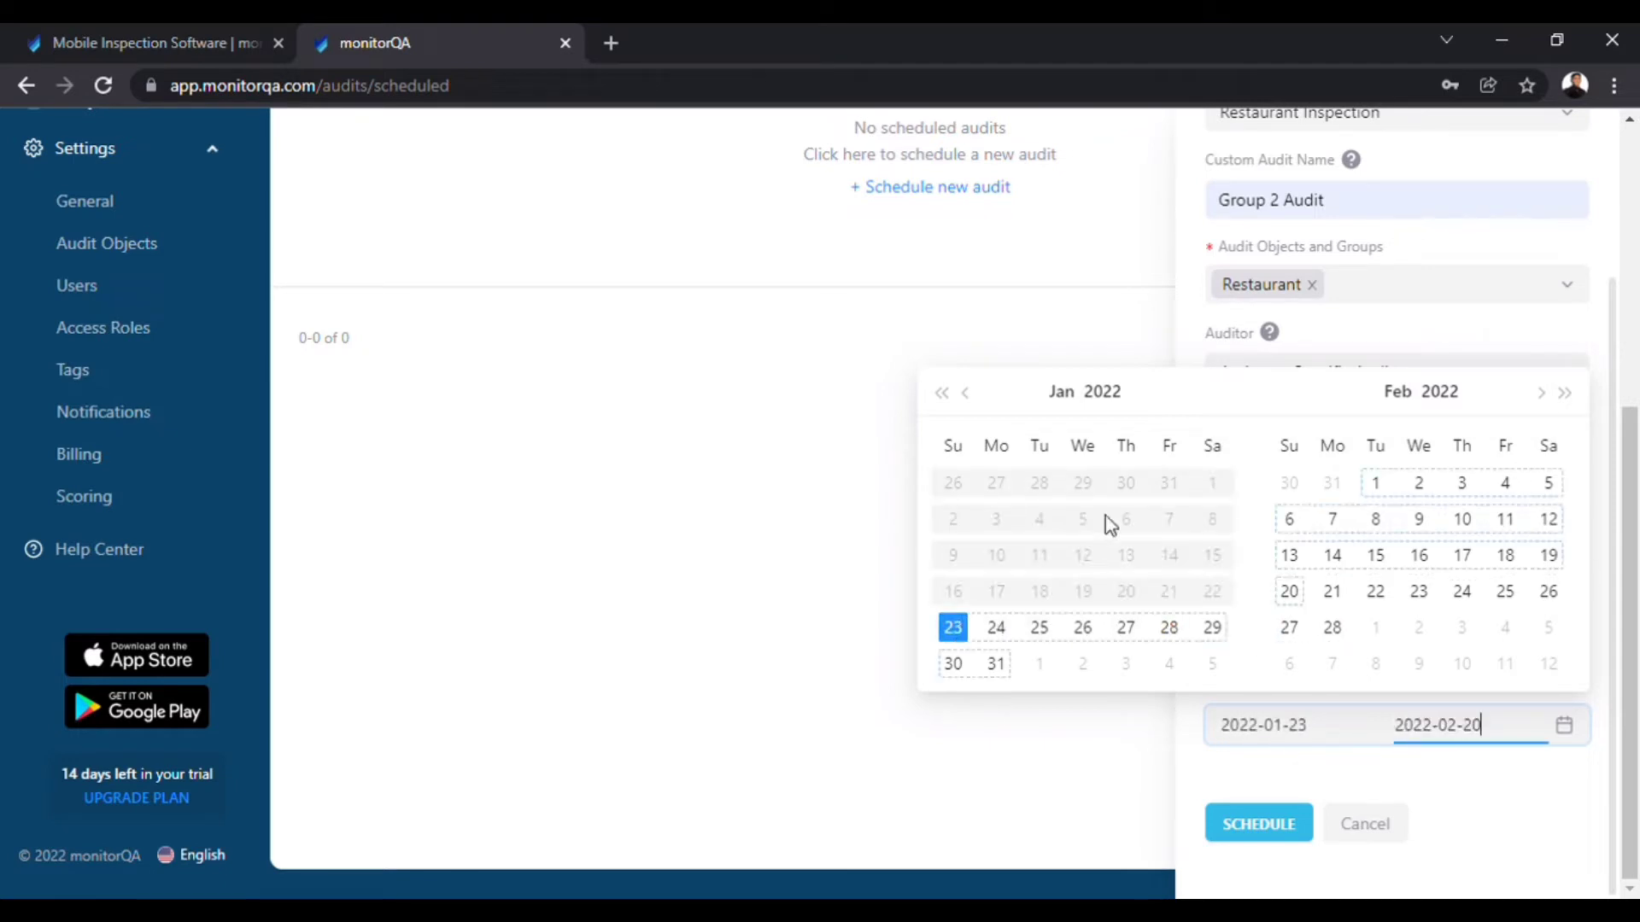
click(1001, 629)
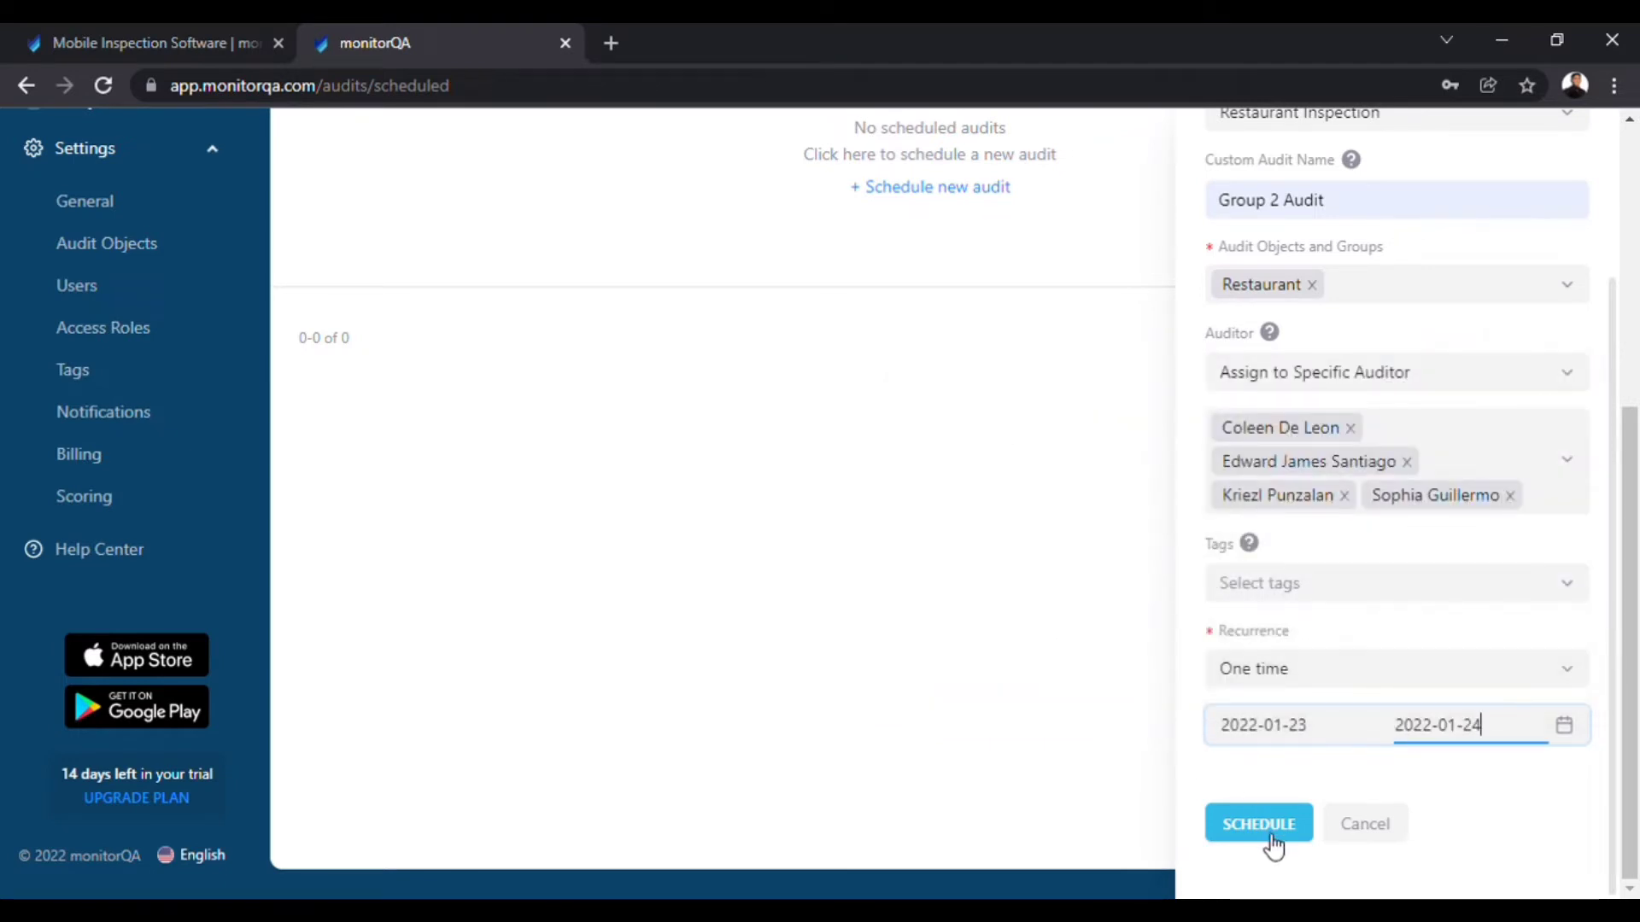
click(1268, 841)
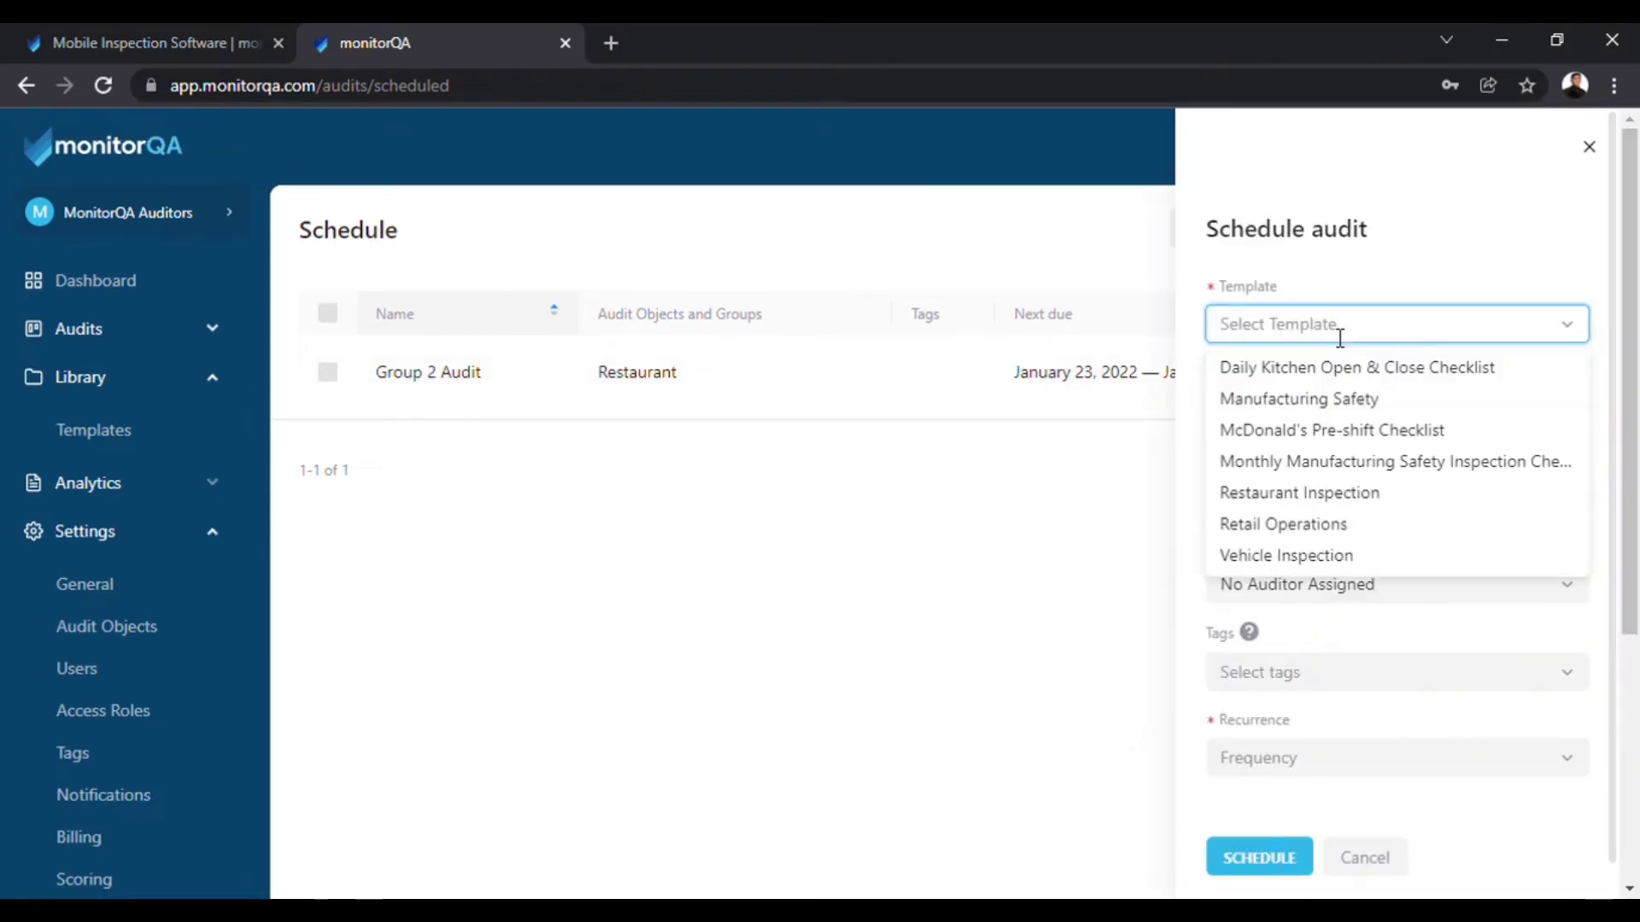
Start another schedule named 'Kitchen' from the Daily Kitchen Open & Close Checklist for Restaurant.
click(1354, 362)
click(1391, 410)
text(Kitchen)
click(1391, 490)
click(1263, 571)
click(1396, 584)
Assign one specific auditor, make it one-time for 2–3 February 2022, and create it.
click(1319, 674)
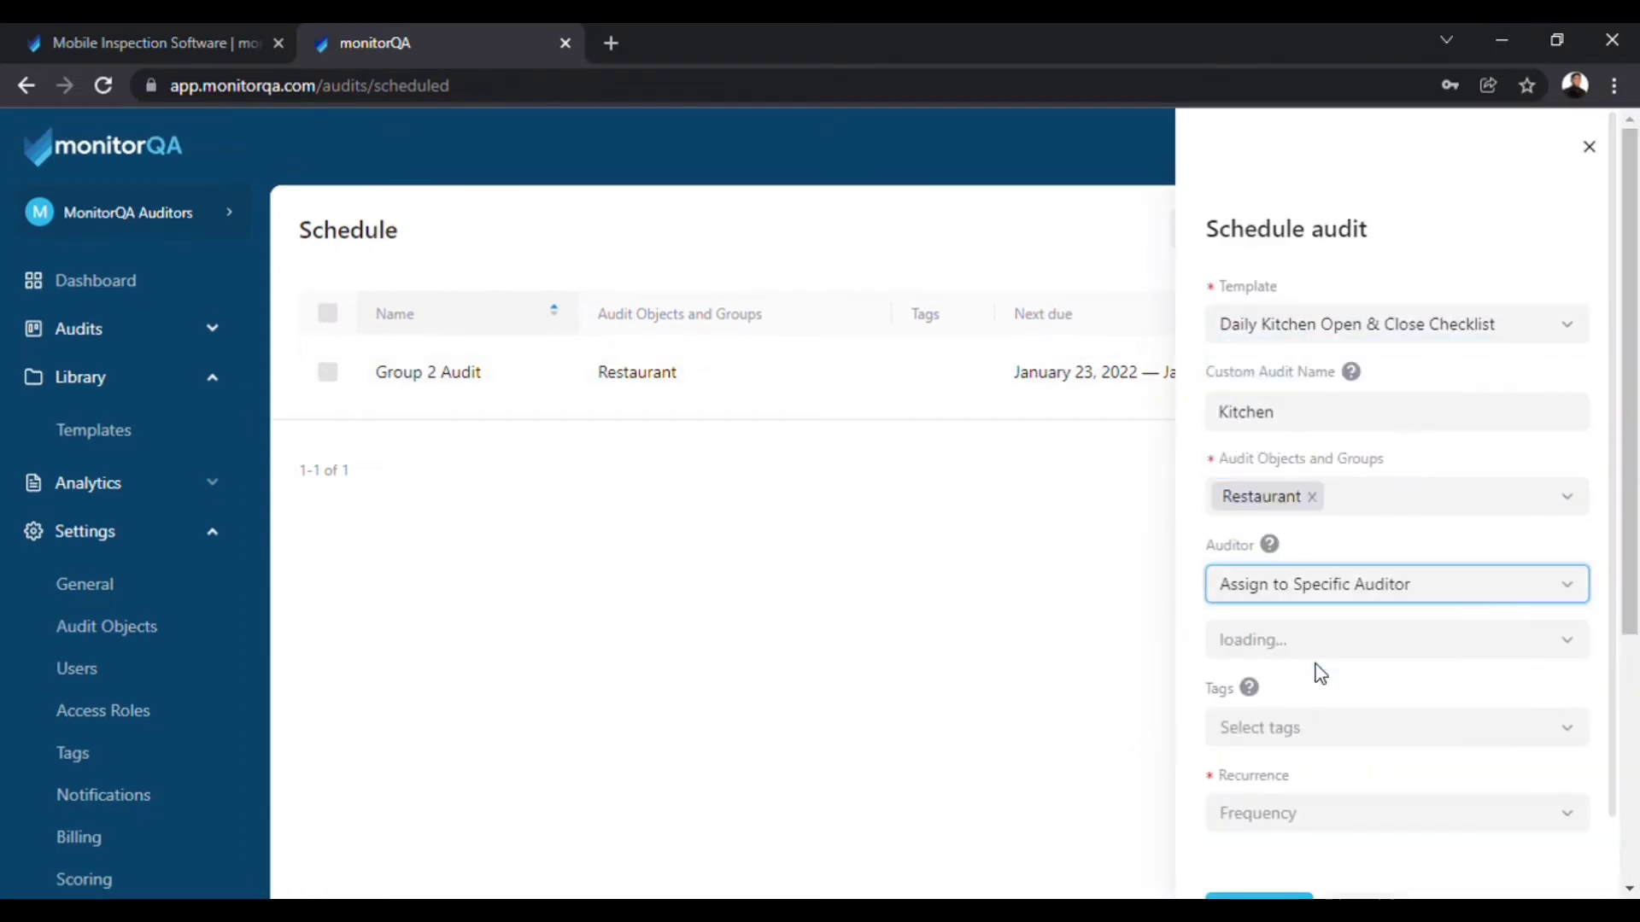
scroll(1321, 674, down, 1)
click(1332, 553)
click(1349, 629)
click(1345, 720)
click(1299, 728)
click(1299, 773)
click(1299, 726)
click(1418, 872)
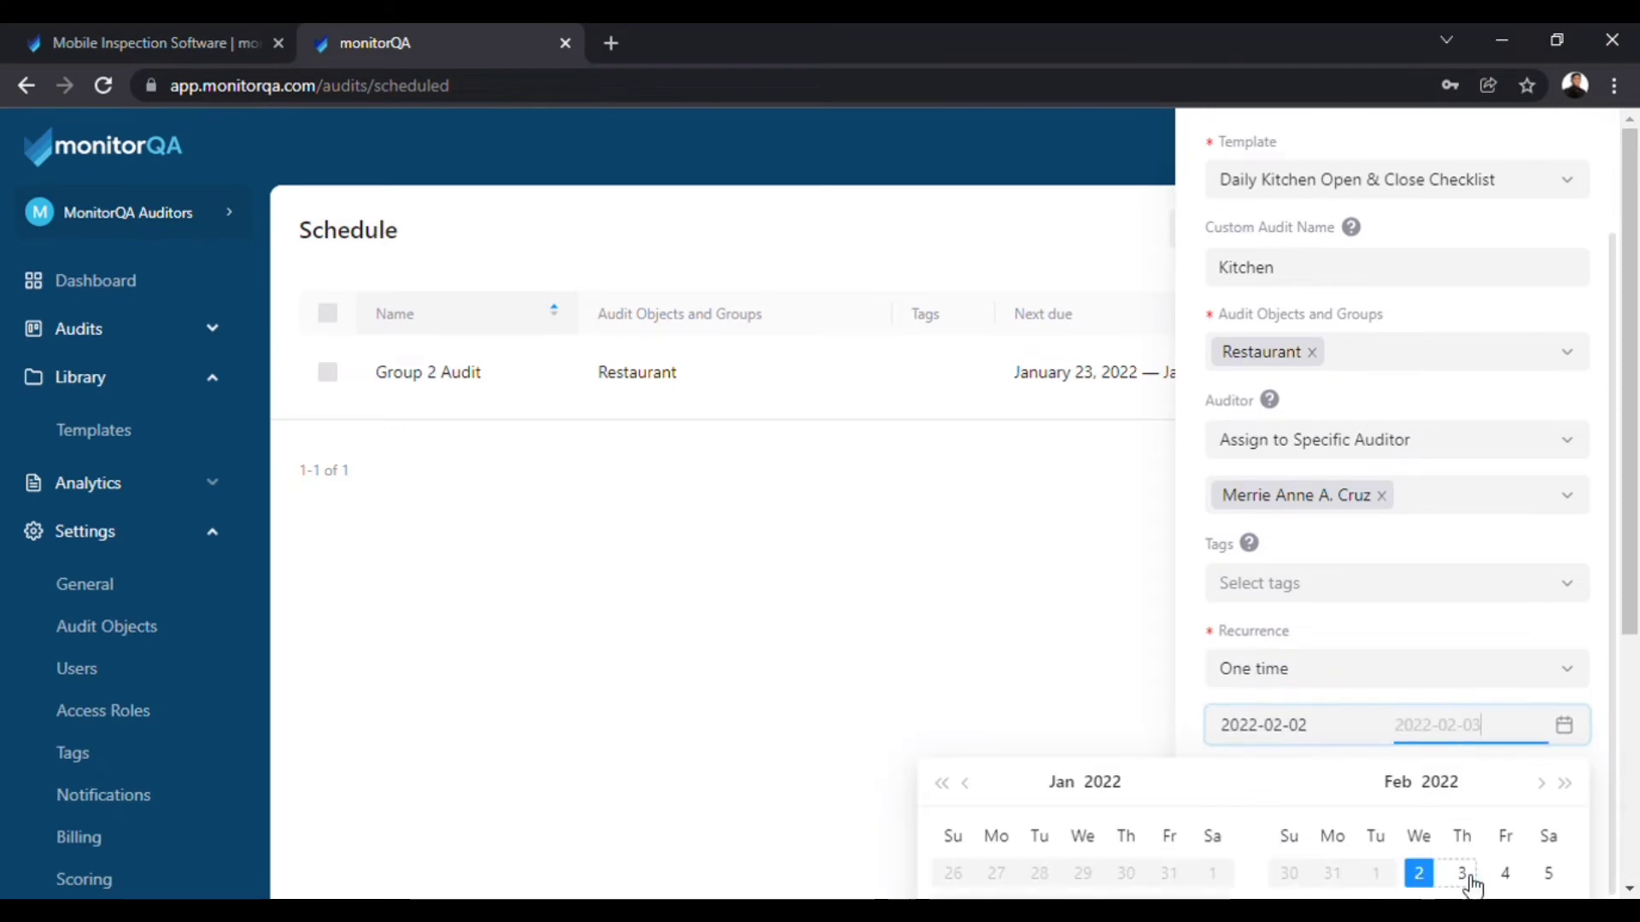
click(1465, 876)
click(1270, 826)
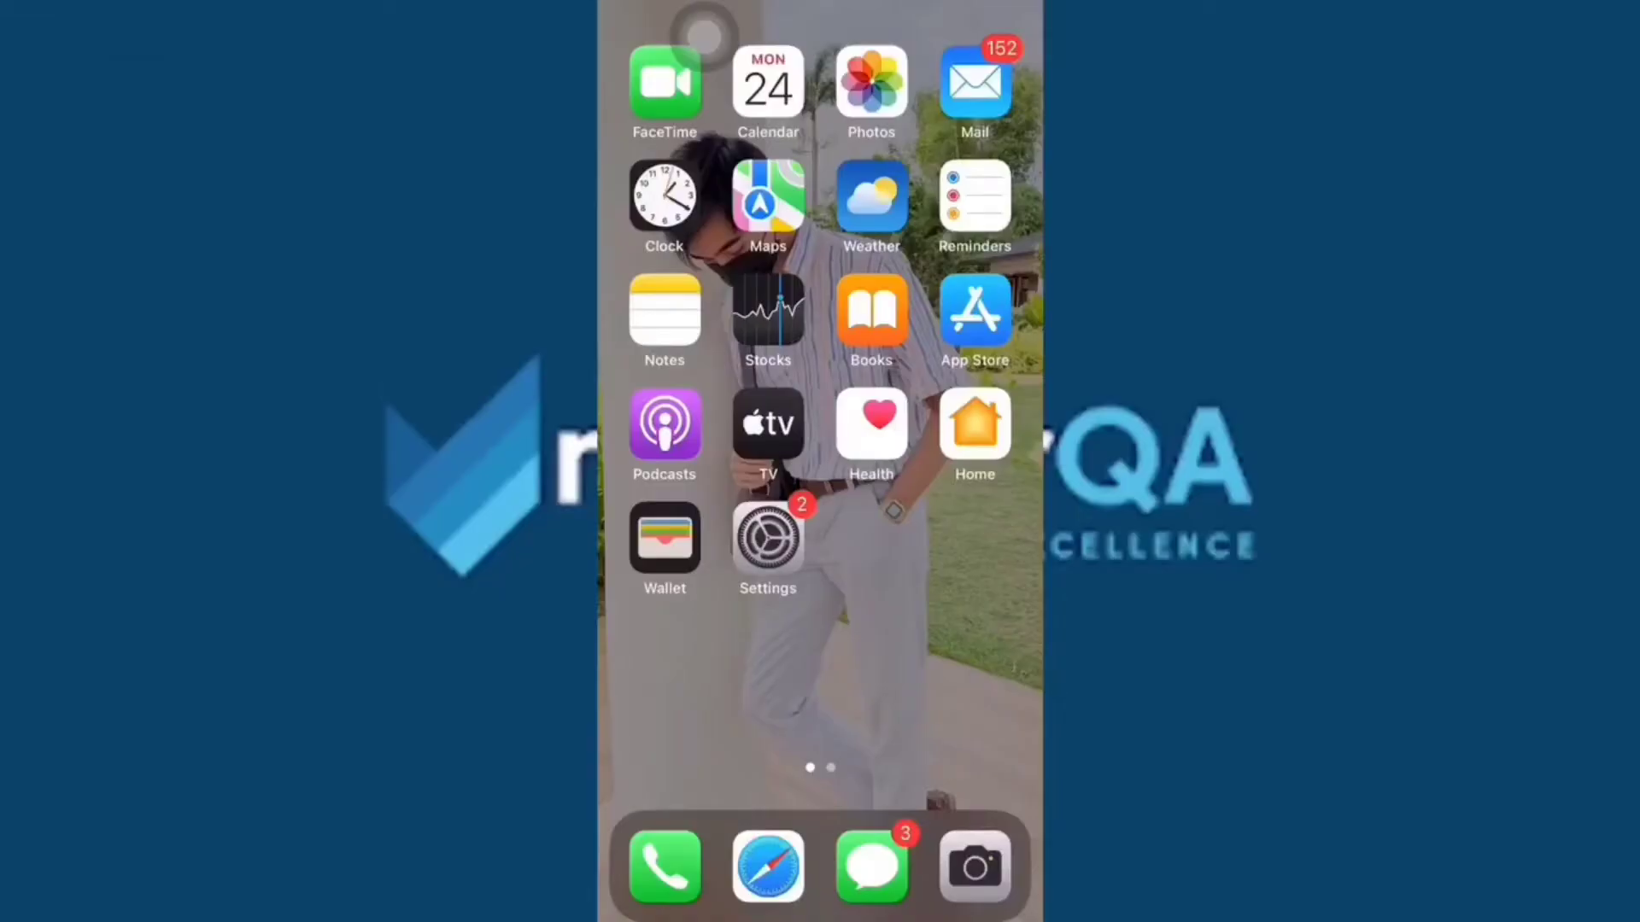
Swipe to the second home screen page and launch the monitorQA app.
drag(940, 666, 701, 667)
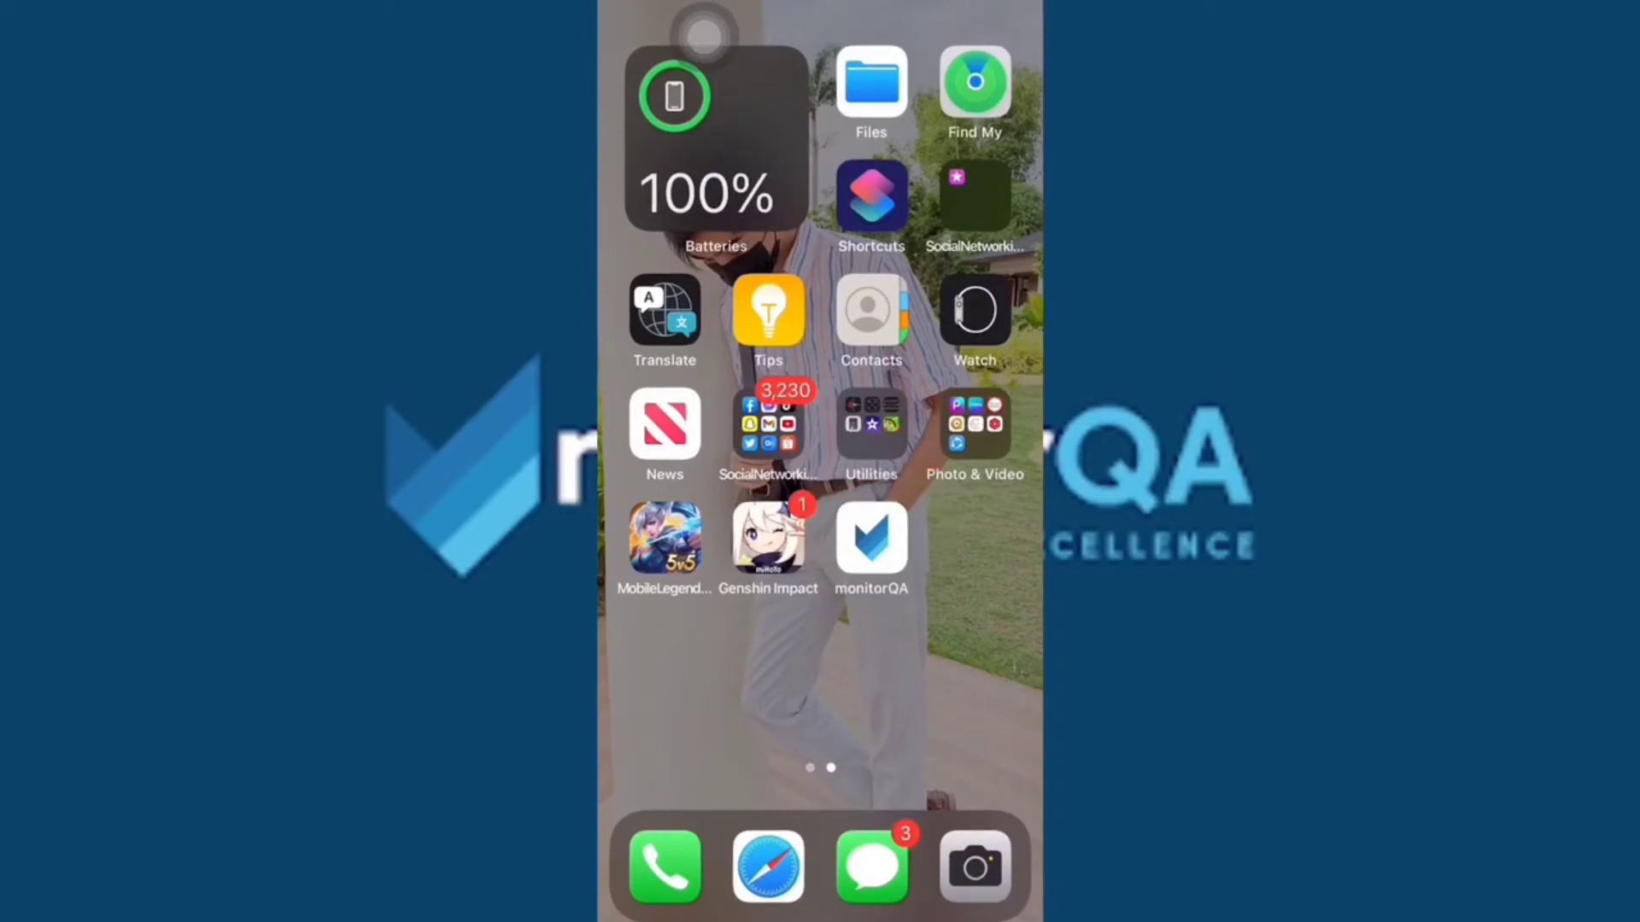
click(871, 538)
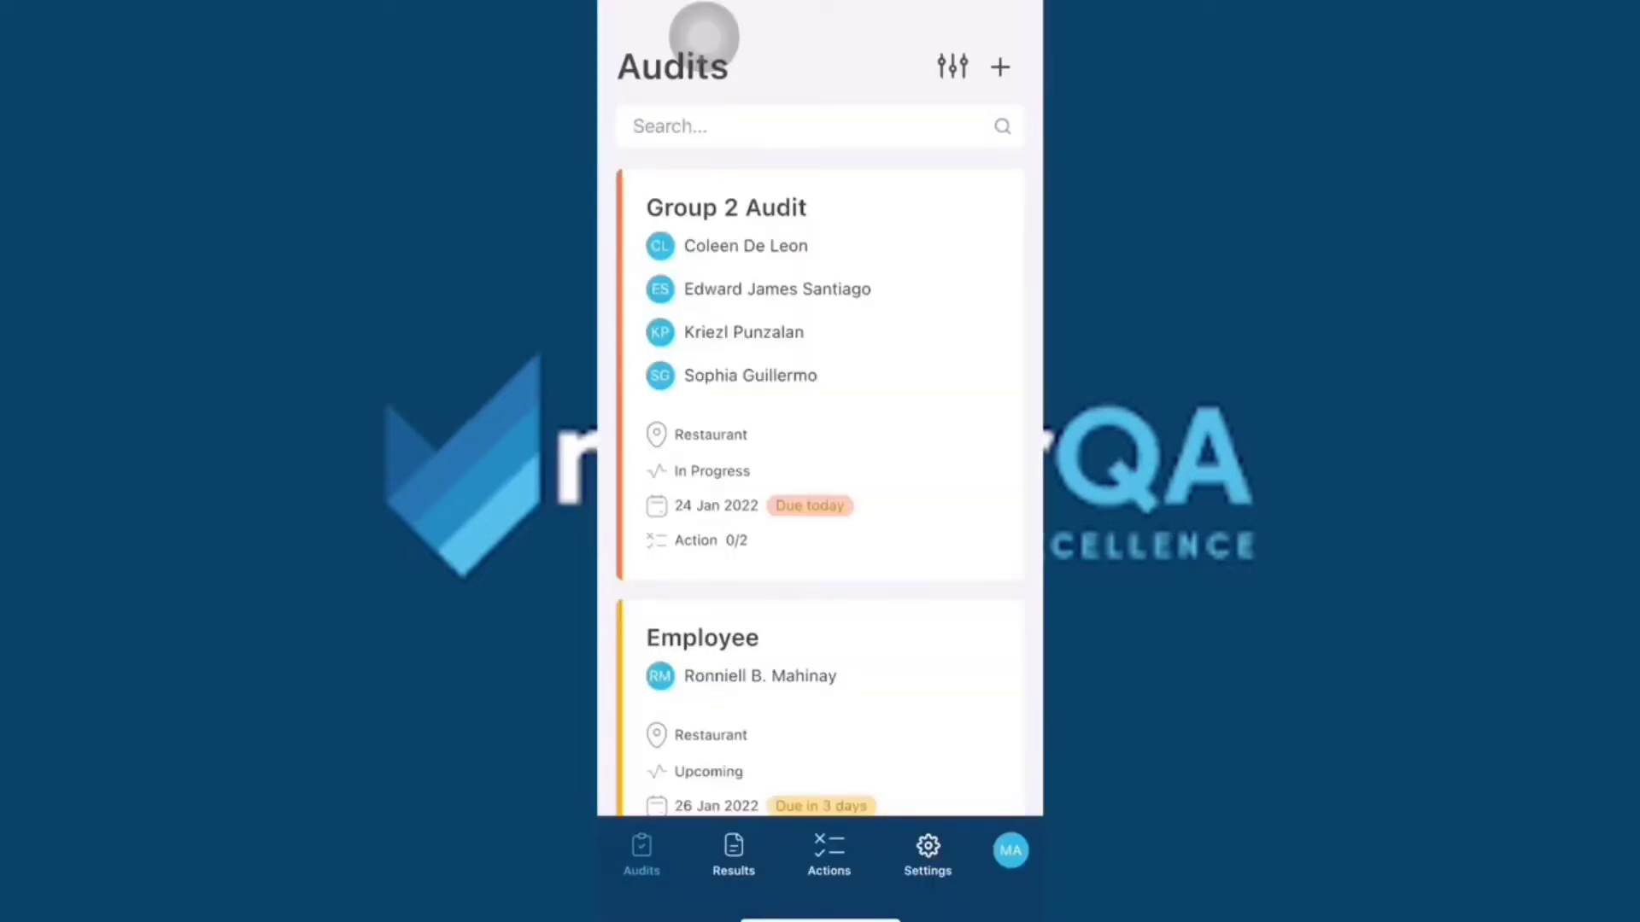
Open the Group 2 Audit card from the Audits list and download it for offline use.
scroll(820, 487, down, 2)
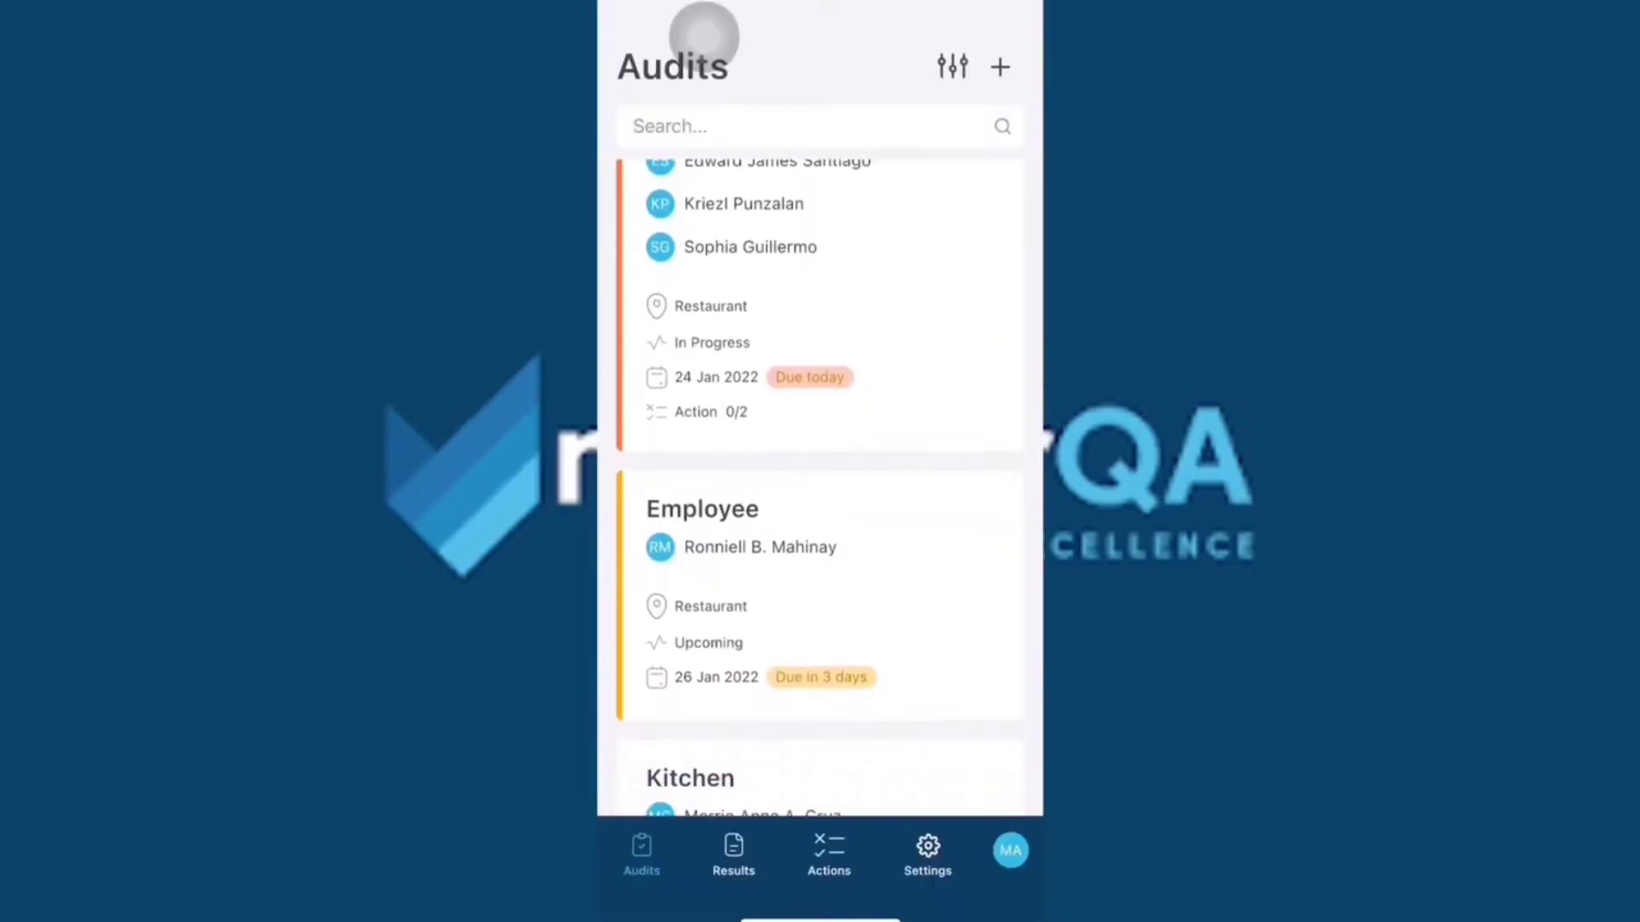
scroll(820, 487, down, 2)
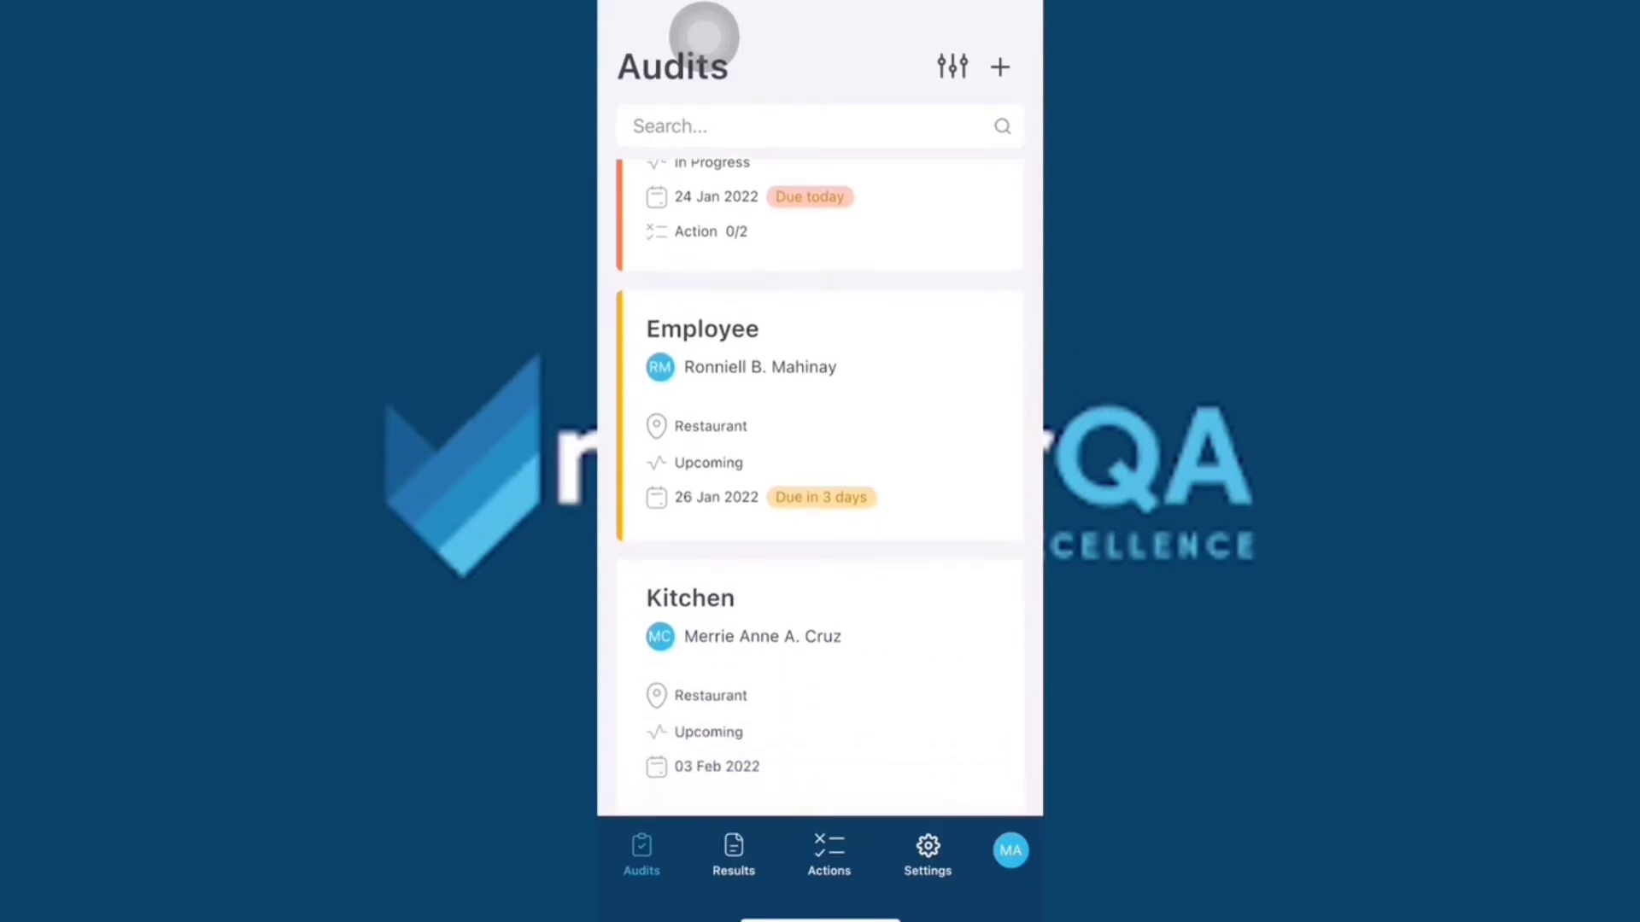
scroll(820, 487, up, 5)
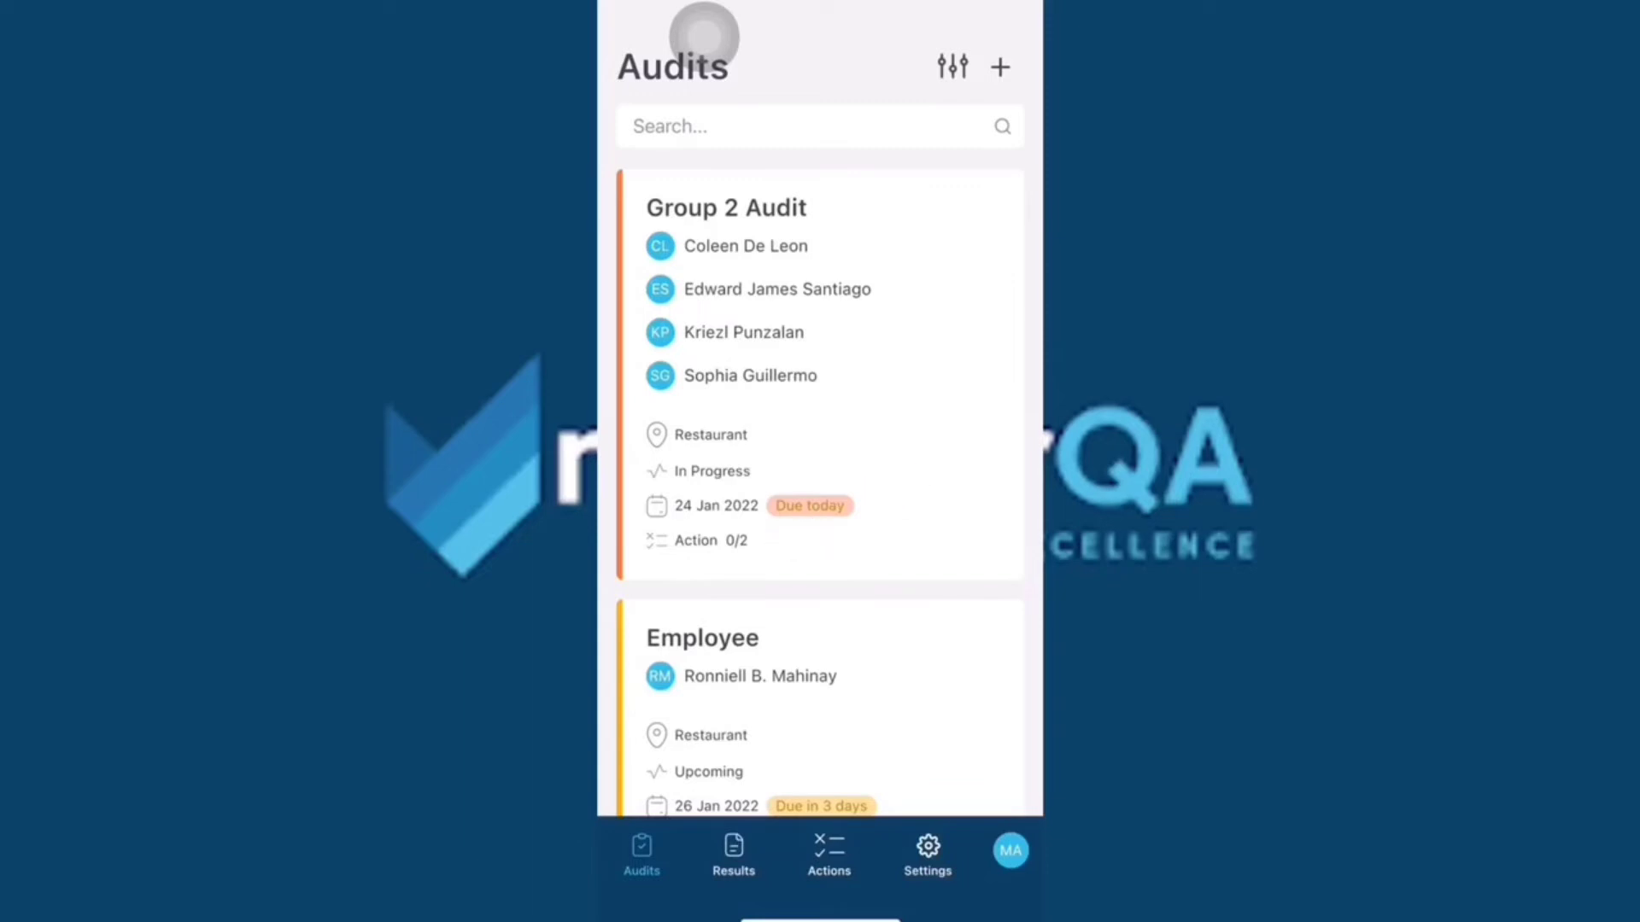
click(820, 376)
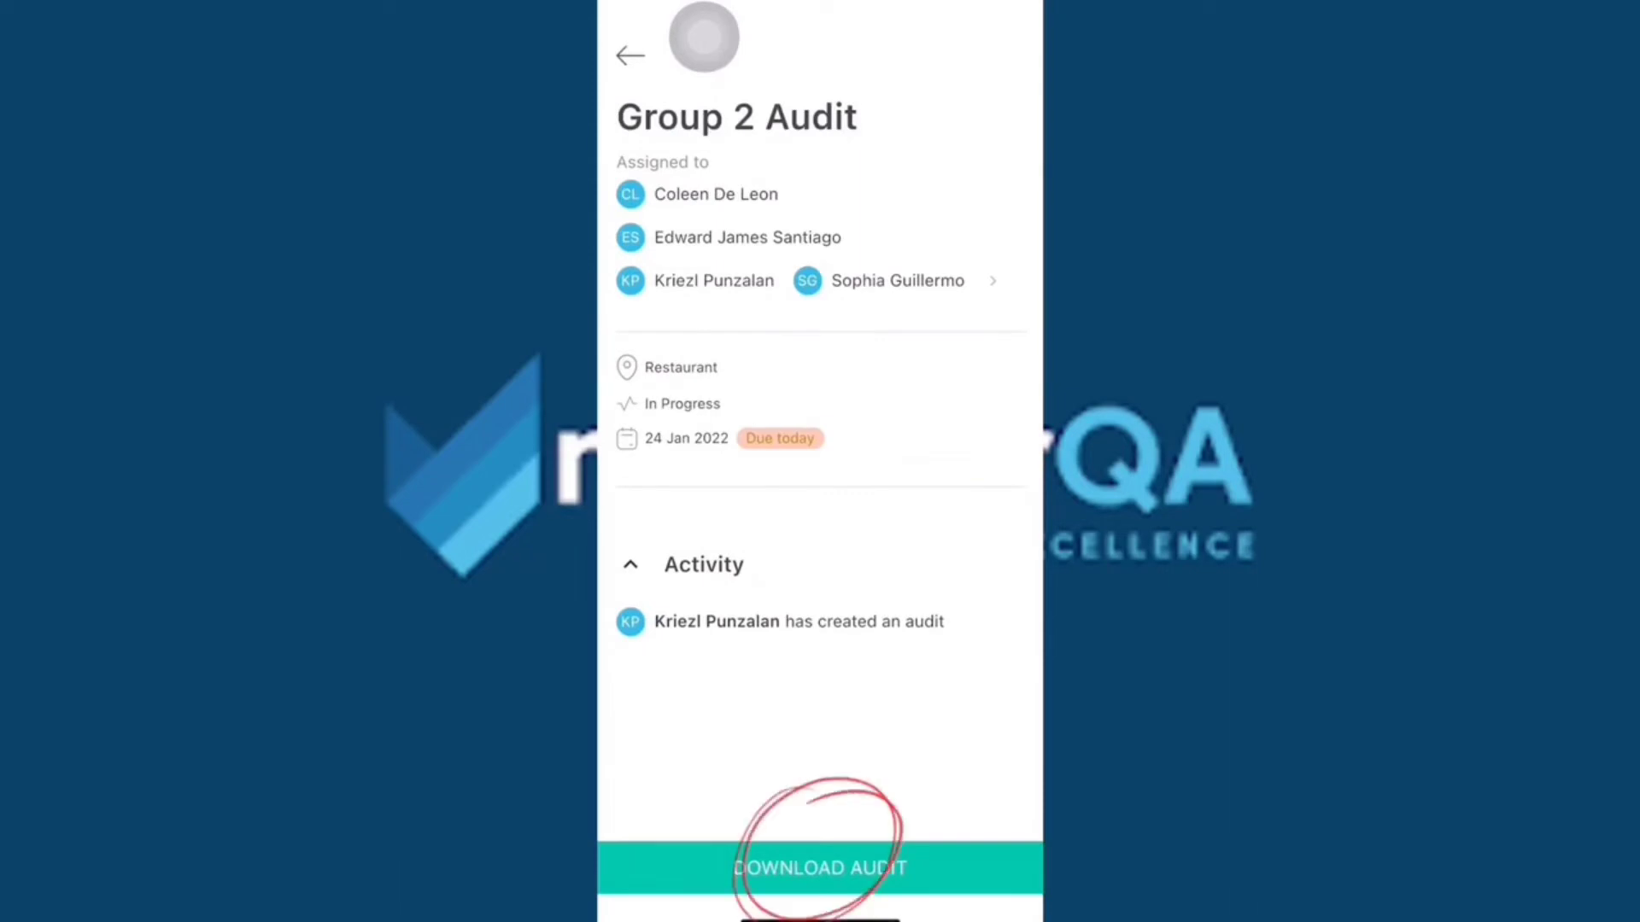
click(819, 868)
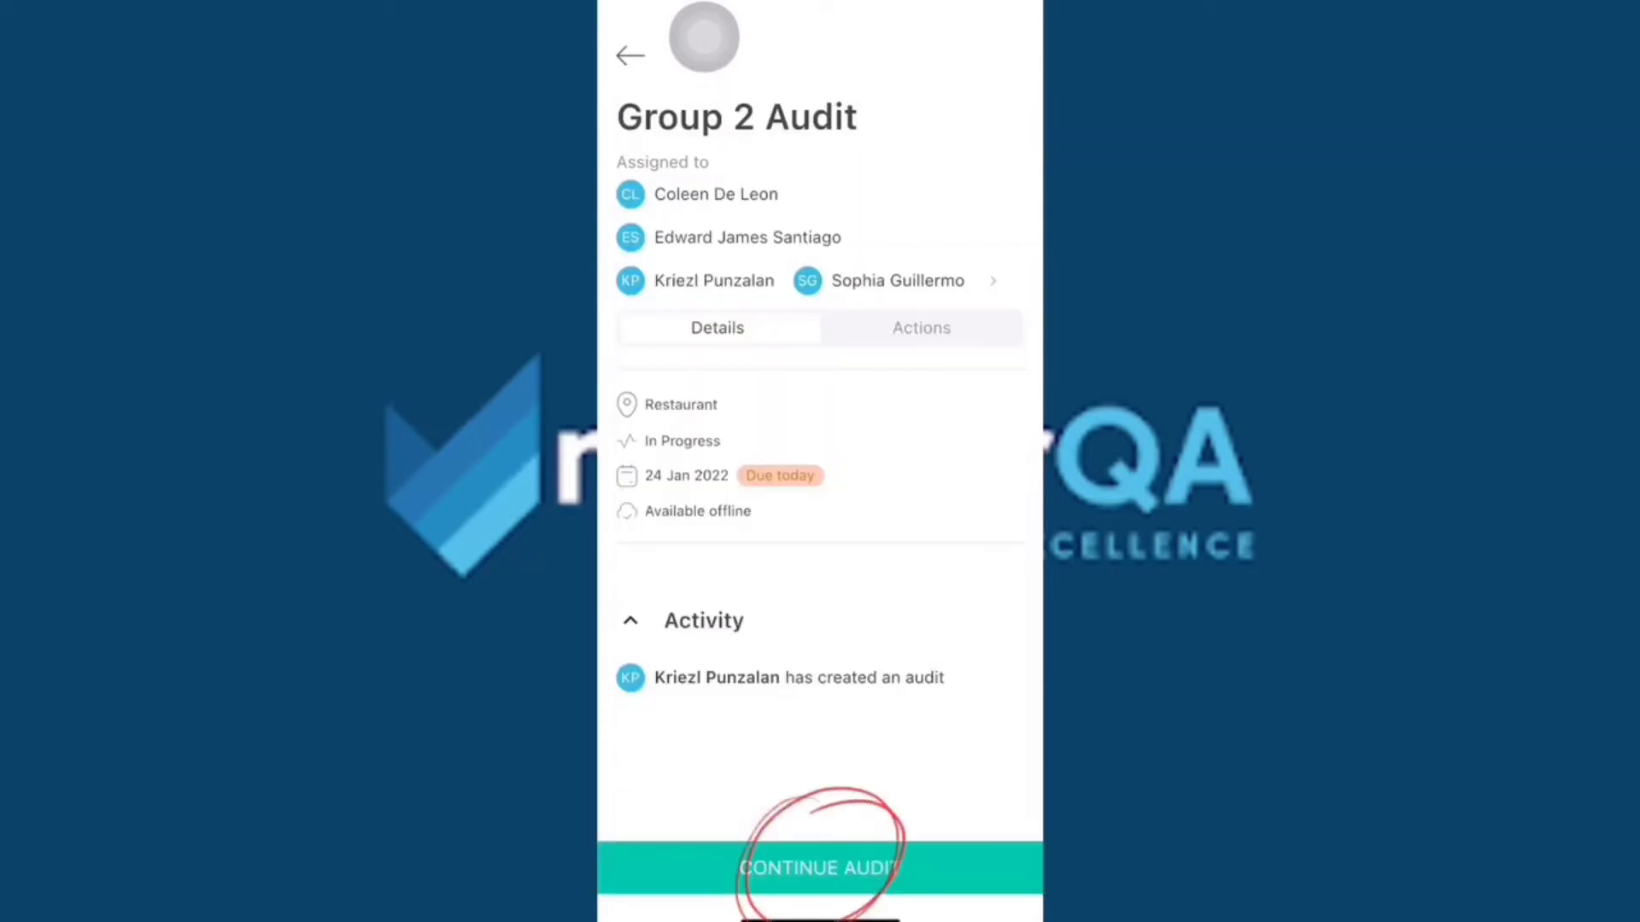
Continue the Group 2 Audit and open the Restaurant Safety and Processes section's questions.
click(820, 868)
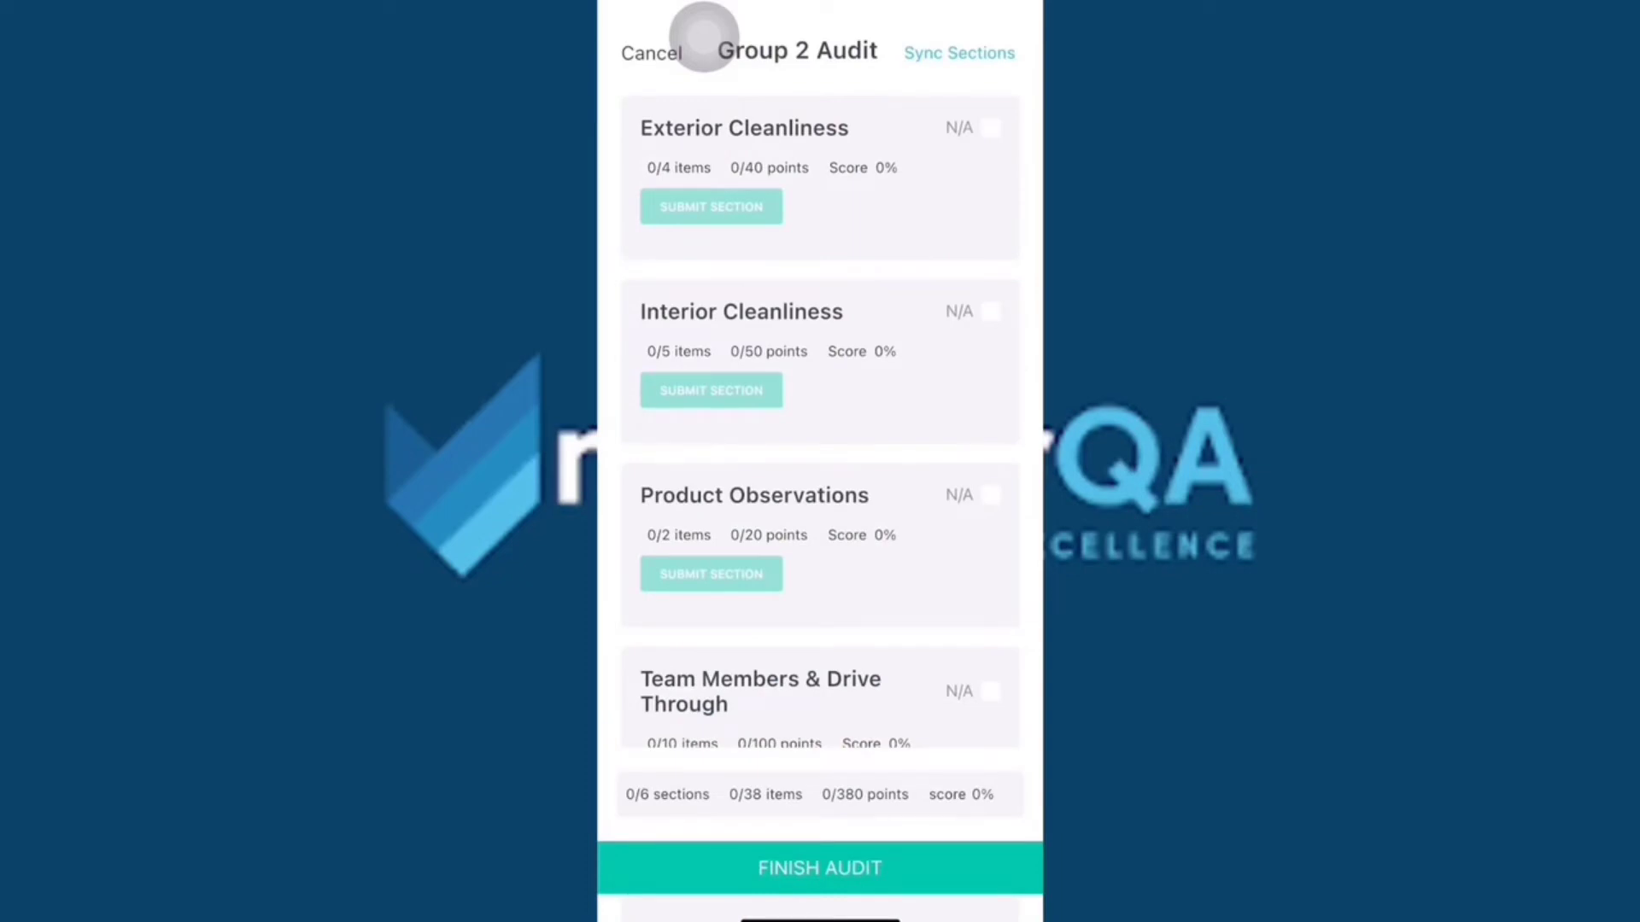
scroll(820, 422, down, 2)
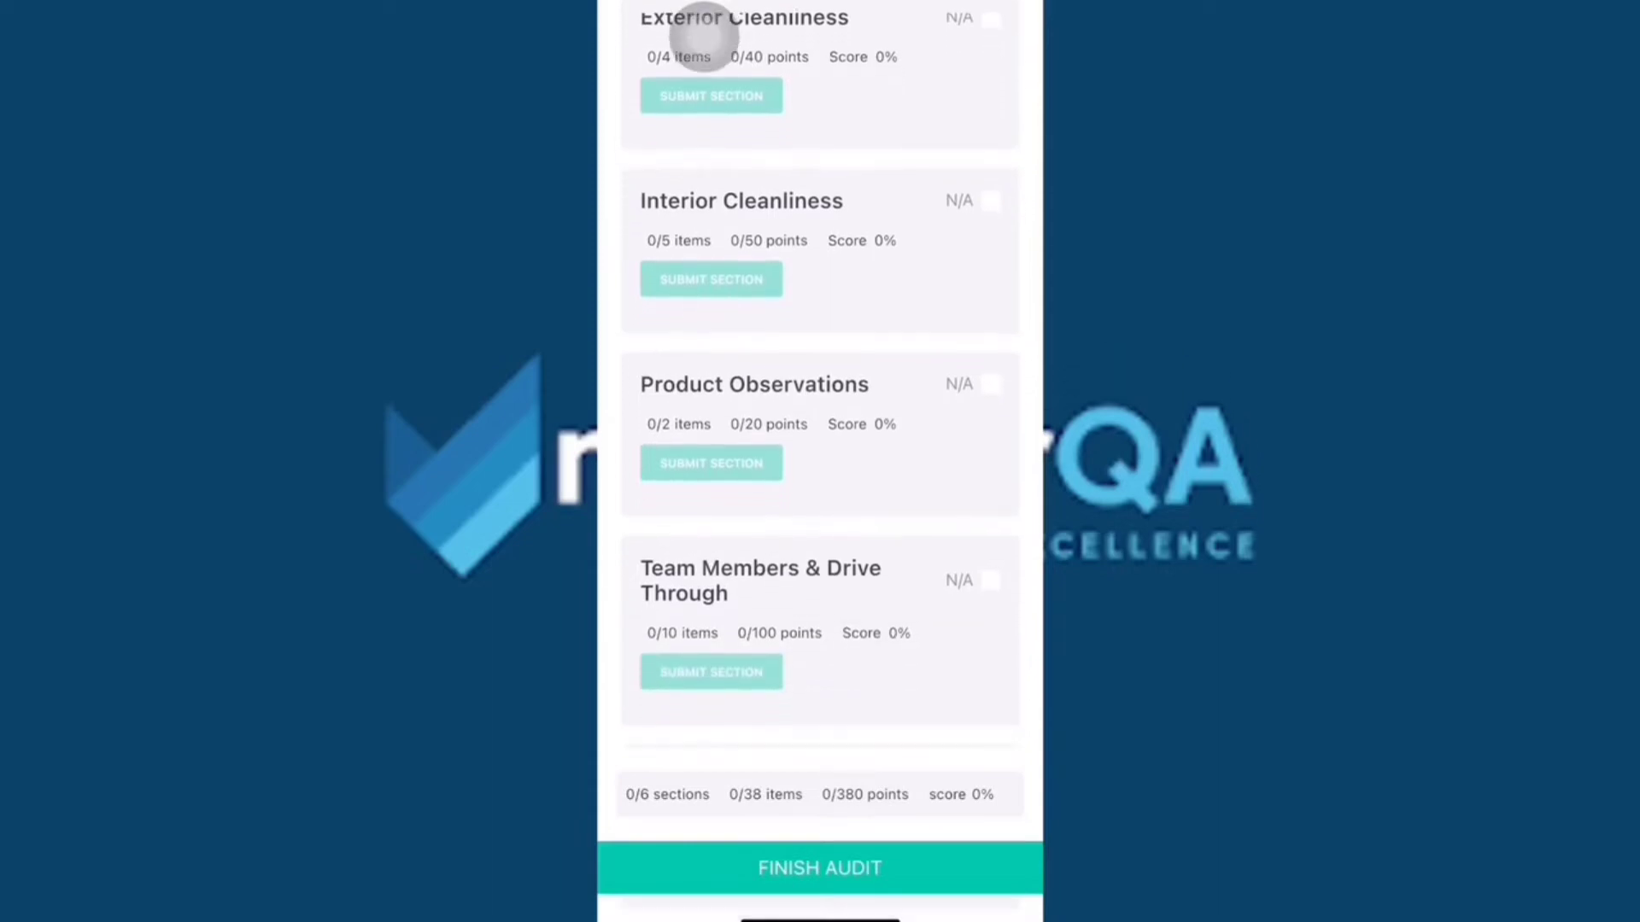
scroll(820, 423, down, 4)
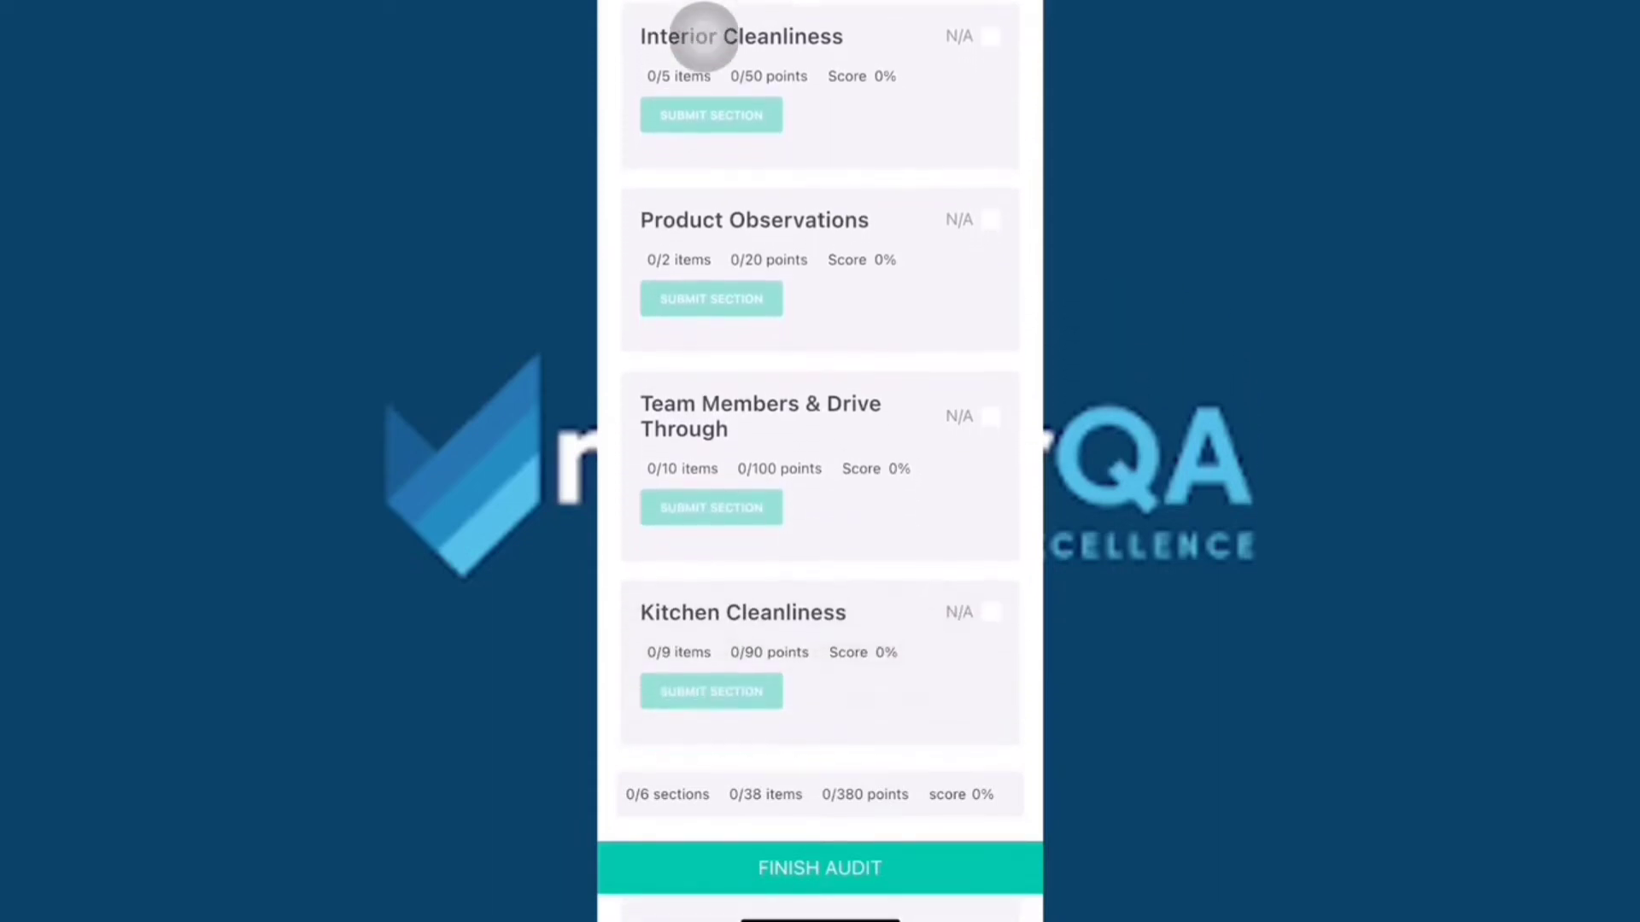
scroll(819, 423, down, 2)
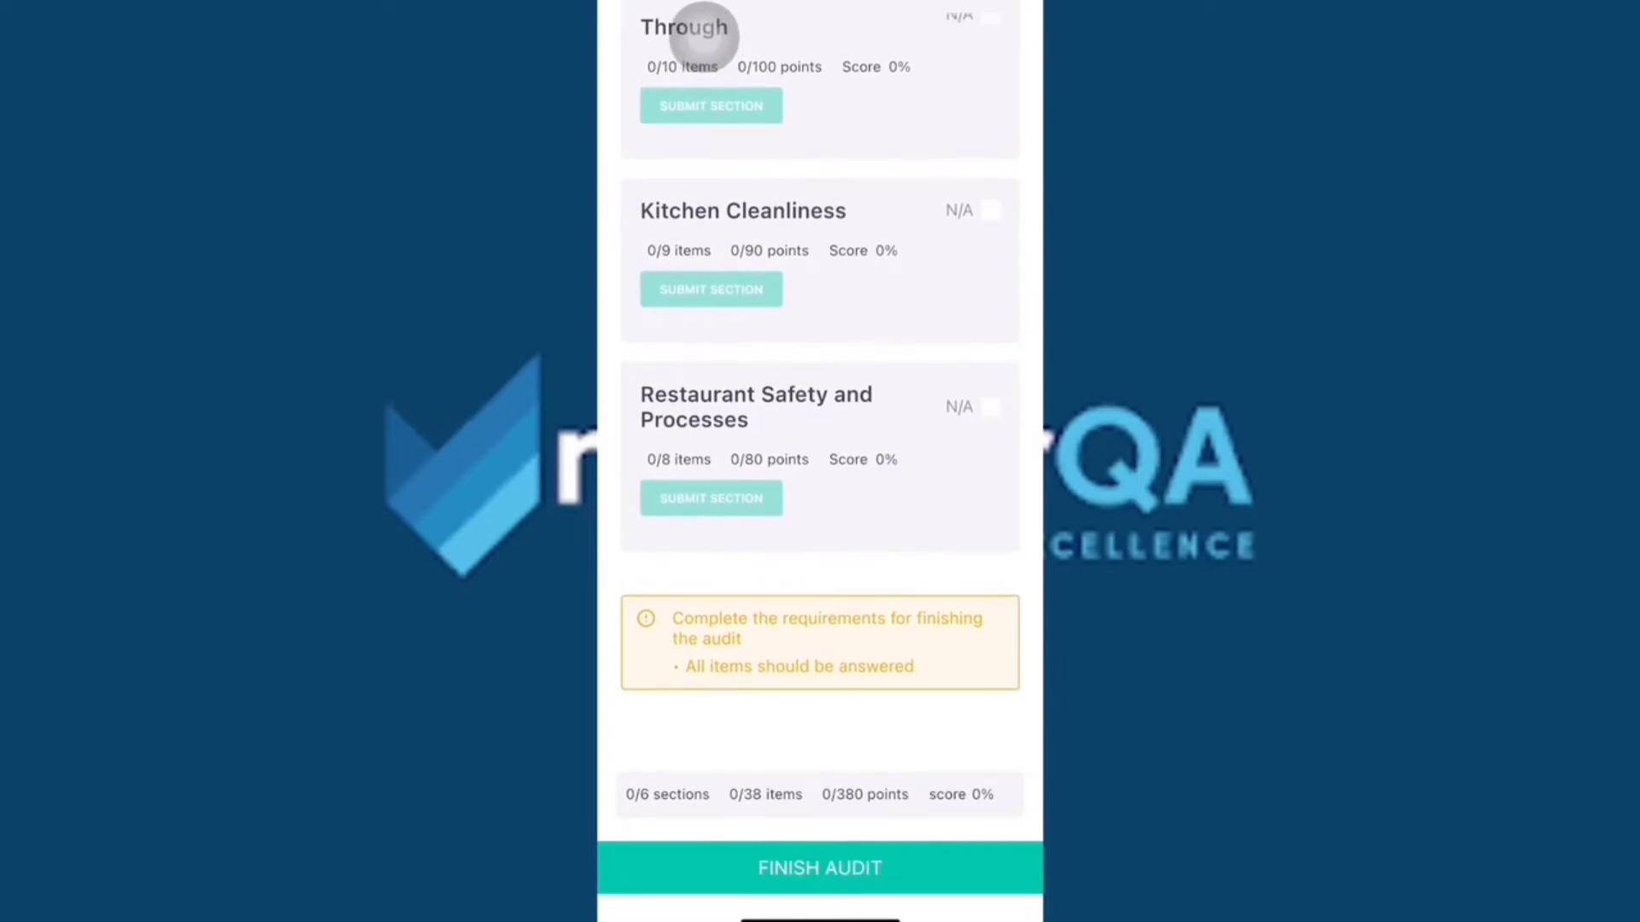
click(756, 407)
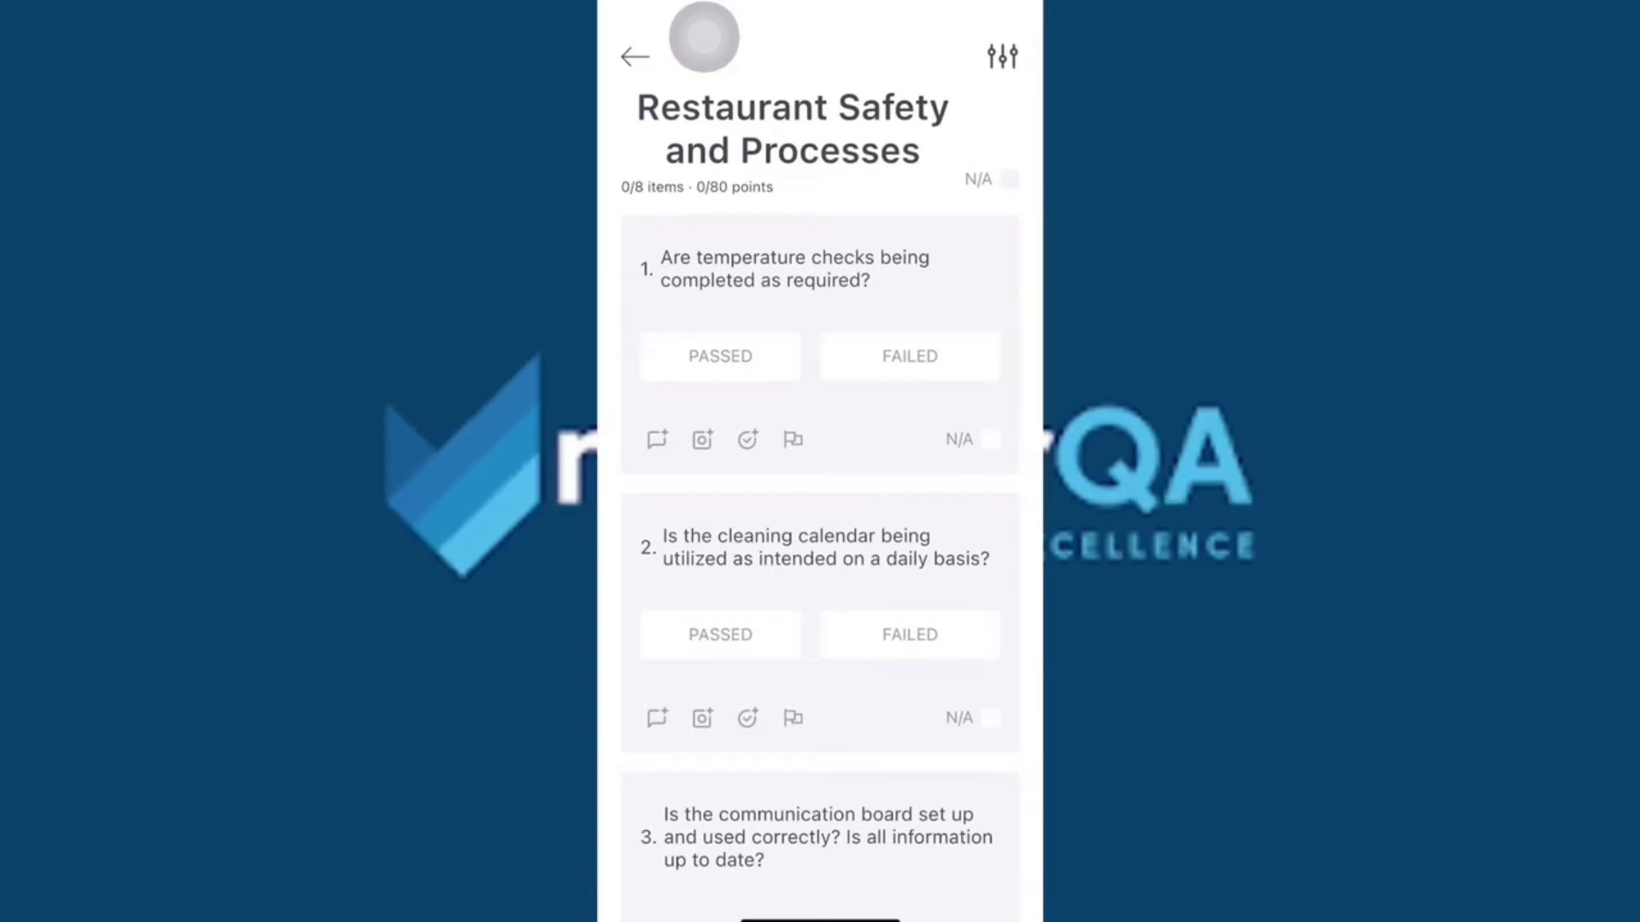
Go through the Restaurant Safety and Processes questions and submit the section.
scroll(820, 467, down, 4)
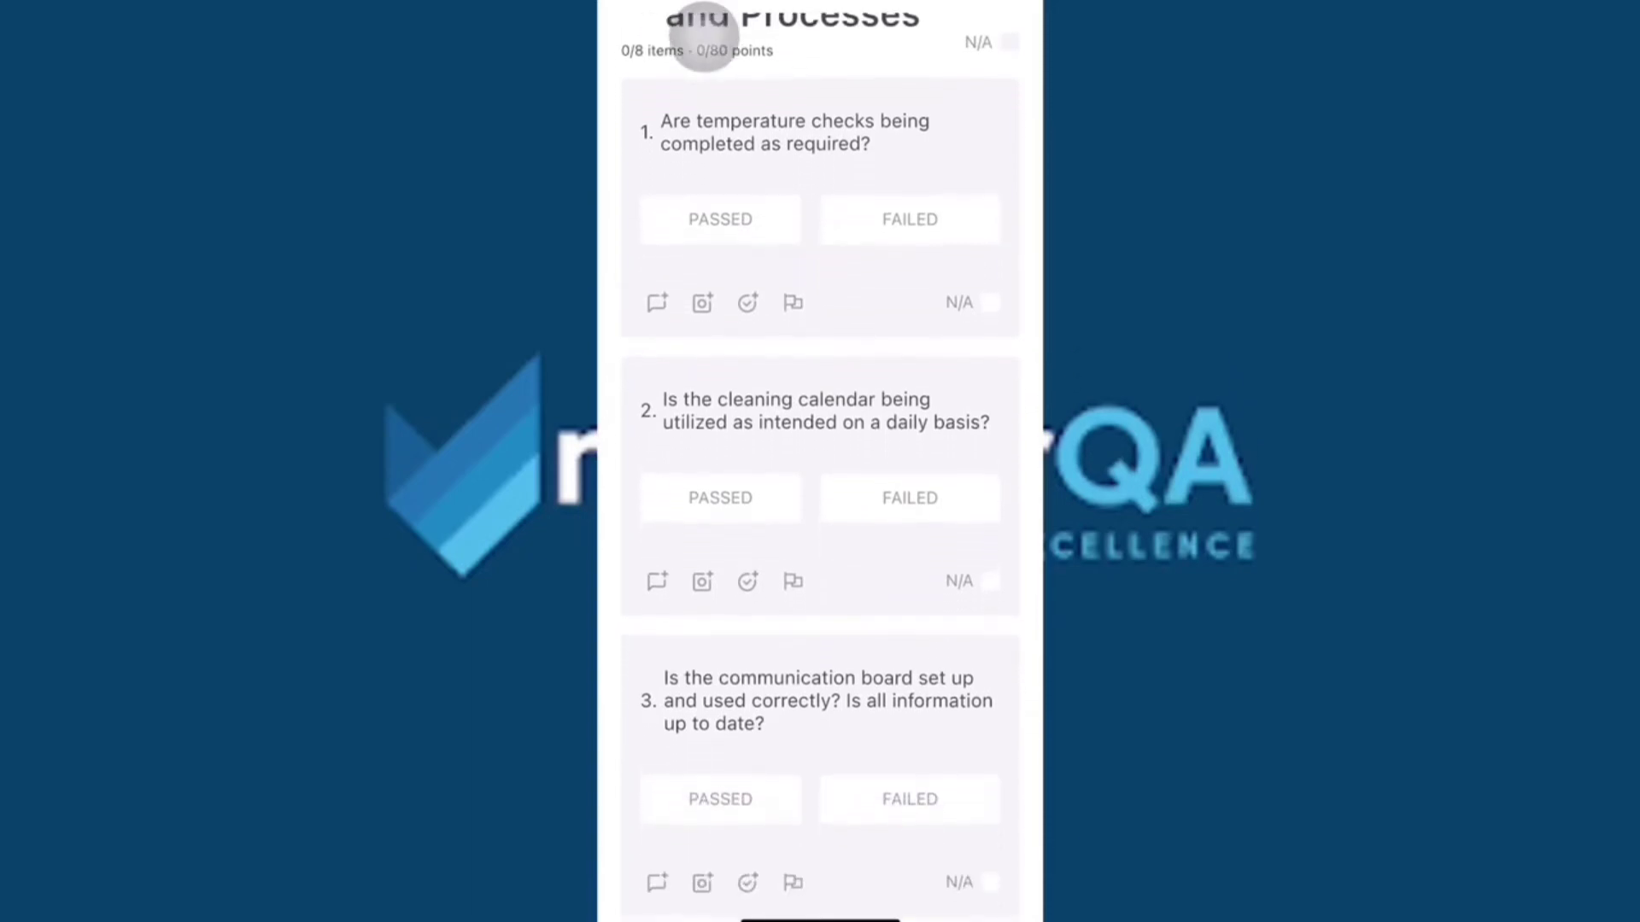
scroll(819, 466, down, 8)
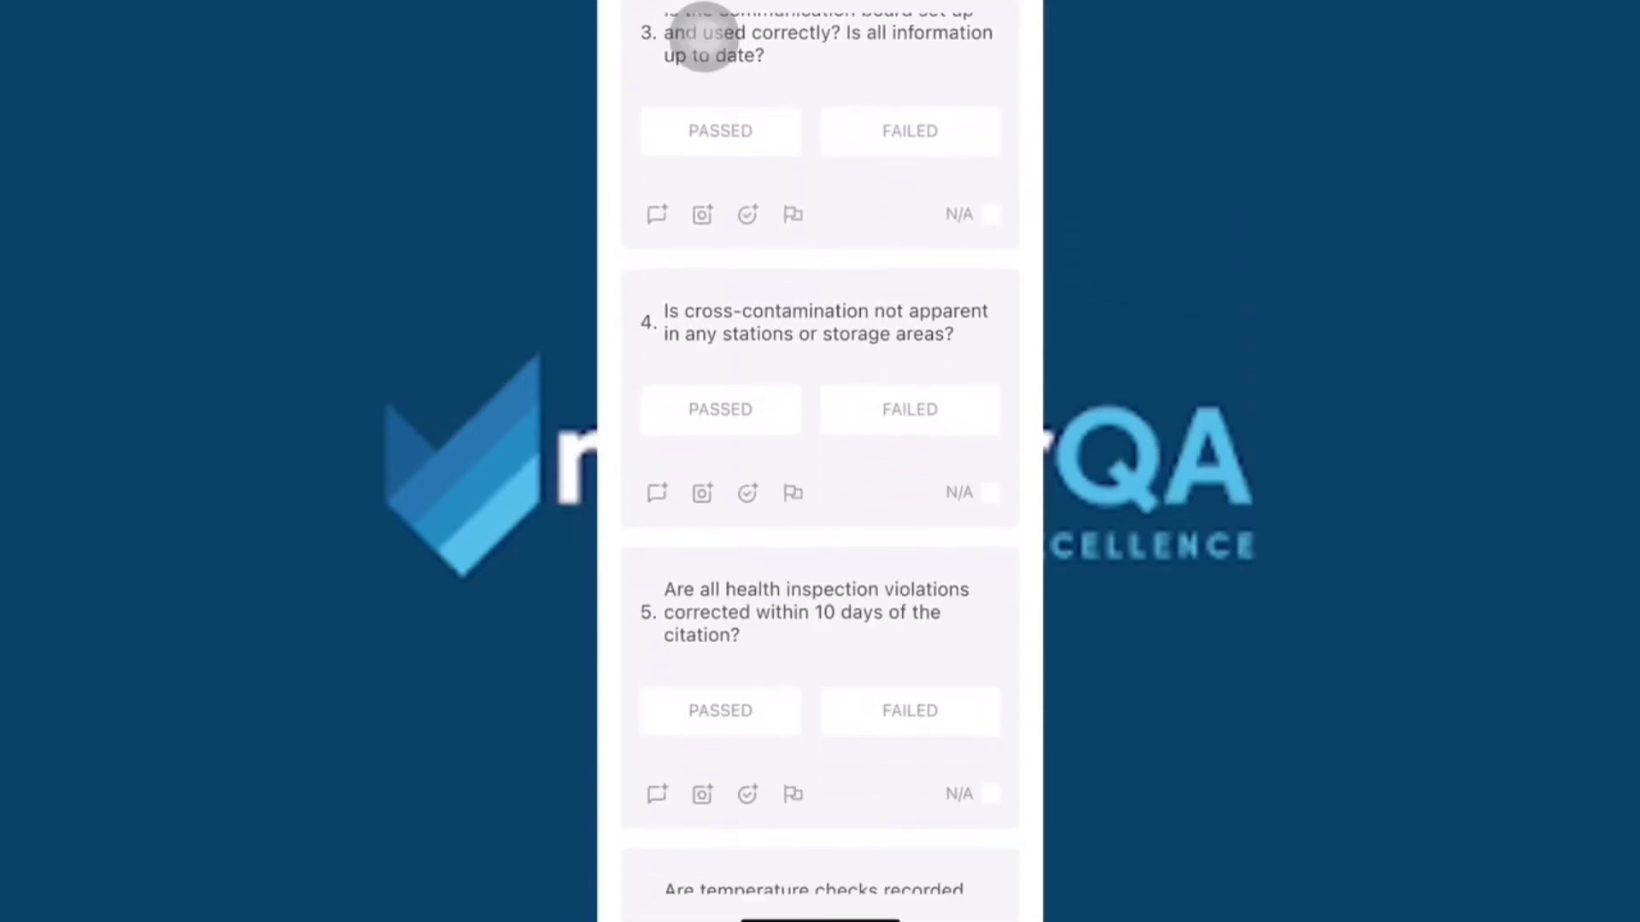
scroll(819, 466, down, 5)
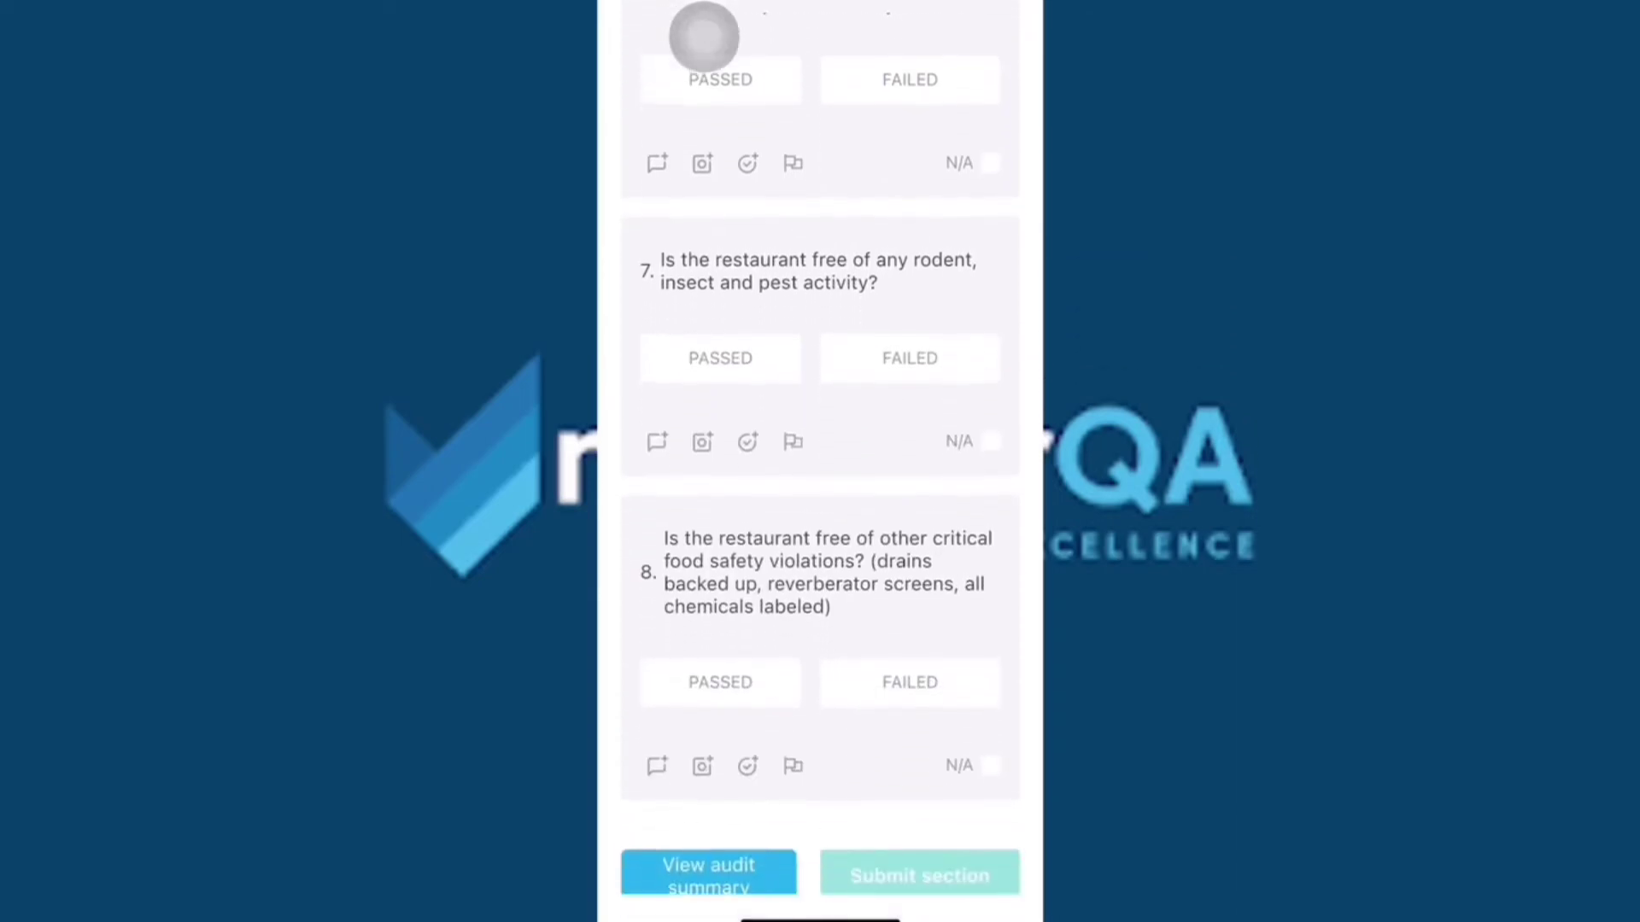
scroll(820, 467, up, 9)
click(704, 36)
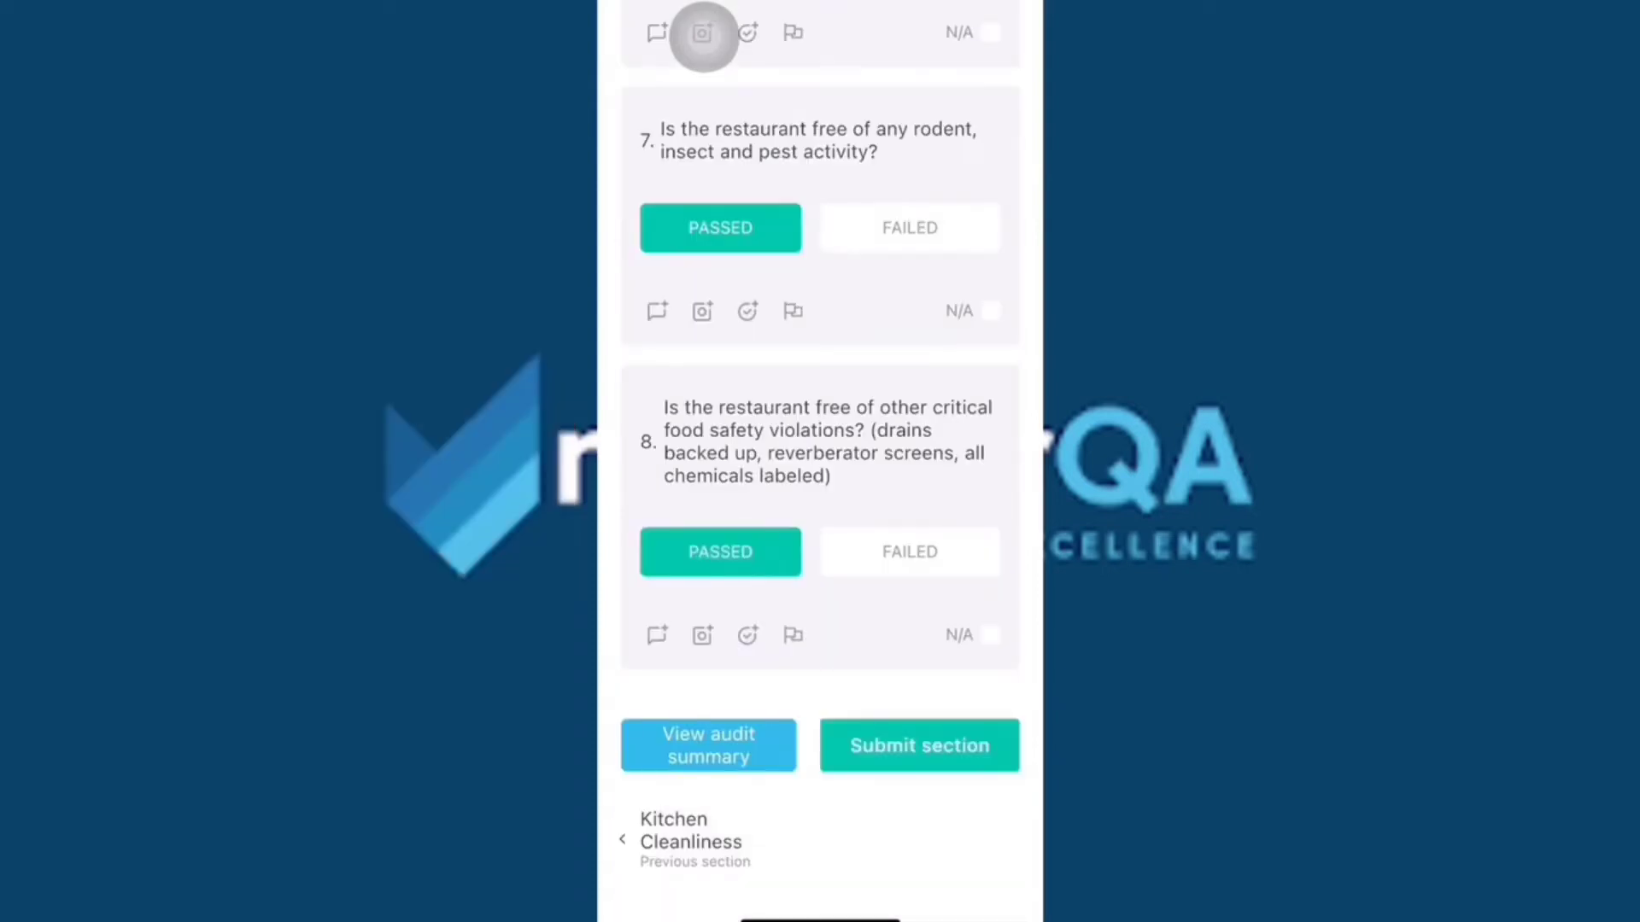
click(920, 746)
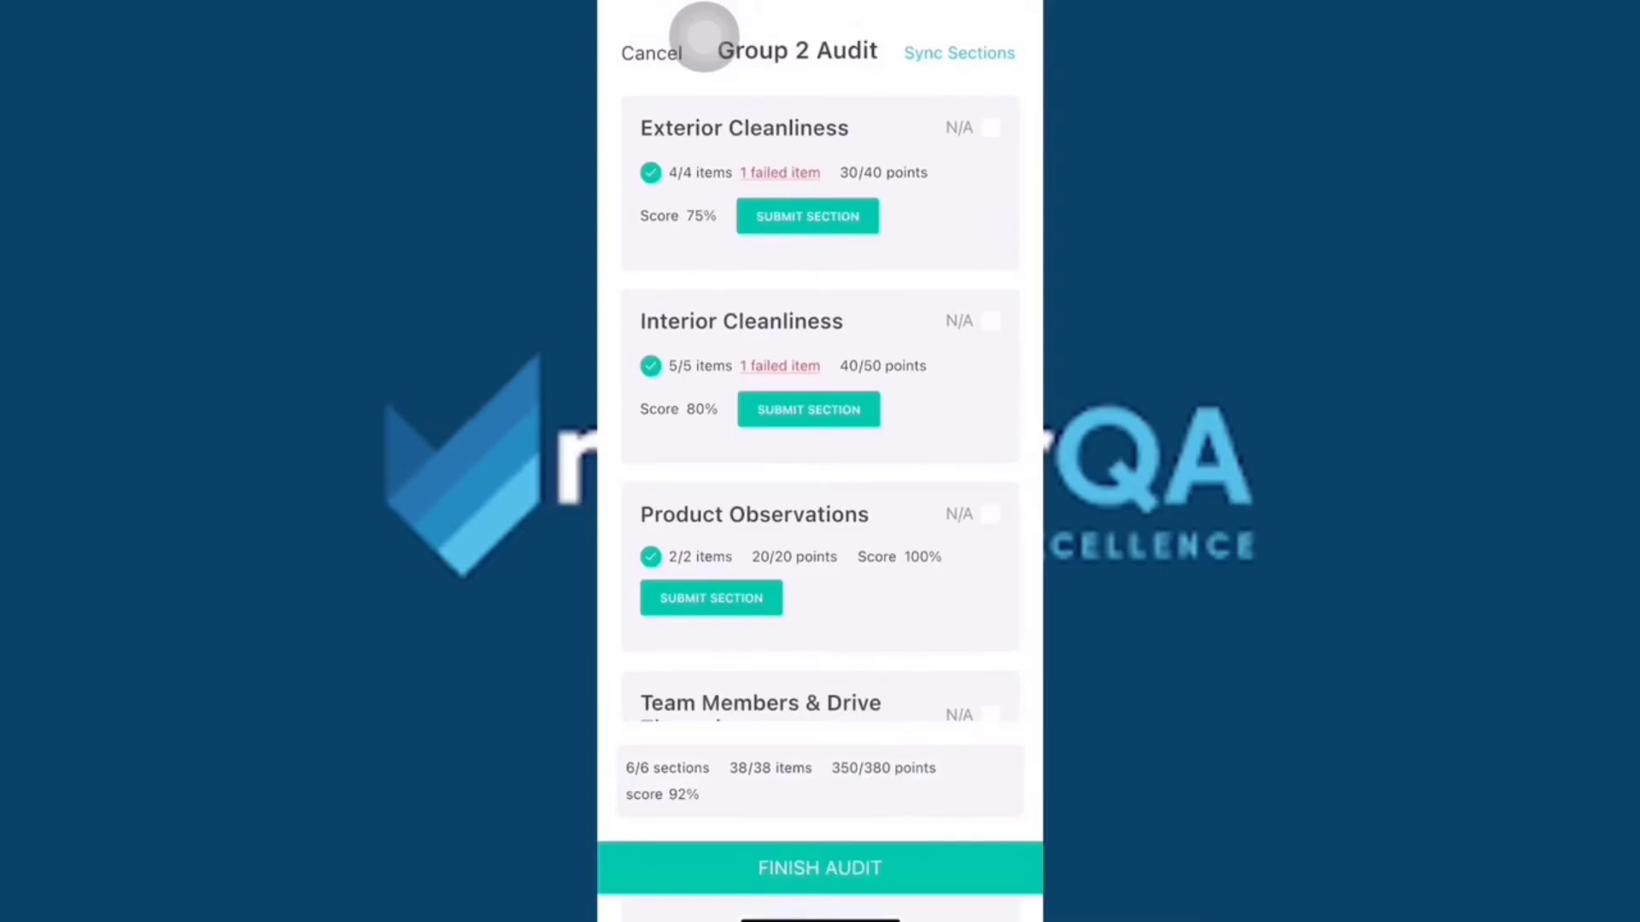
Sync and confirm the audit sections, then scroll through the completed sections and answers.
click(959, 53)
click(898, 511)
scroll(819, 384, down, 5)
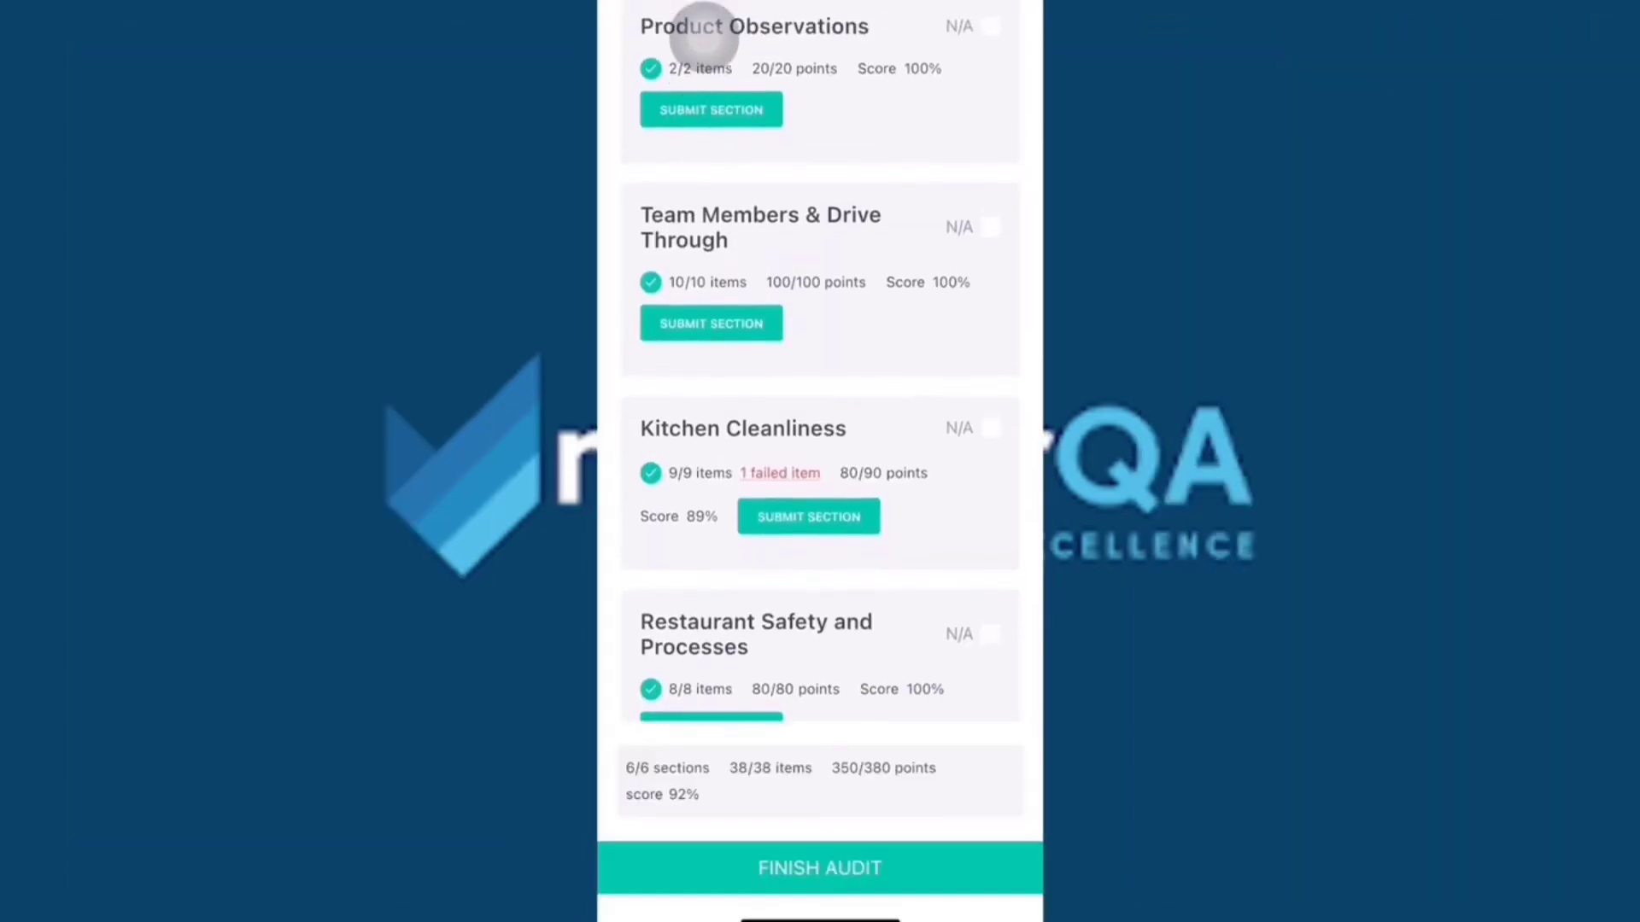
drag(702, 32, 702, 38)
scroll(703, 37, up, 4)
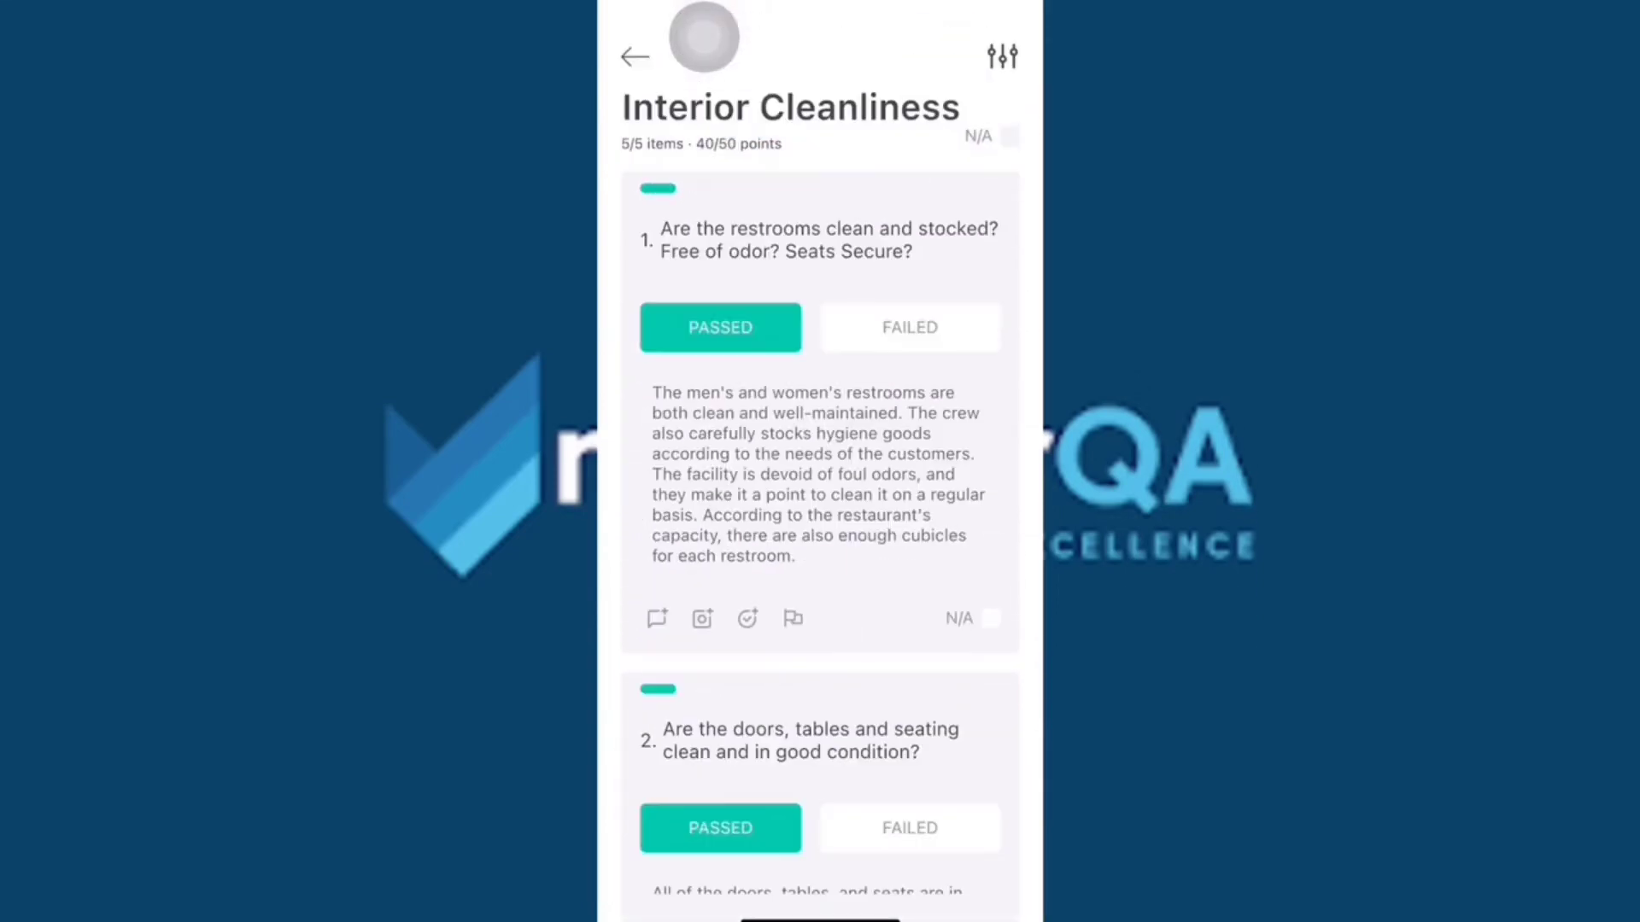
scroll(704, 36, down, 8)
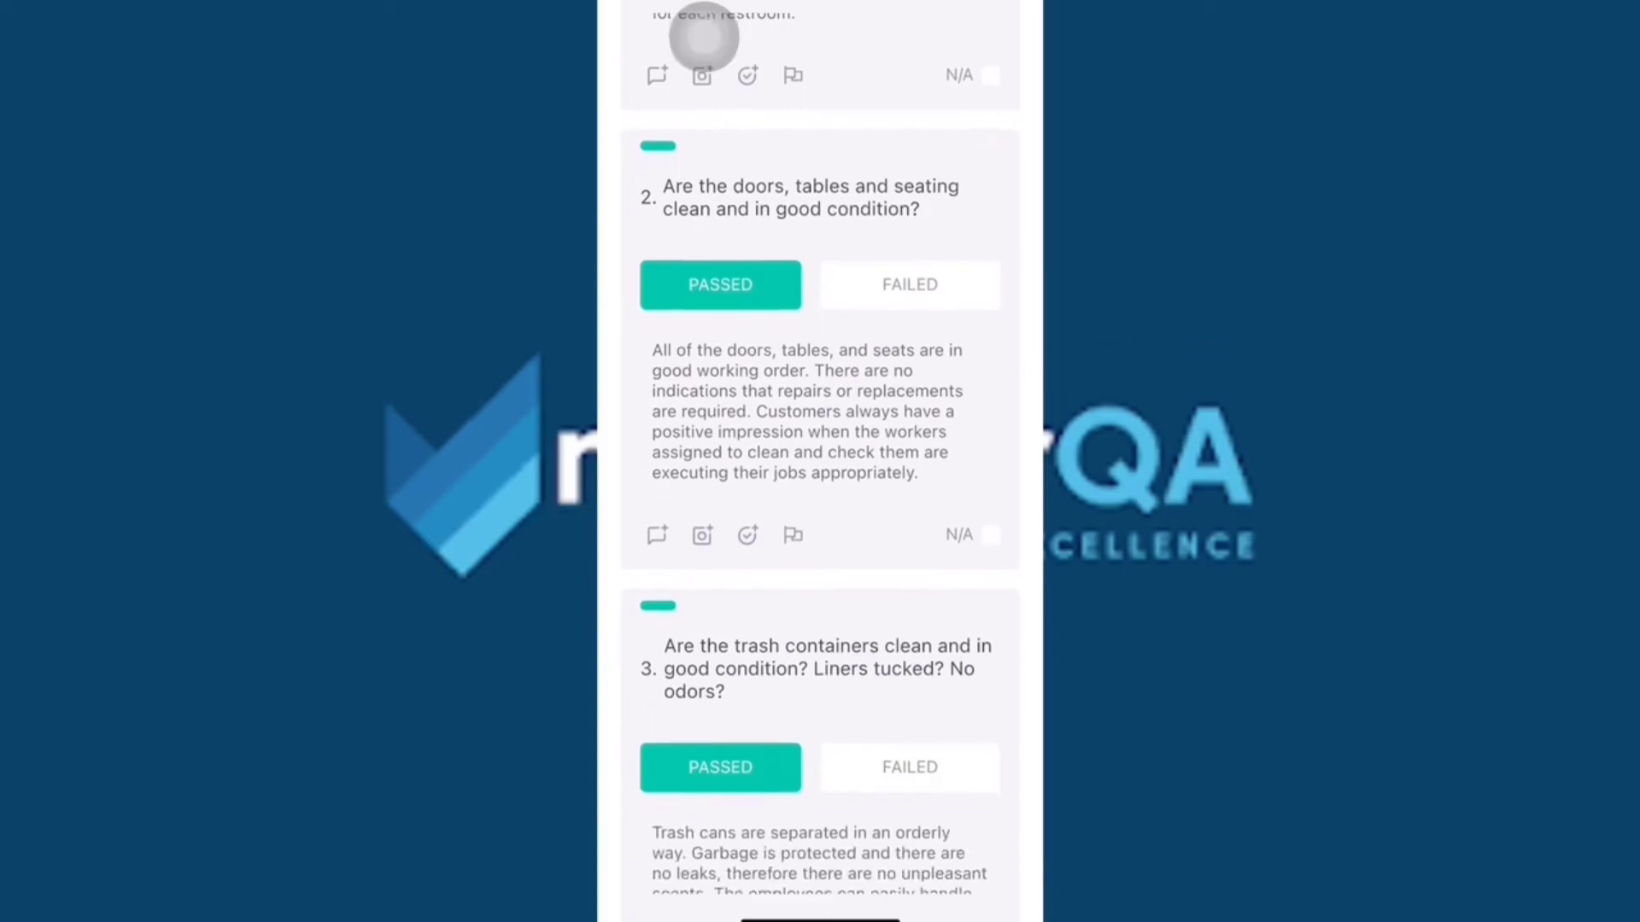
scroll(703, 37, down, 10)
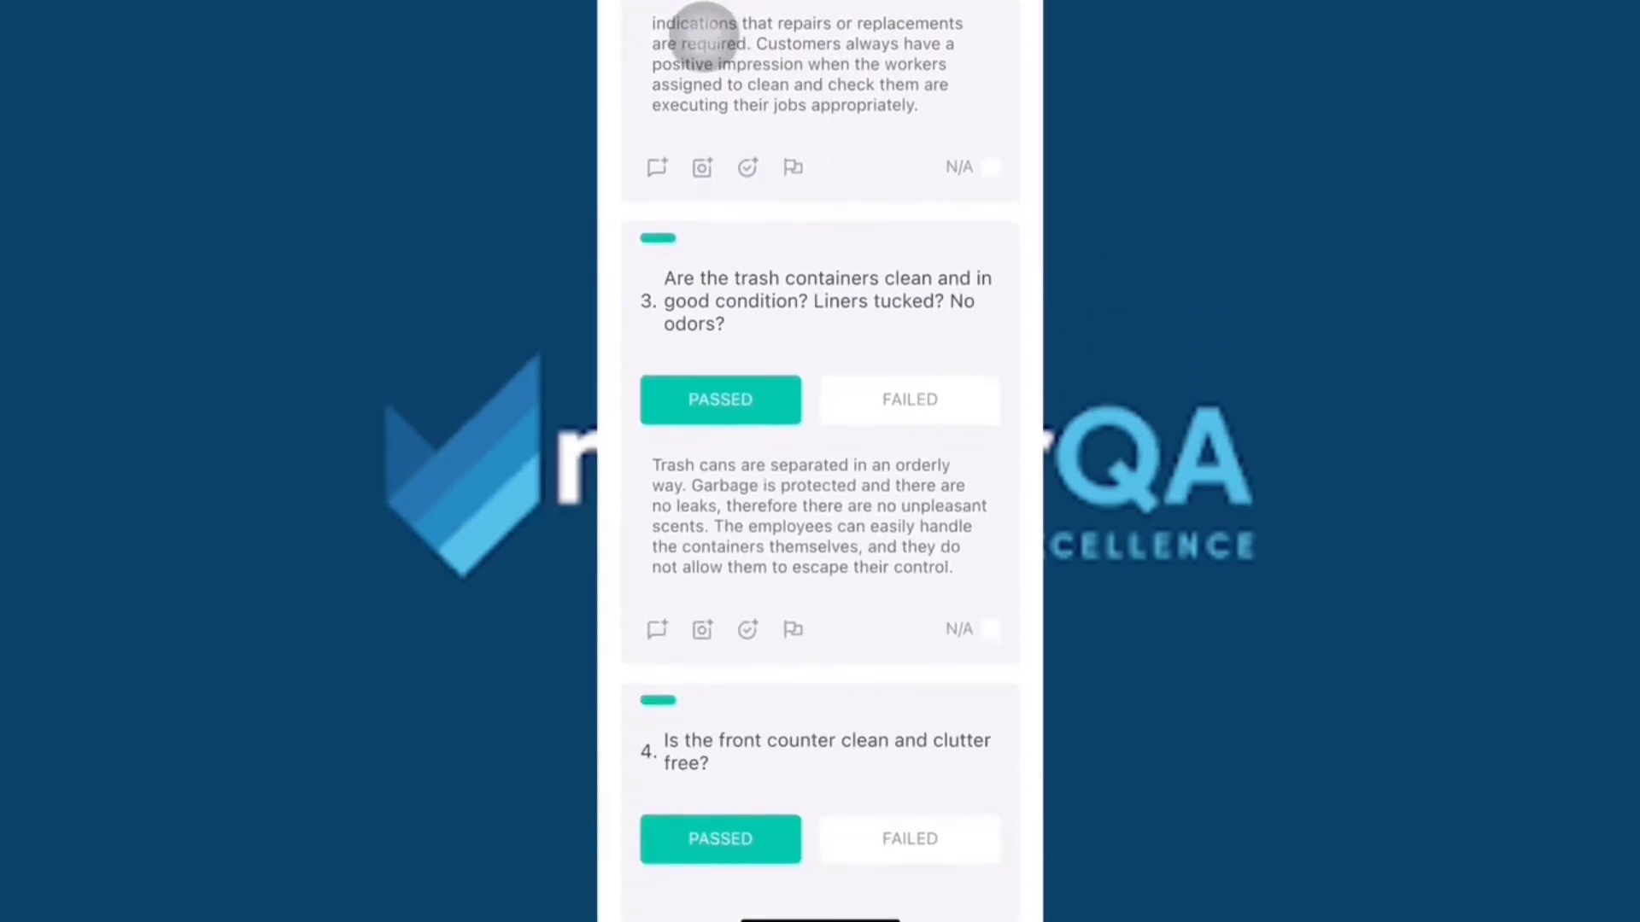
scroll(704, 37, down, 4)
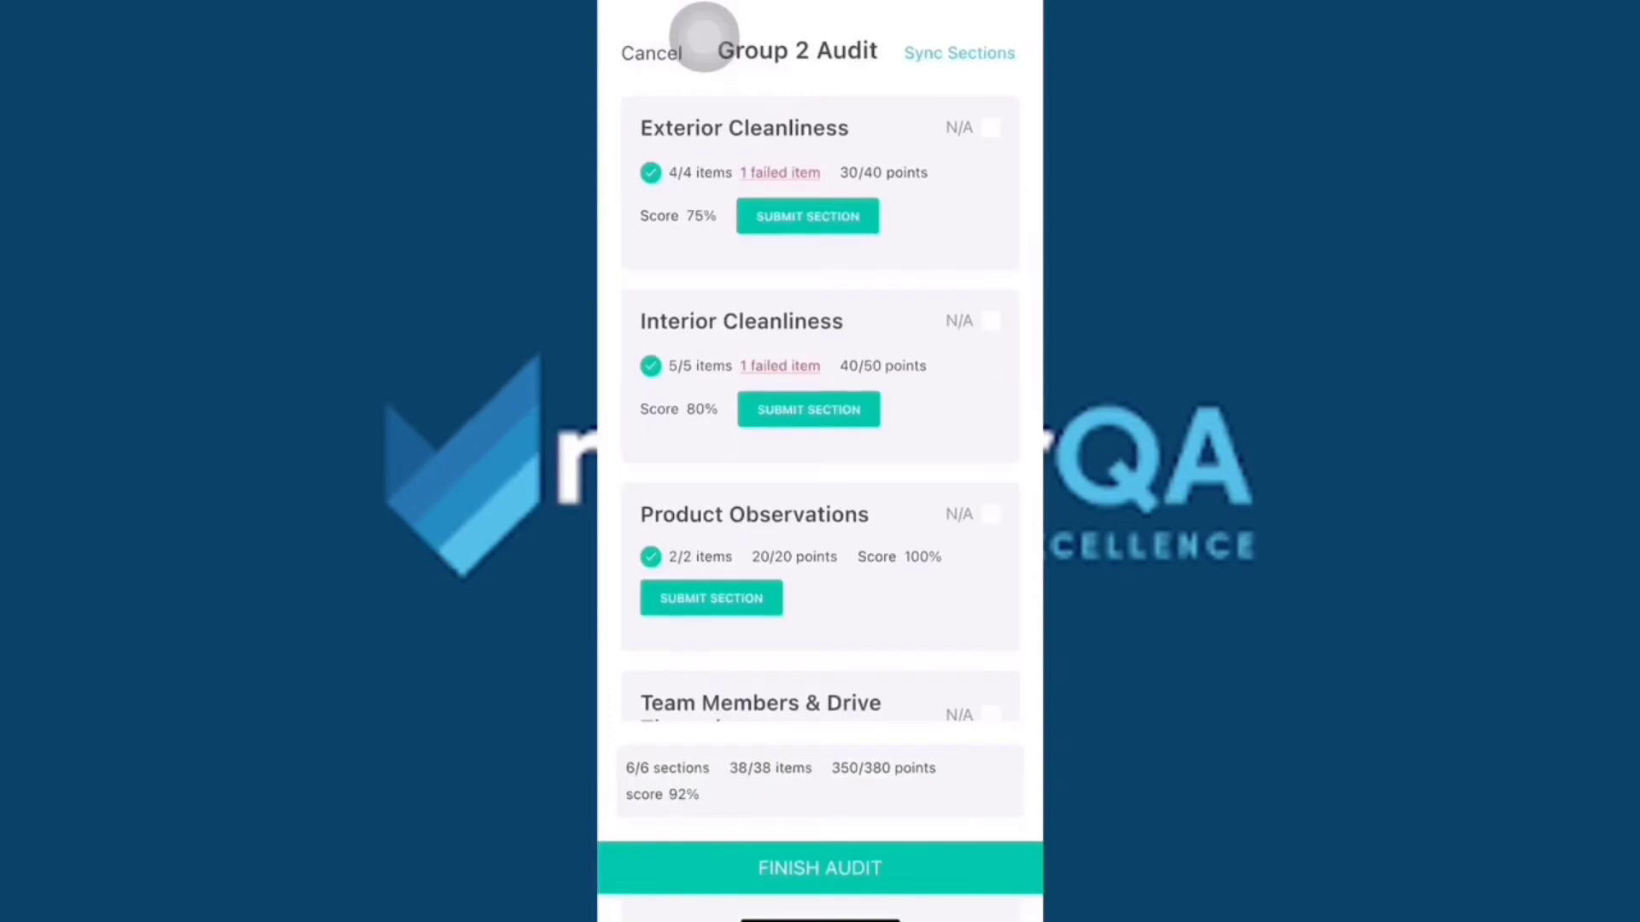
scroll(704, 36, down, 7)
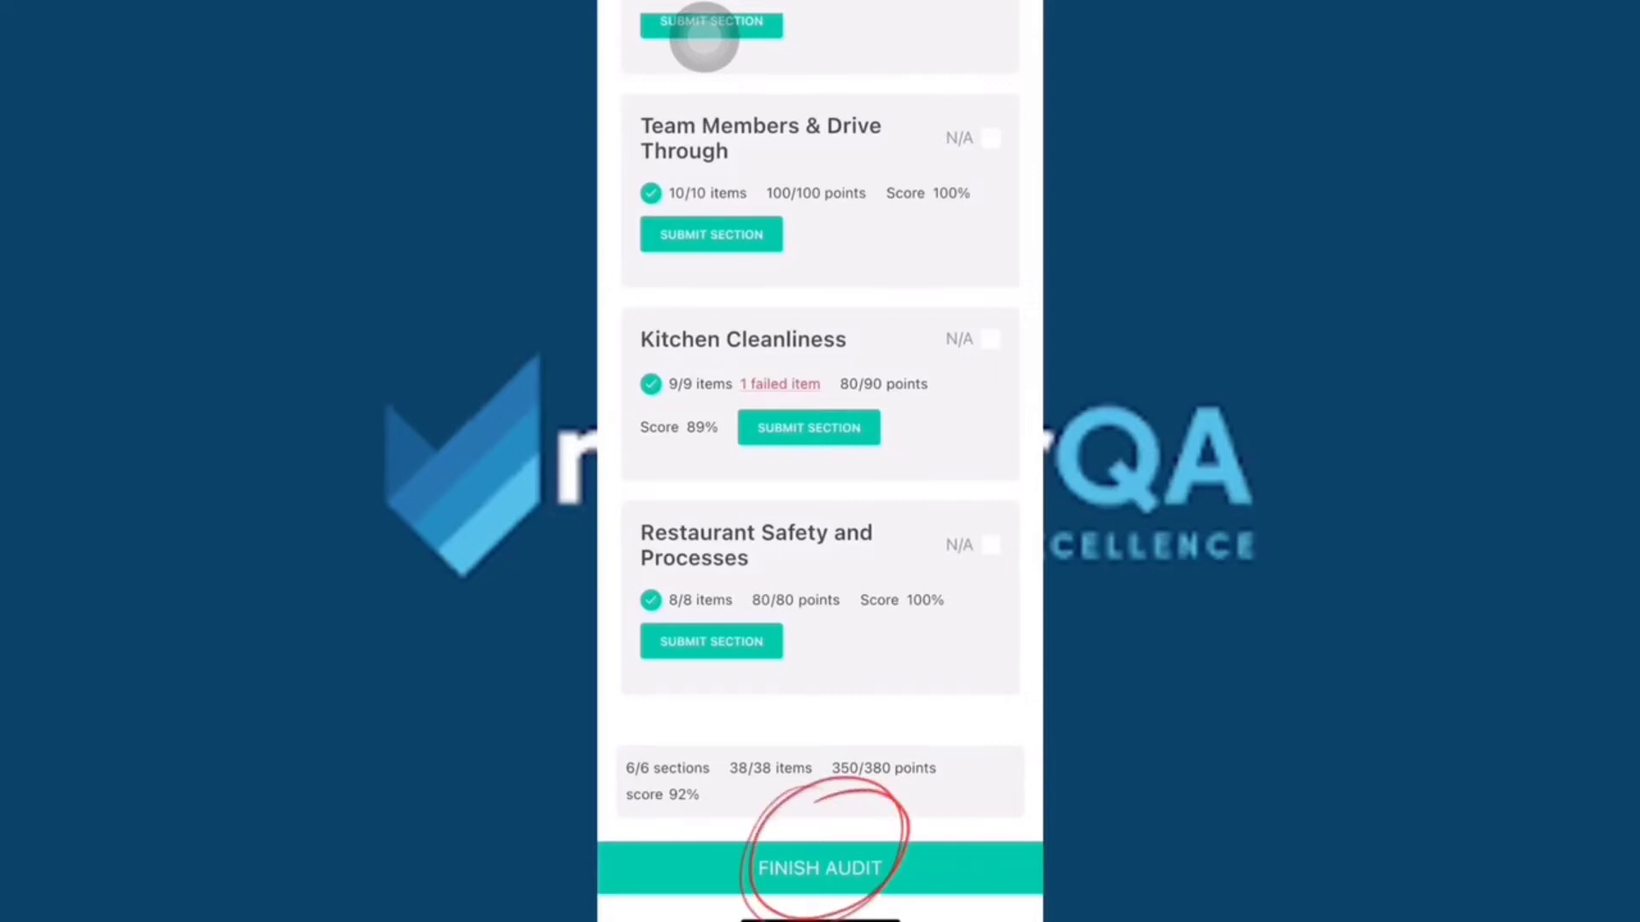
Finish the Group 2 Audit and review its two corrective actions on the Actions tab.
click(820, 868)
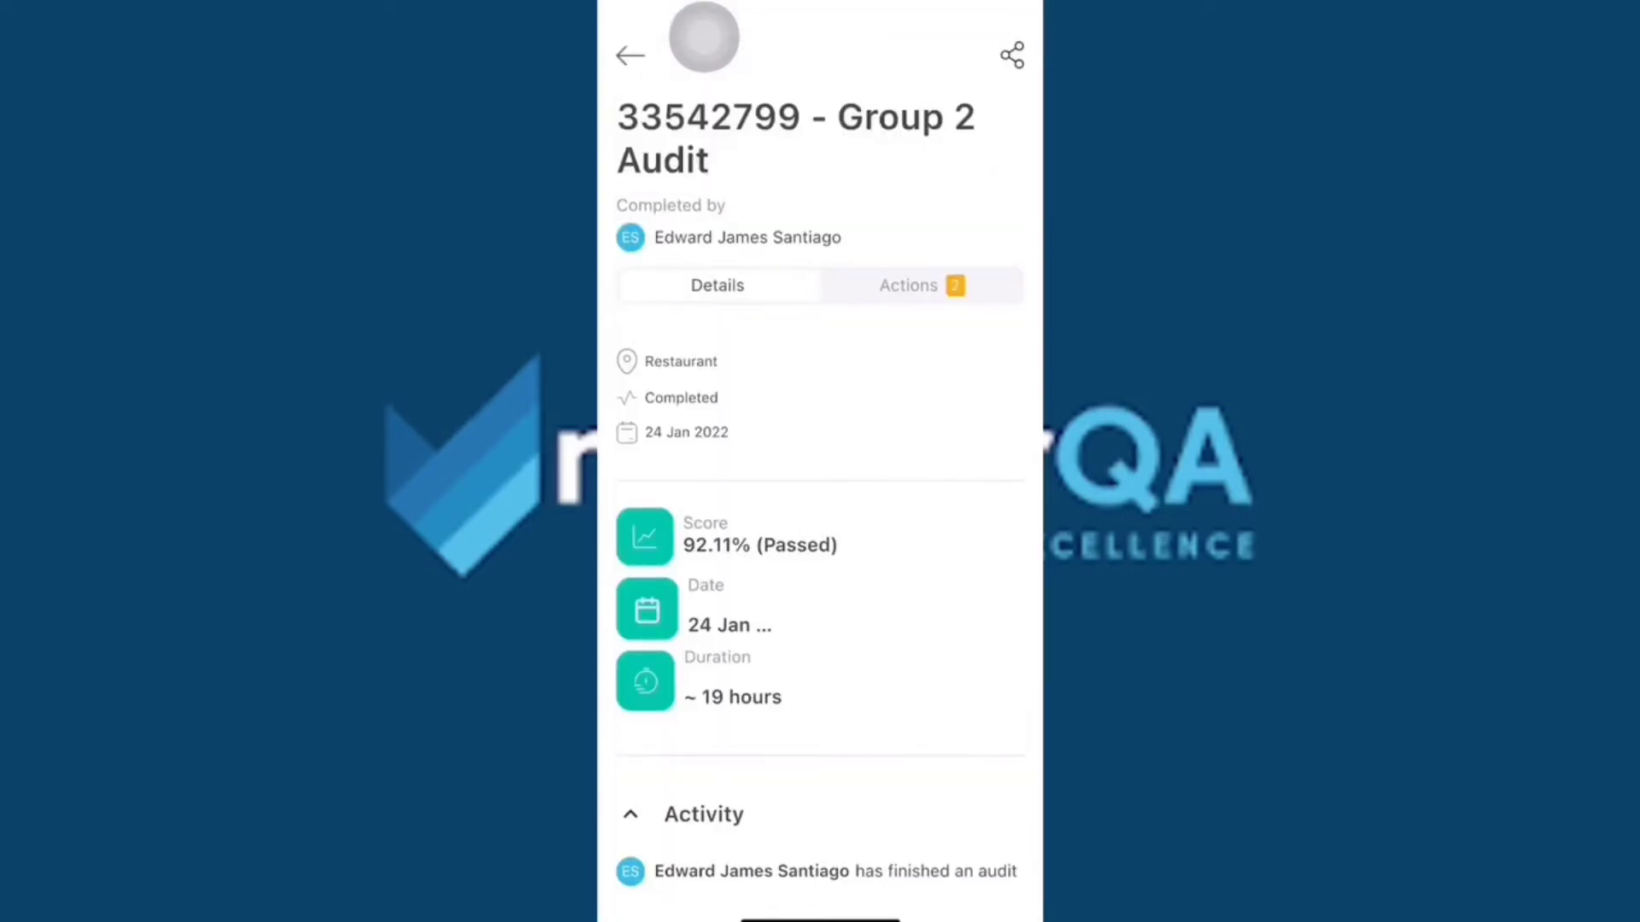
click(921, 285)
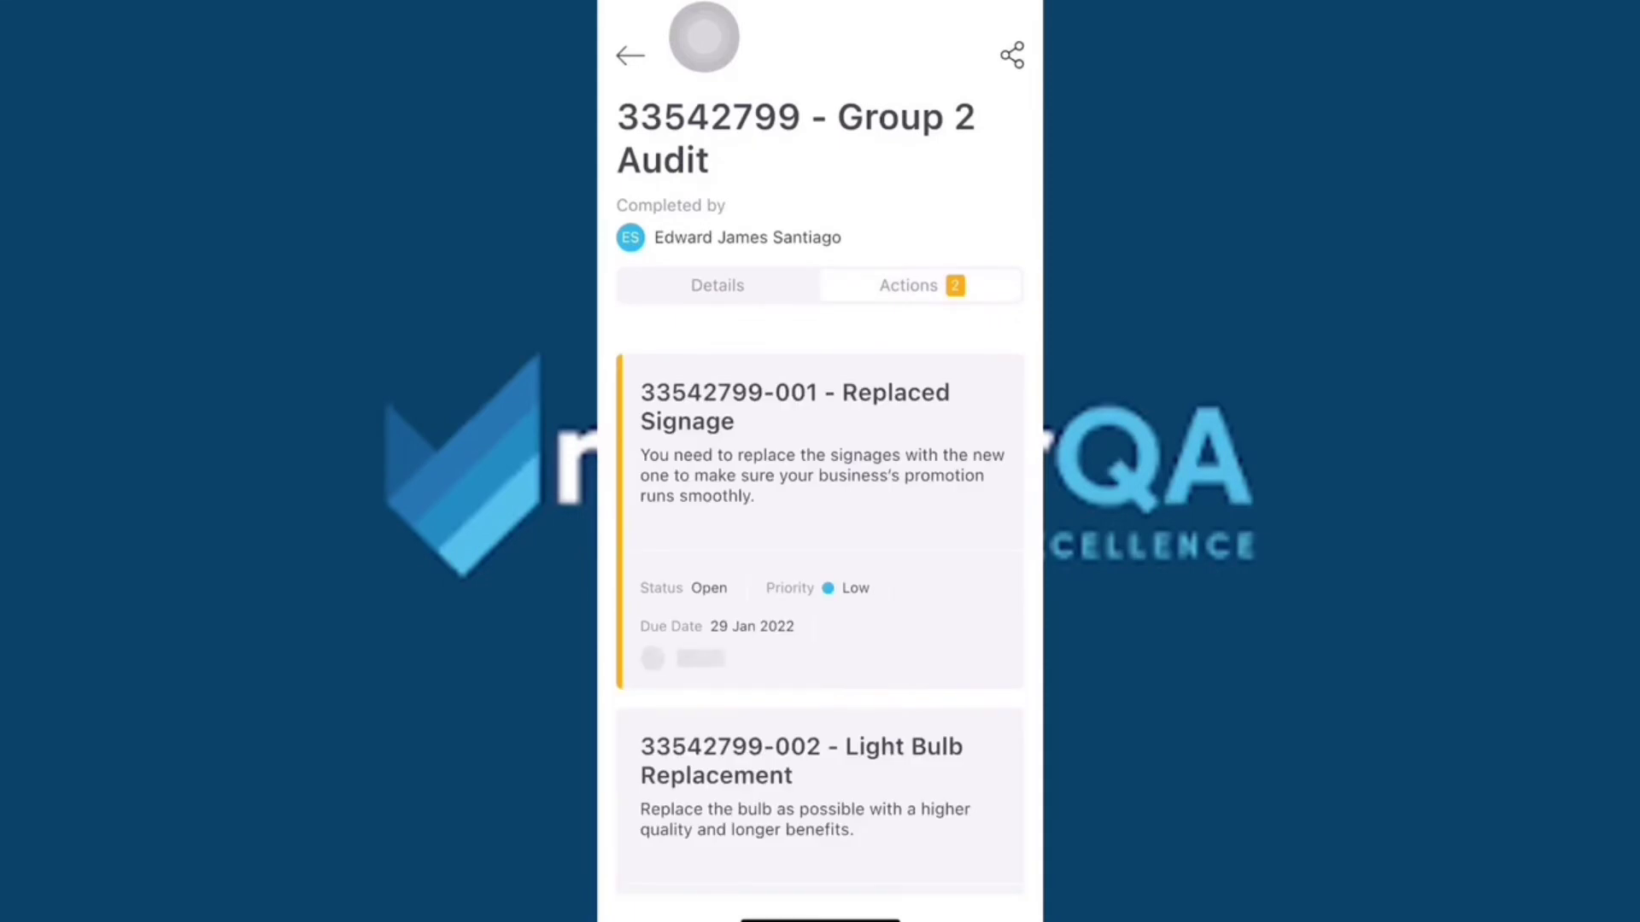
scroll(820, 614, down, 2)
scroll(819, 615, up, 2)
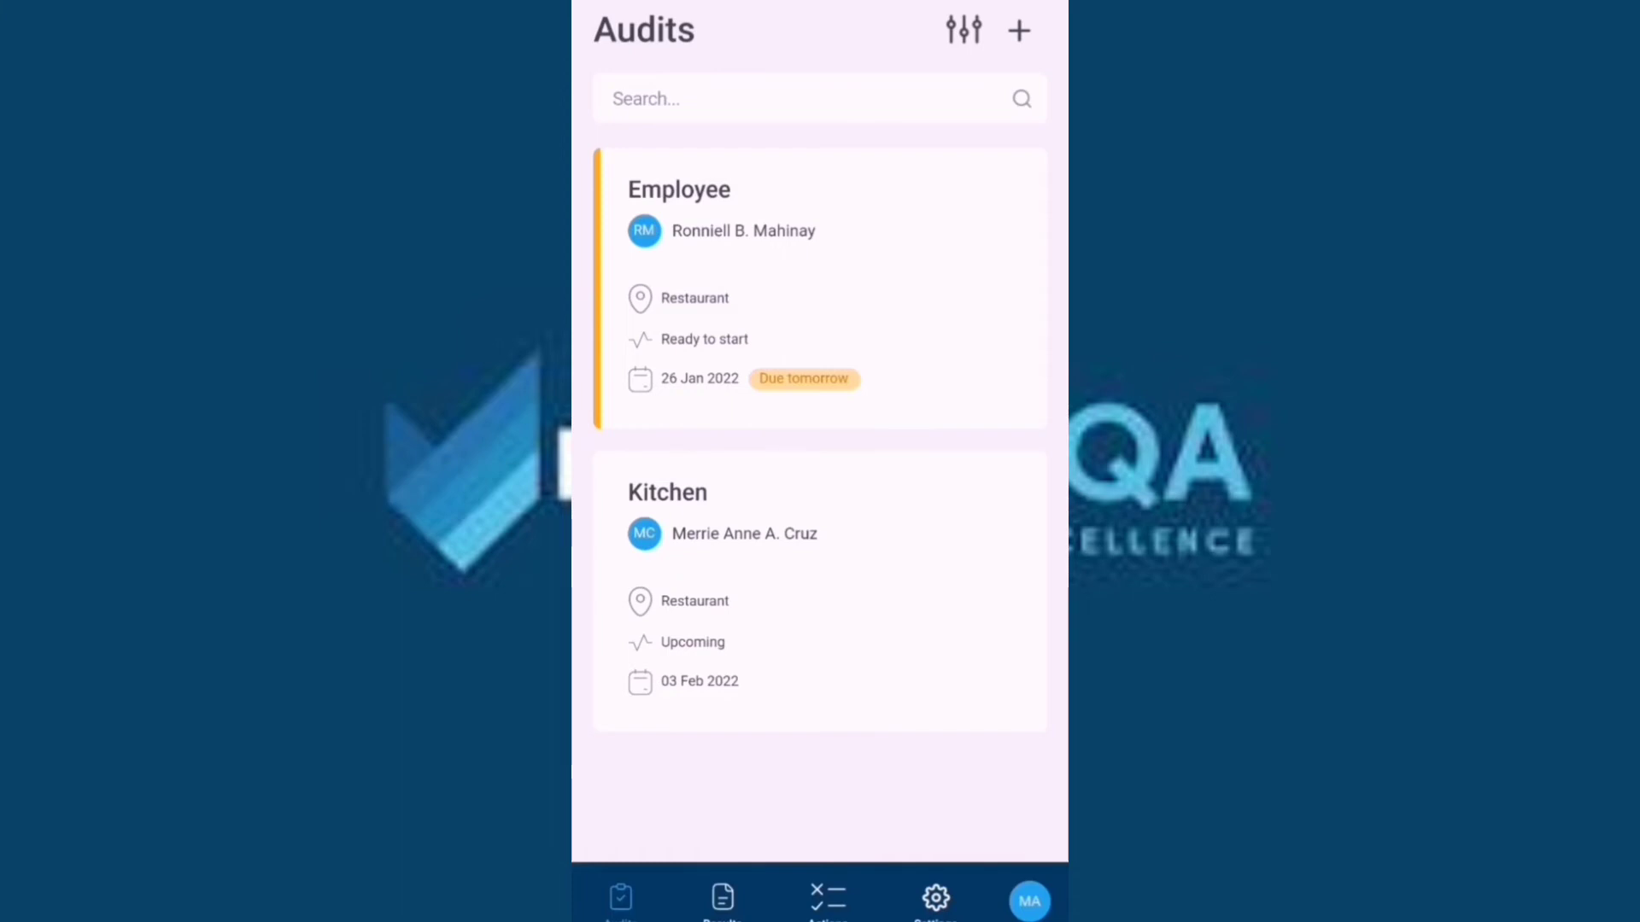
Open the completed 33542799 - Group 2 Audit's actions: Replaced Signage and Light Bulb Replacement.
click(731, 909)
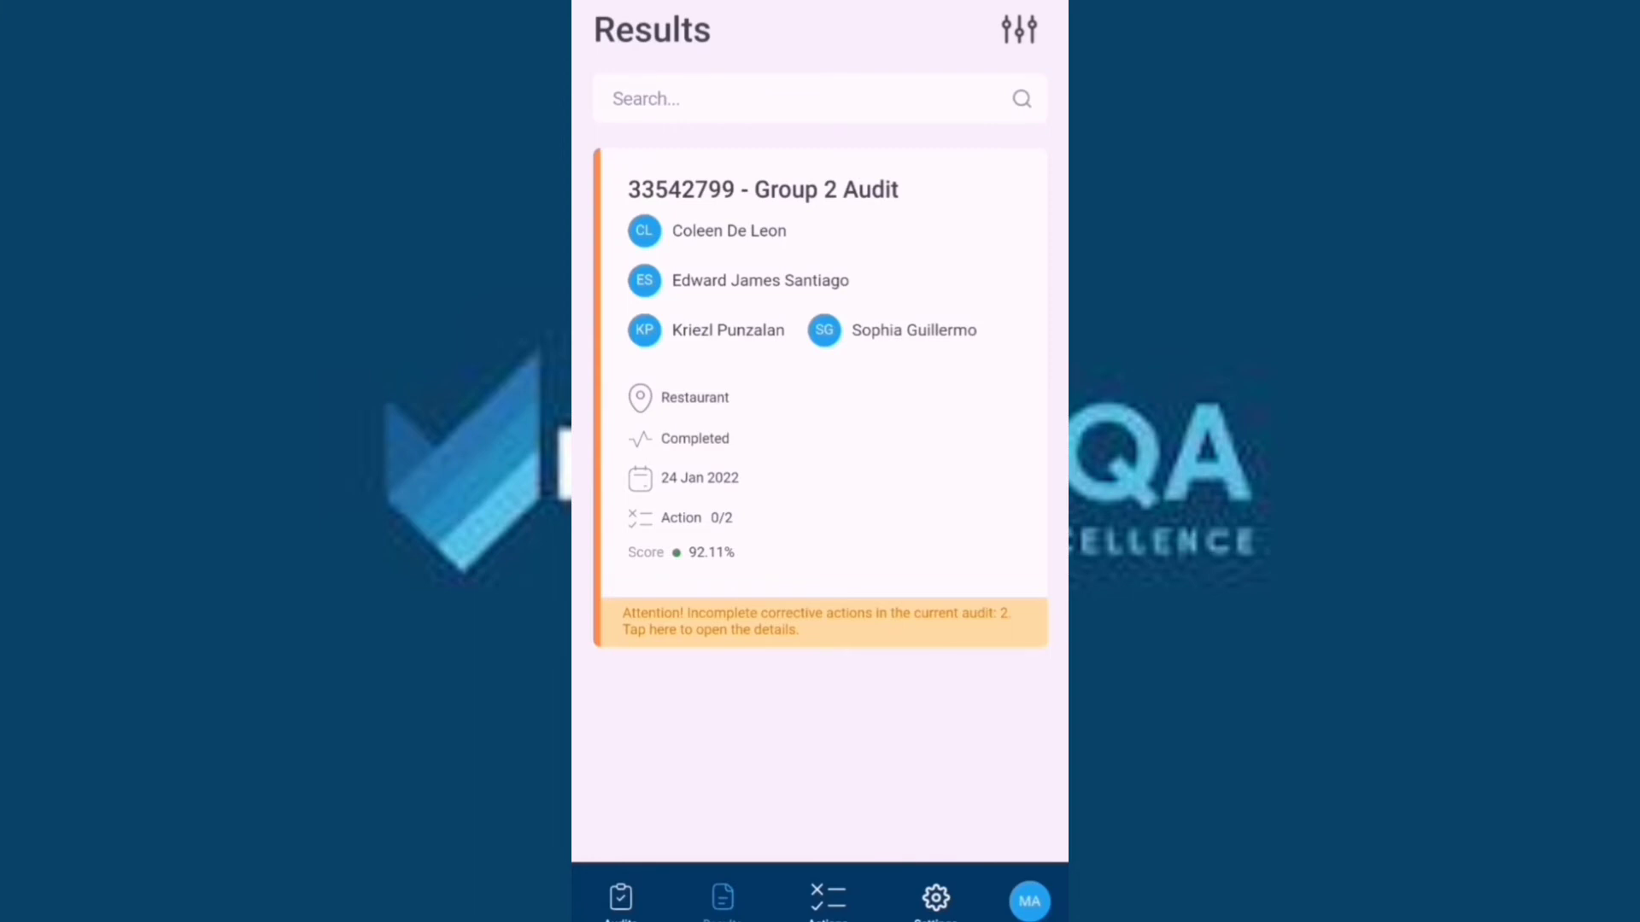
click(961, 191)
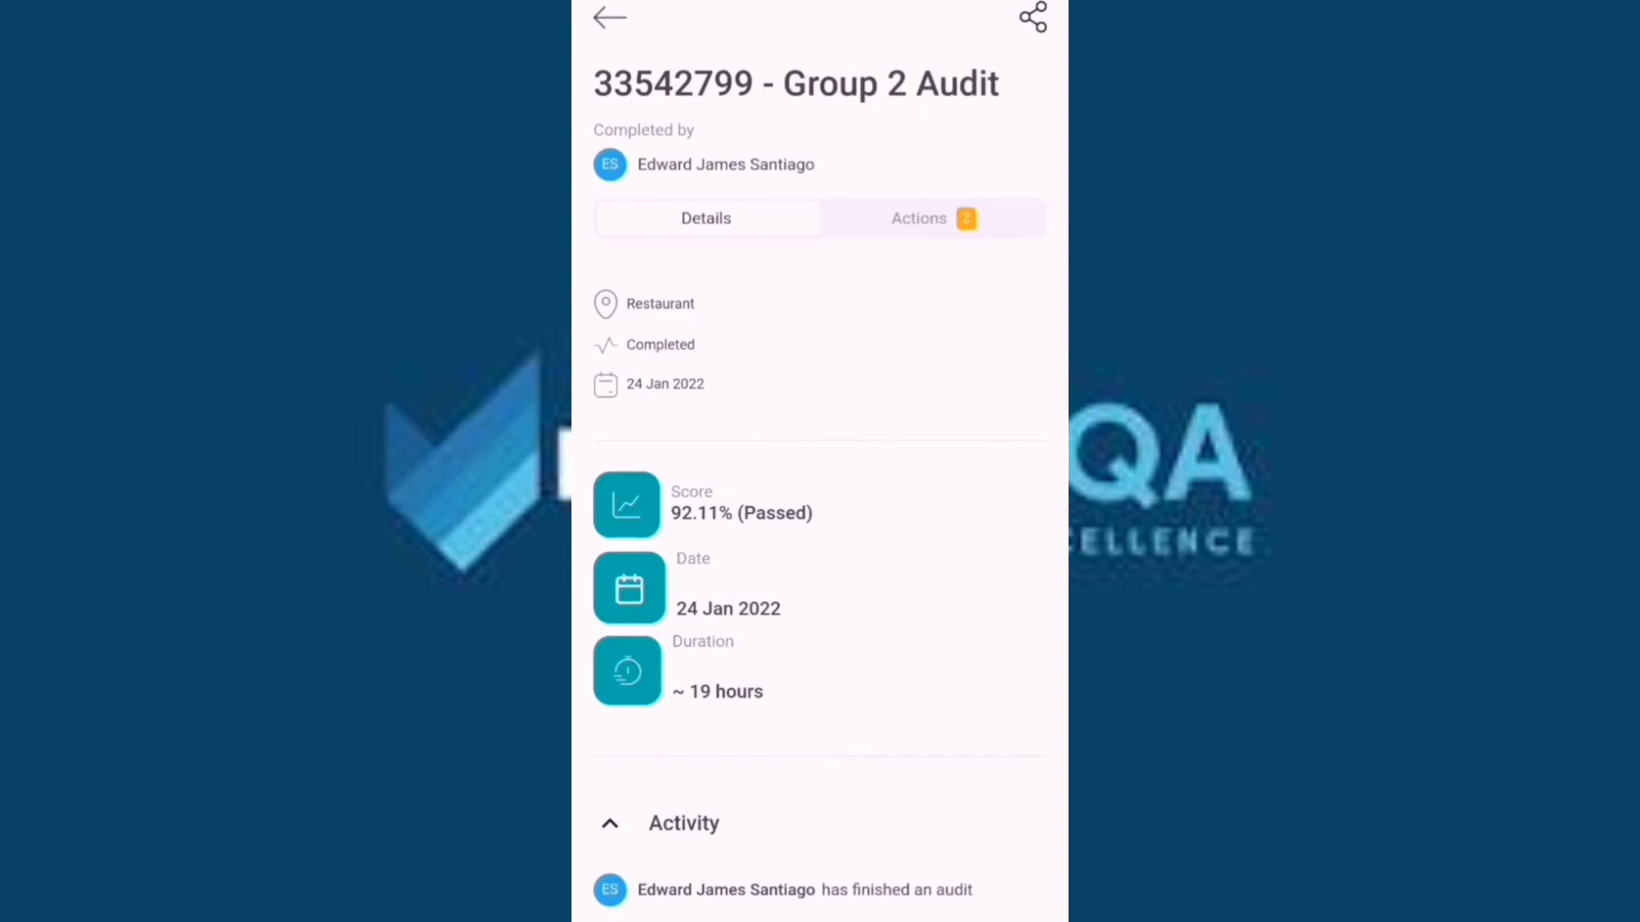
drag(1050, 470, 1044, 337)
drag(989, 459, 1002, 260)
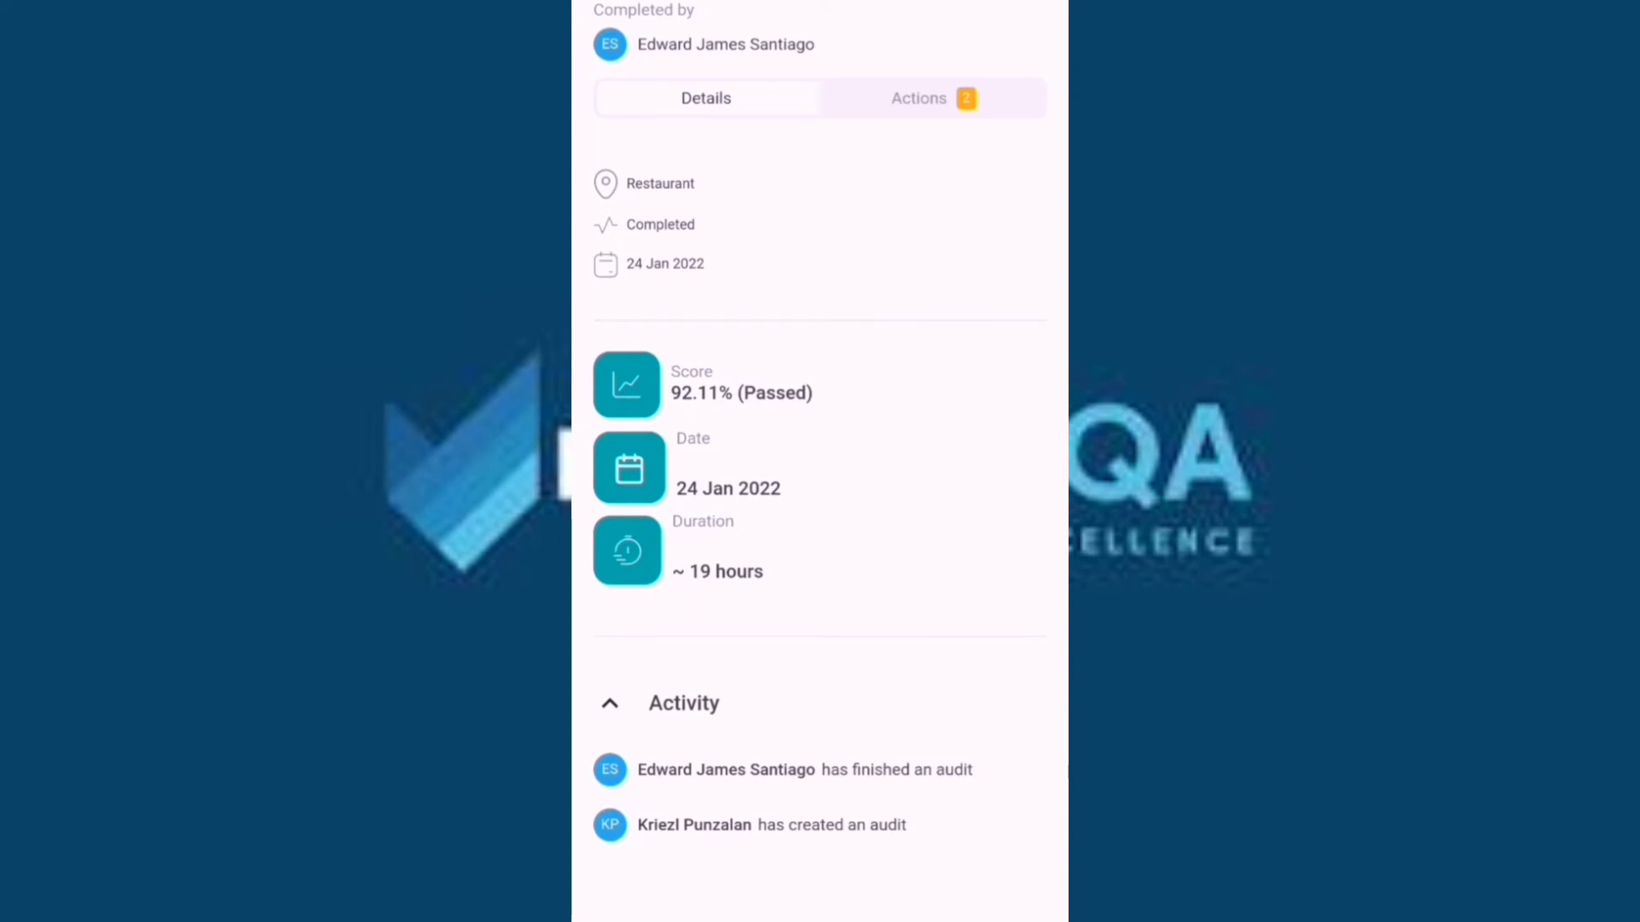
click(952, 100)
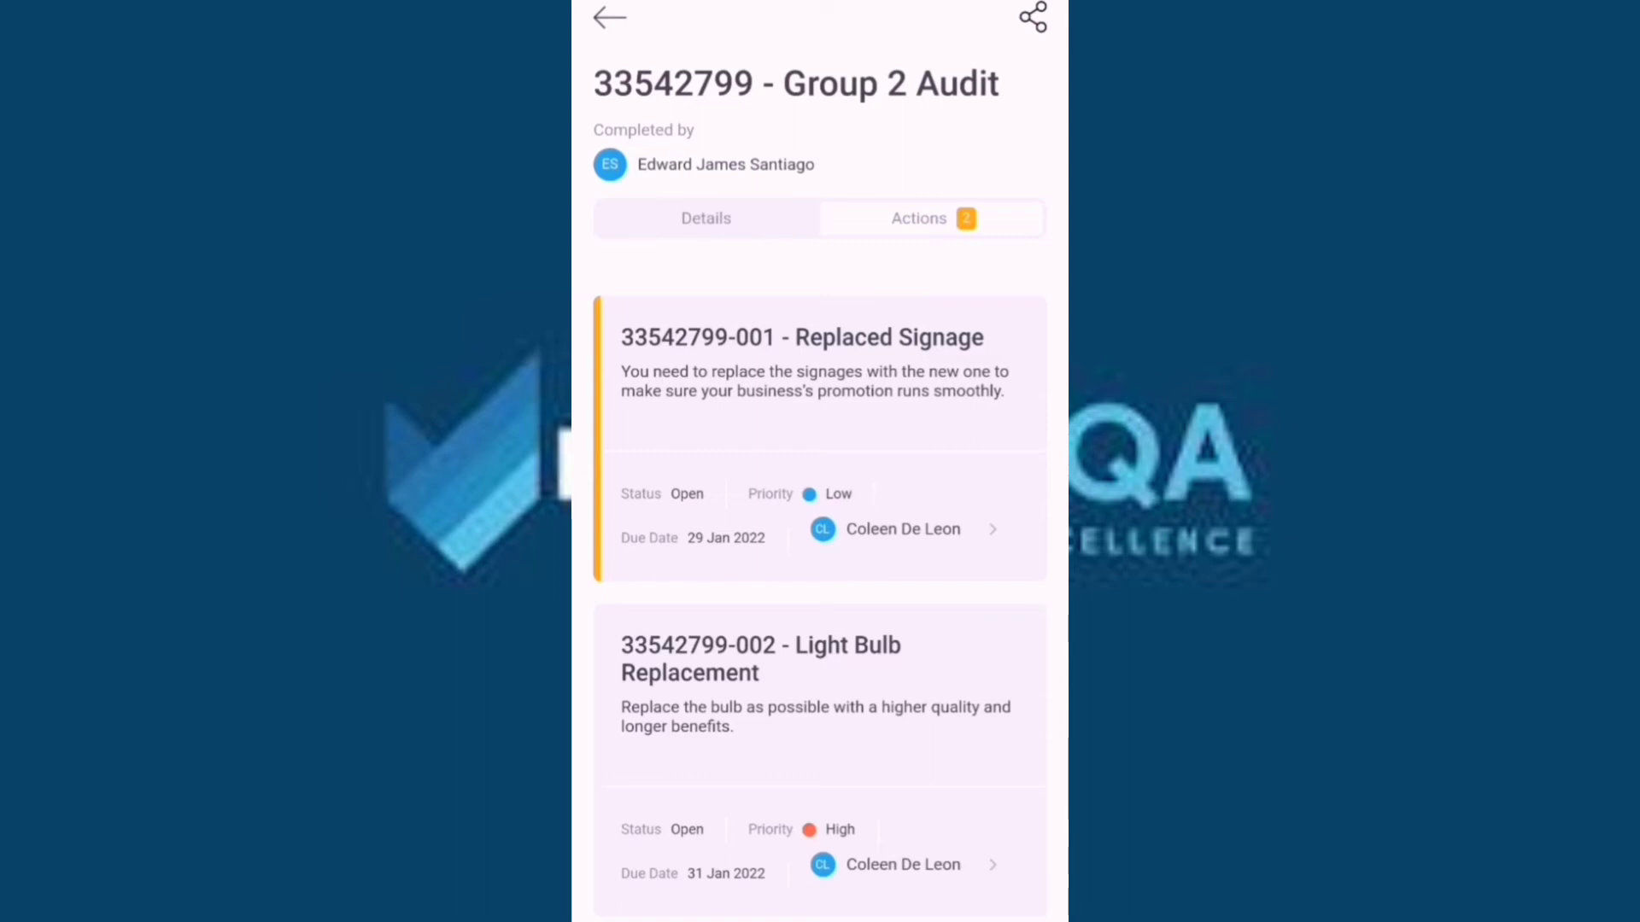
On Light Bulb Replacement, comment about procuring 4 bulbs for the counter and dining area.
click(959, 672)
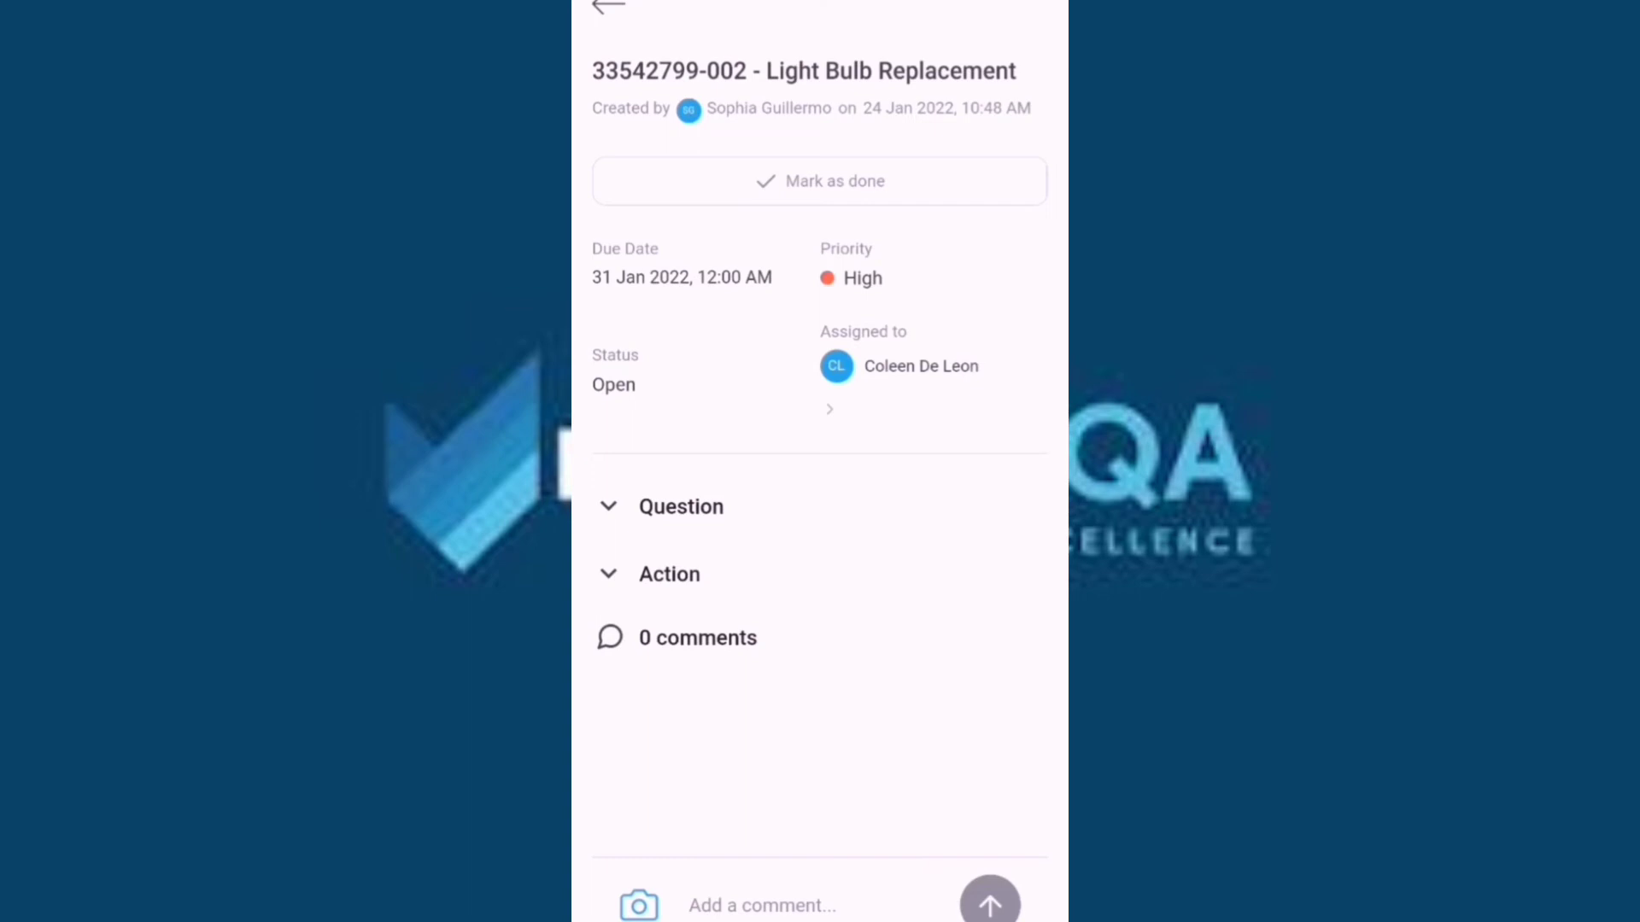
click(606, 506)
click(613, 621)
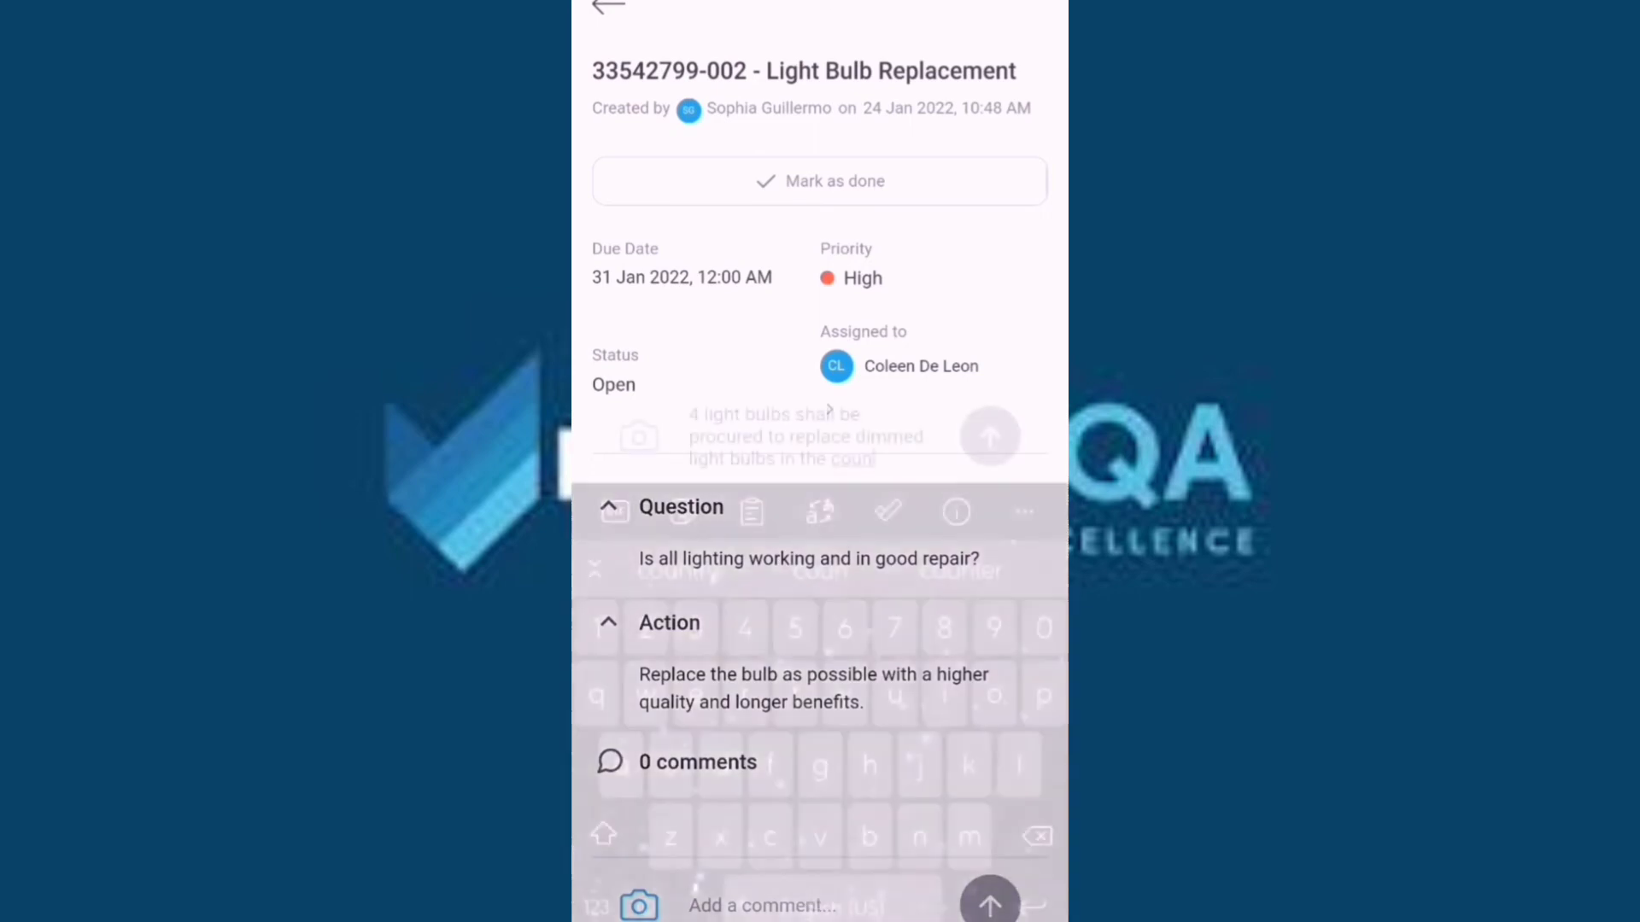
text(and dini)
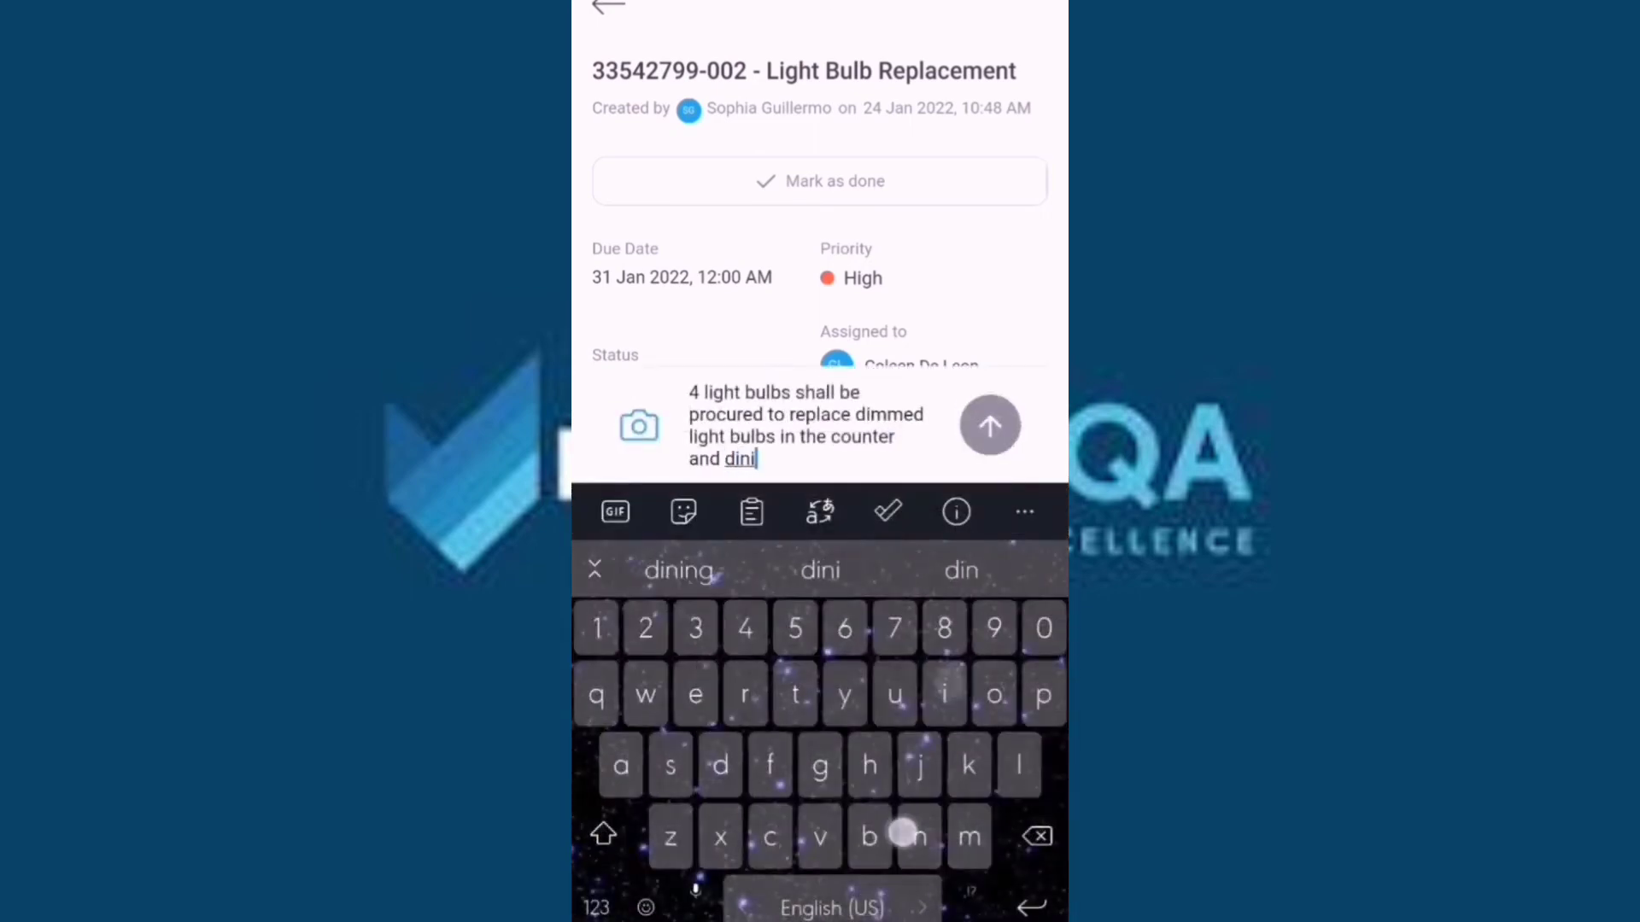
text(ng area)
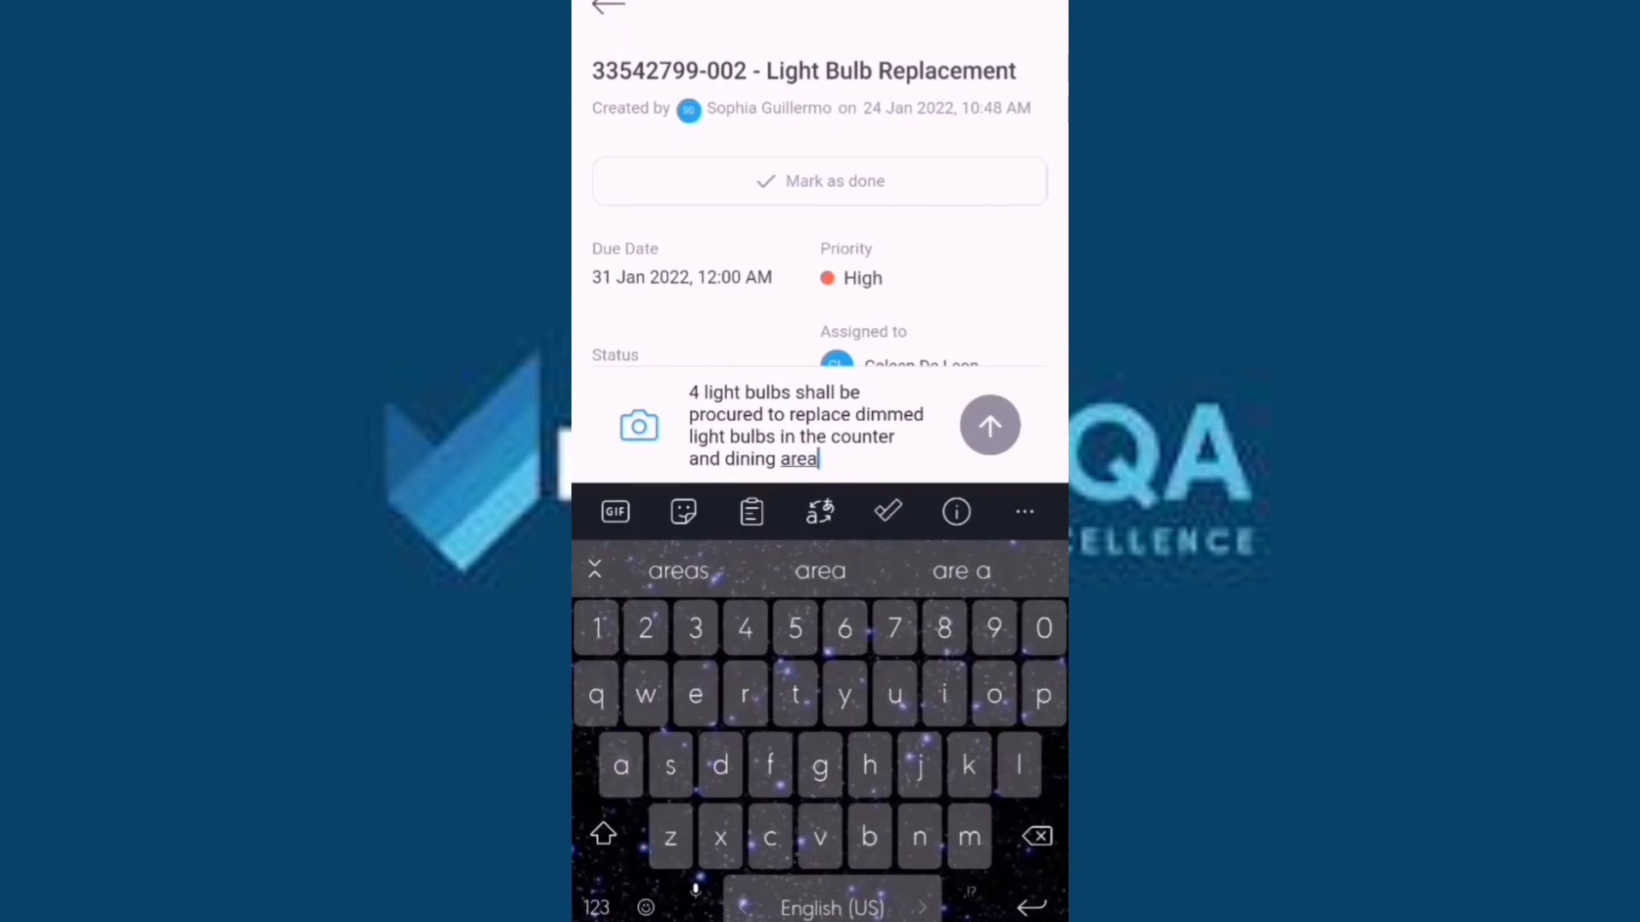
click(989, 426)
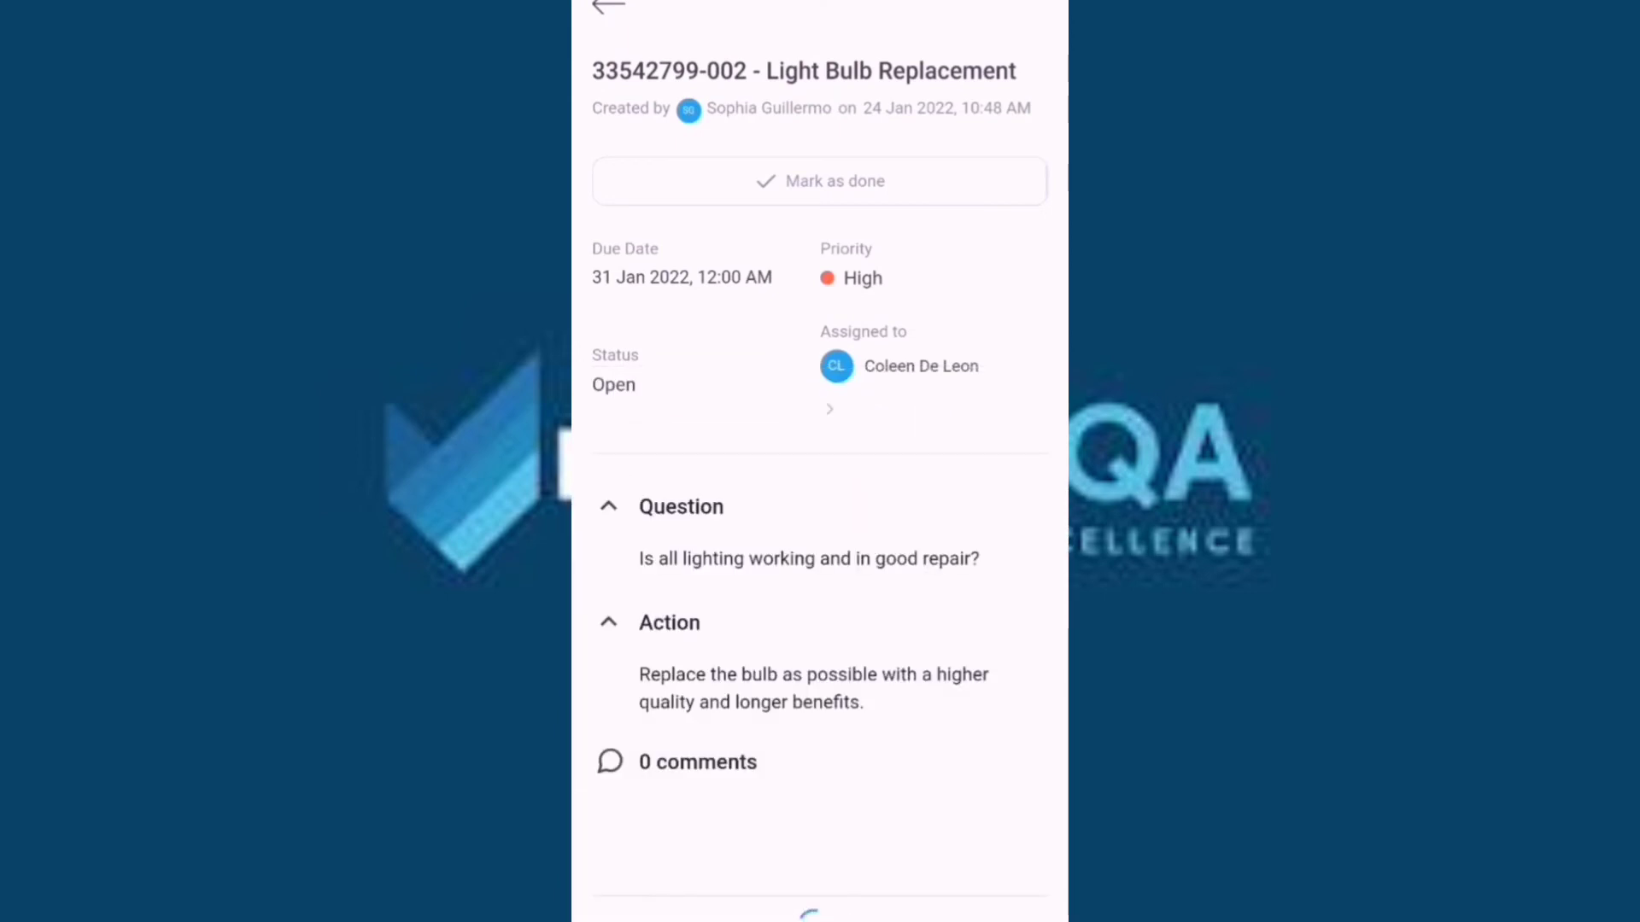
Mark Light Bulb Replacement as done so it's Pending Approval, then return to the actions list.
drag(1030, 375, 1028, 611)
click(890, 178)
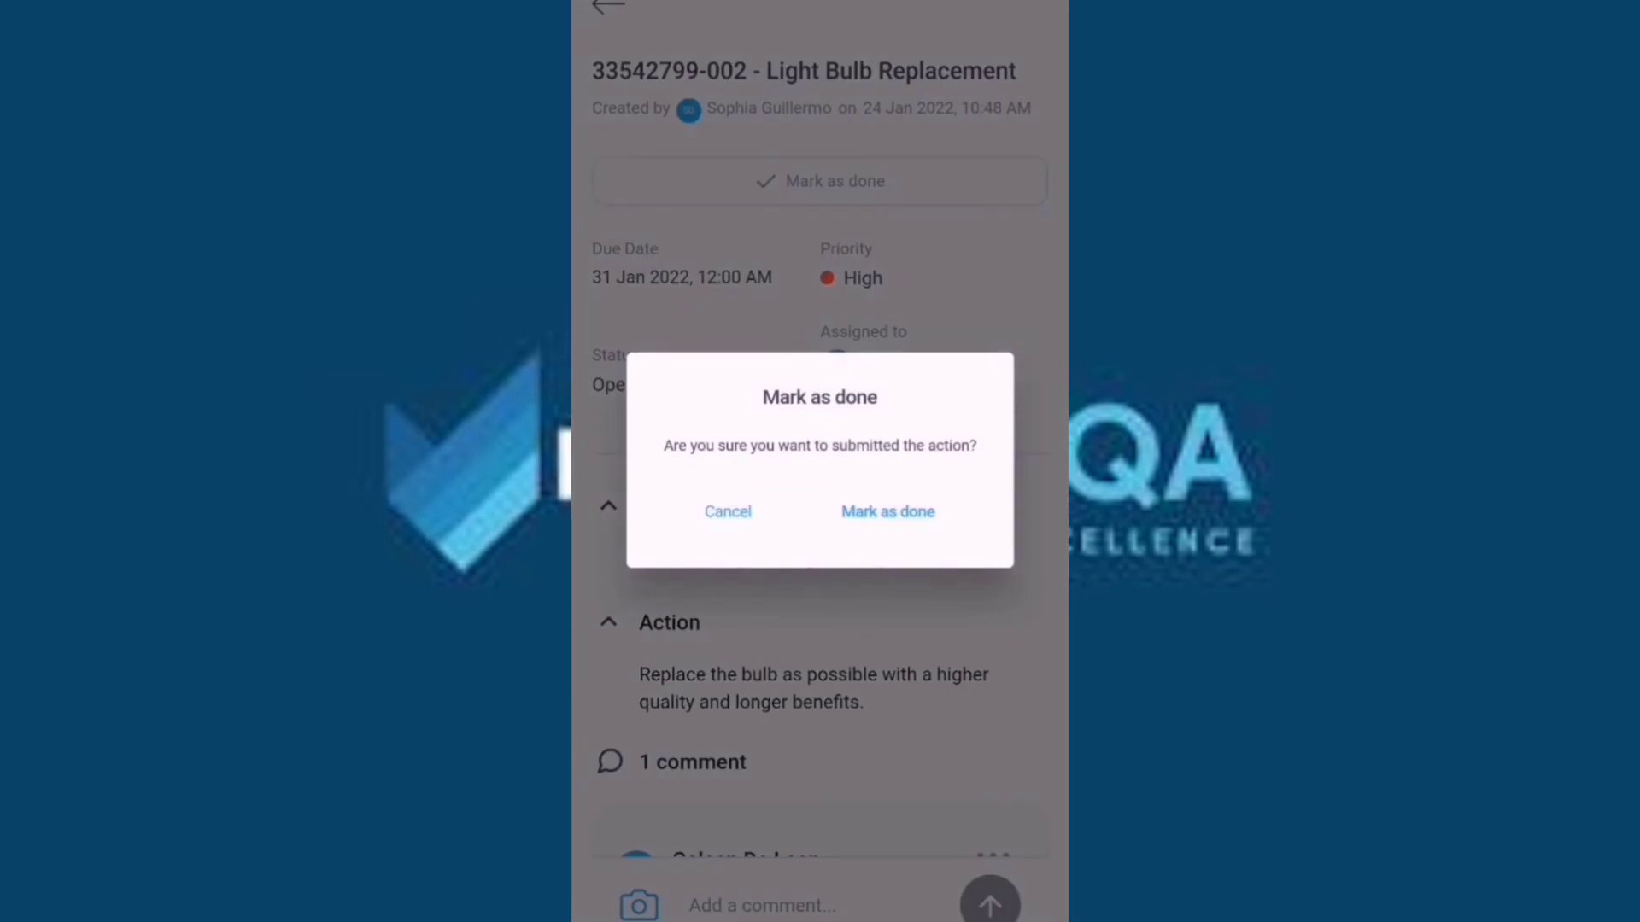
click(936, 517)
click(898, 509)
drag(1017, 597, 1053, 359)
scroll(820, 461, up, 3)
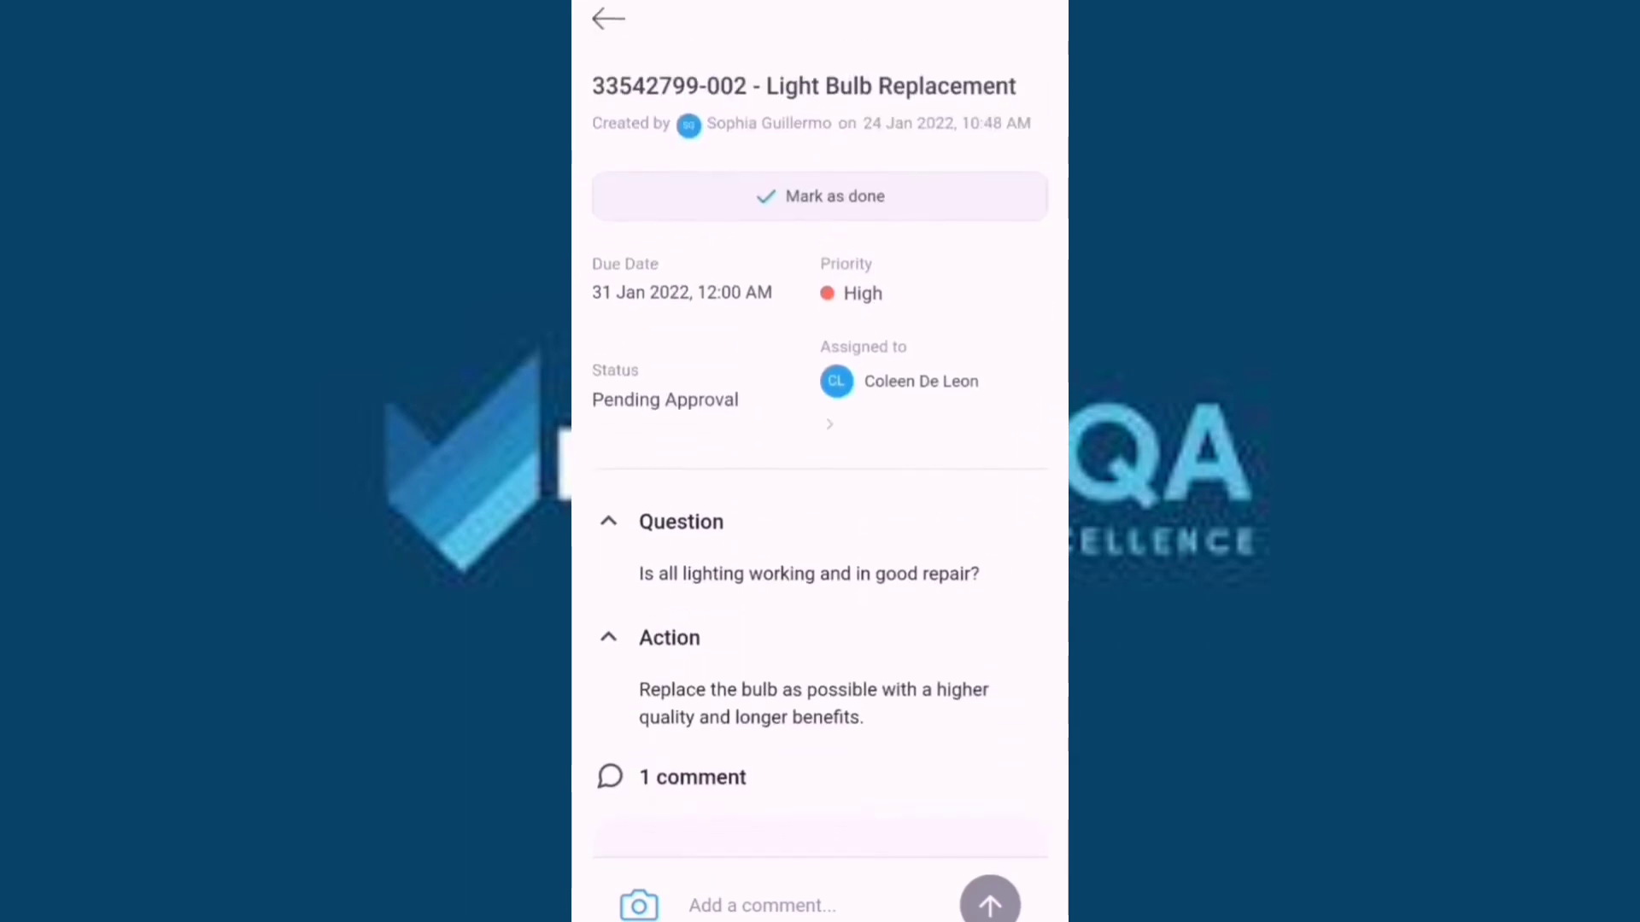
click(608, 7)
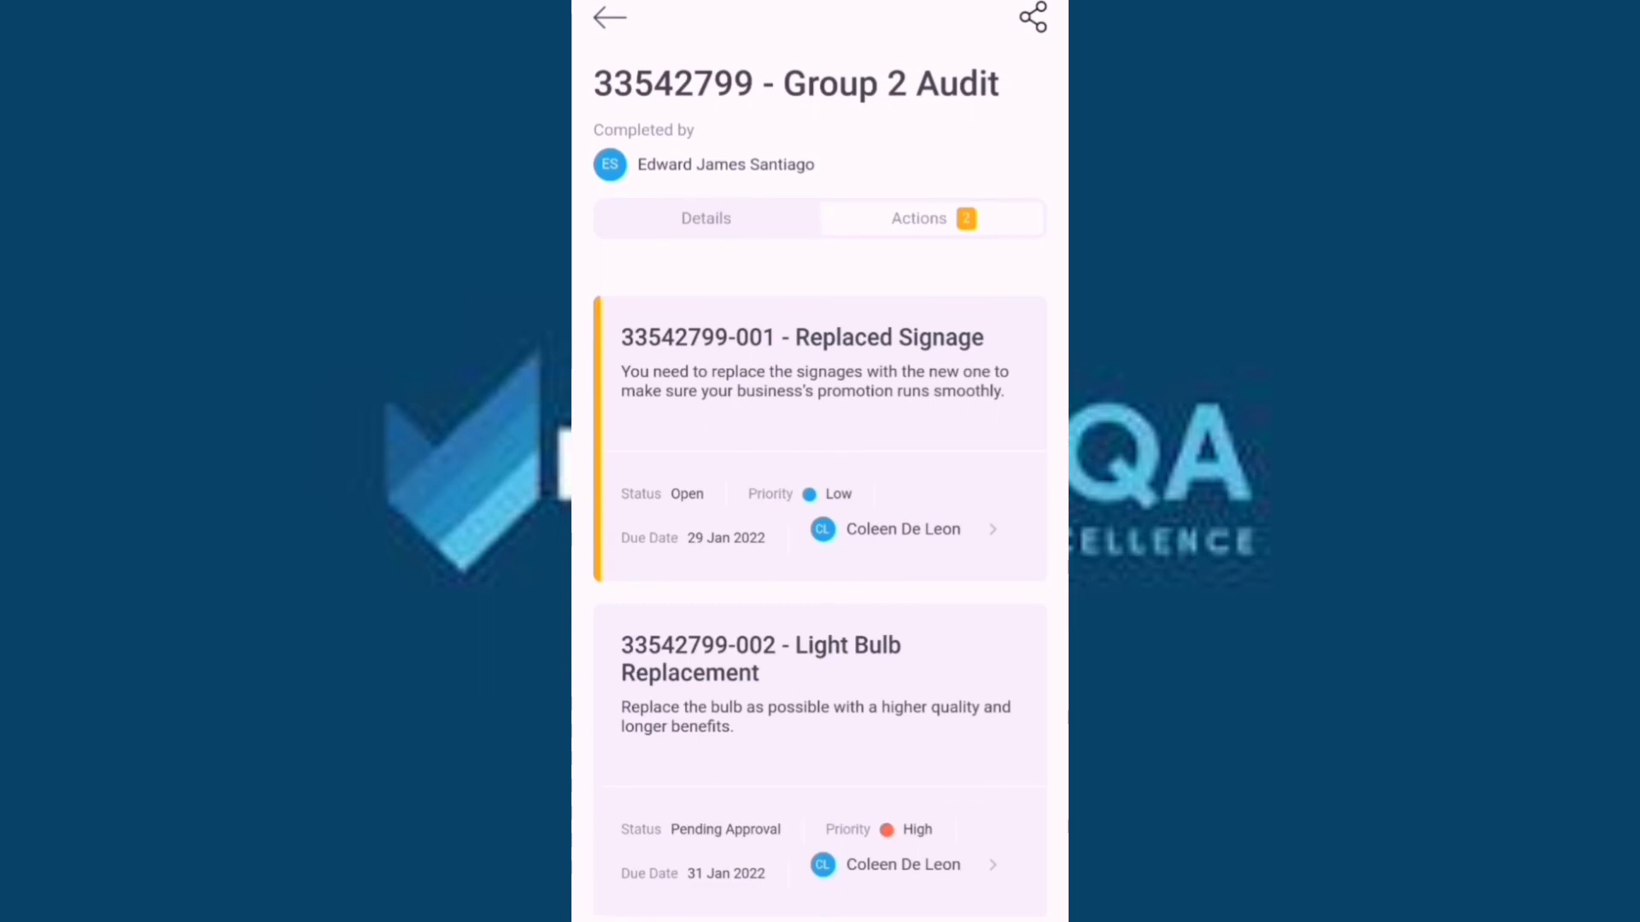
On Replaced Signage, comment that bigger customized signage is needed at the restaurant entrance.
click(985, 349)
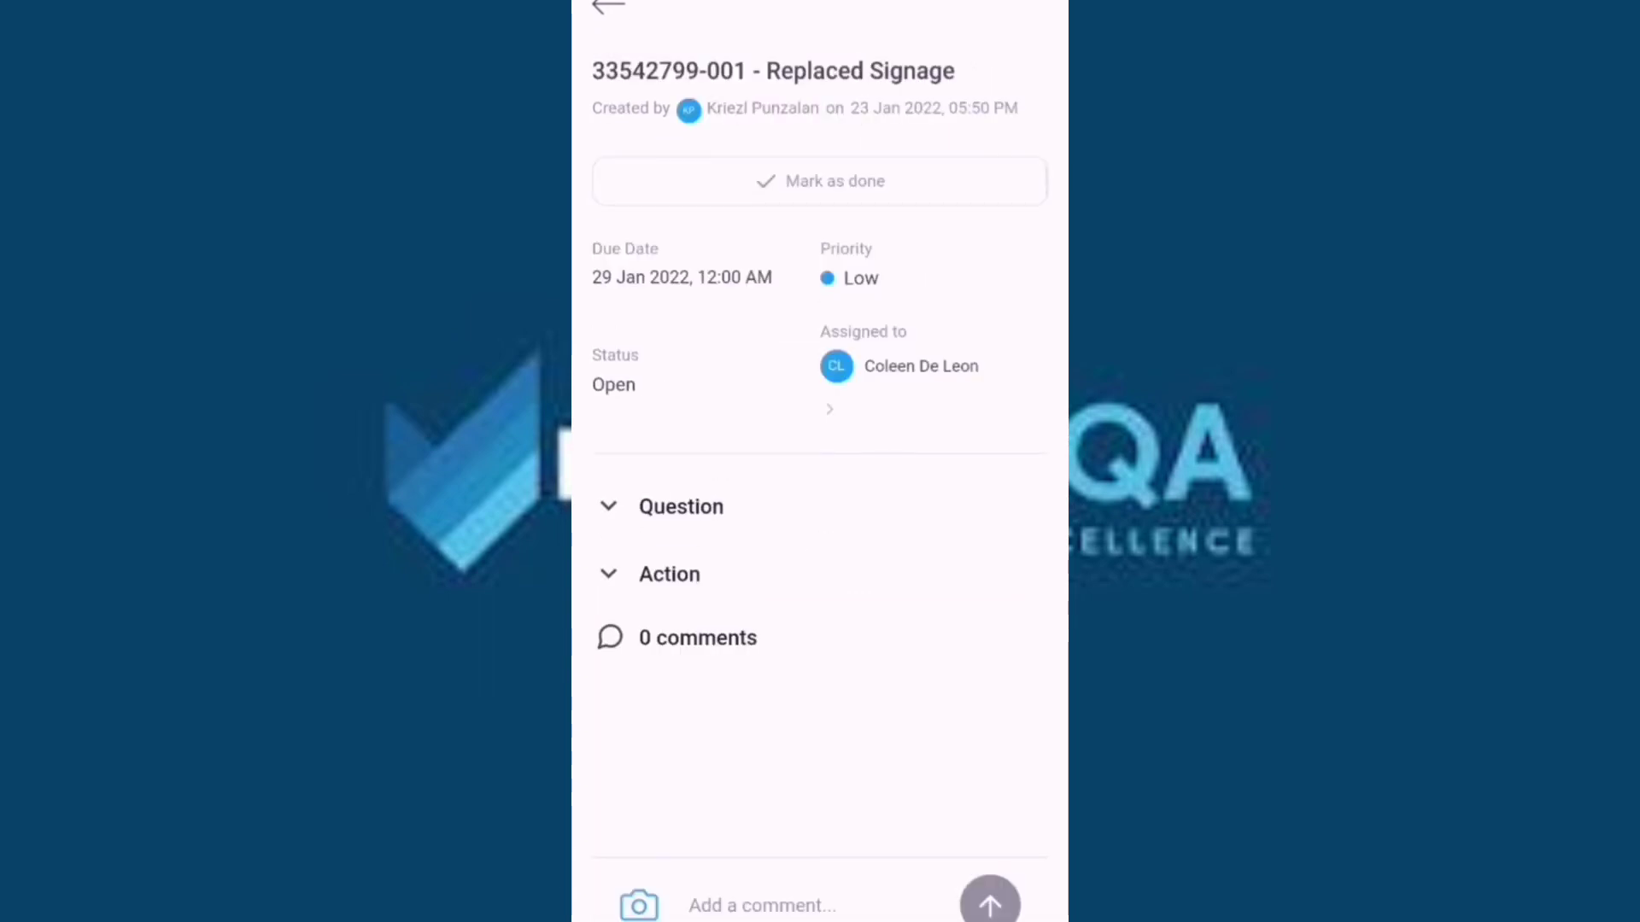
click(608, 505)
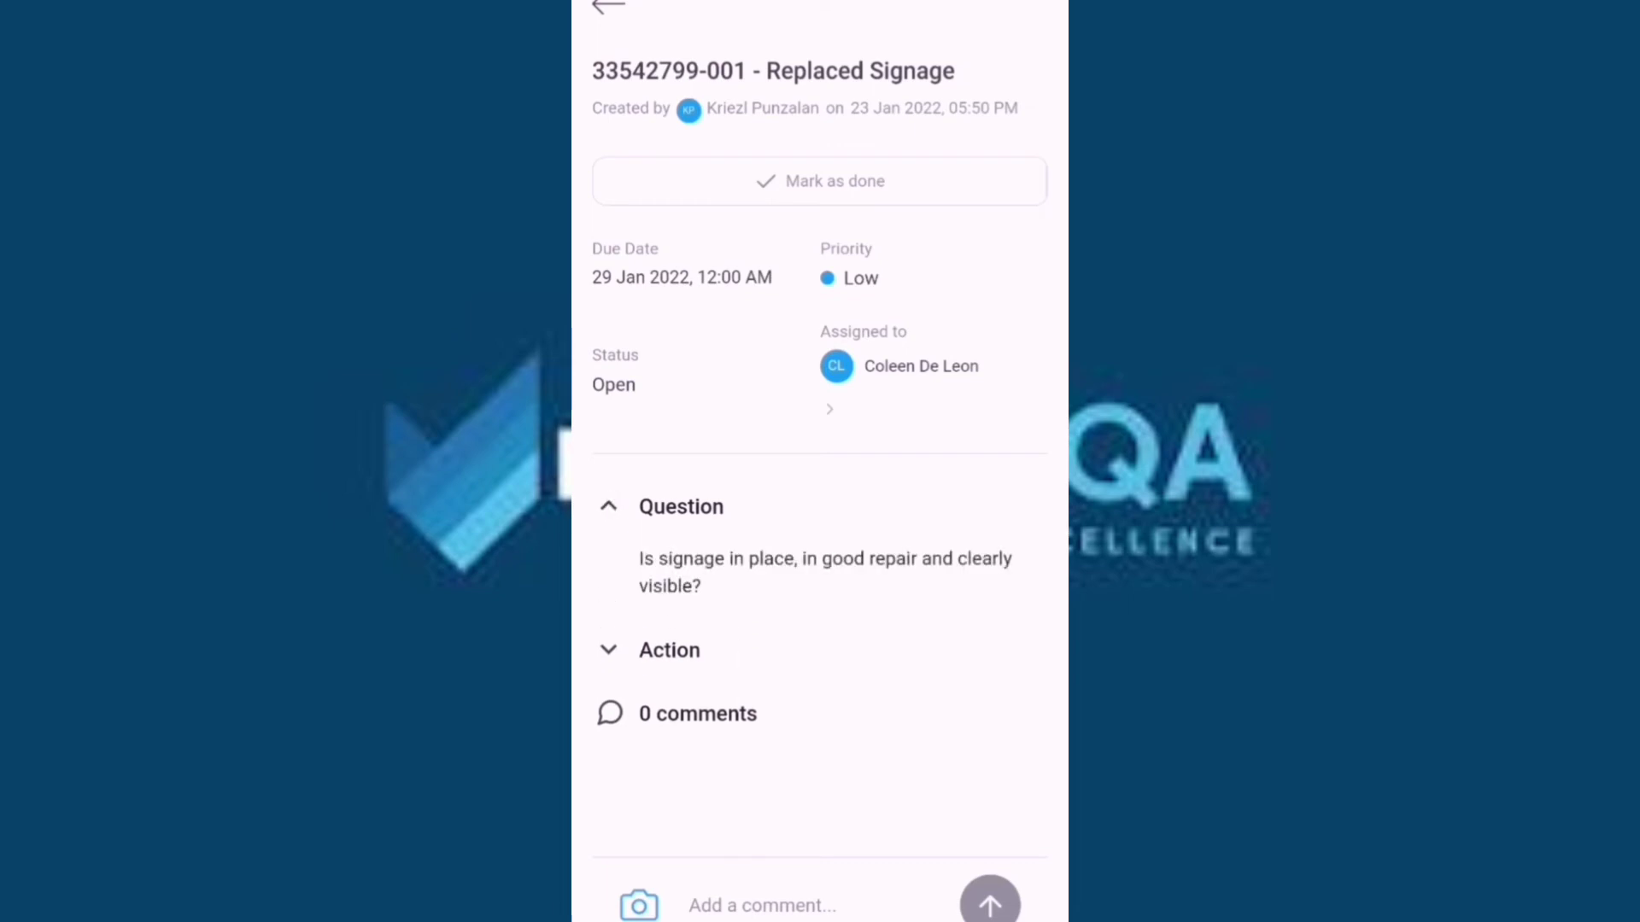
click(608, 650)
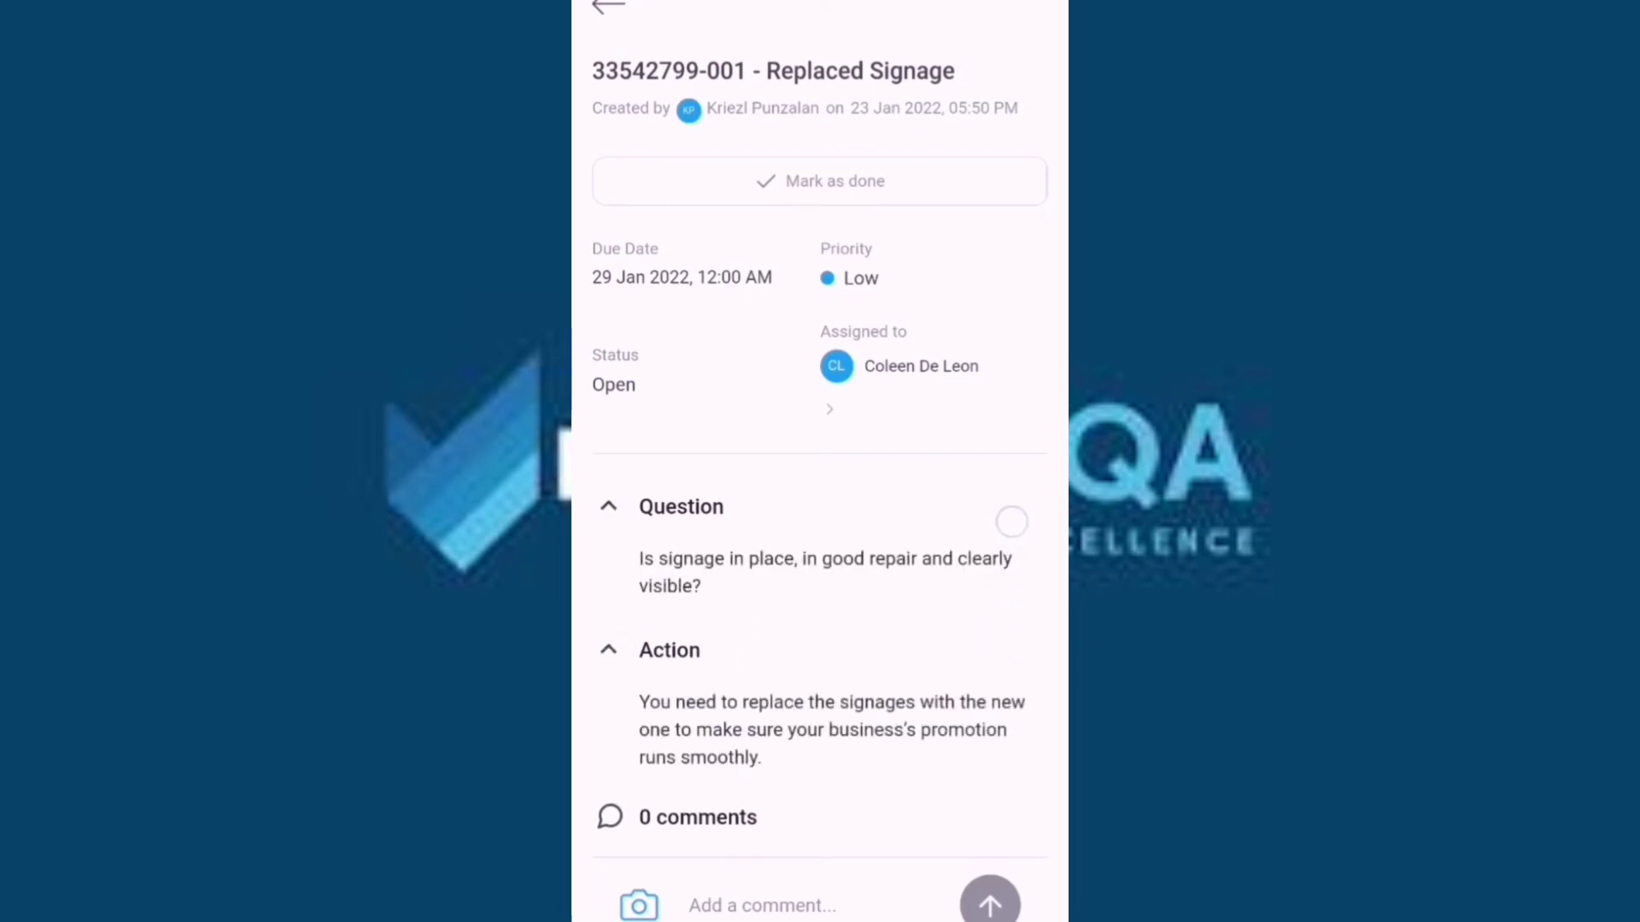
click(819, 908)
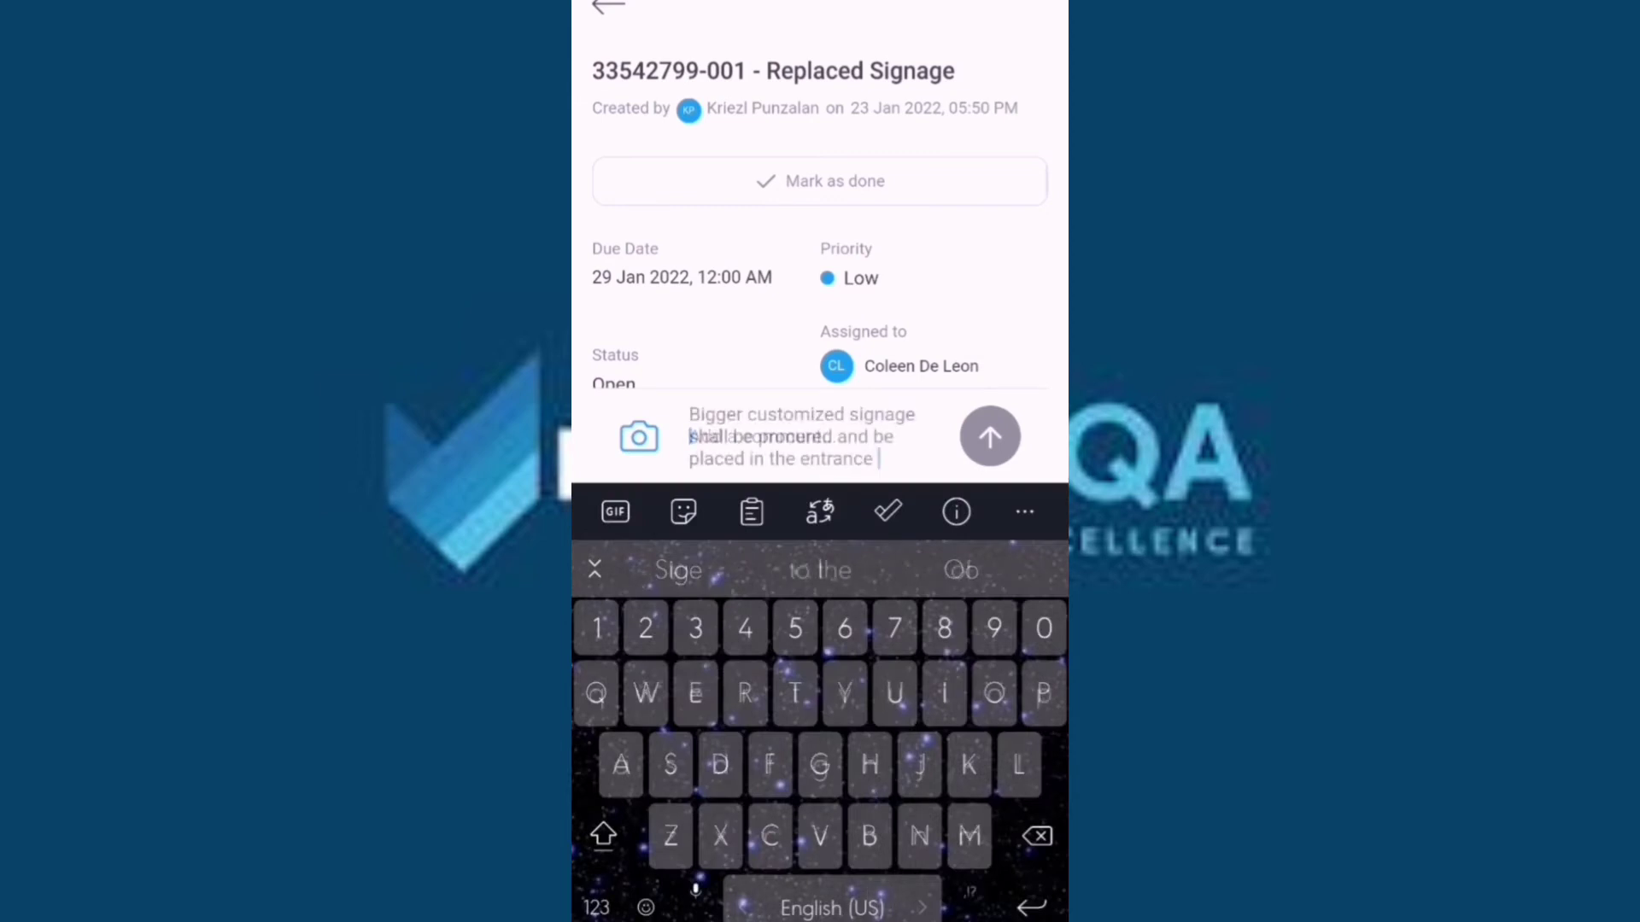
text(of th)
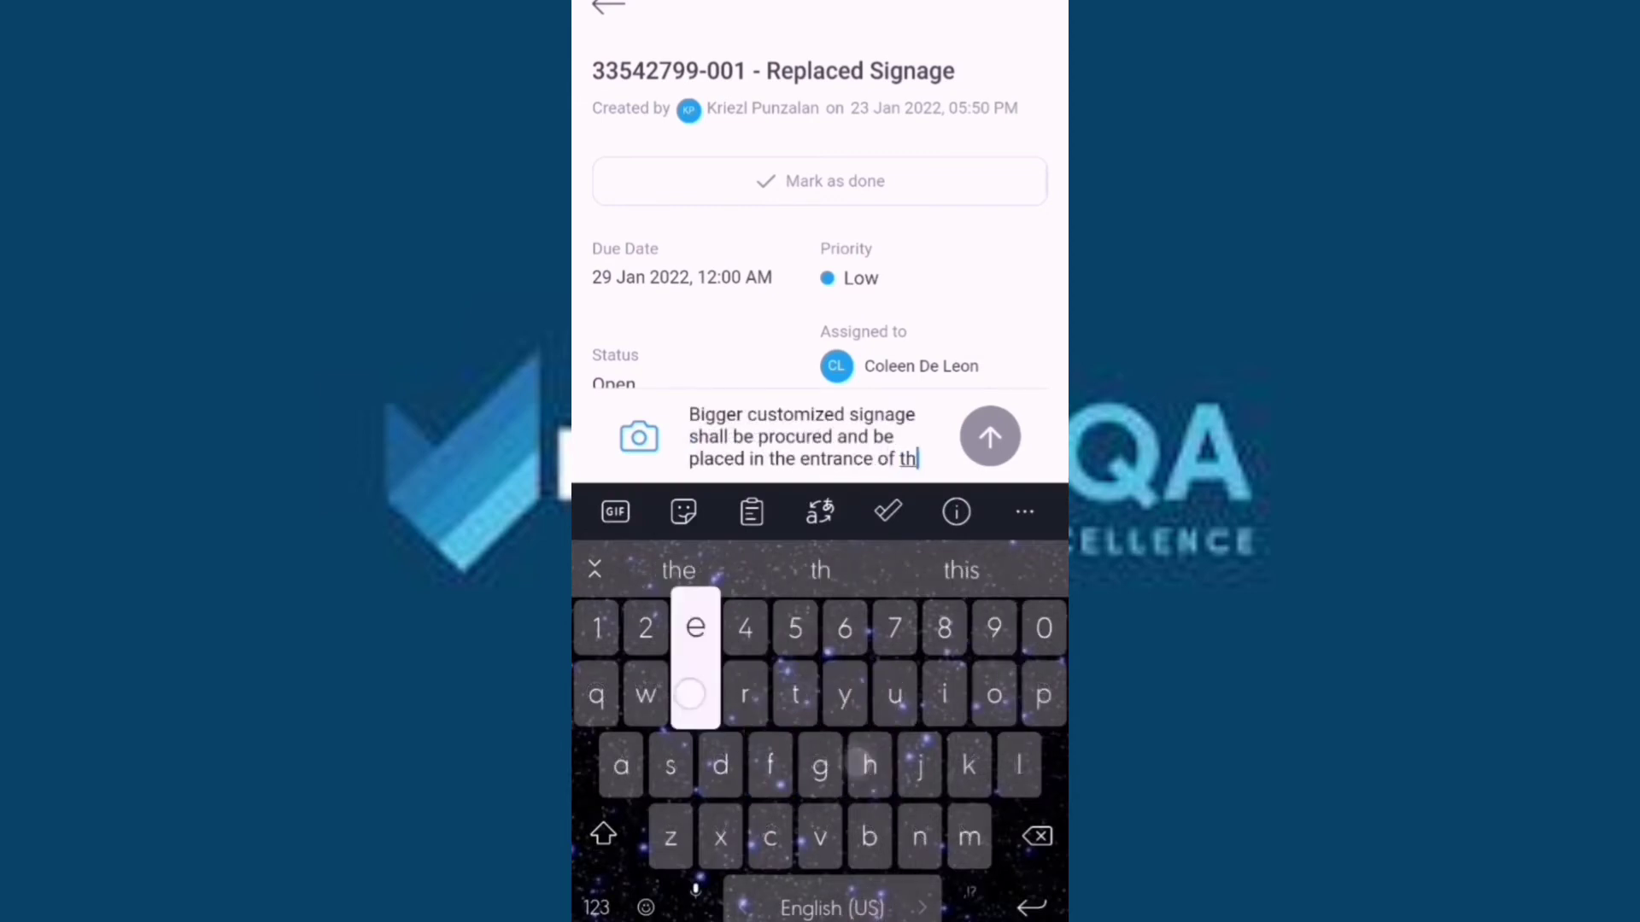
text(e restaurant )
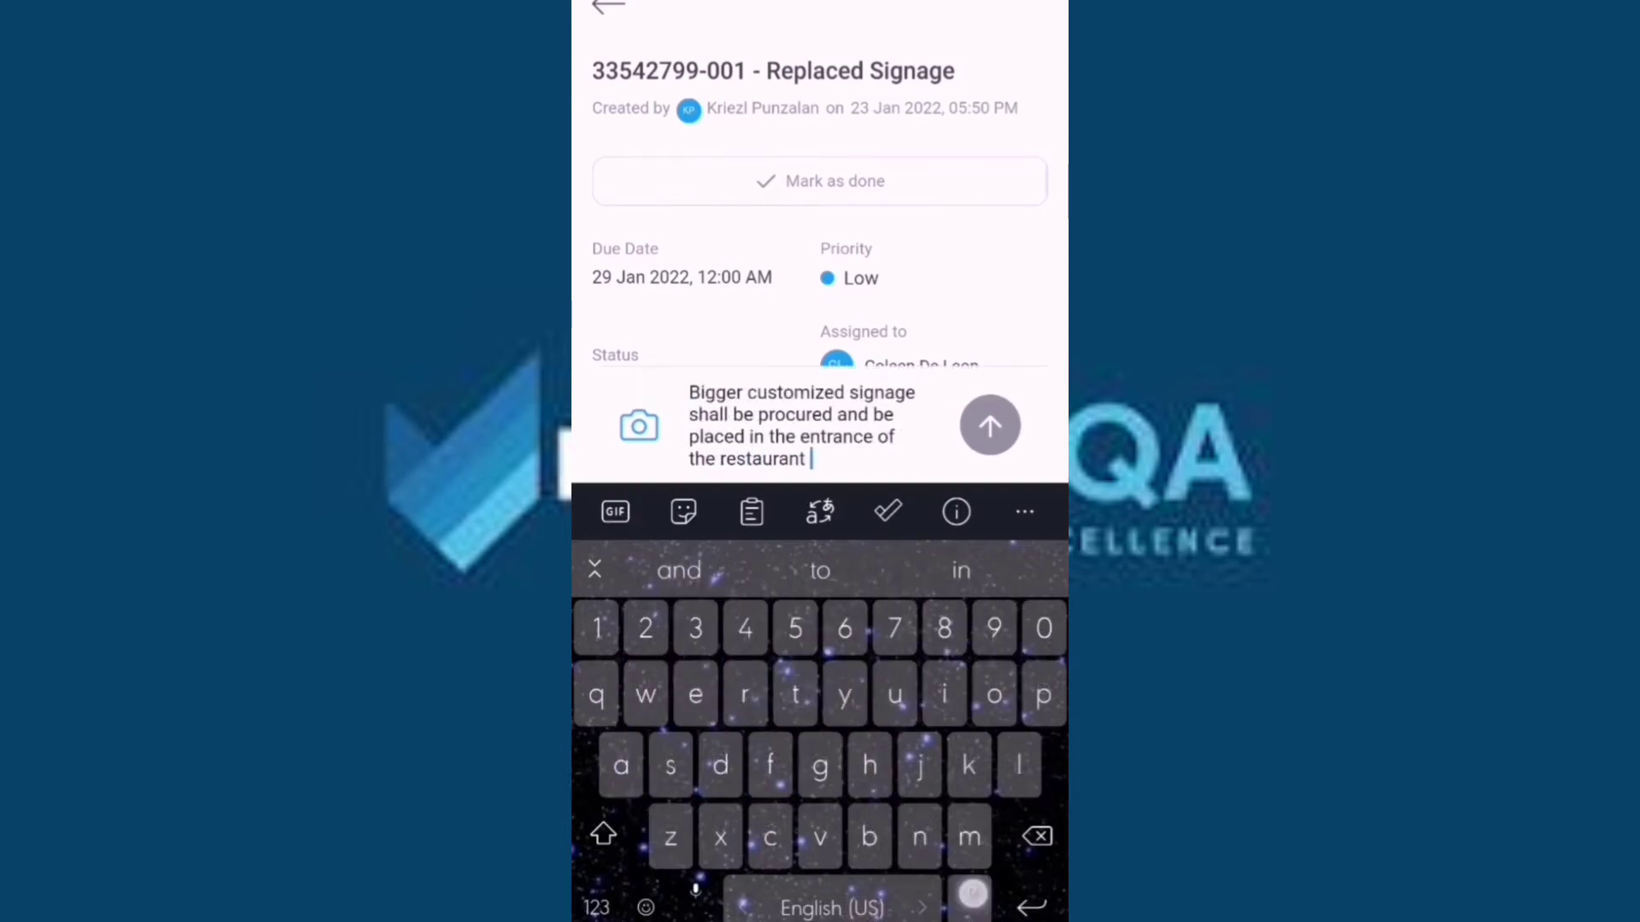
text(.)
click(990, 426)
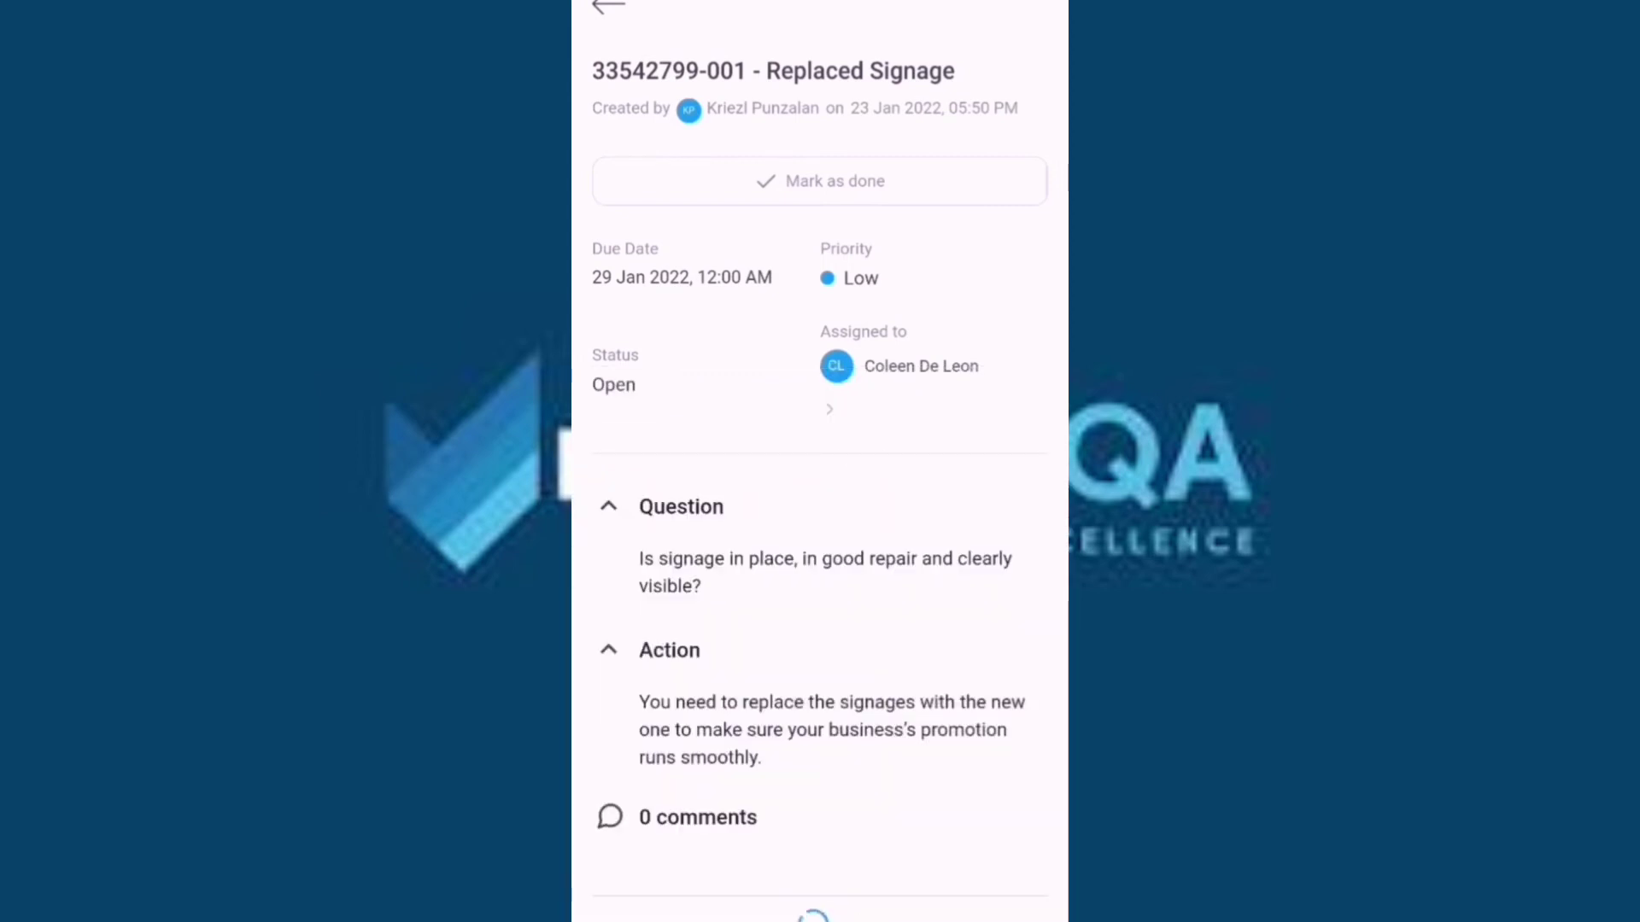
Mark Replaced Signage as done and confirm it.
drag(953, 709, 1027, 470)
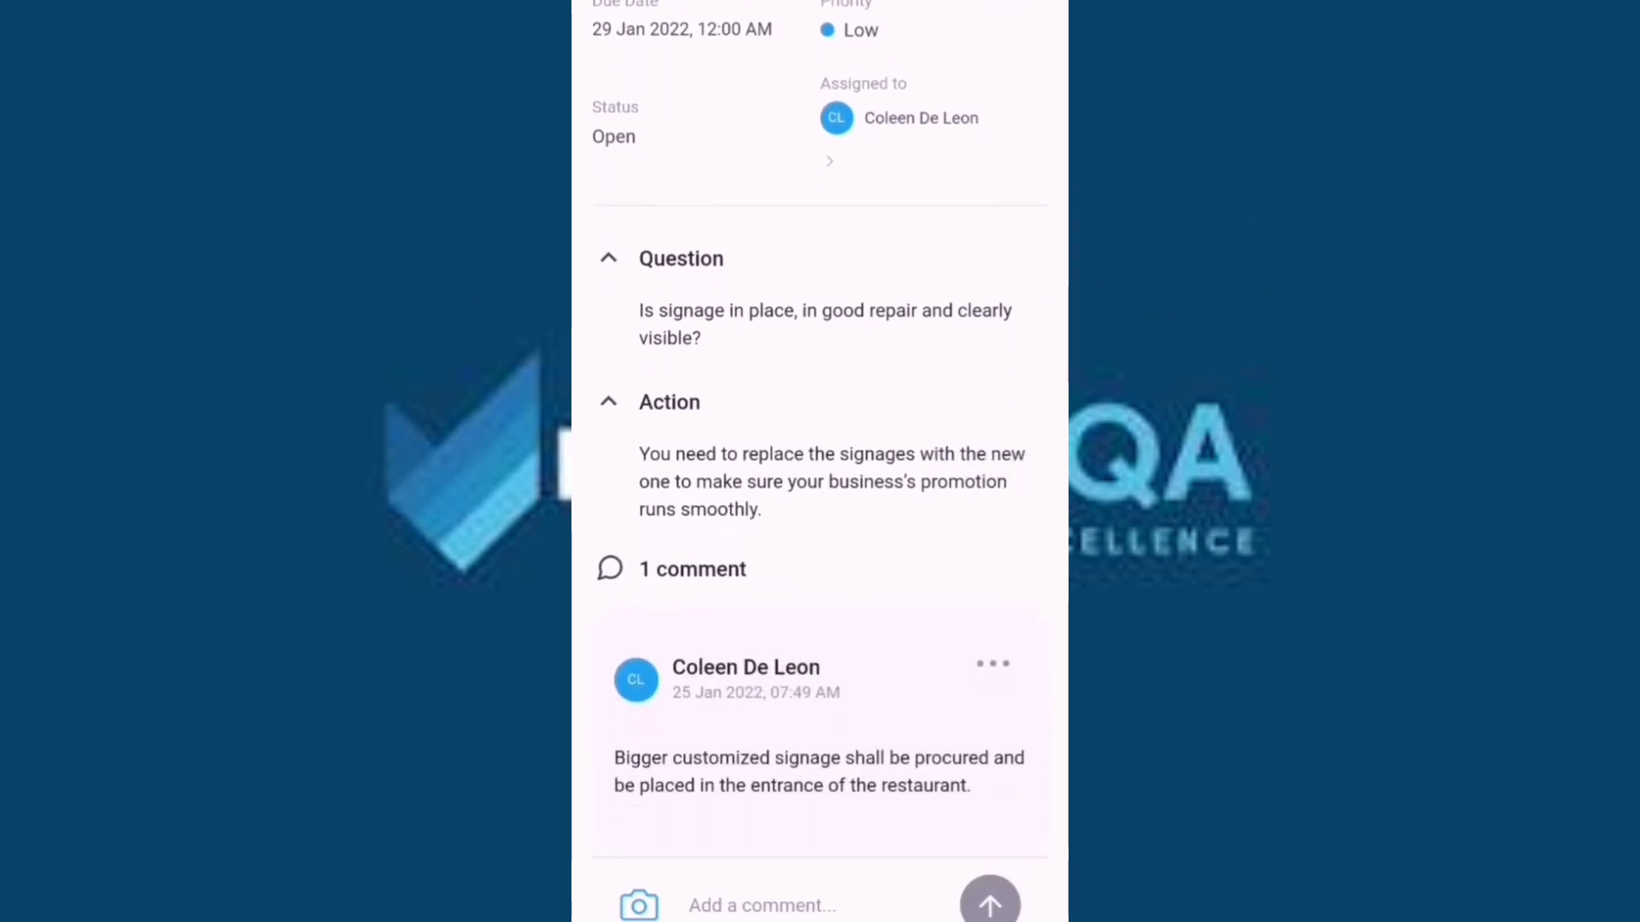
drag(1012, 521, 1001, 791)
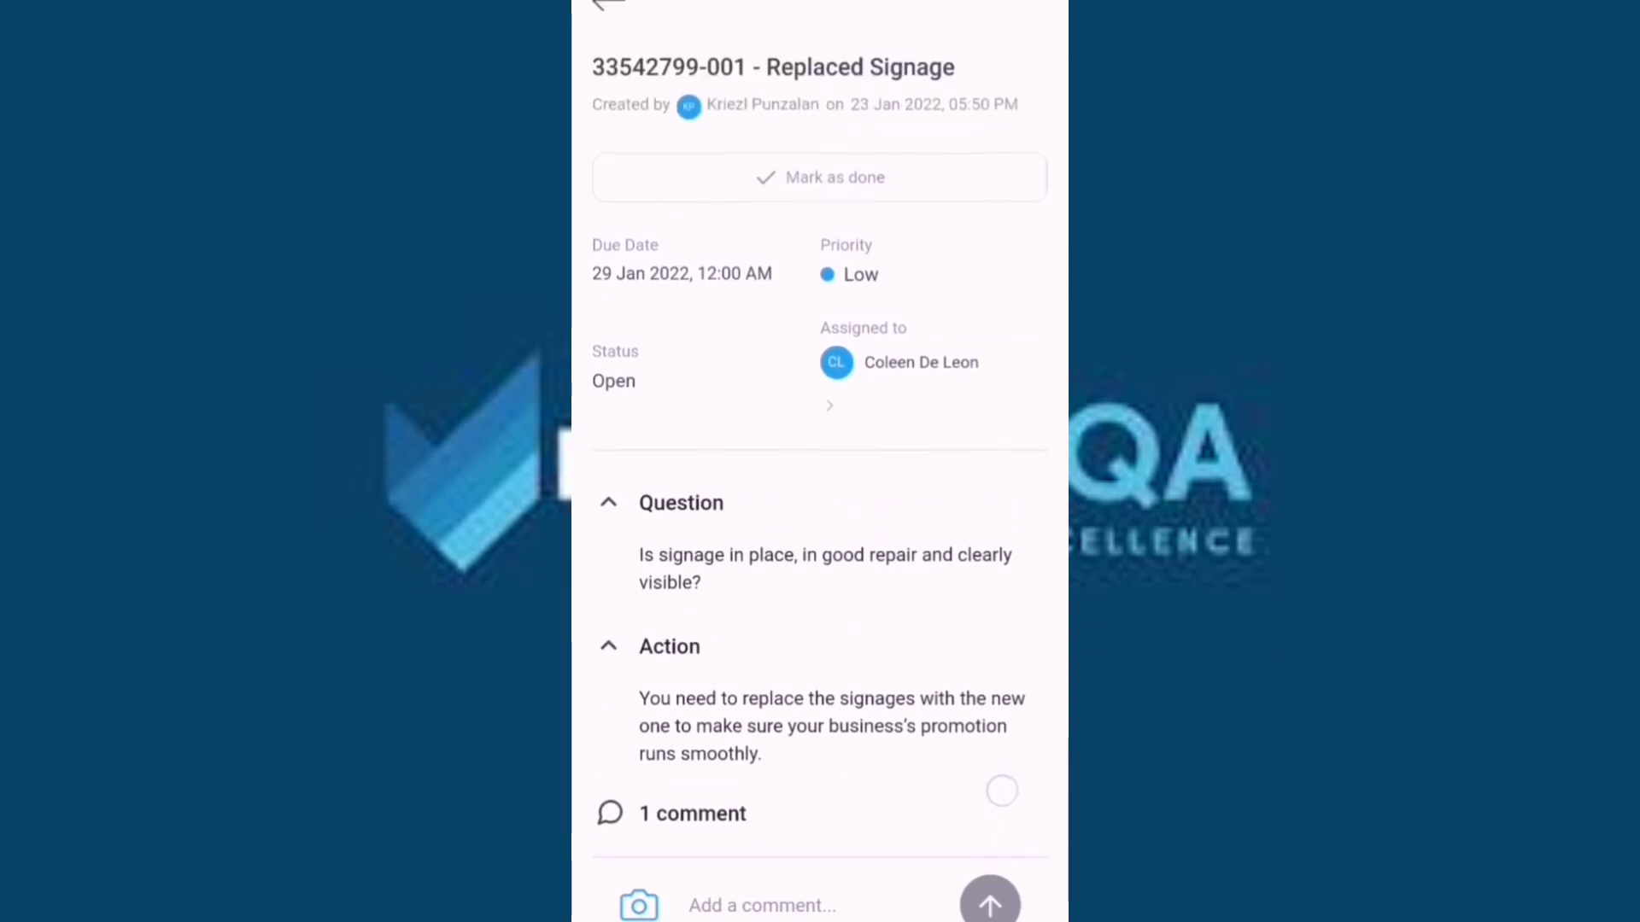
click(939, 184)
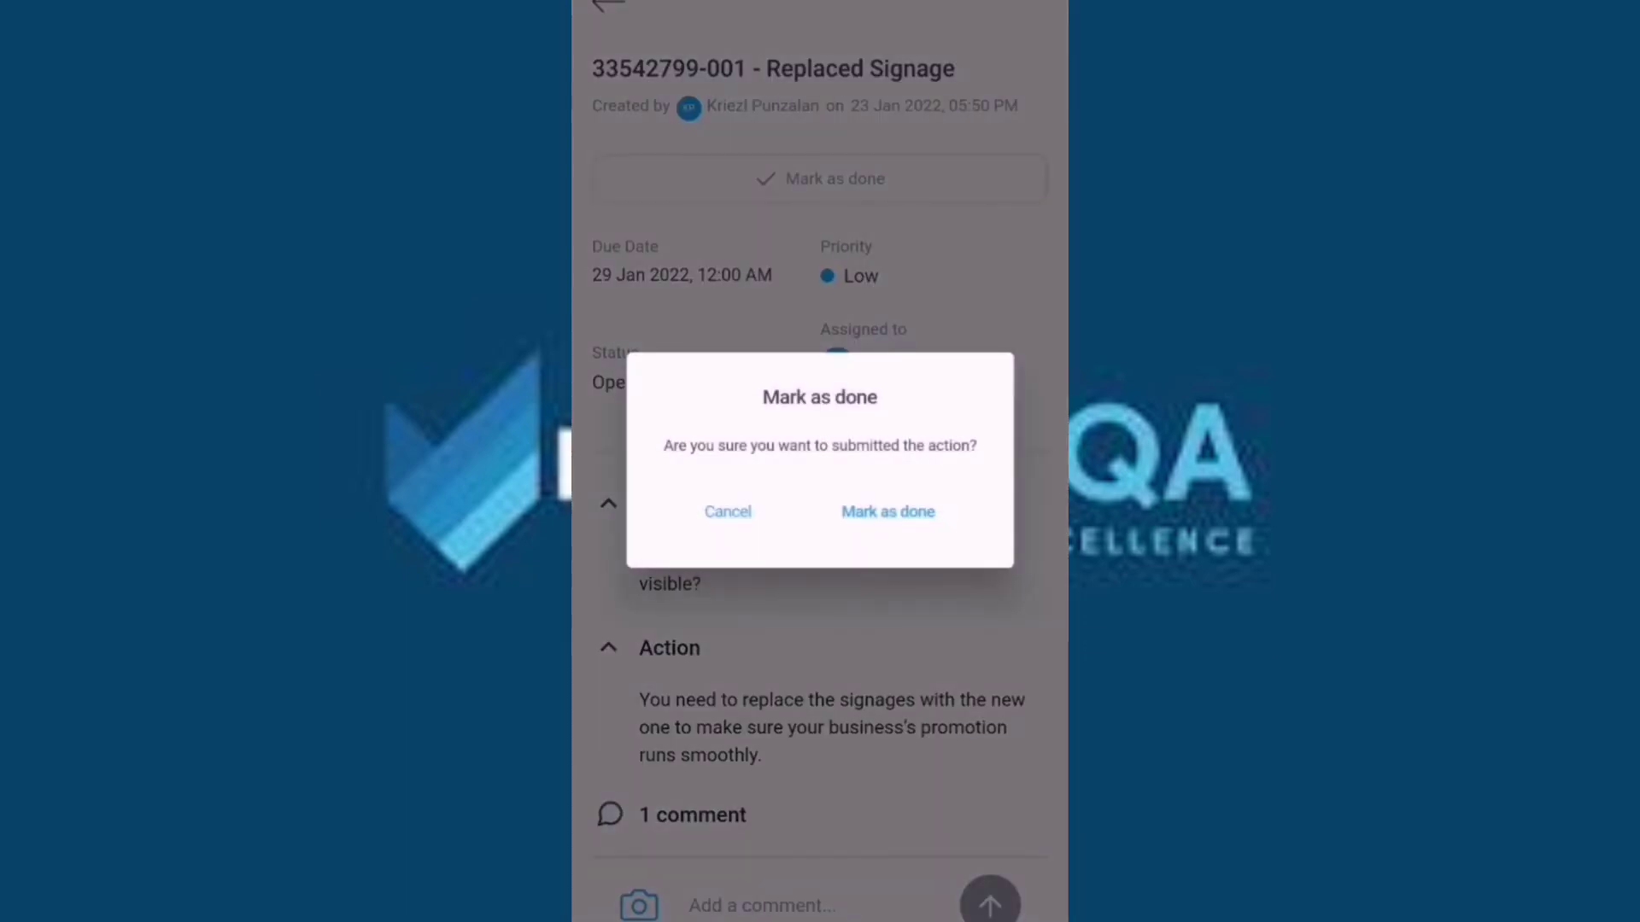
click(902, 513)
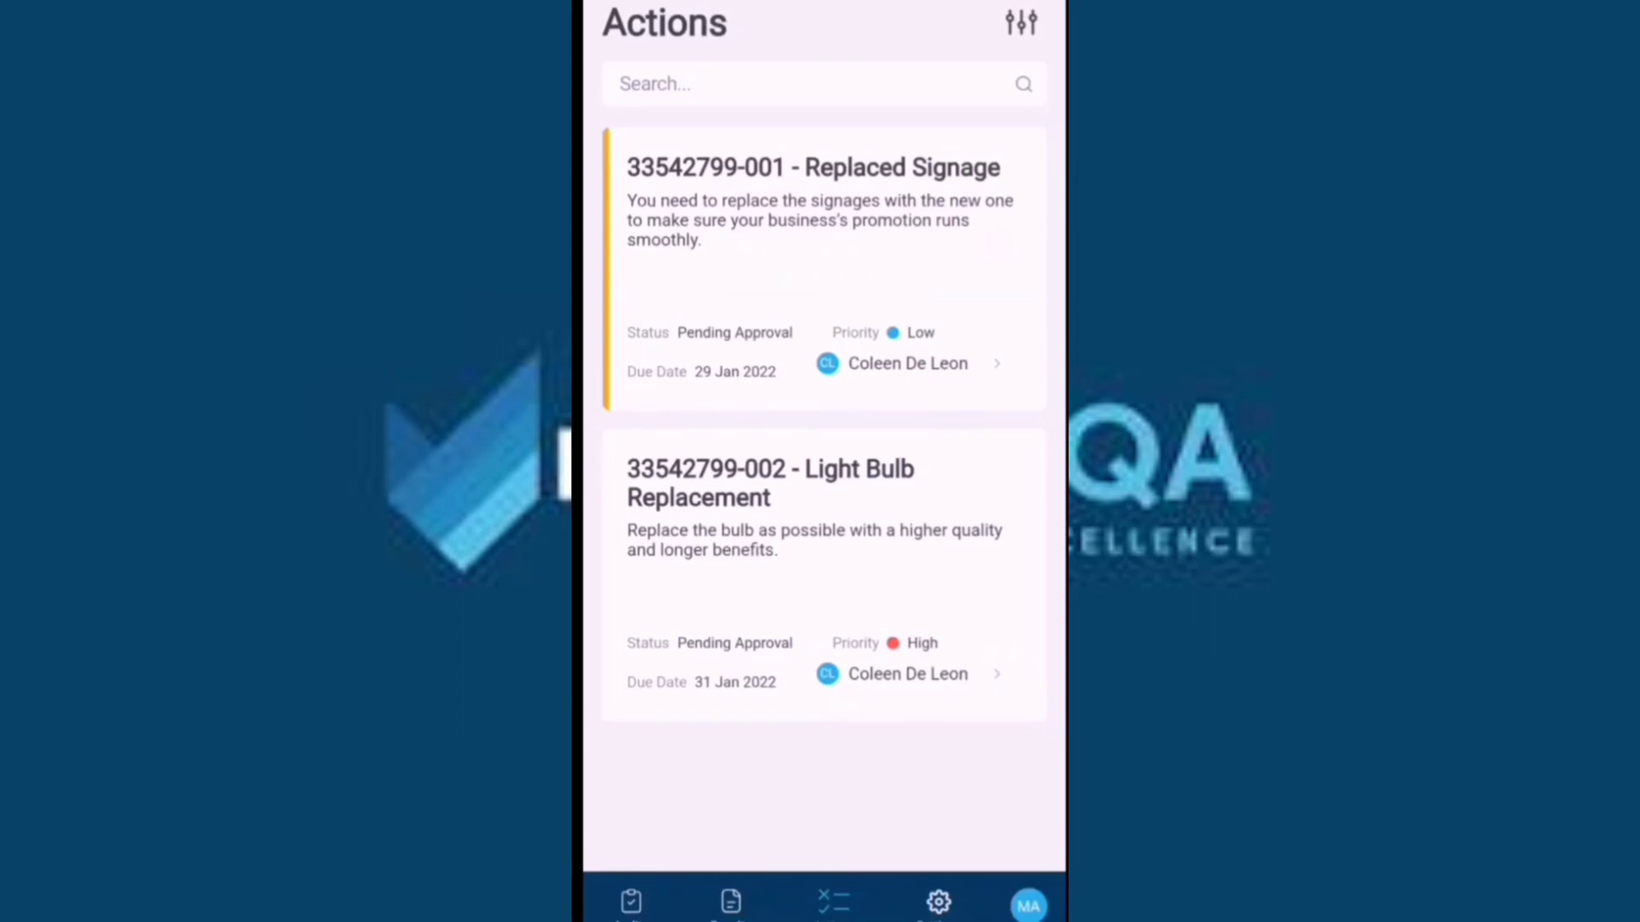
Review Replaced Signage's question, action and comment, then approve it and confirm.
click(825, 269)
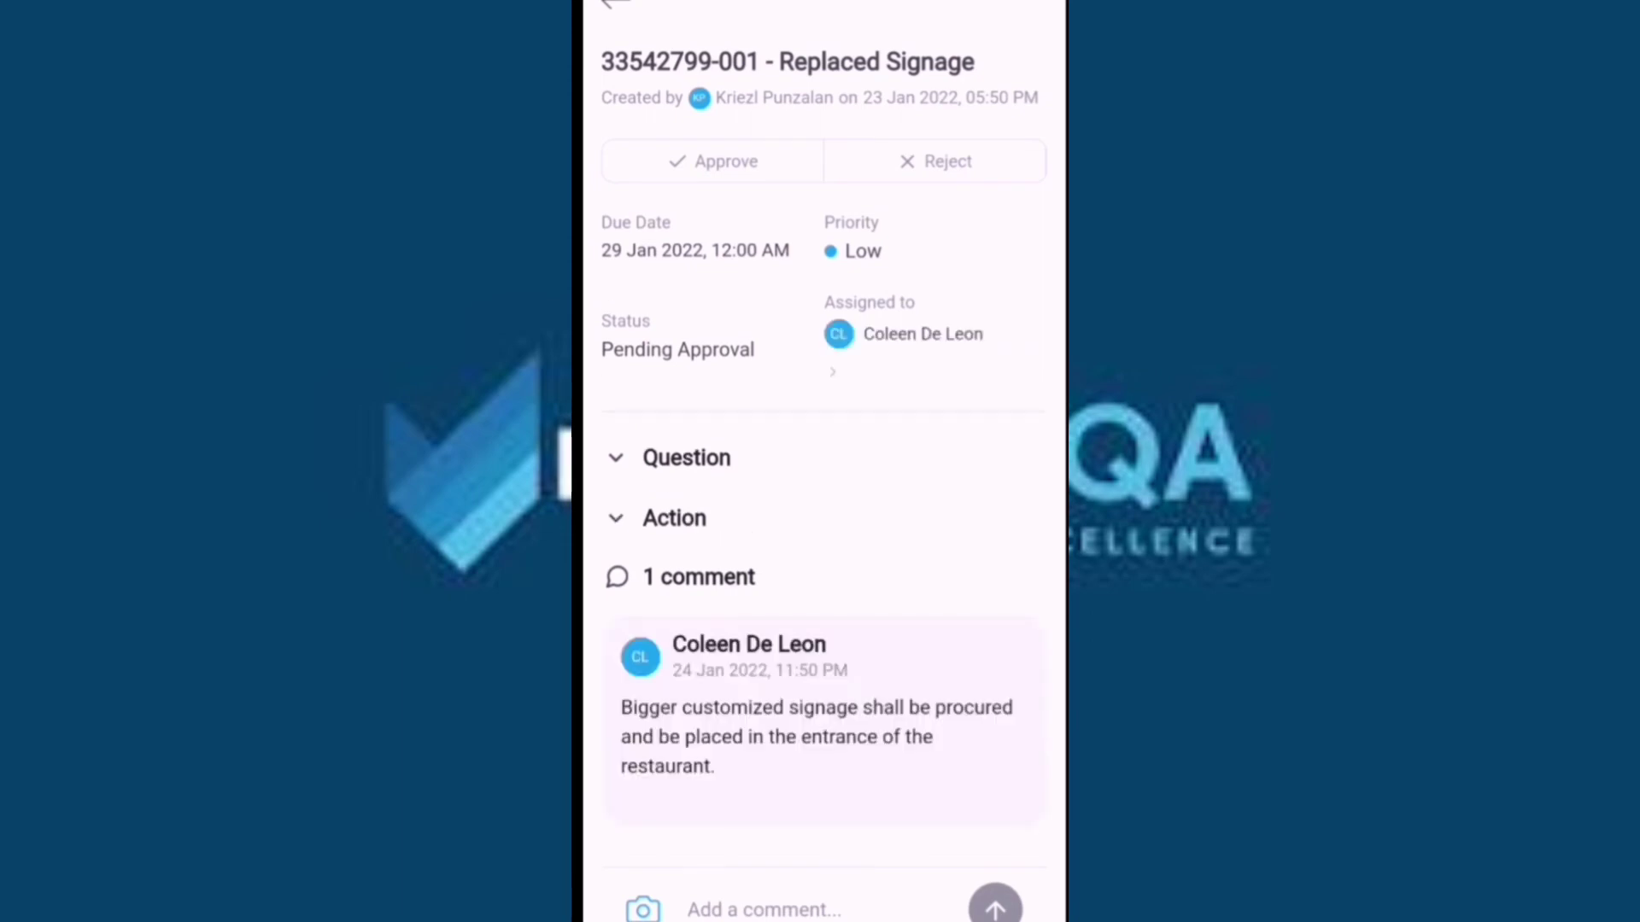
click(616, 459)
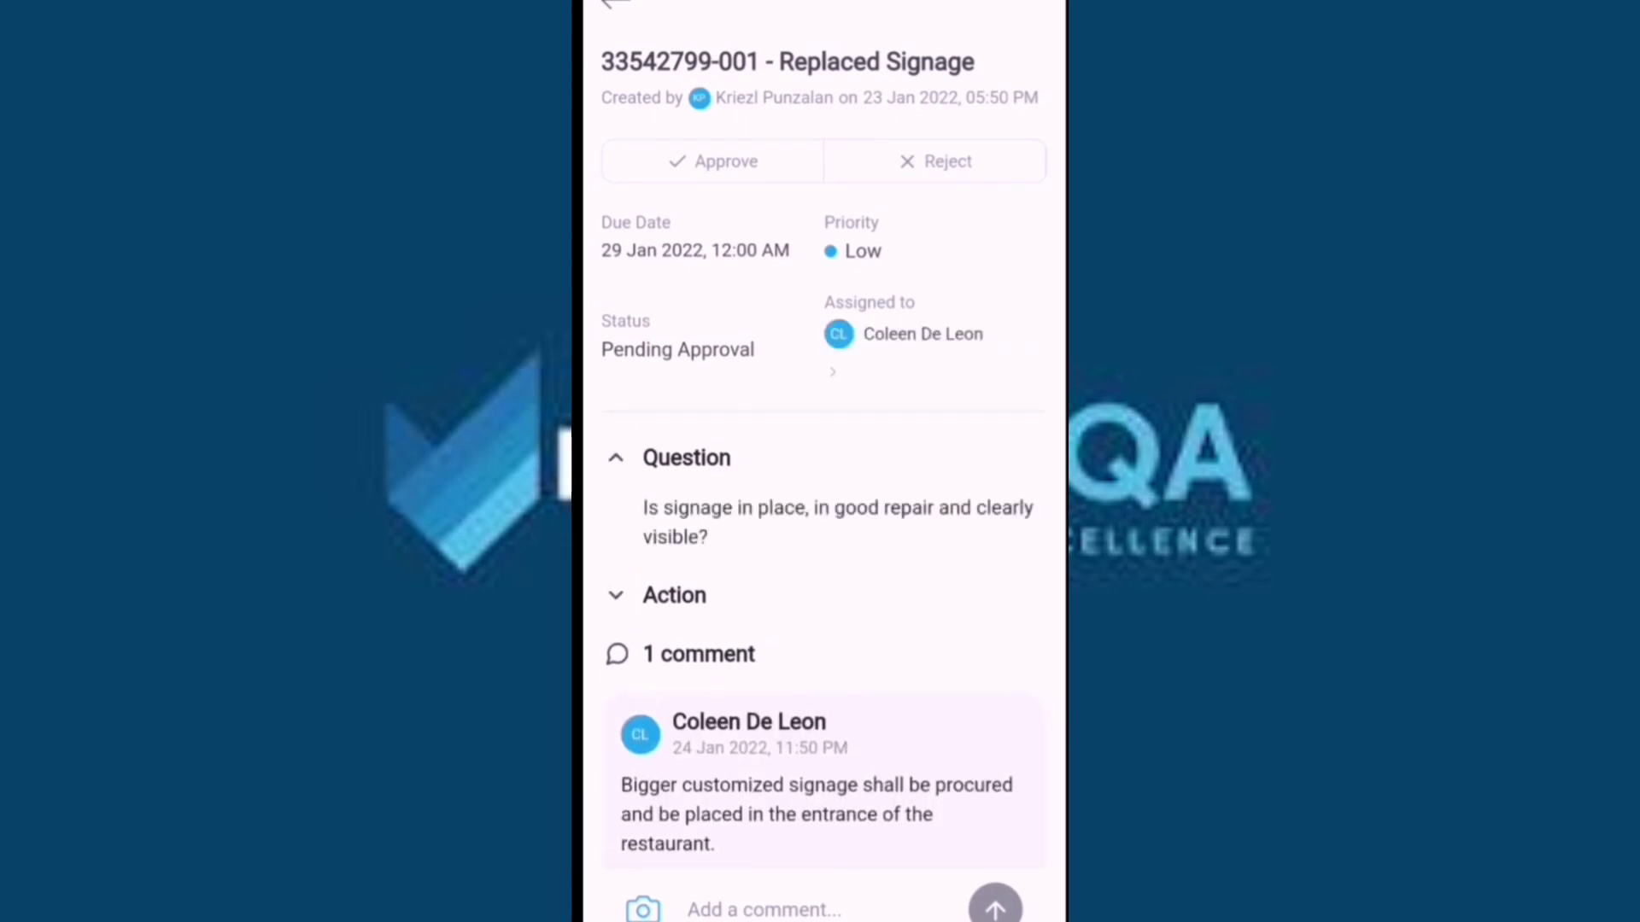
click(848, 598)
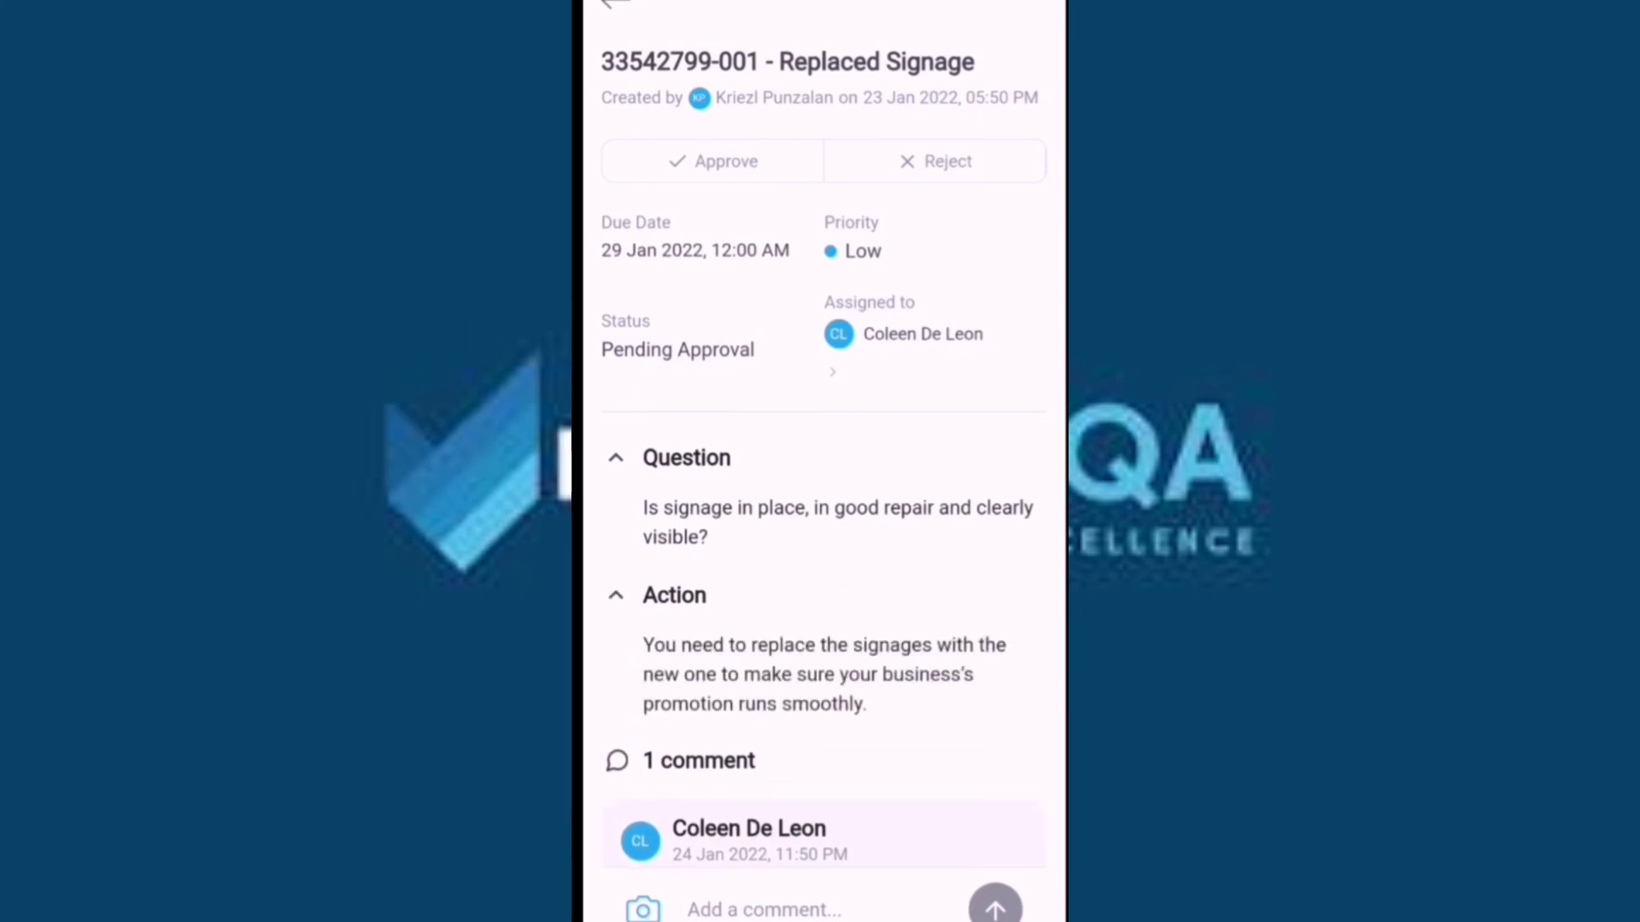
scroll(820, 513, down, 3)
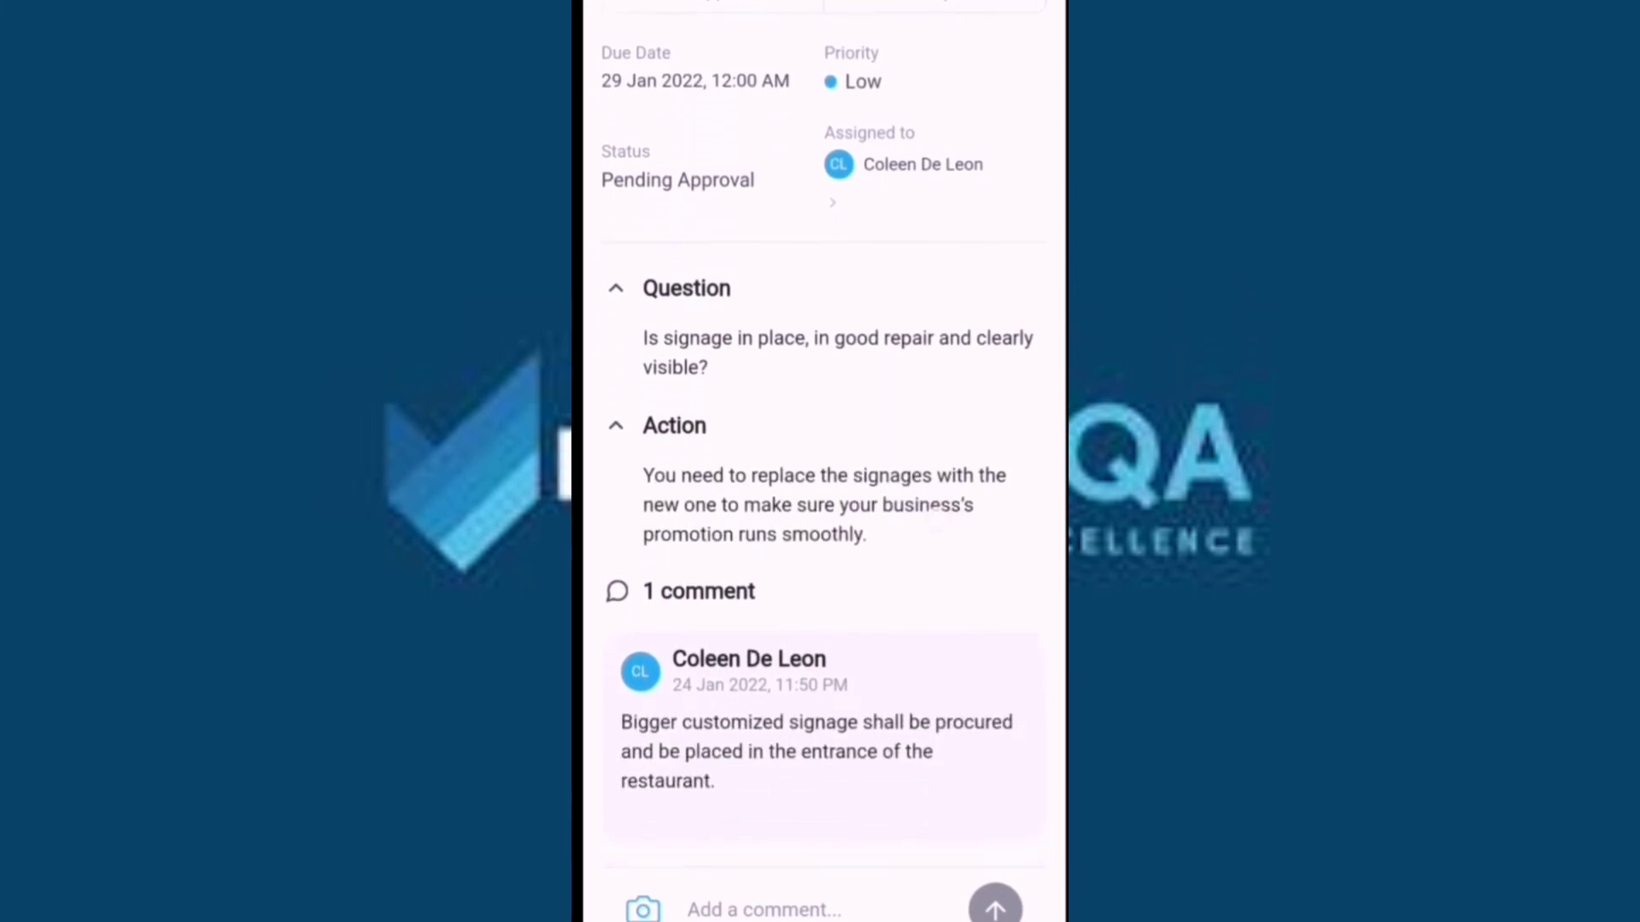
scroll(820, 512, down, 1)
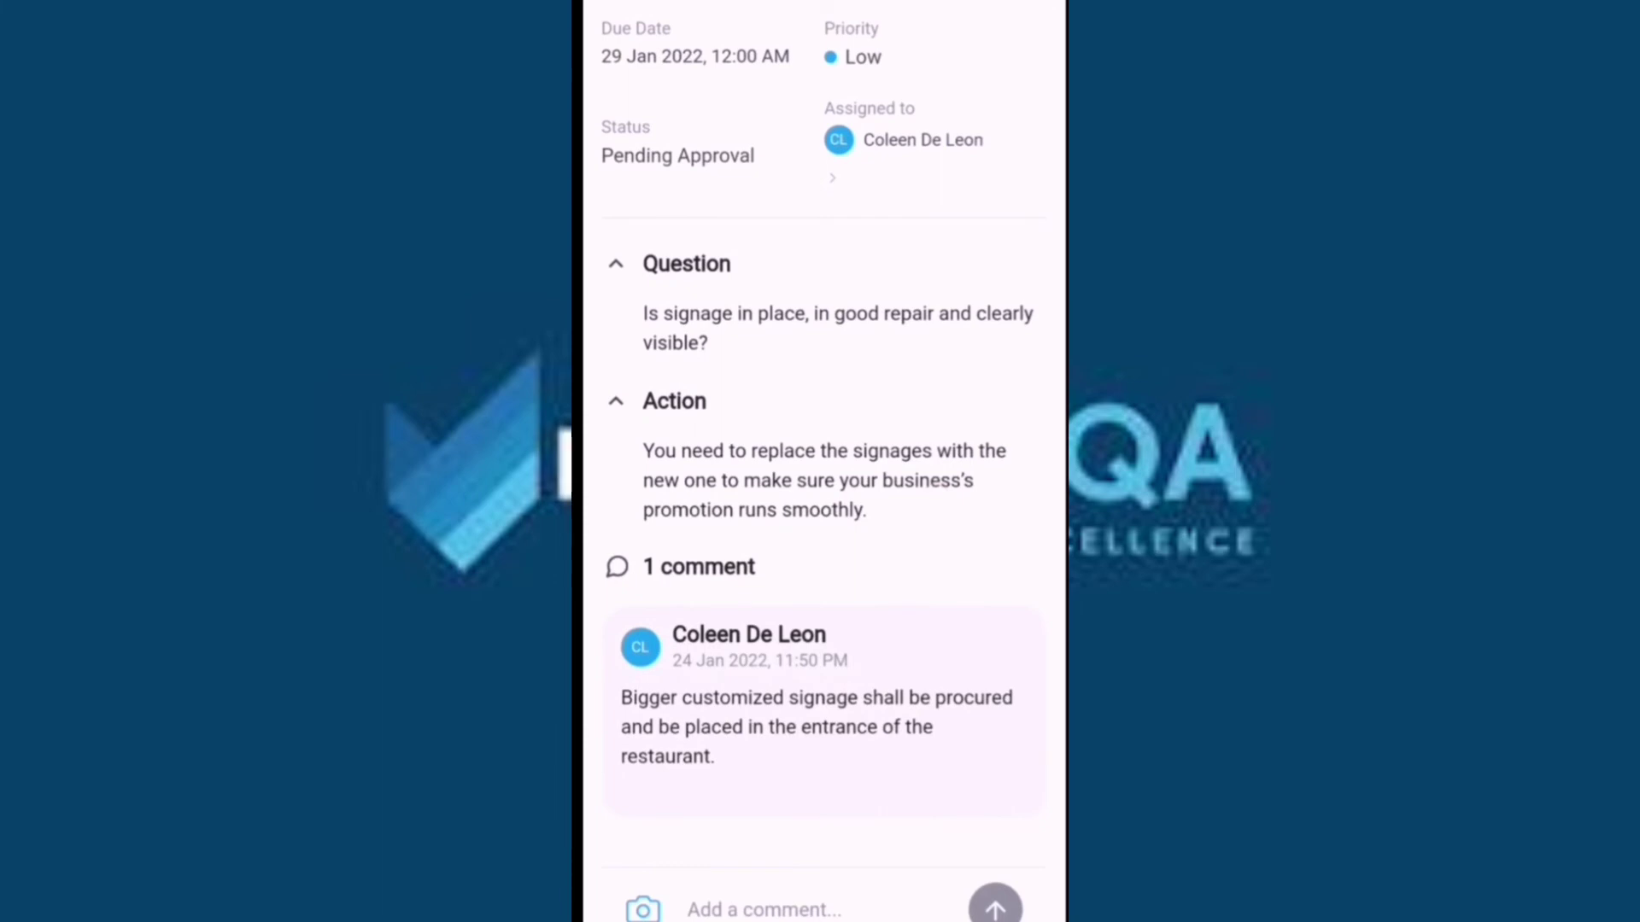
scroll(818, 419, up, 4)
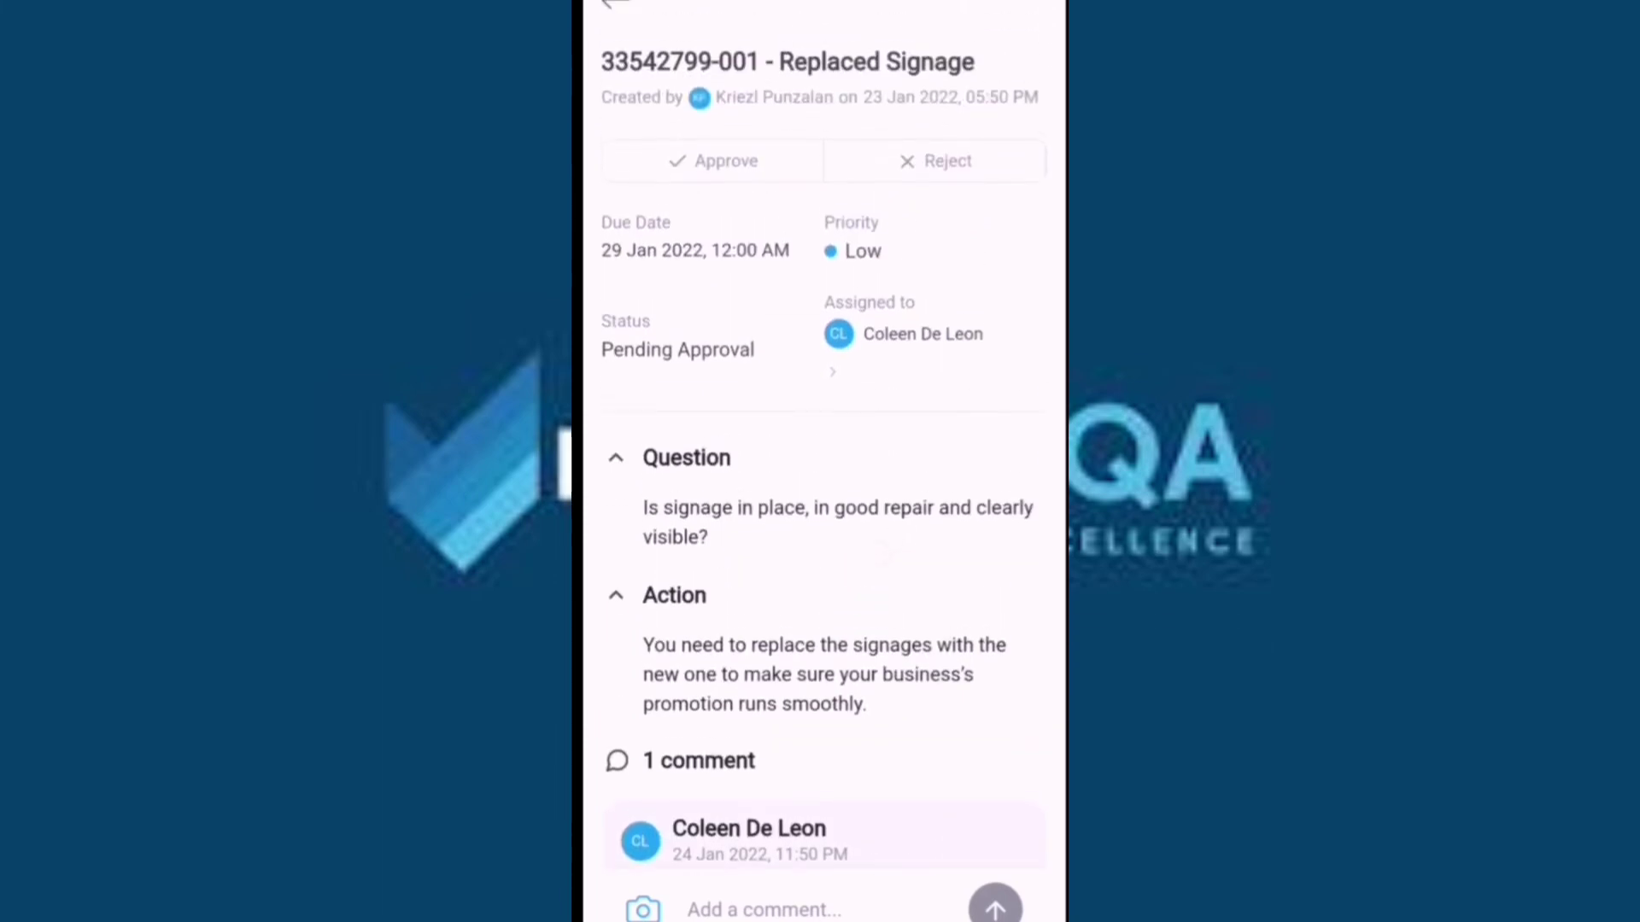
scroll(820, 512, down, 1)
click(713, 161)
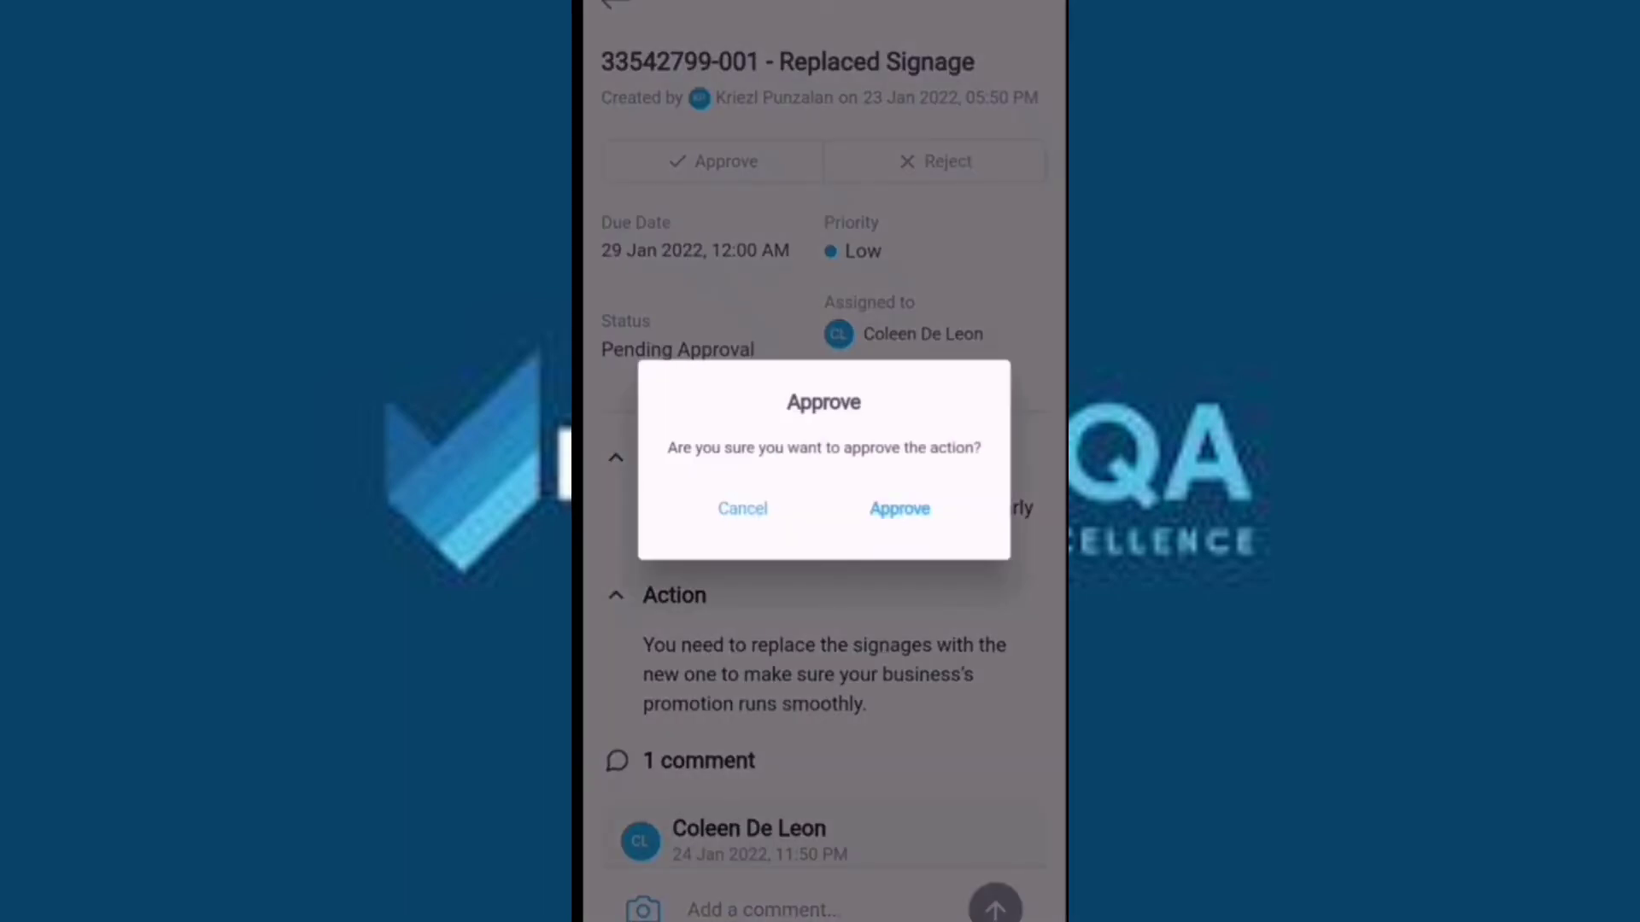
click(899, 508)
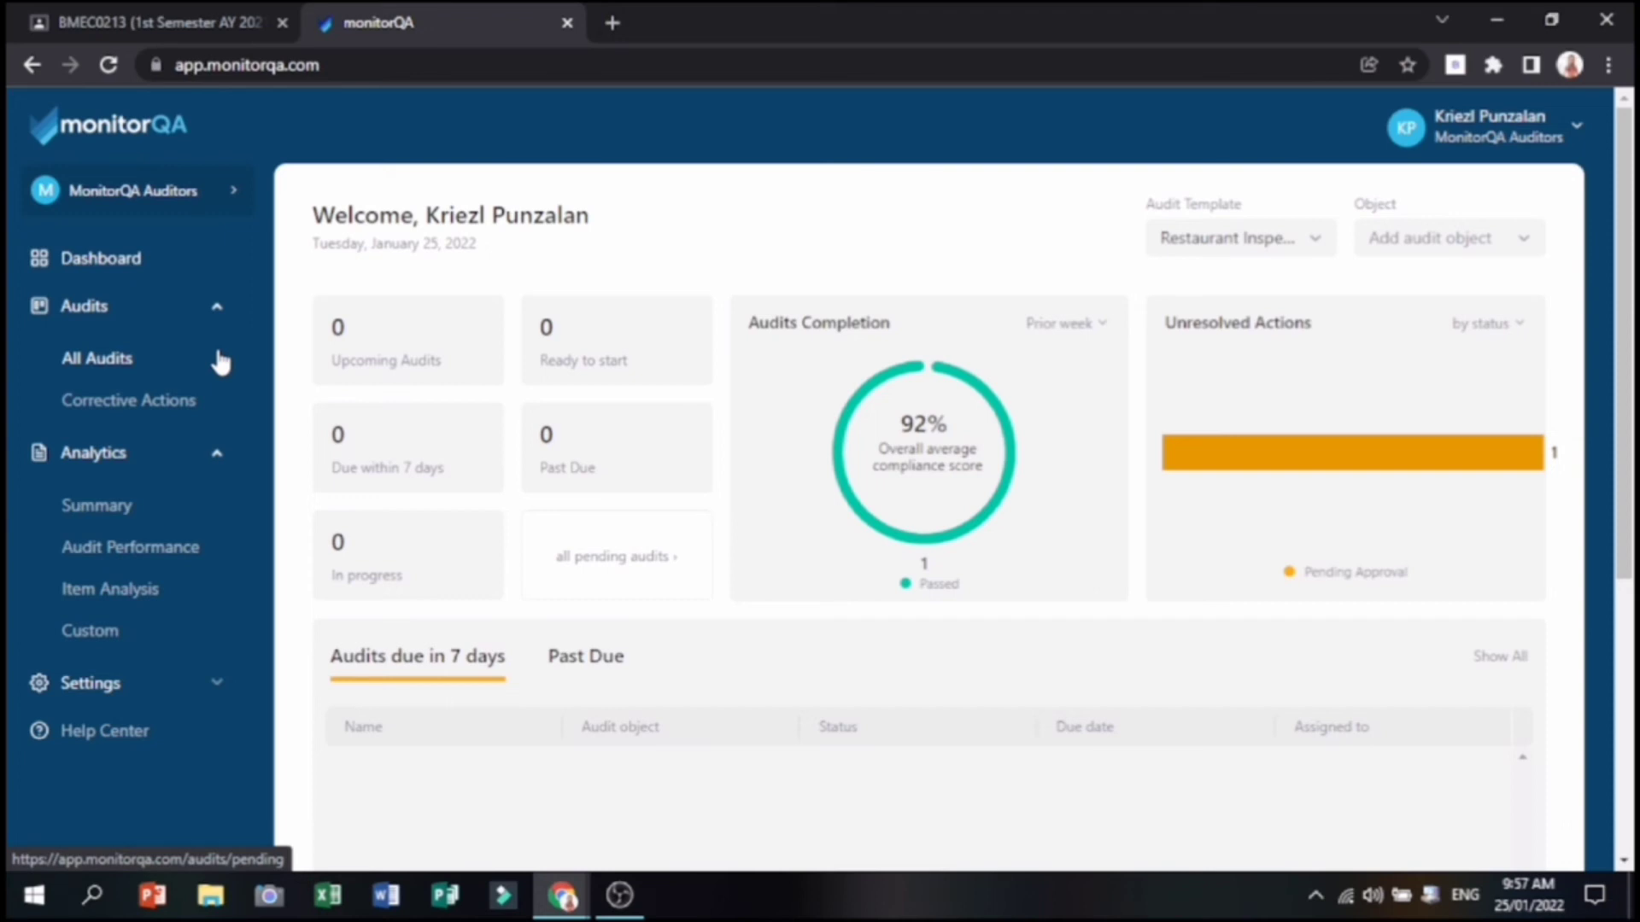
Open the details of the archived Group 2 Audit from the audits list.
click(168, 358)
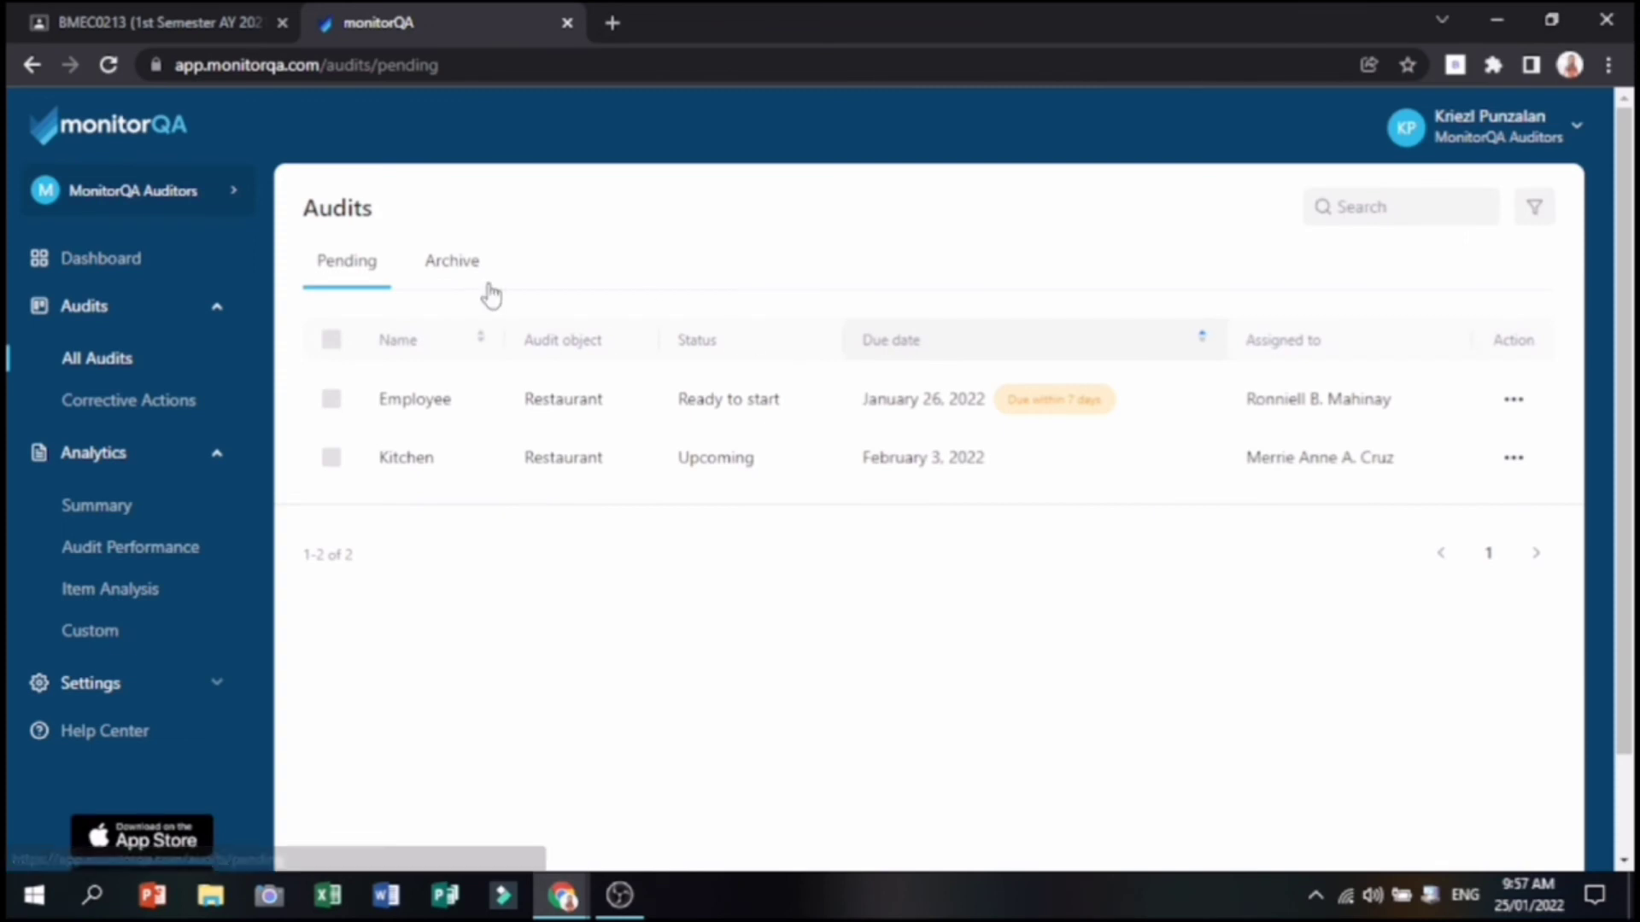
click(460, 264)
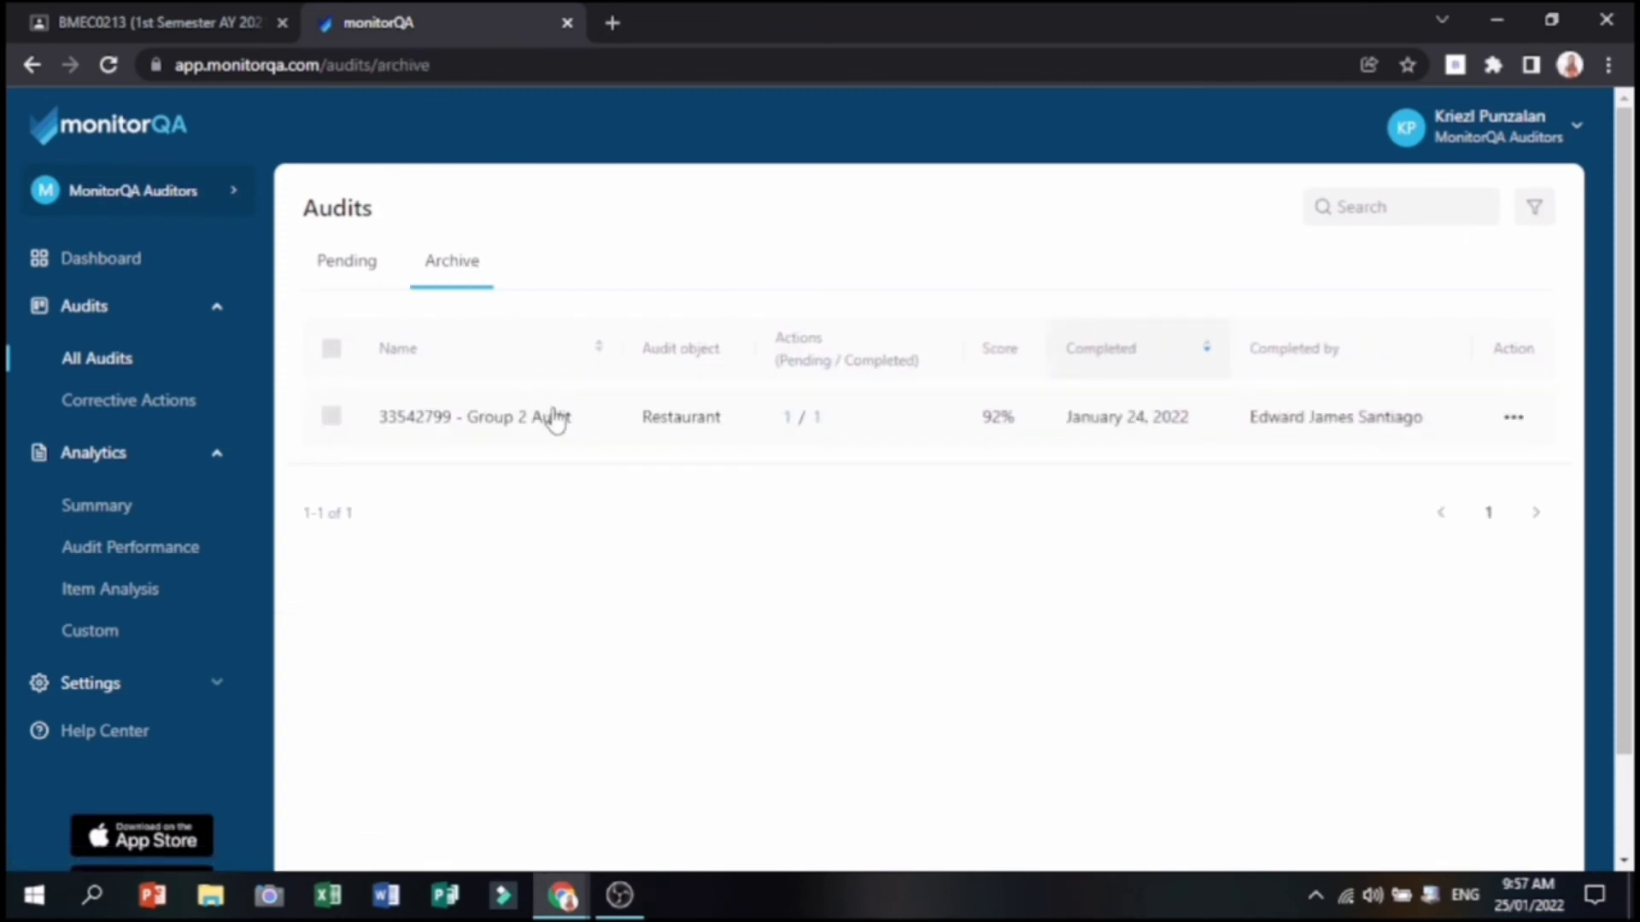
click(549, 416)
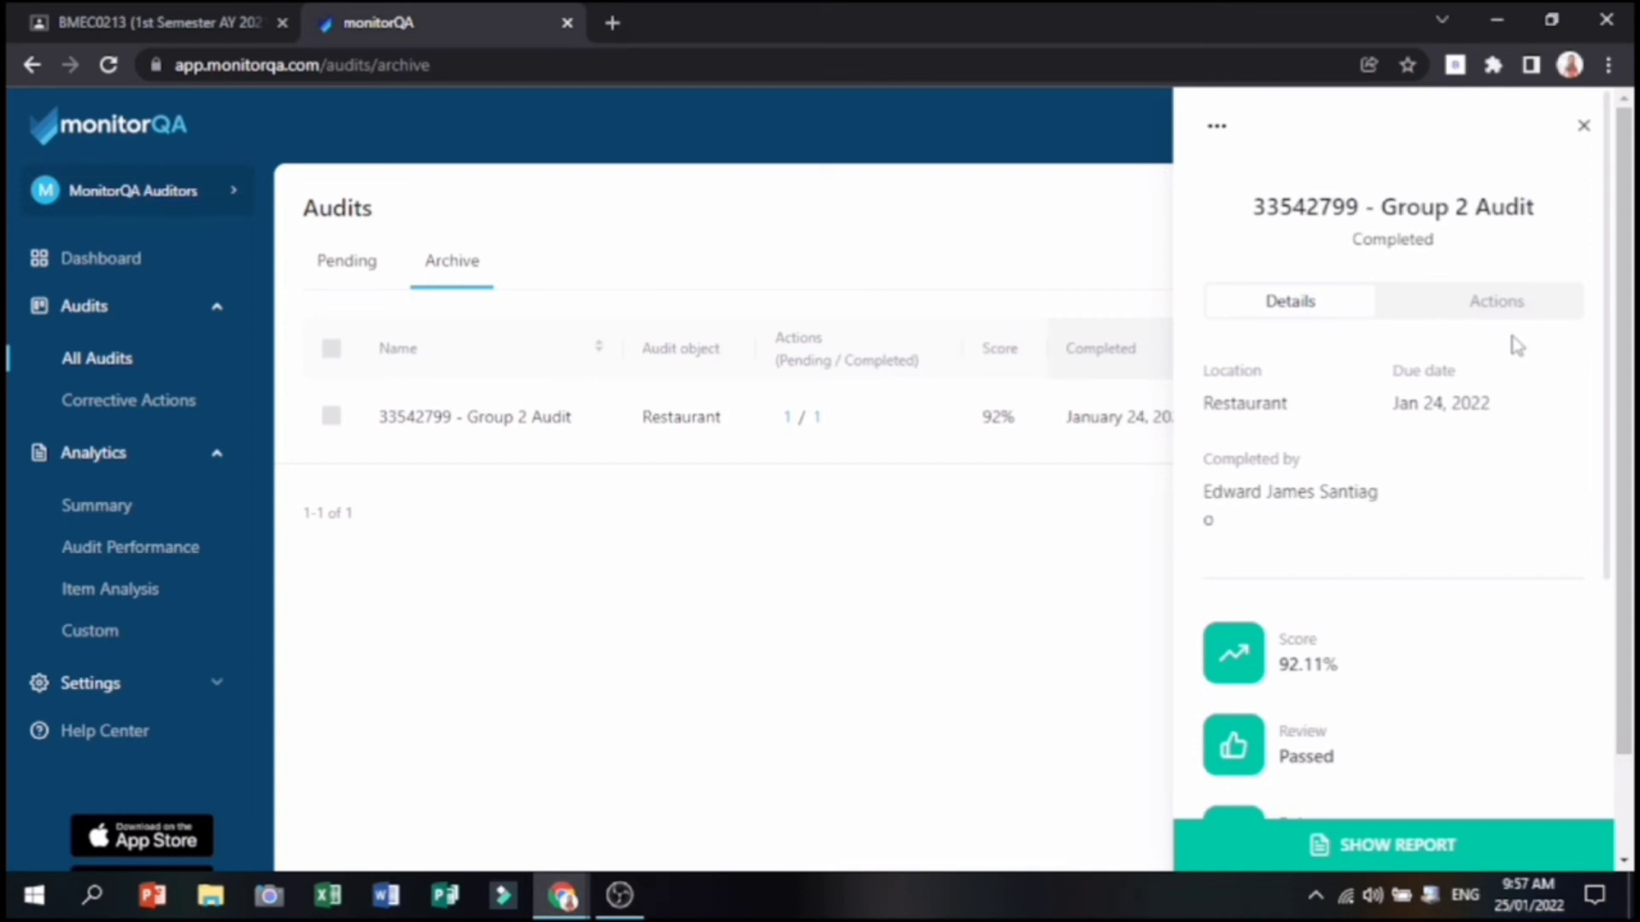
scroll(1517, 346, down, 2)
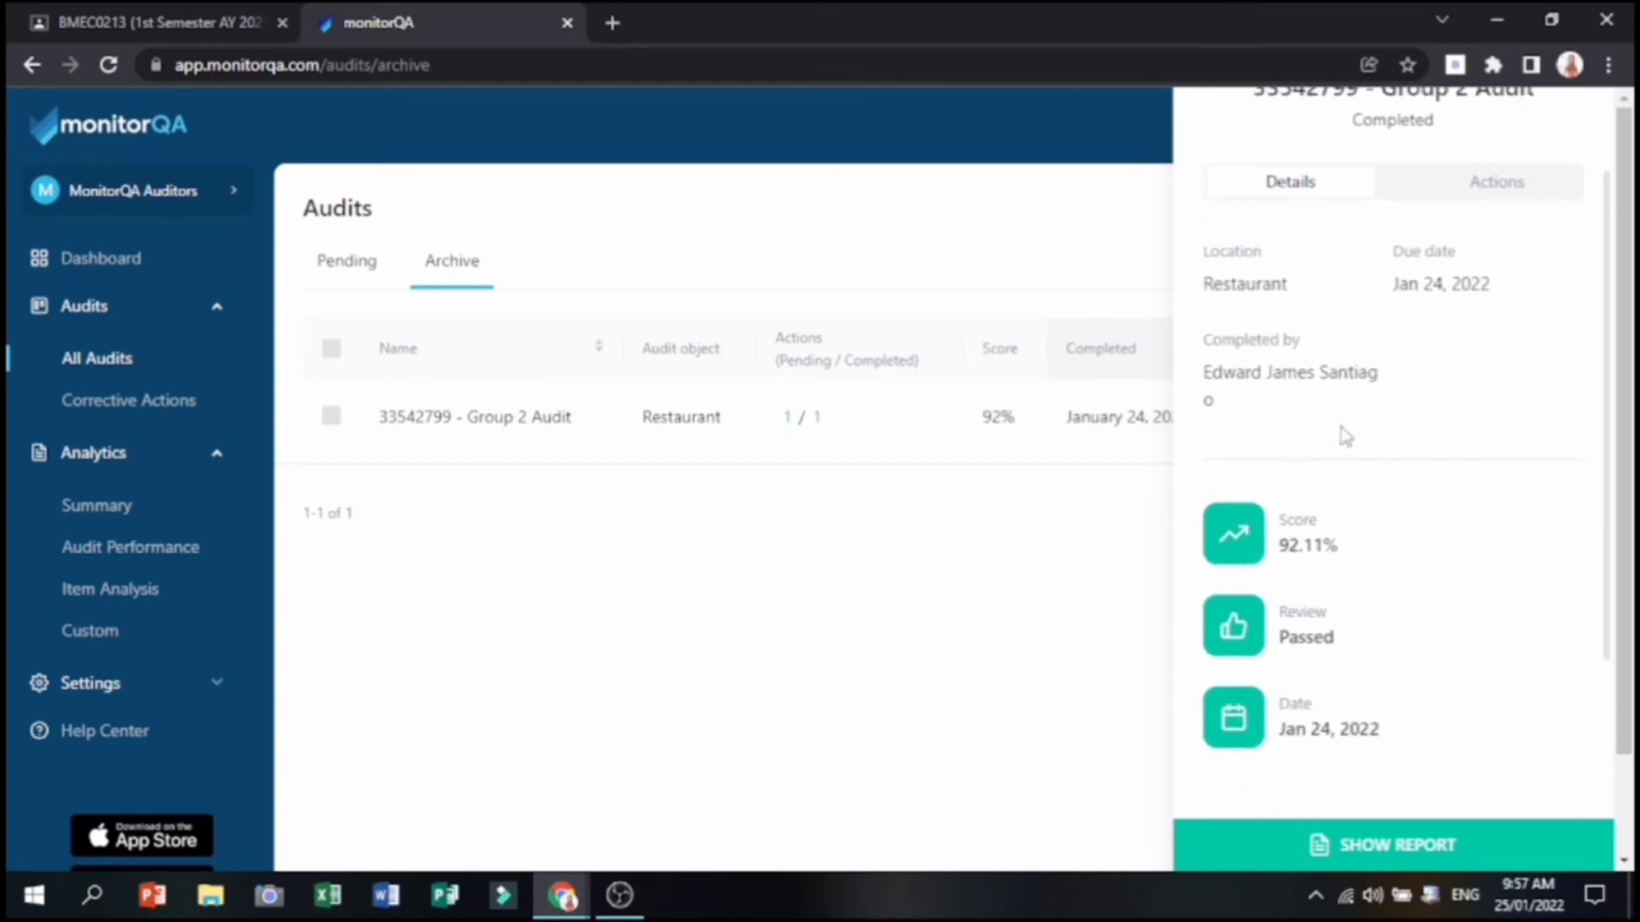
scroll(1360, 542, down, 3)
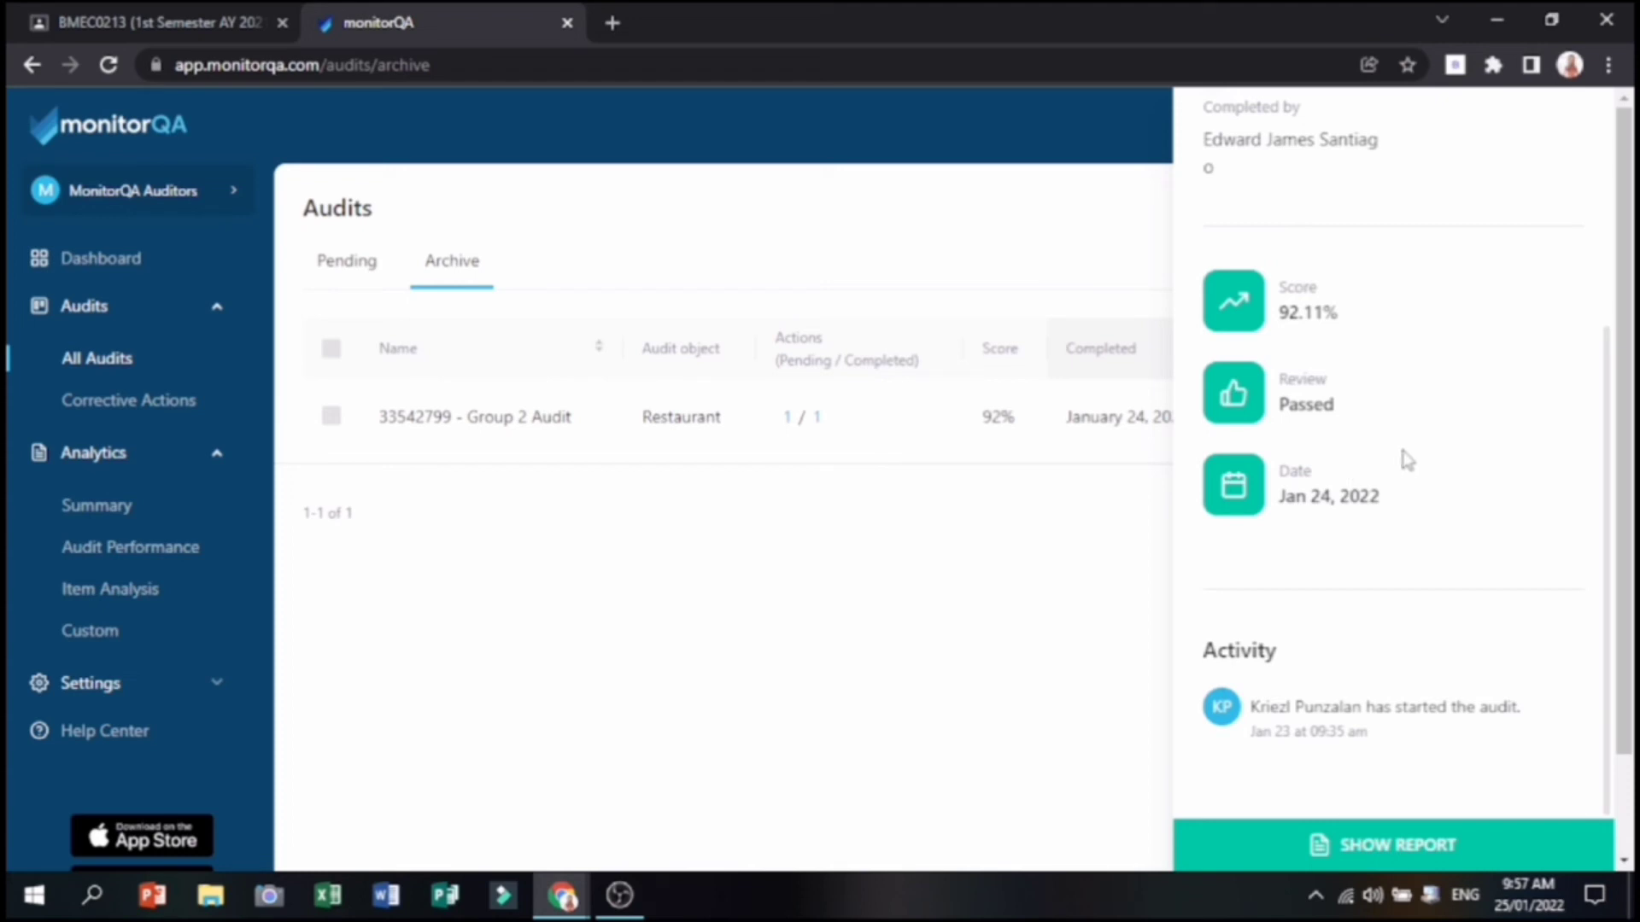
Check its actions (Light Bulb Replacement Submitted, Replaced Signage Approved) and open the full report.
scroll(1449, 432, up, 4)
click(1482, 303)
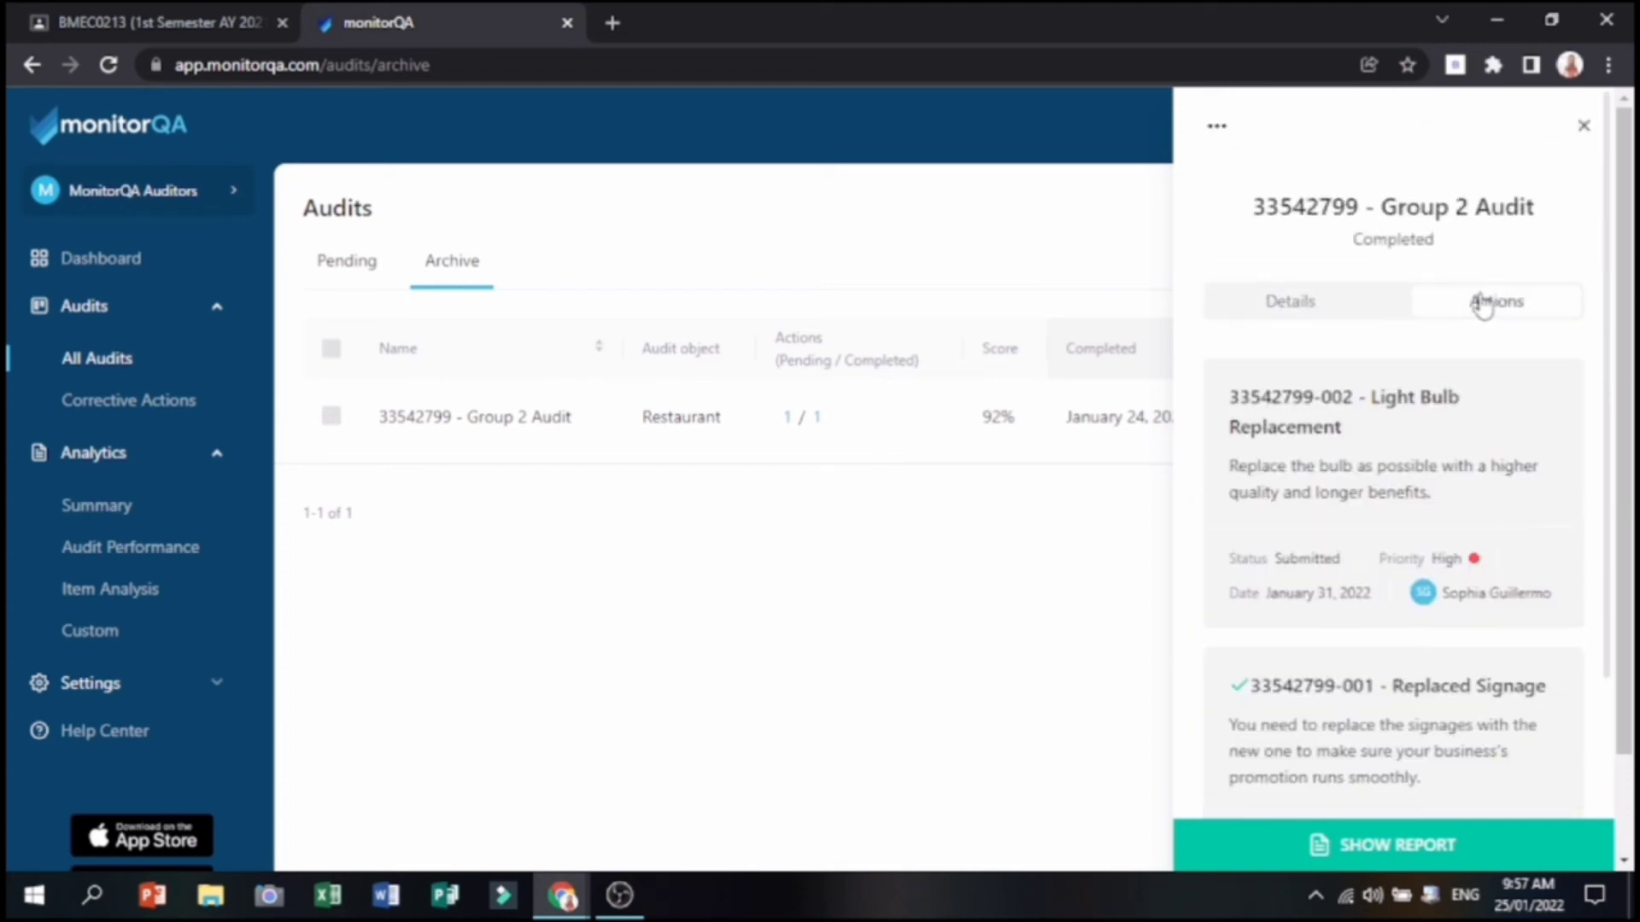
scroll(1491, 390, down, 2)
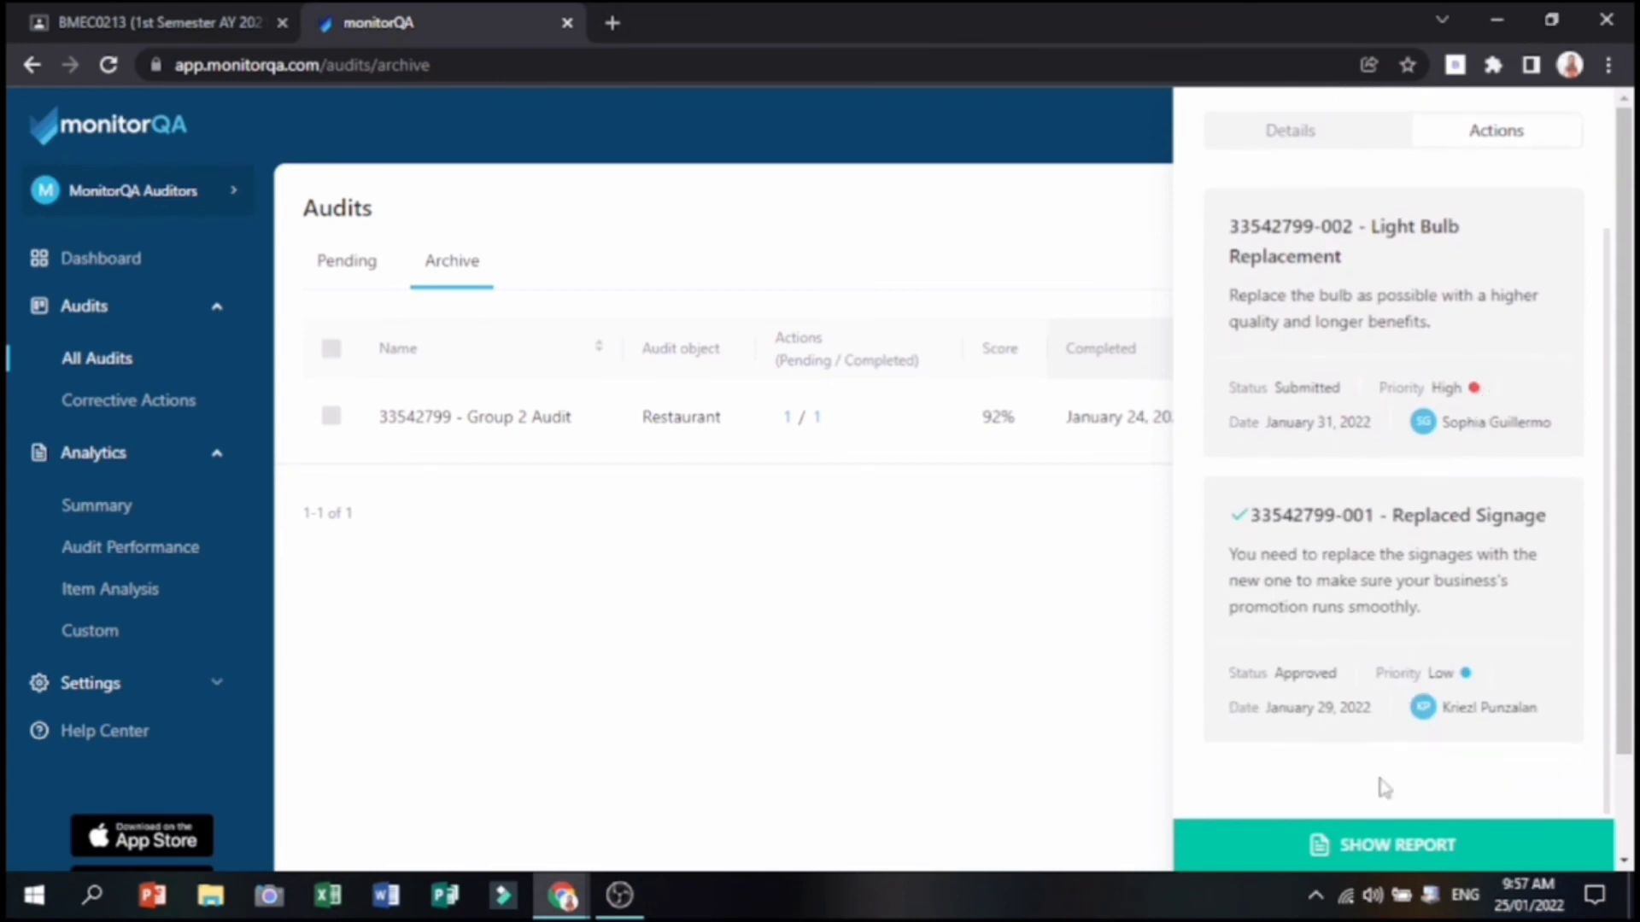
click(1370, 848)
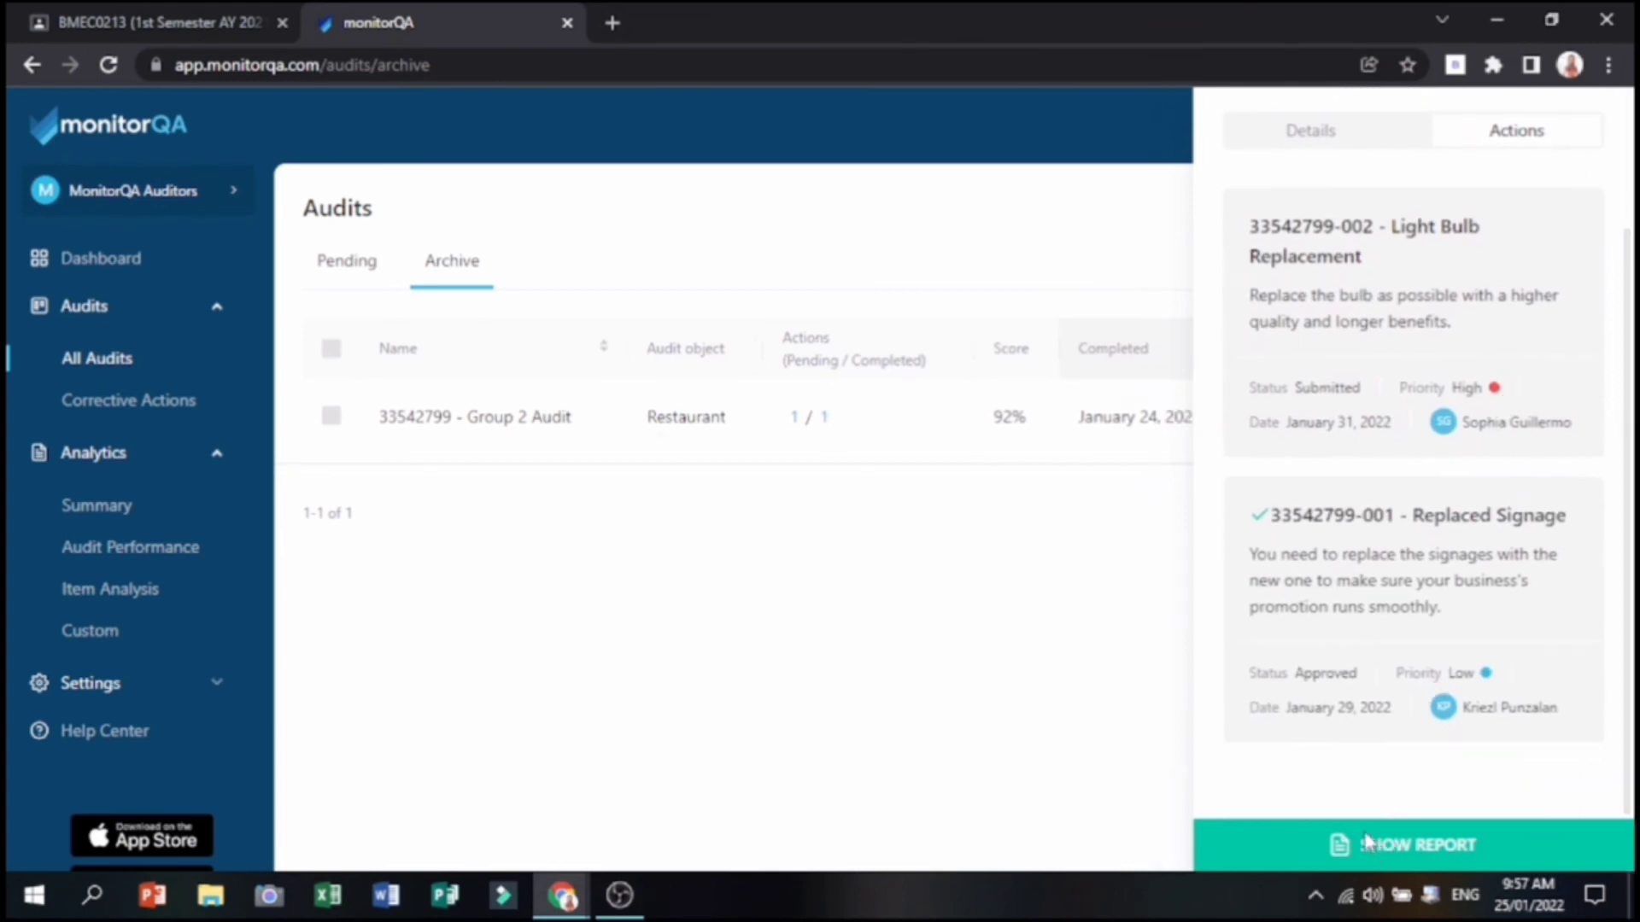
Read through the Group 2 Audit report, cancel the PDF export, and return to archived audits.
scroll(1157, 542, down, 15)
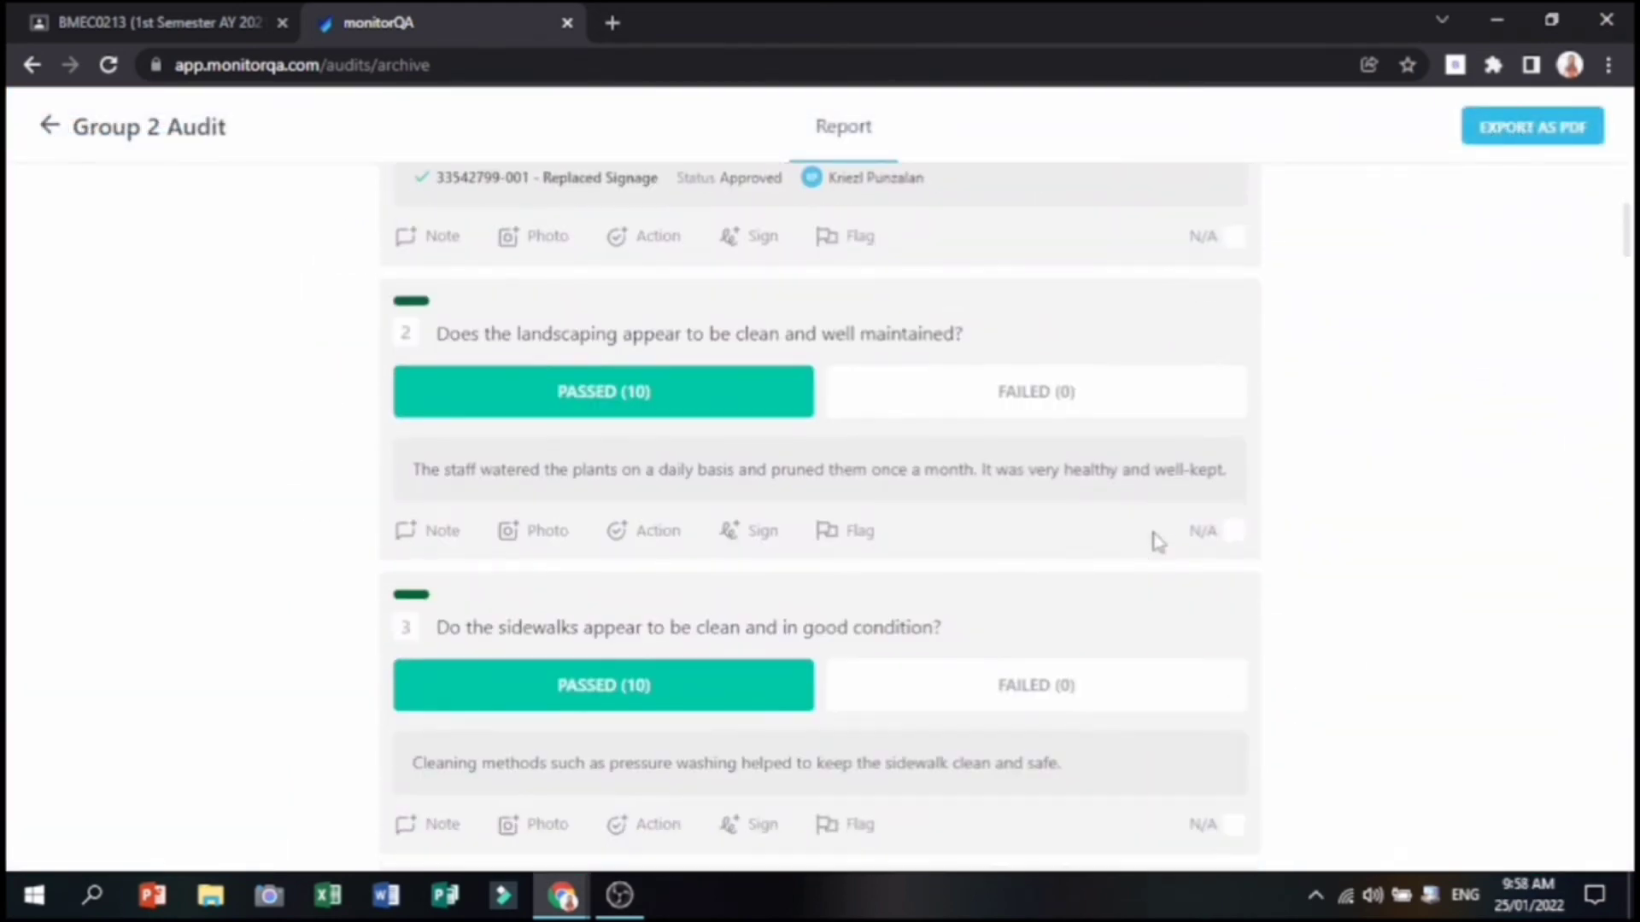
scroll(1158, 542, down, 14)
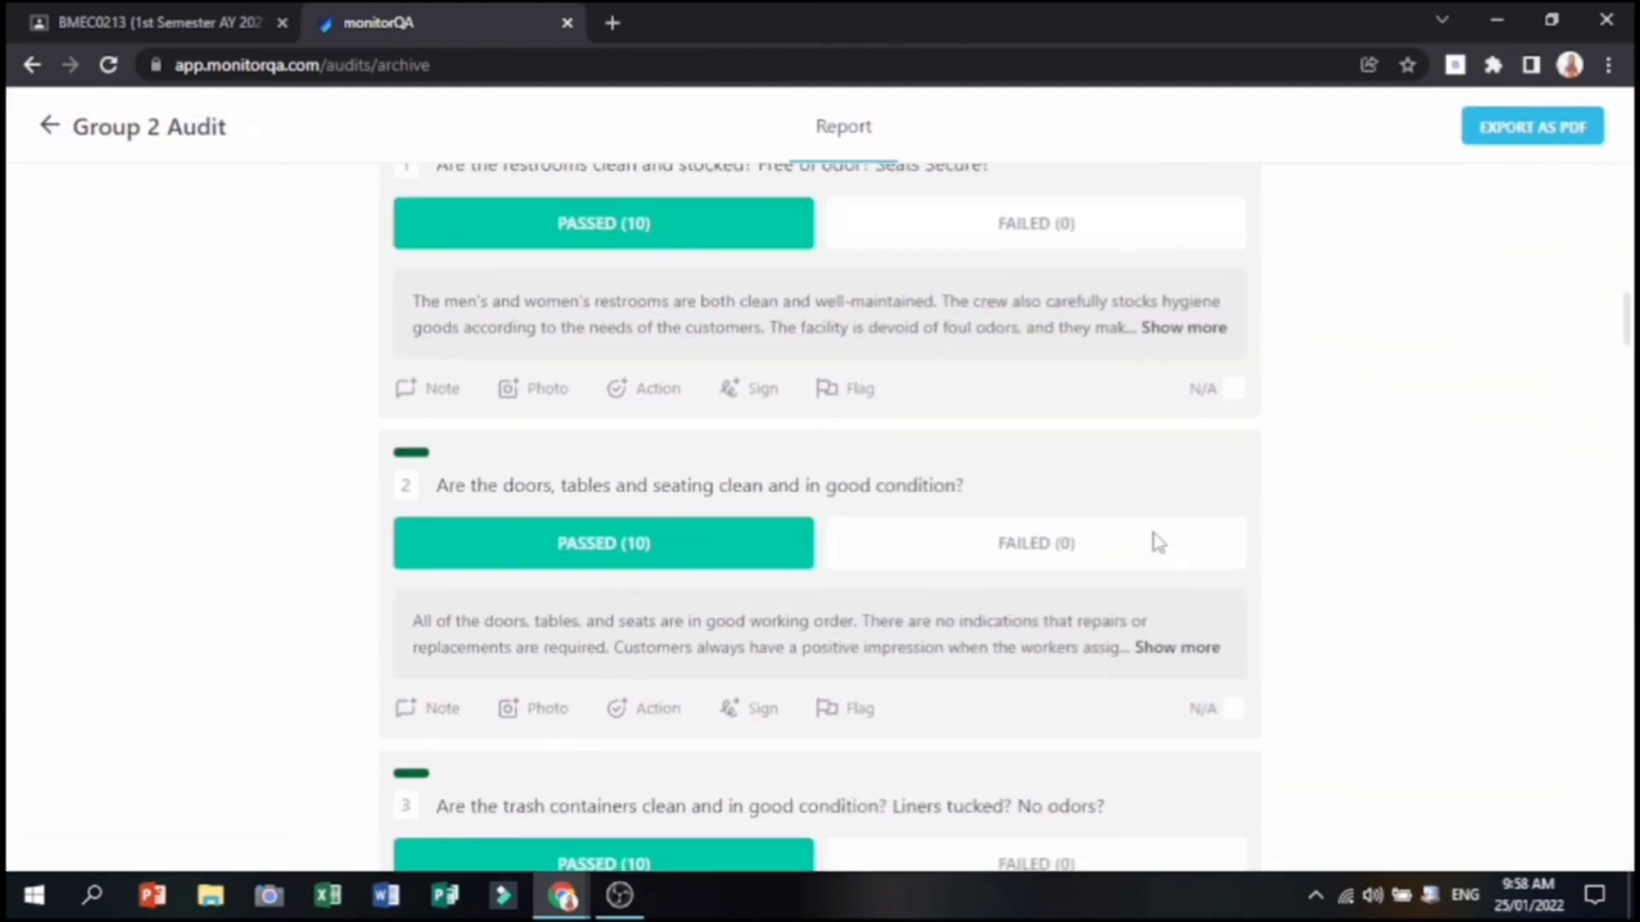
scroll(1422, 315, down, 7)
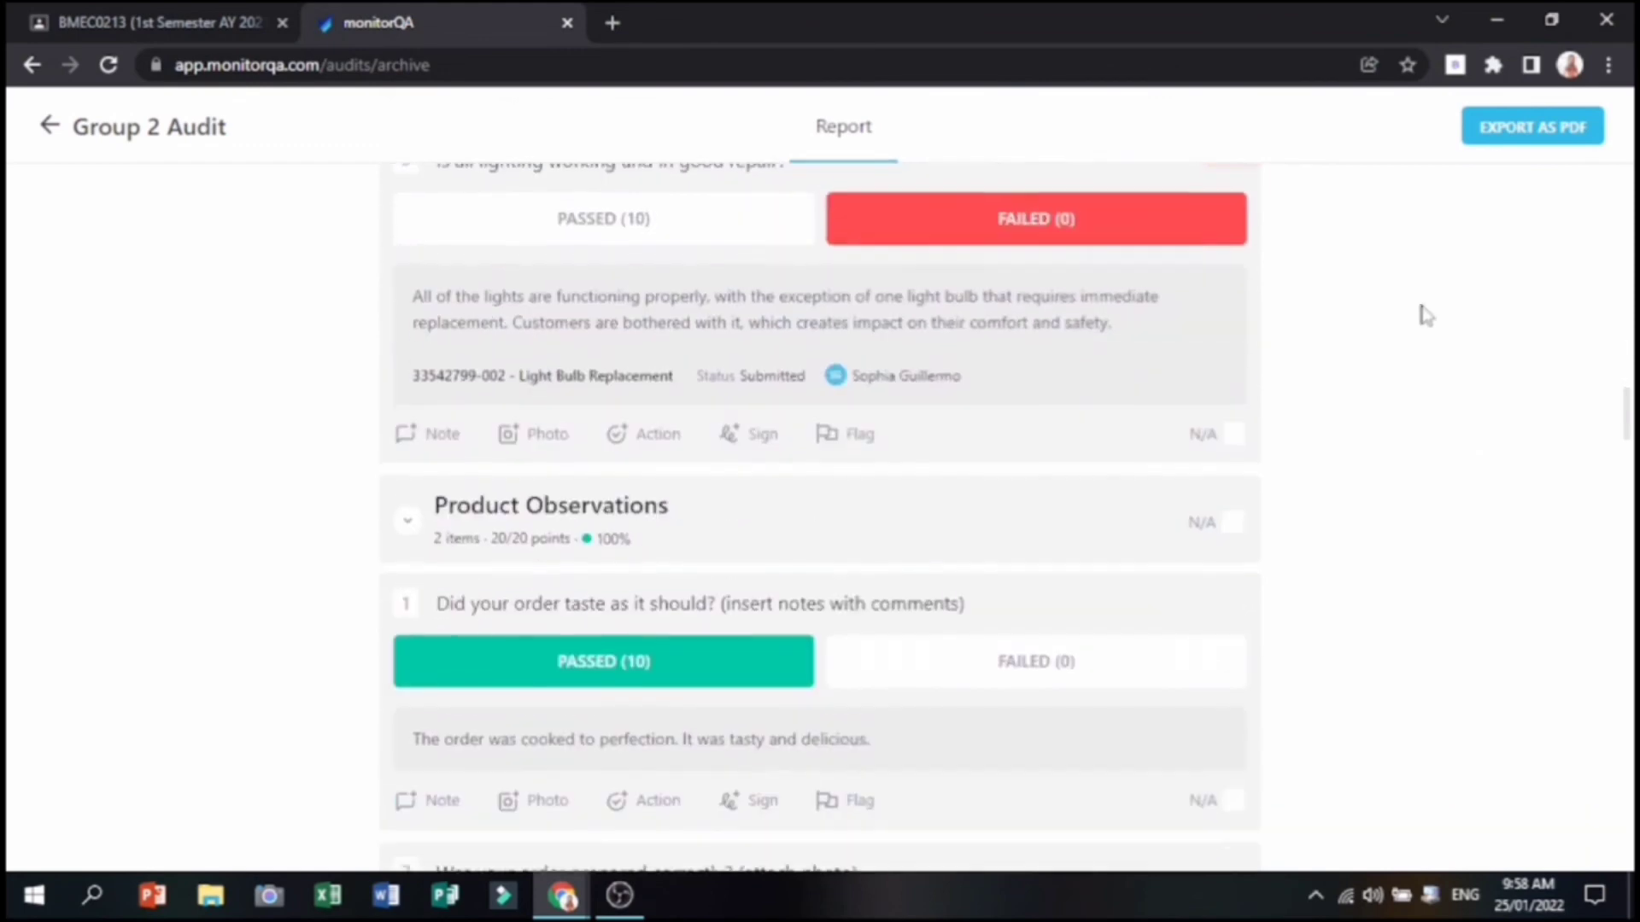
click(1497, 136)
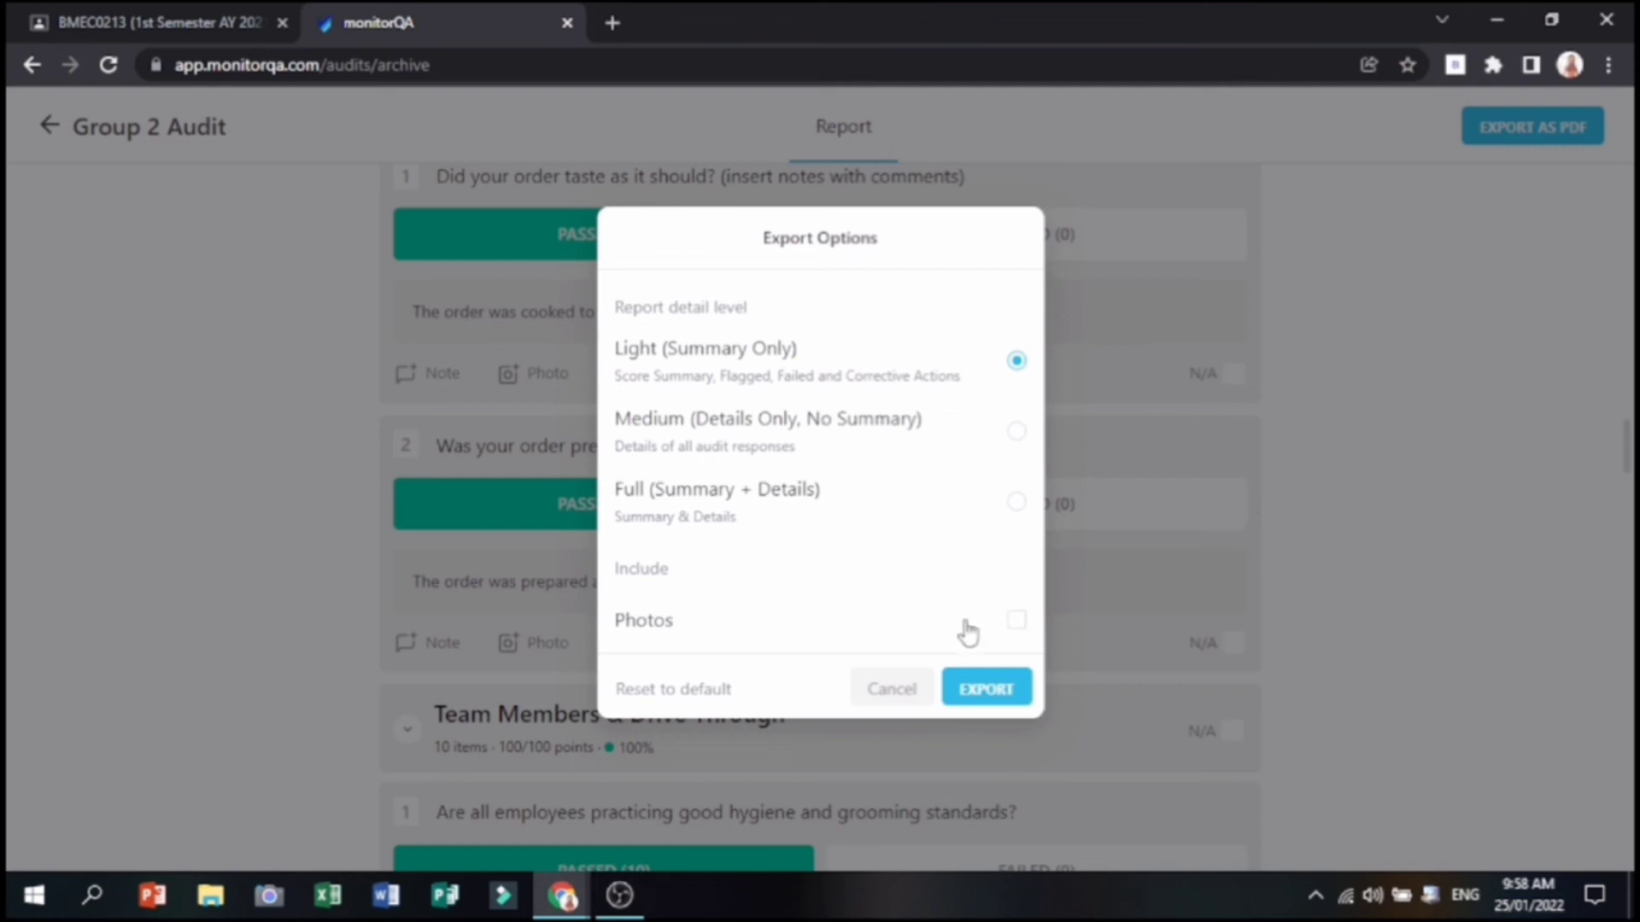
click(58, 134)
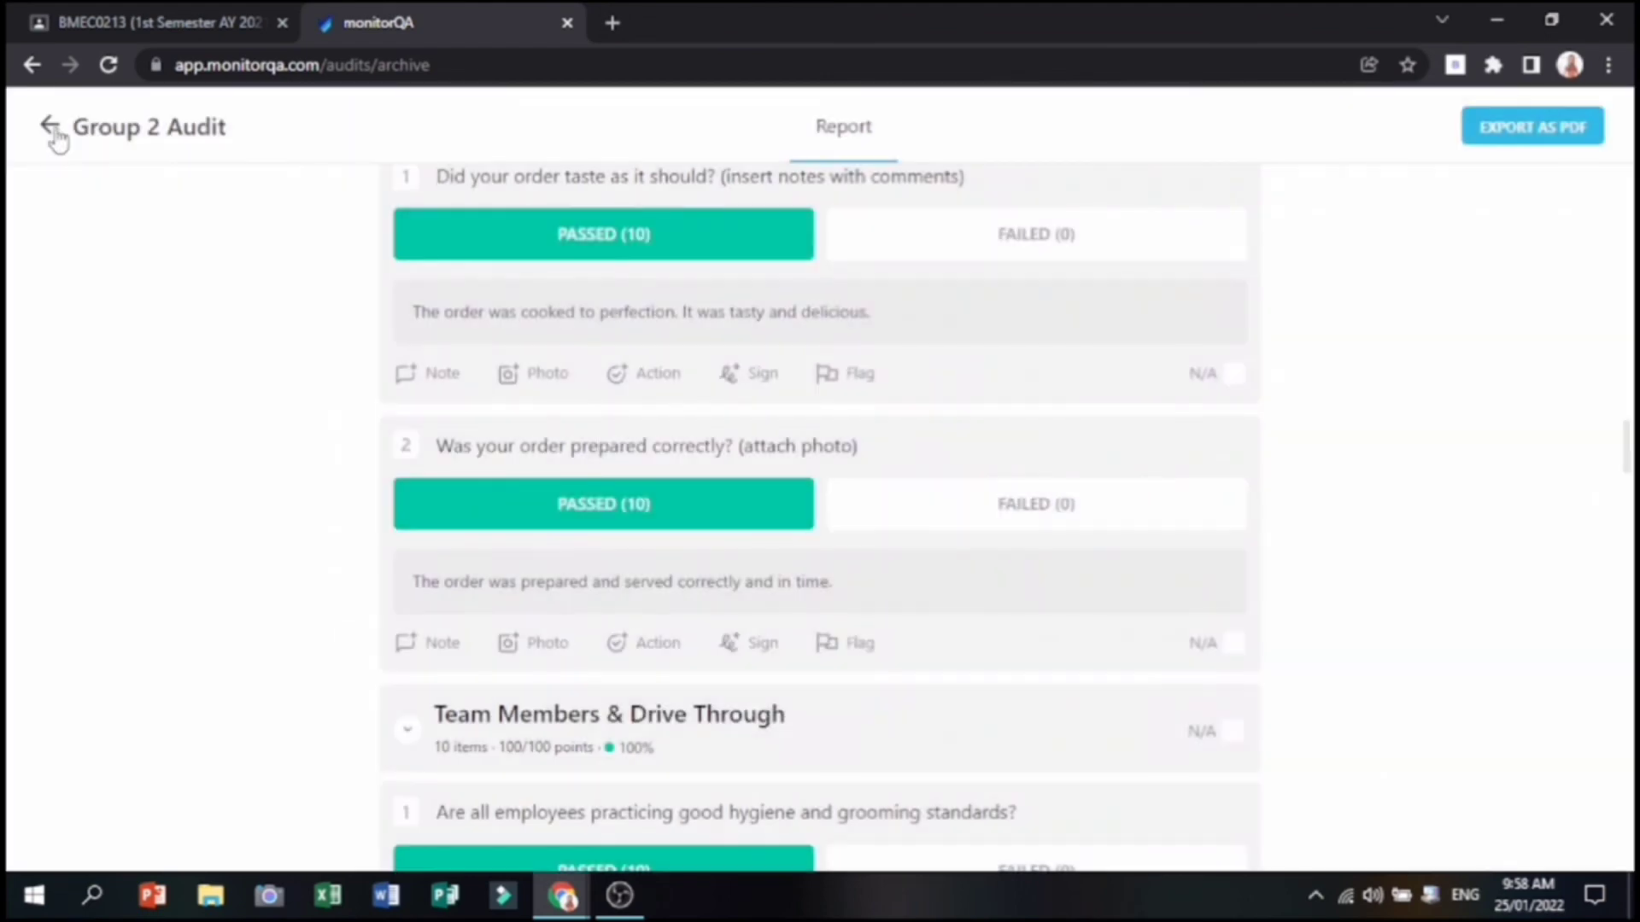
click(52, 129)
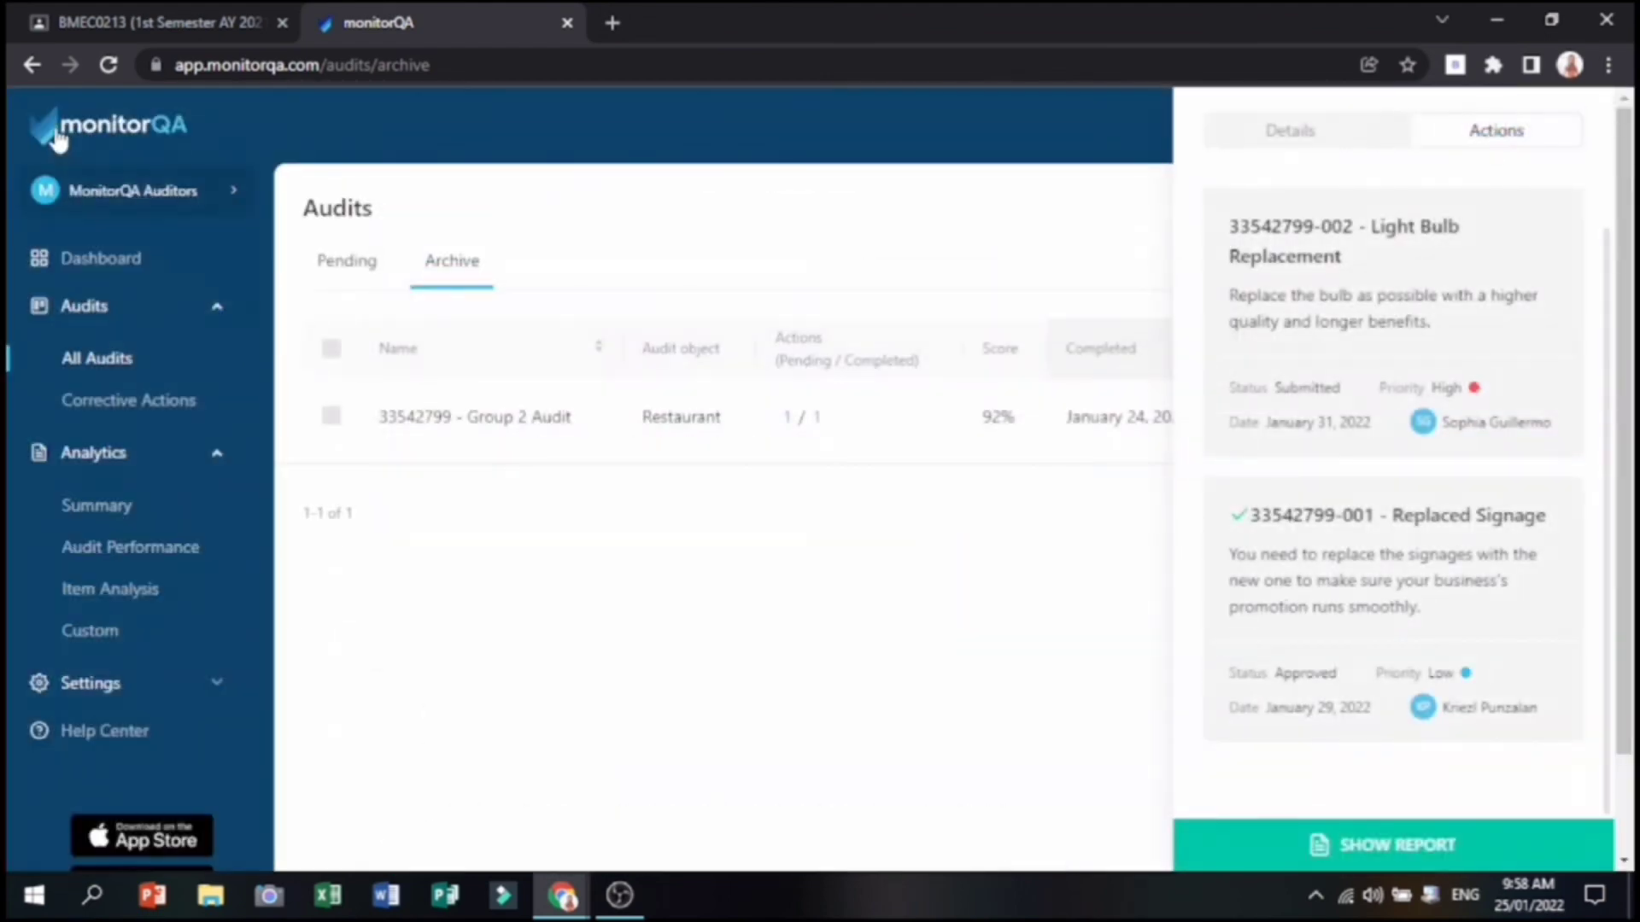
Browse the Summary, Audit Performance, Item Analysis and Custom analytics pages, ending on Summary.
click(143, 507)
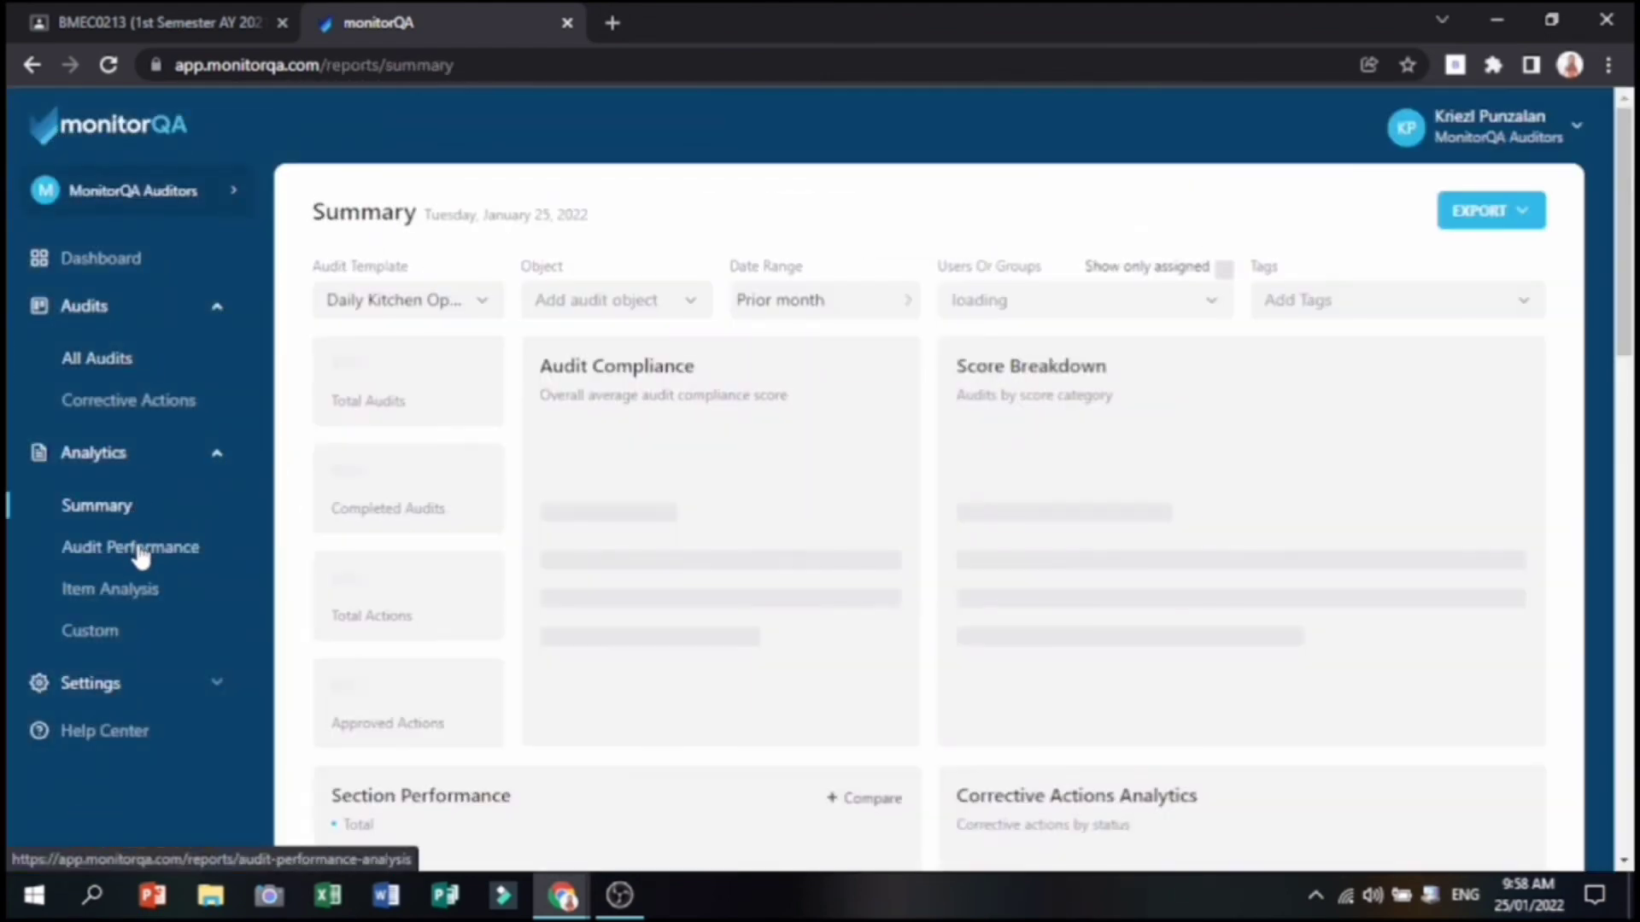
click(141, 554)
click(135, 593)
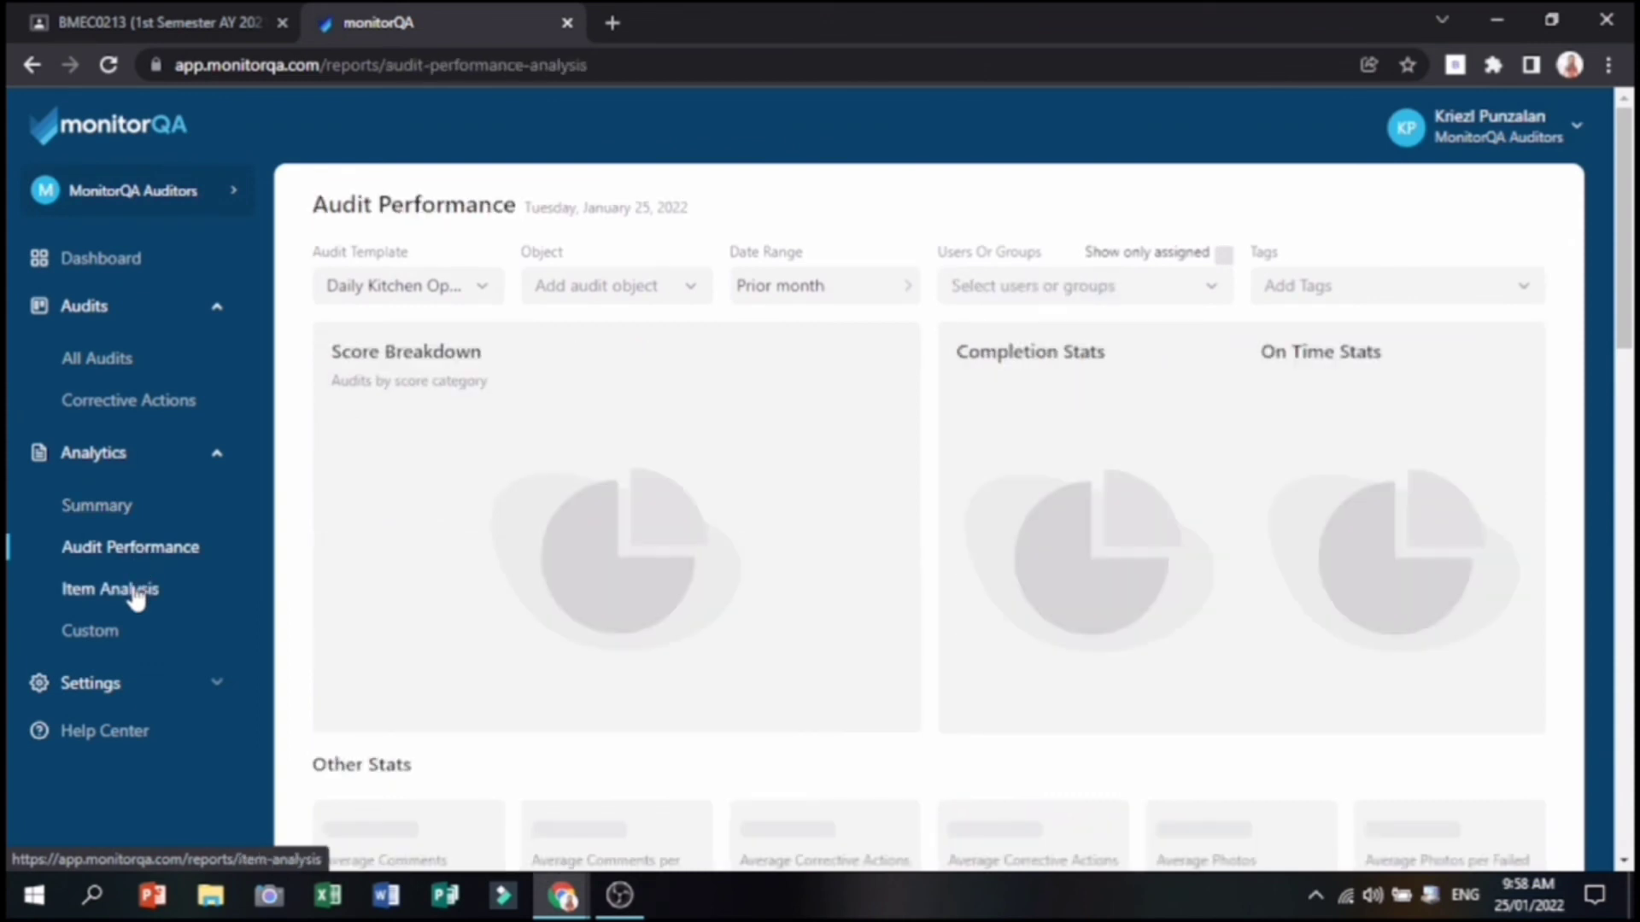
click(106, 632)
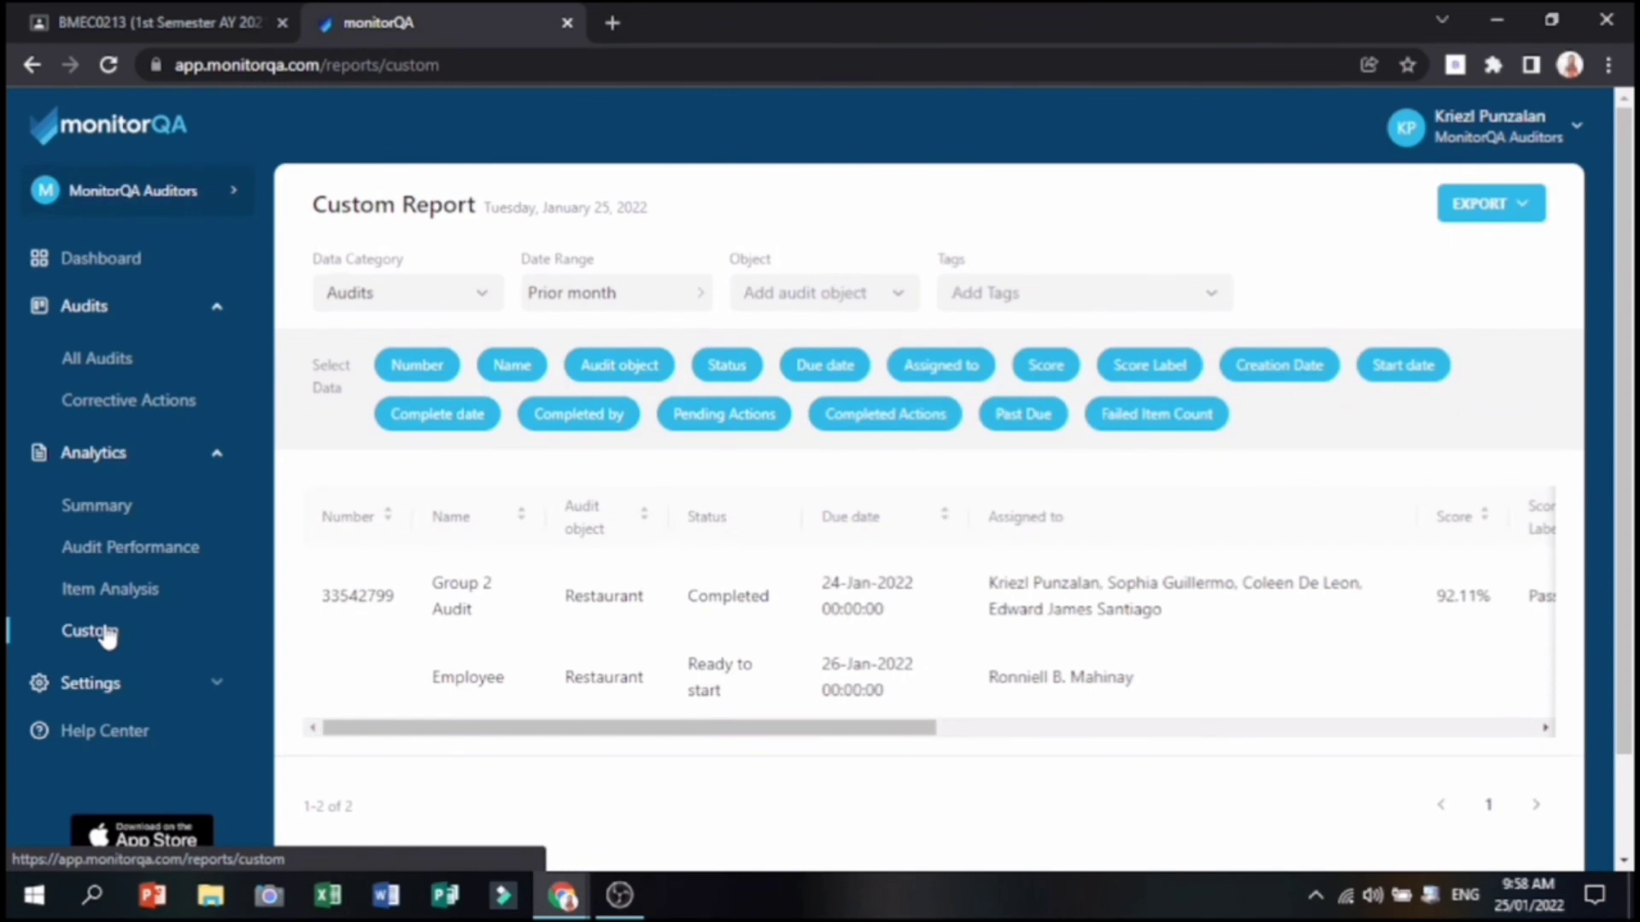
click(128, 508)
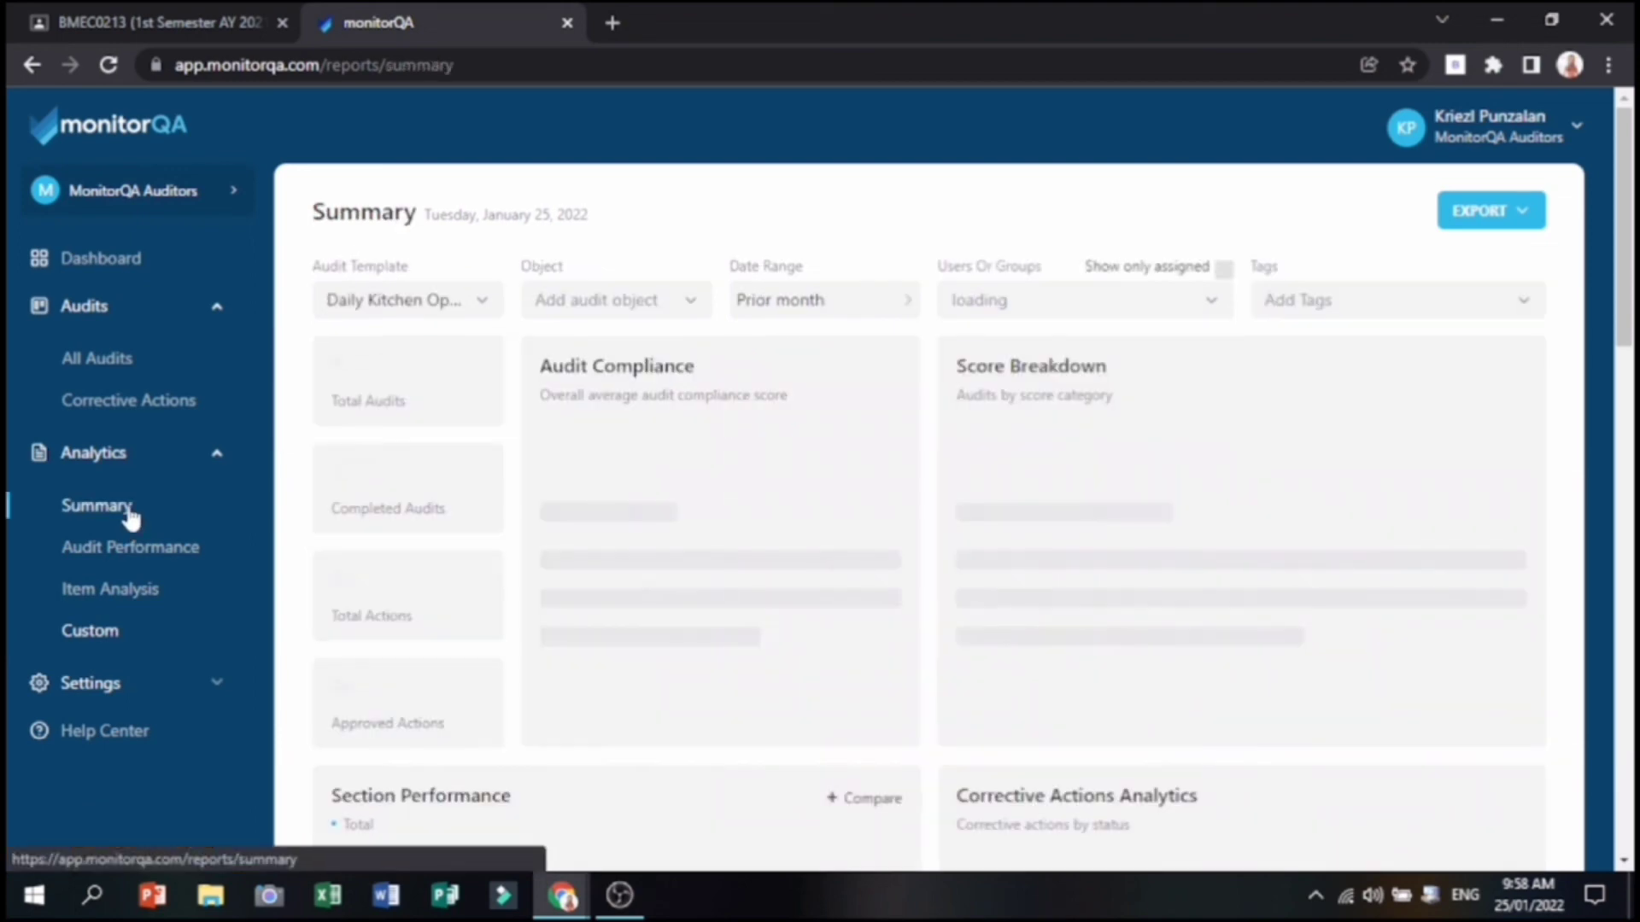
Filter Summary to Restaurant Inspection and review its widgets: 92% compliance, 2 corrective actions.
click(385, 300)
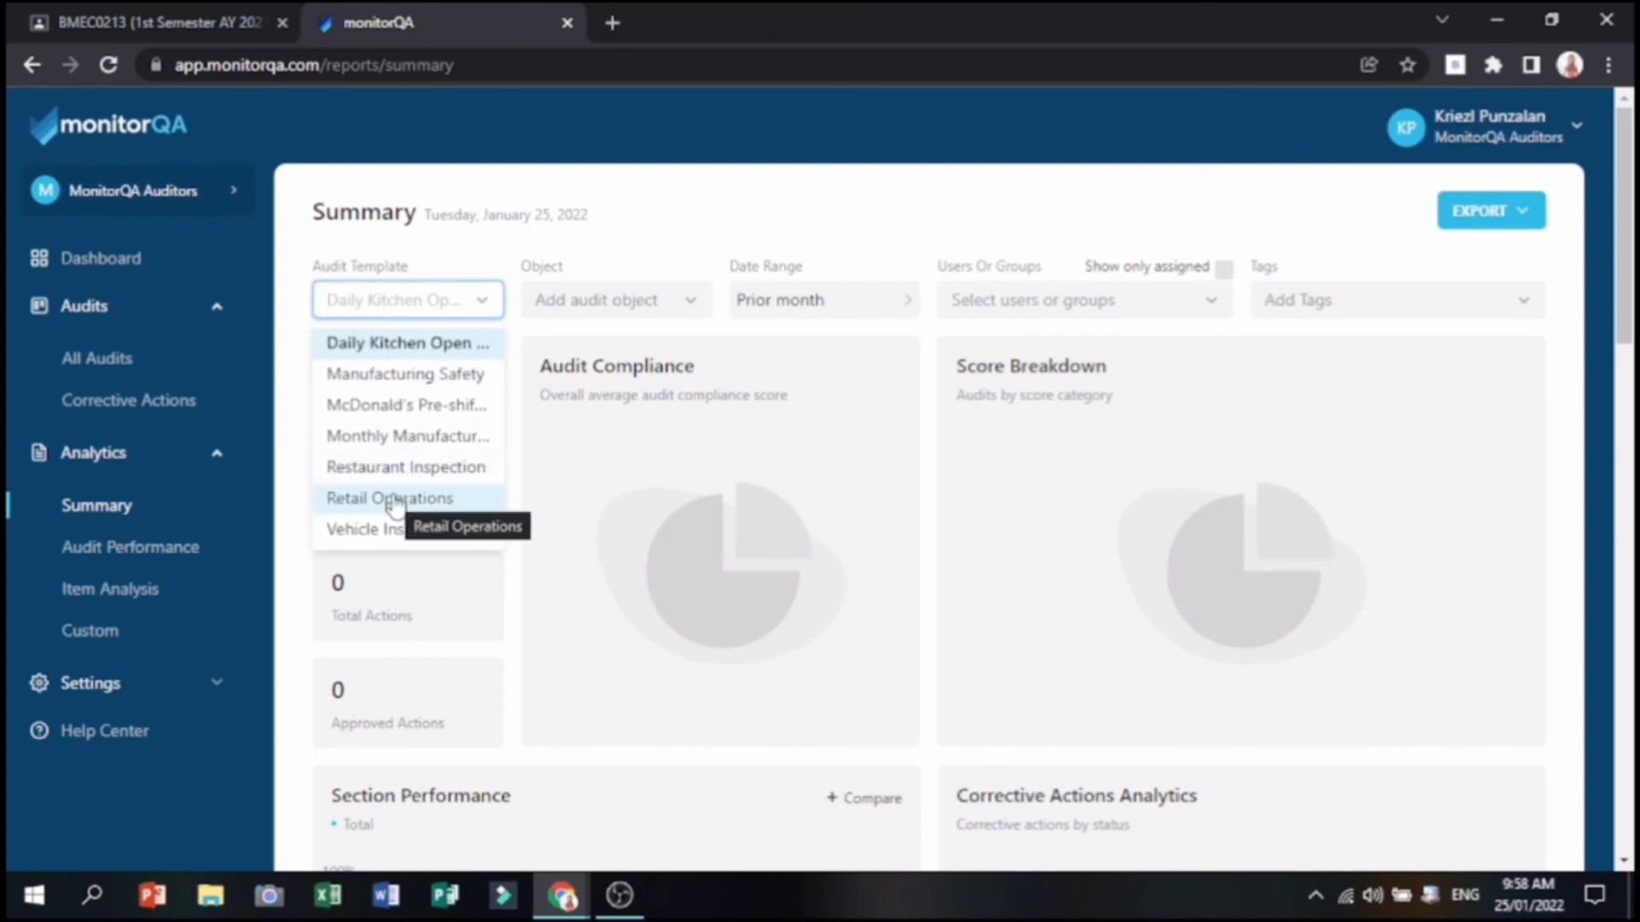
click(405, 470)
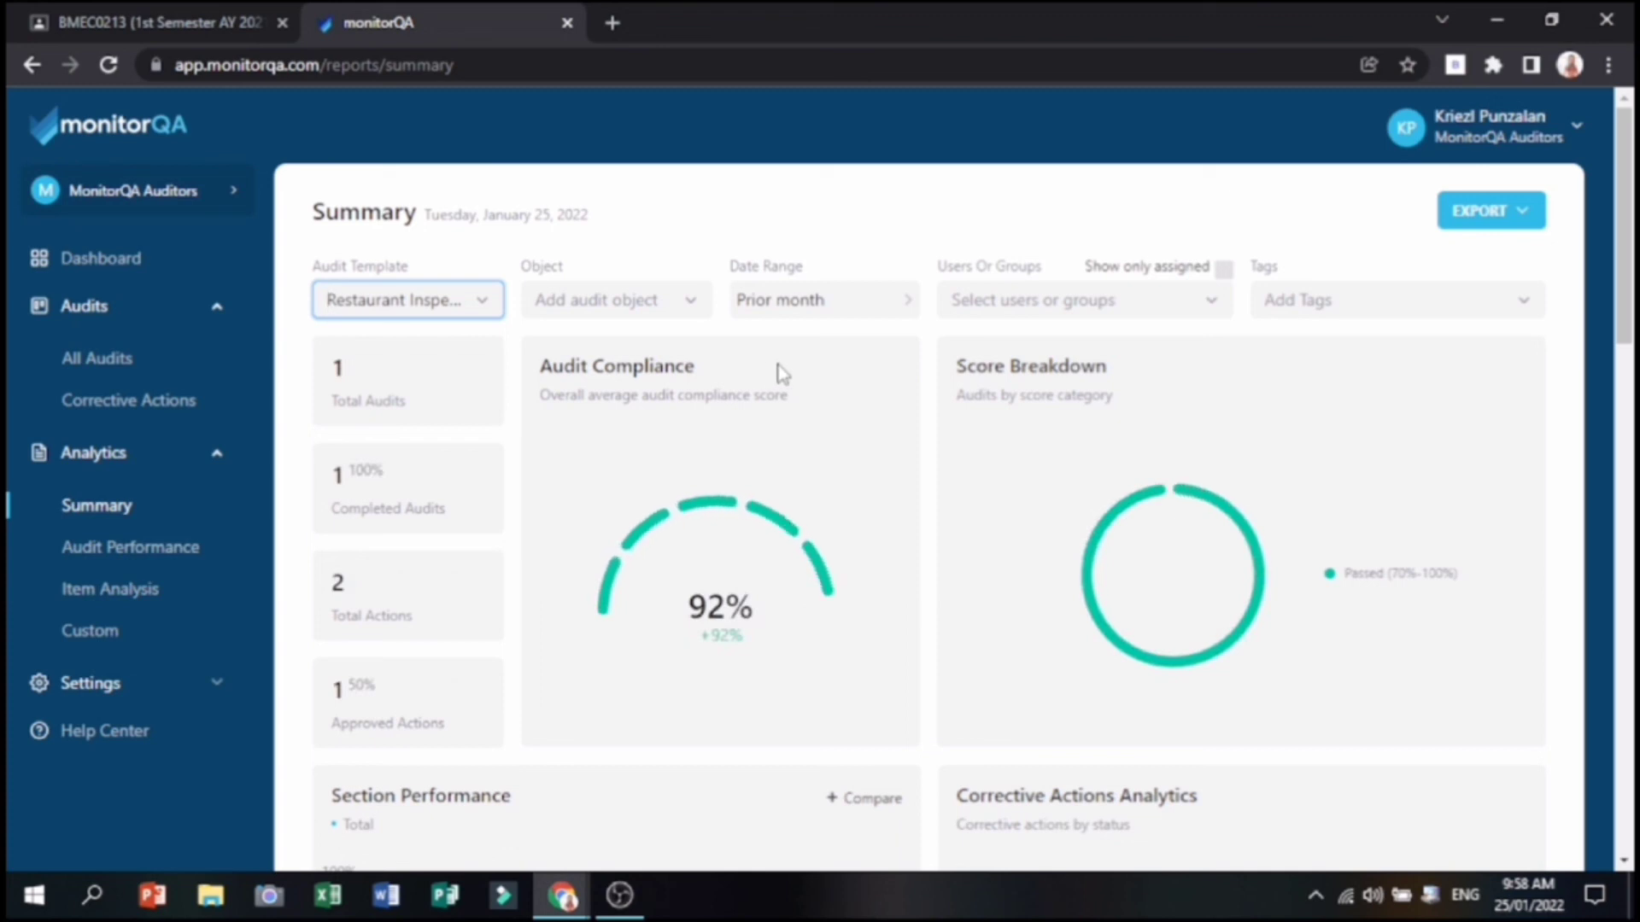
scroll(931, 372, down, 1)
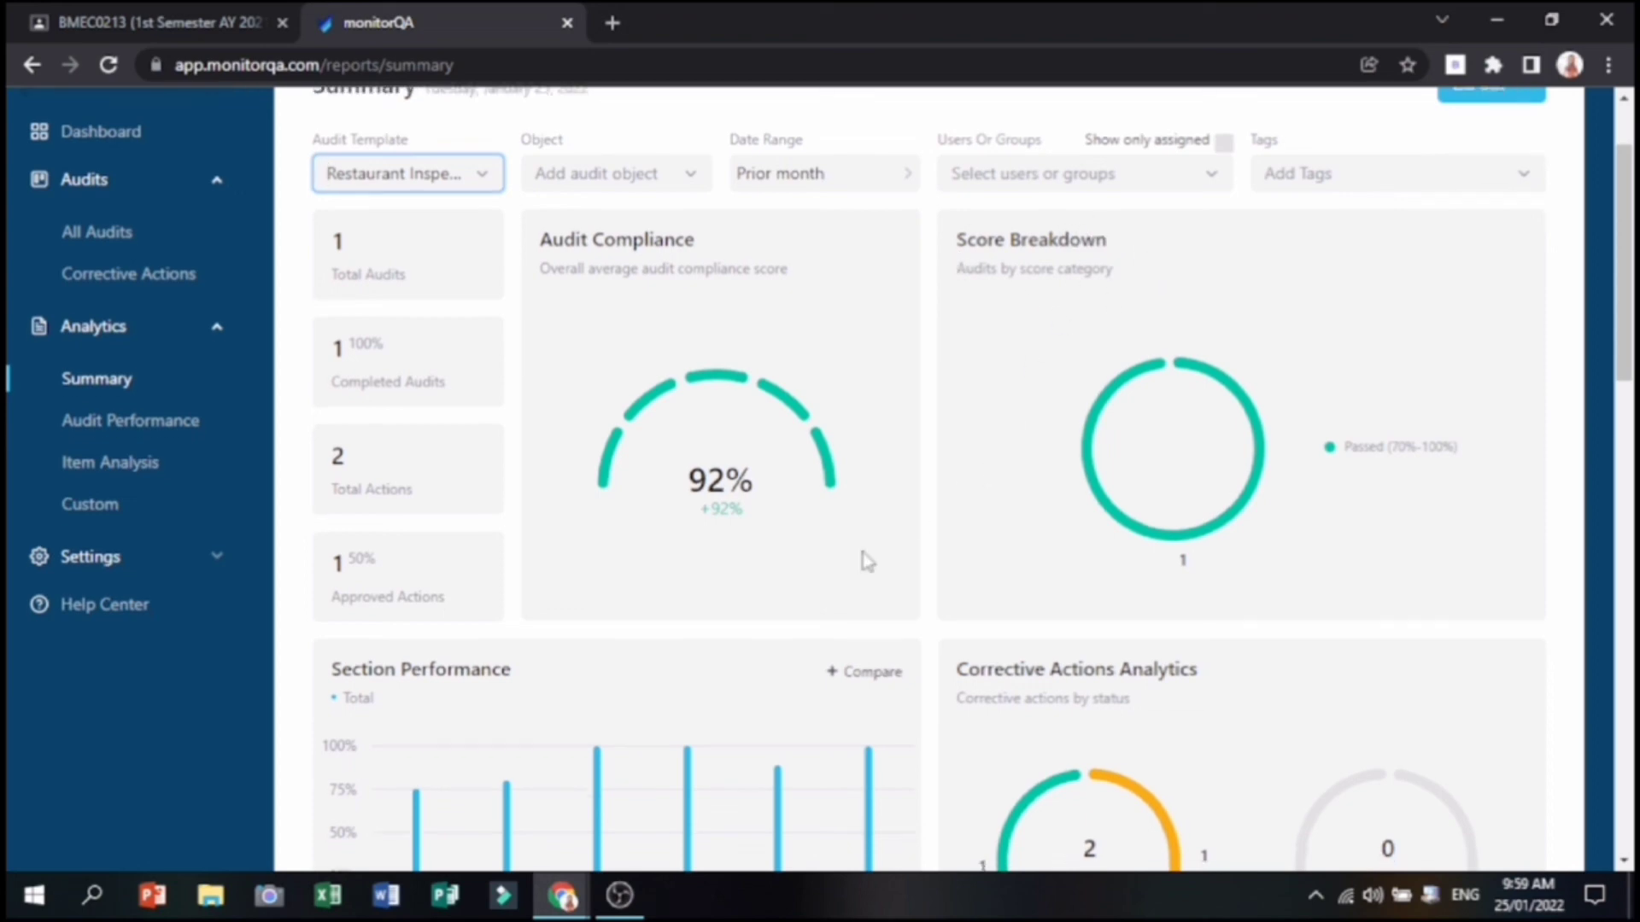
scroll(866, 555, down, 3)
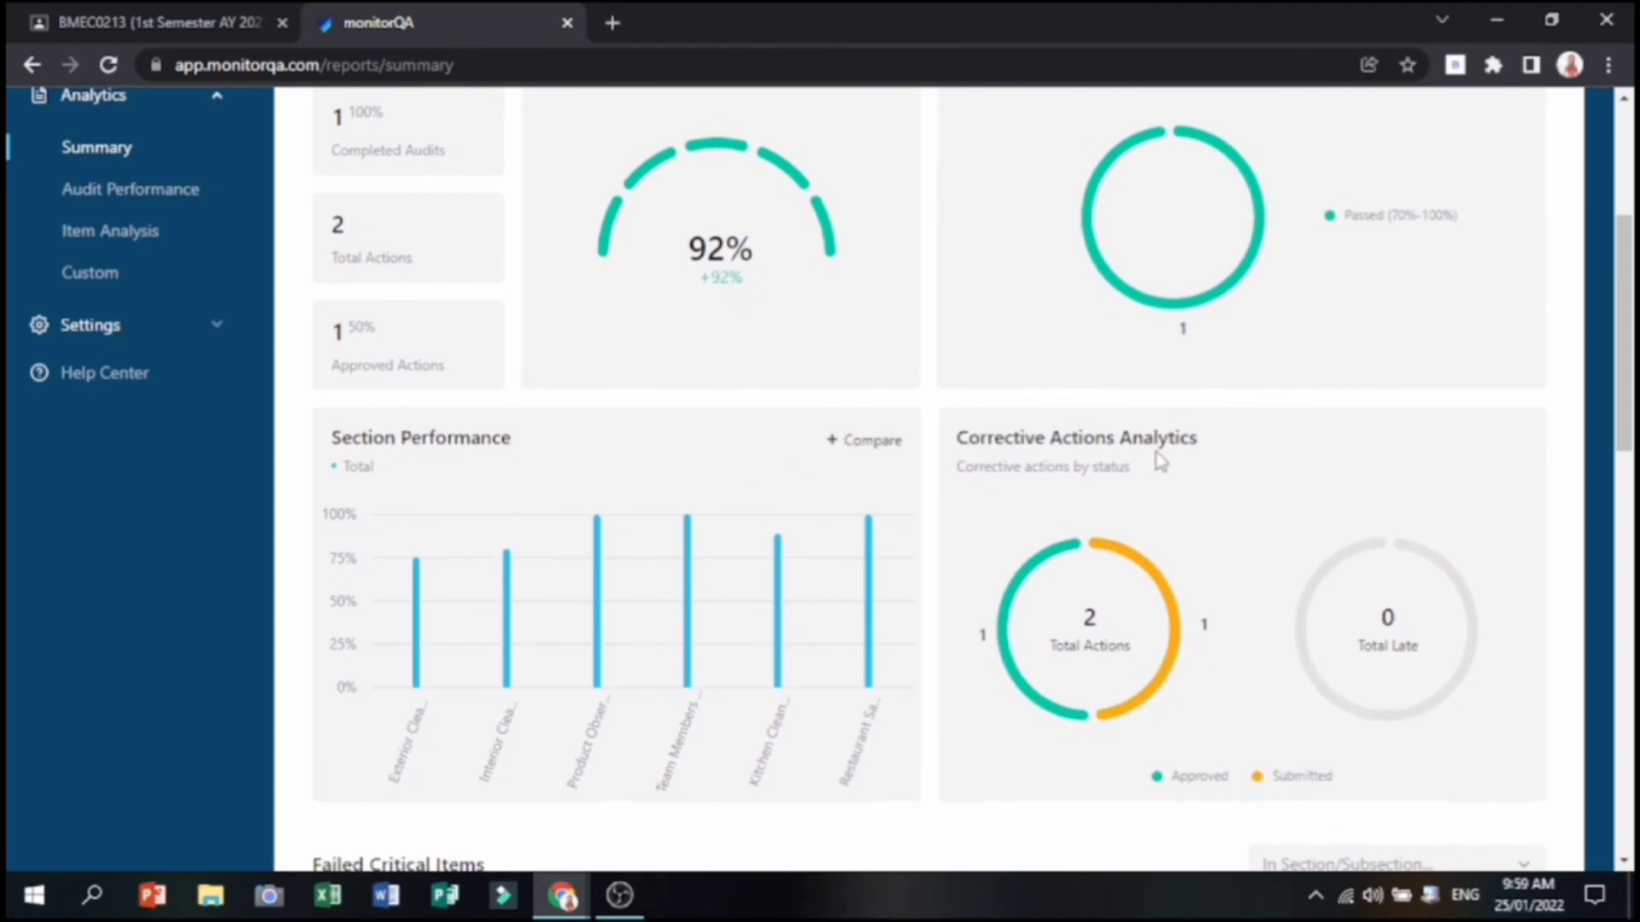
scroll(1228, 483, down, 4)
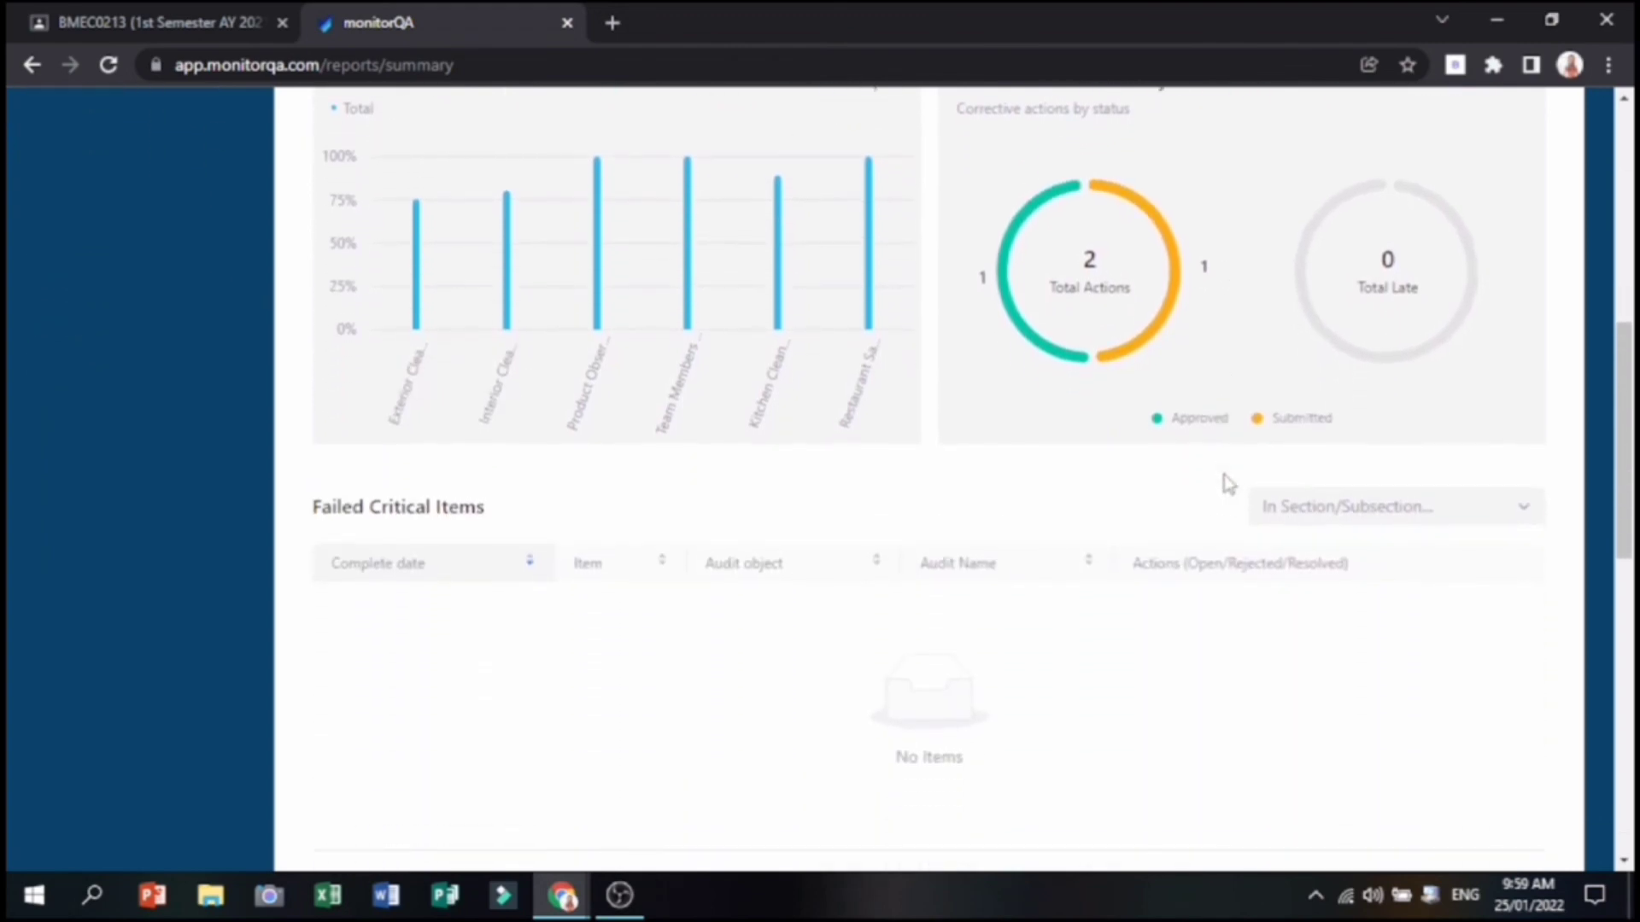
scroll(1228, 483, down, 3)
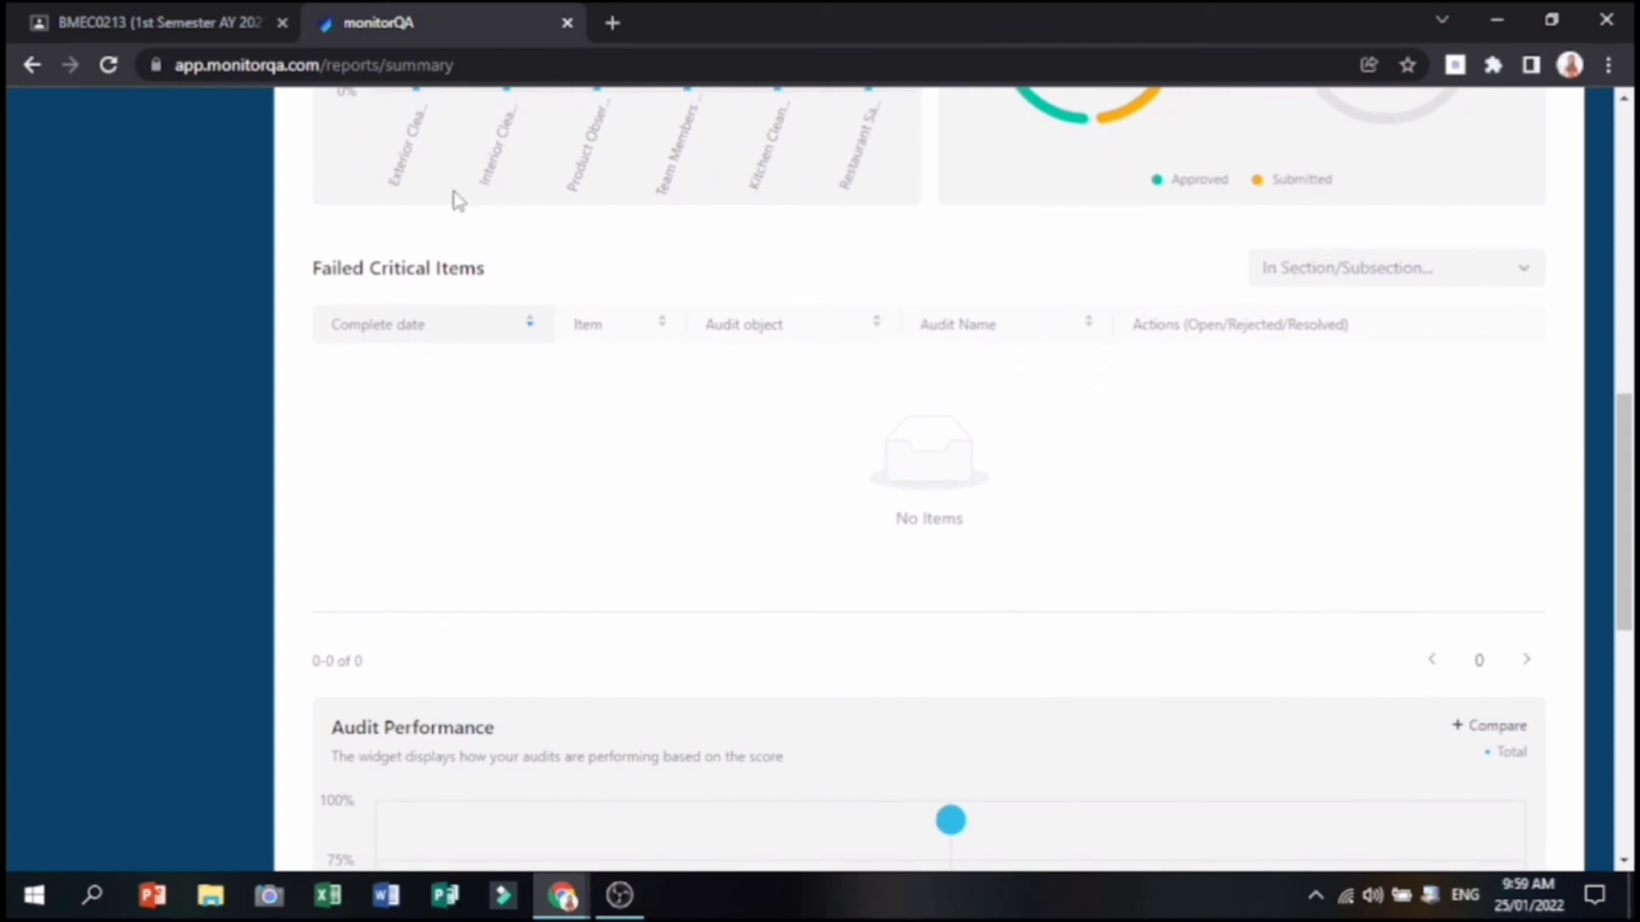
scroll(644, 461, down, 3)
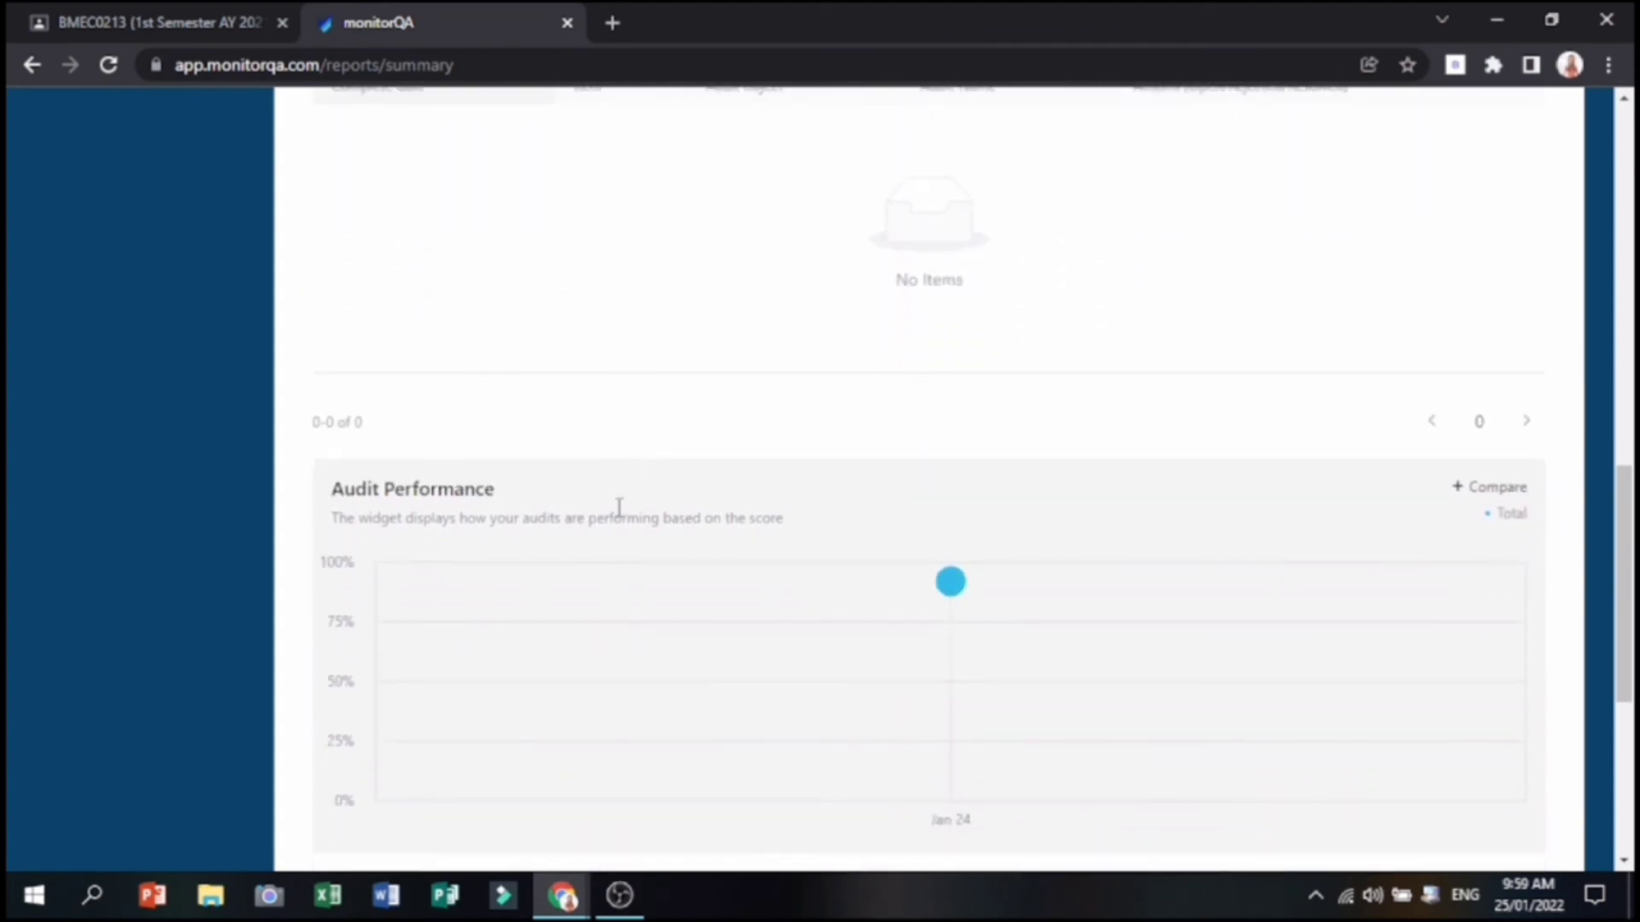
scroll(859, 423, down, 4)
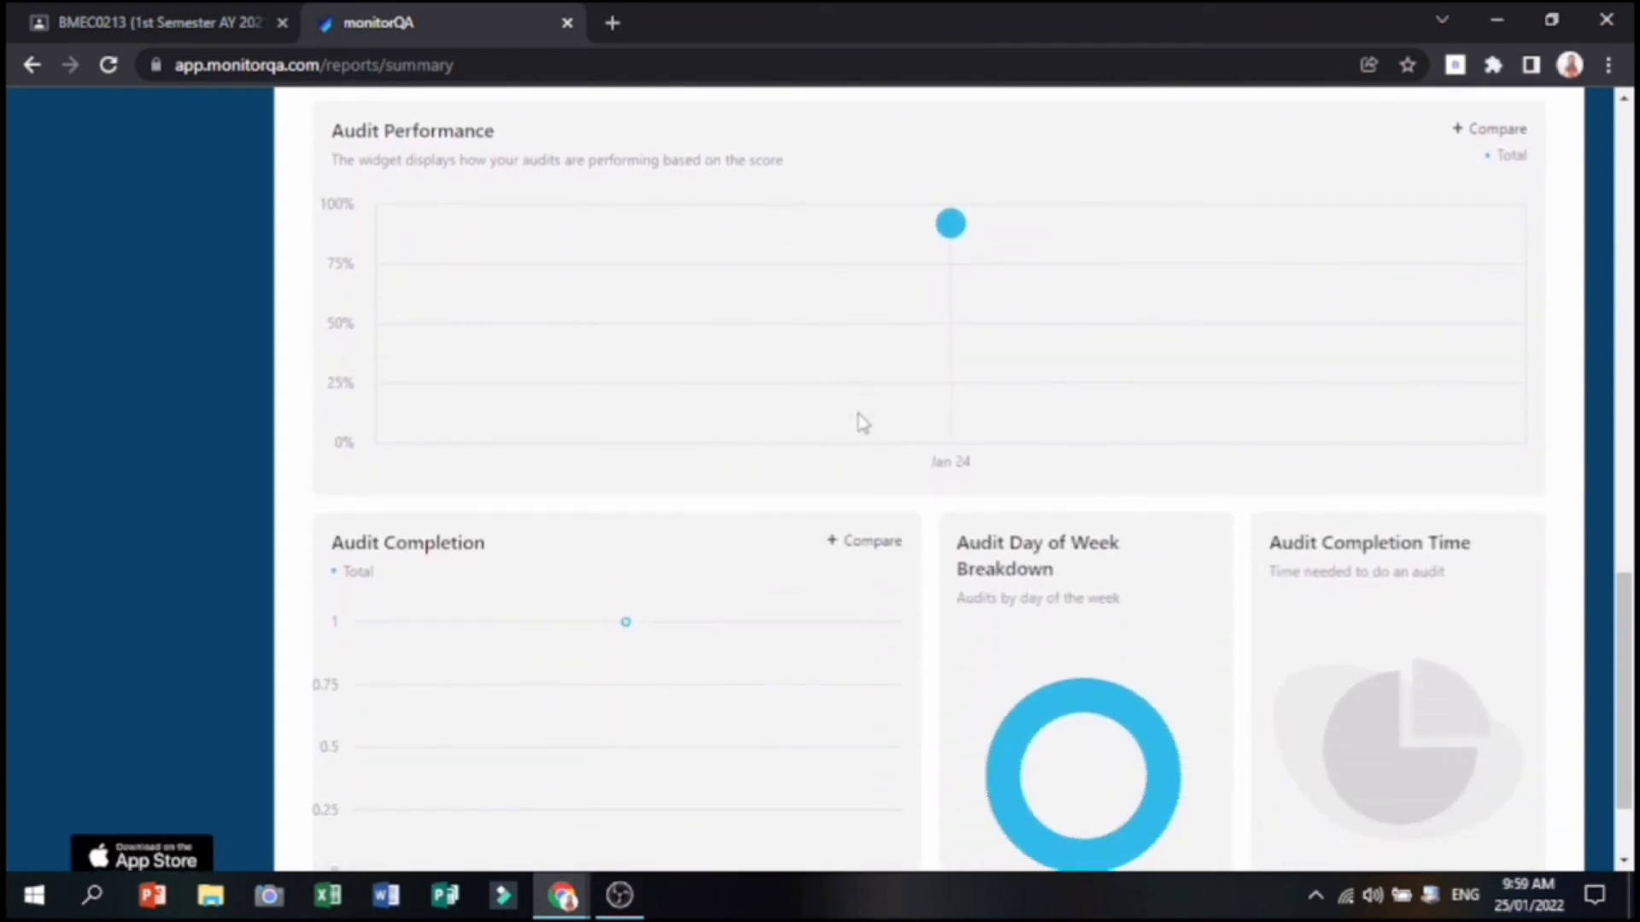
scroll(1149, 437, down, 2)
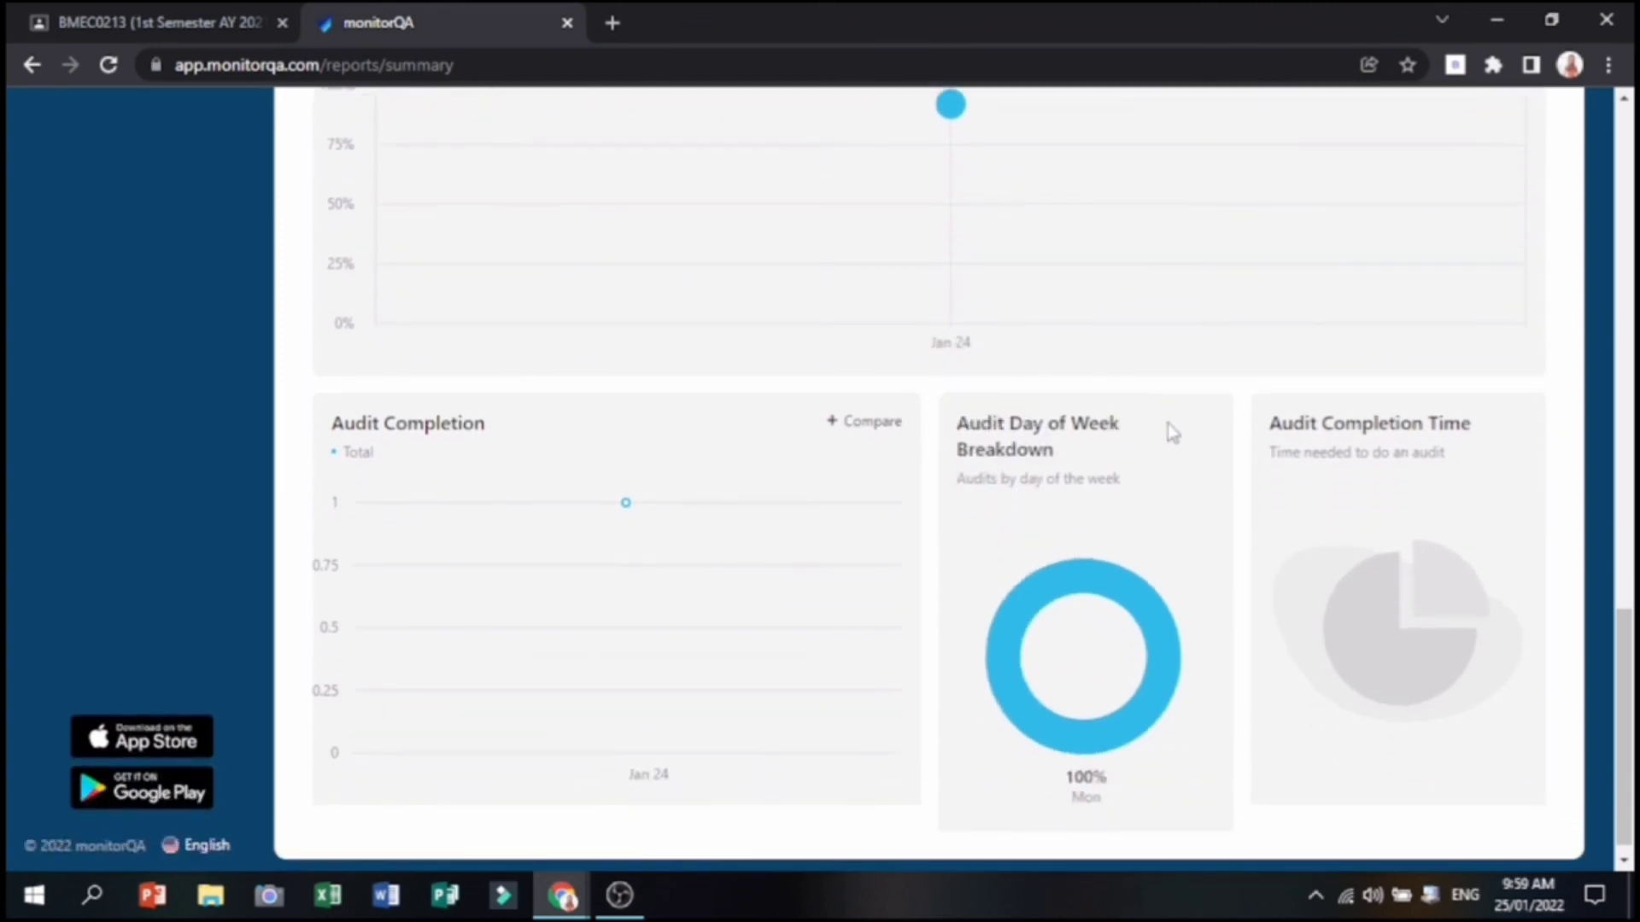
scroll(1185, 423, up, 15)
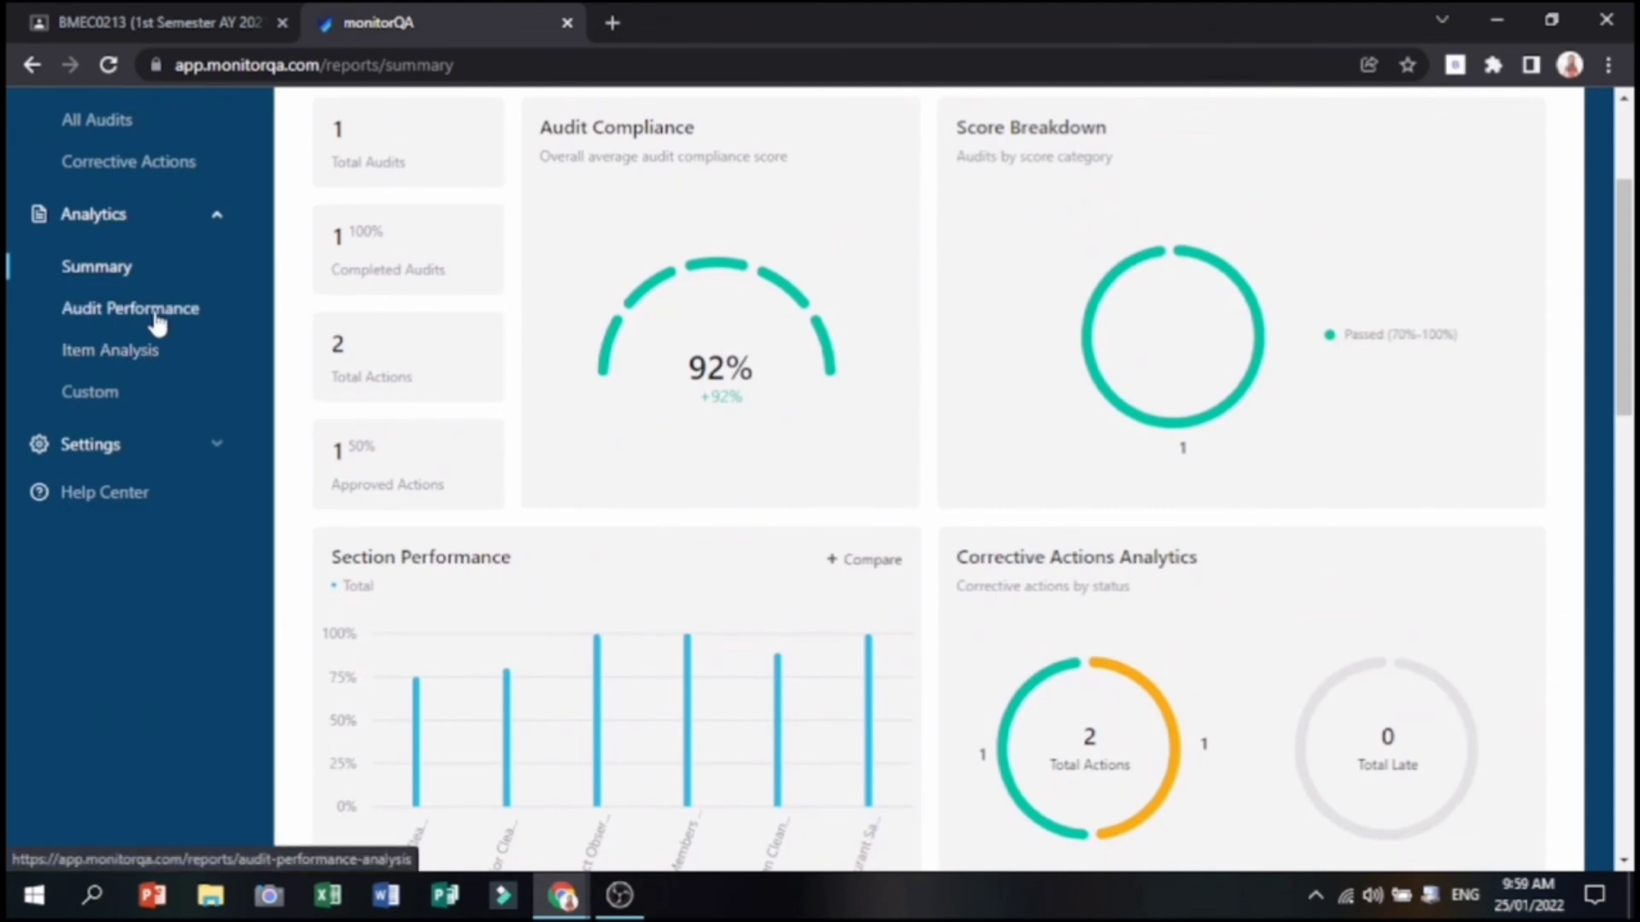
Filter Audit Performance to Restaurant Inspection and review Other Stats: 3 failures, 7 Great Job flags.
click(156, 316)
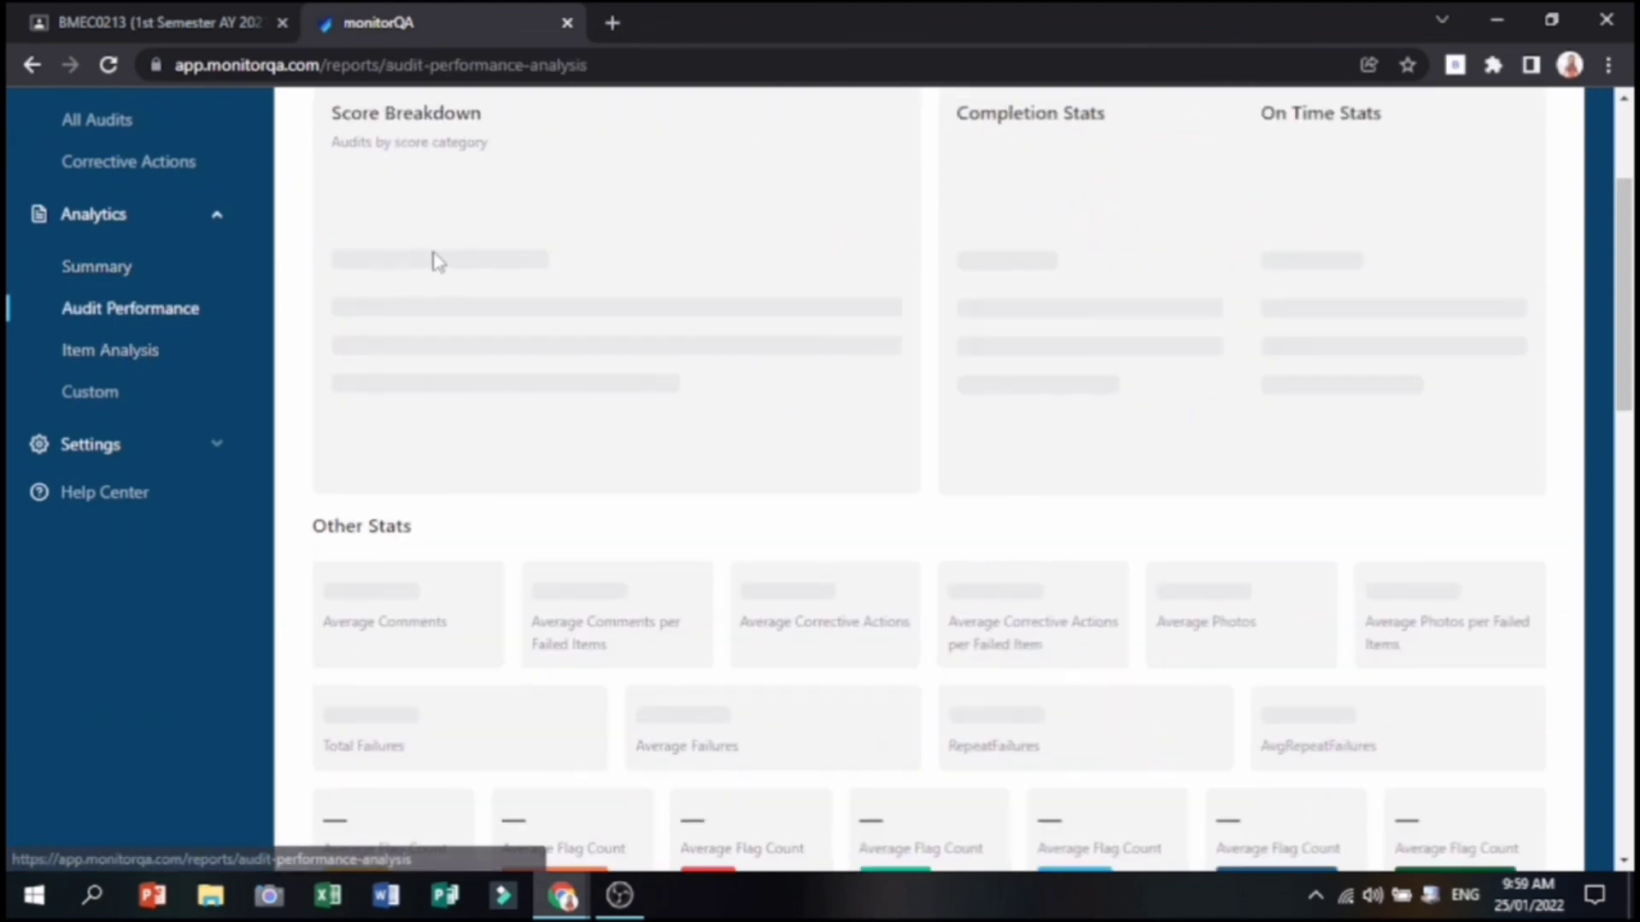
scroll(461, 248, up, 3)
click(454, 275)
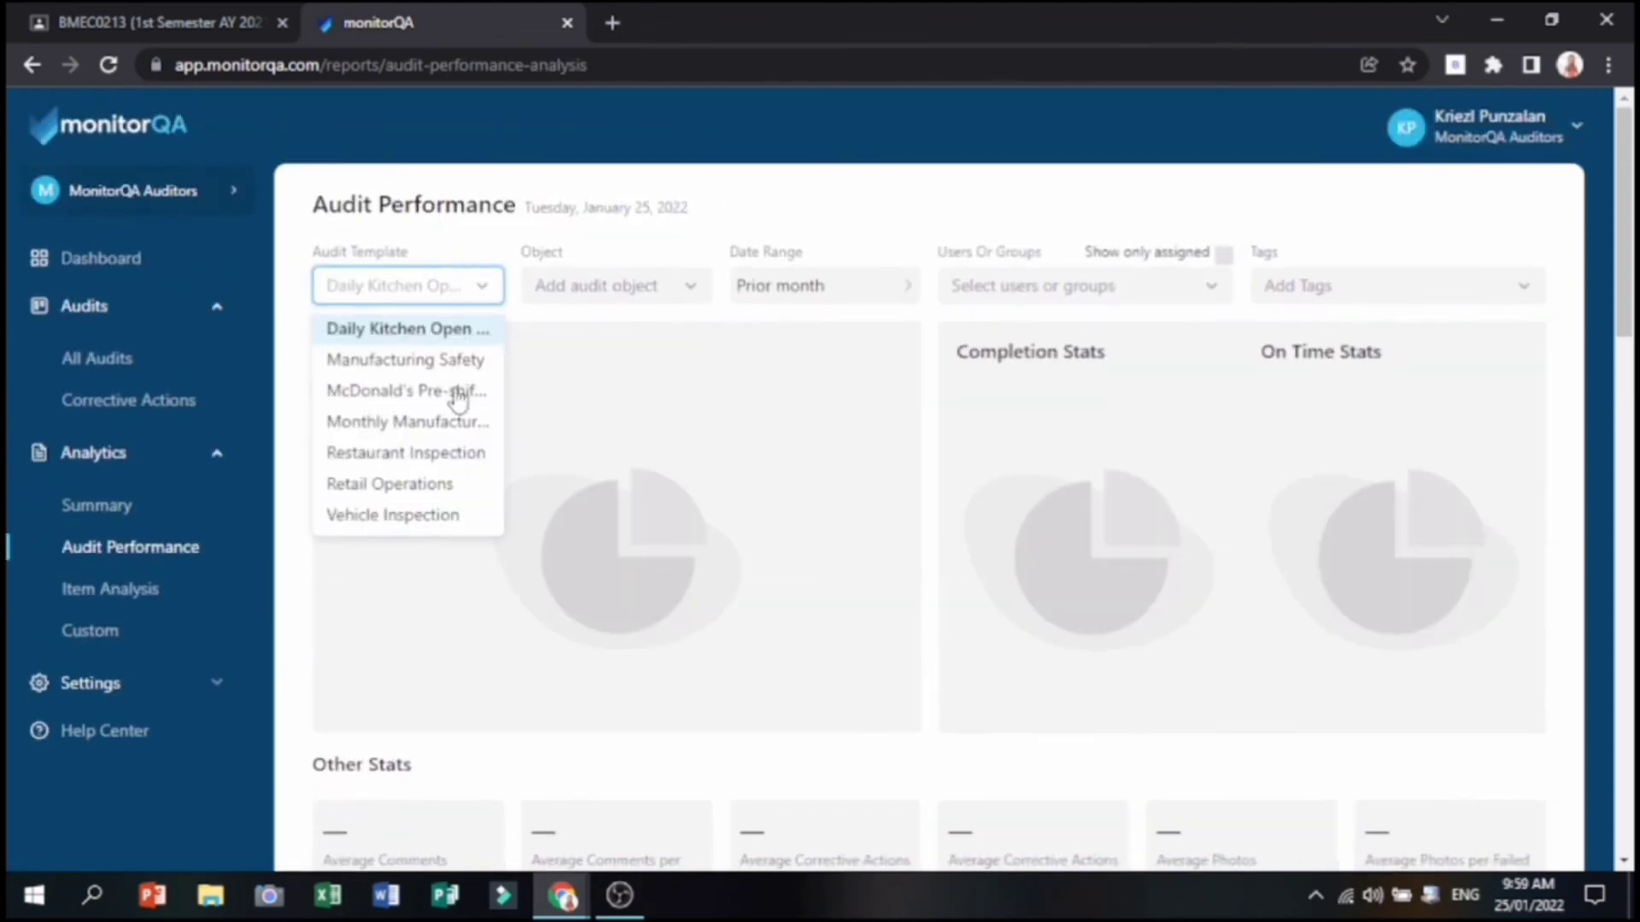
click(450, 454)
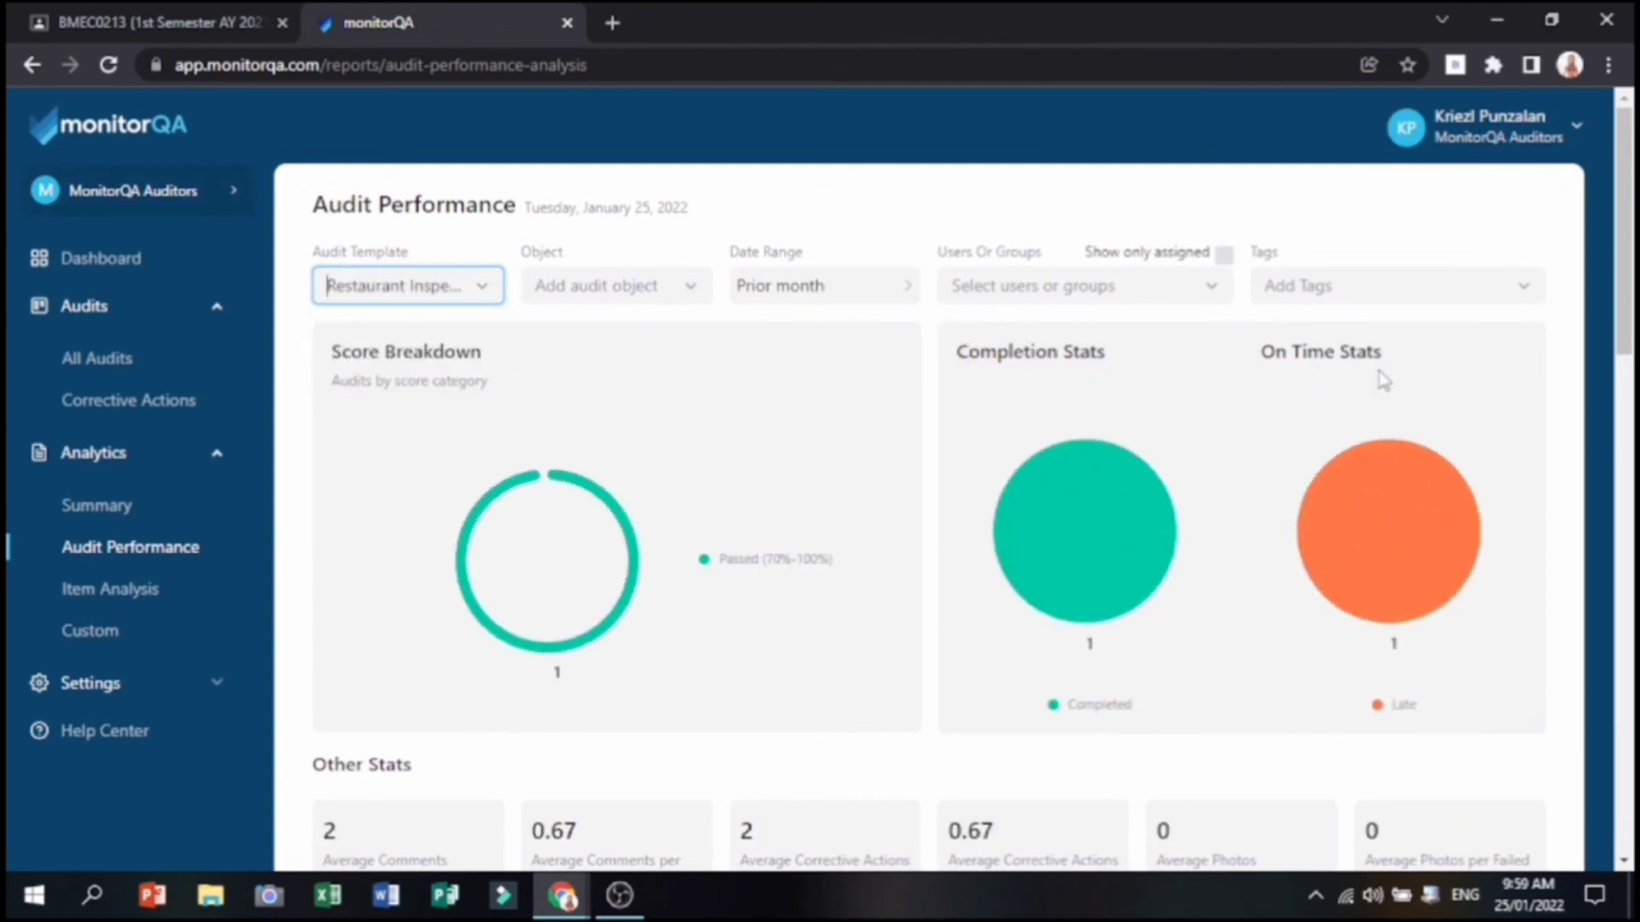
scroll(1154, 461, down, 5)
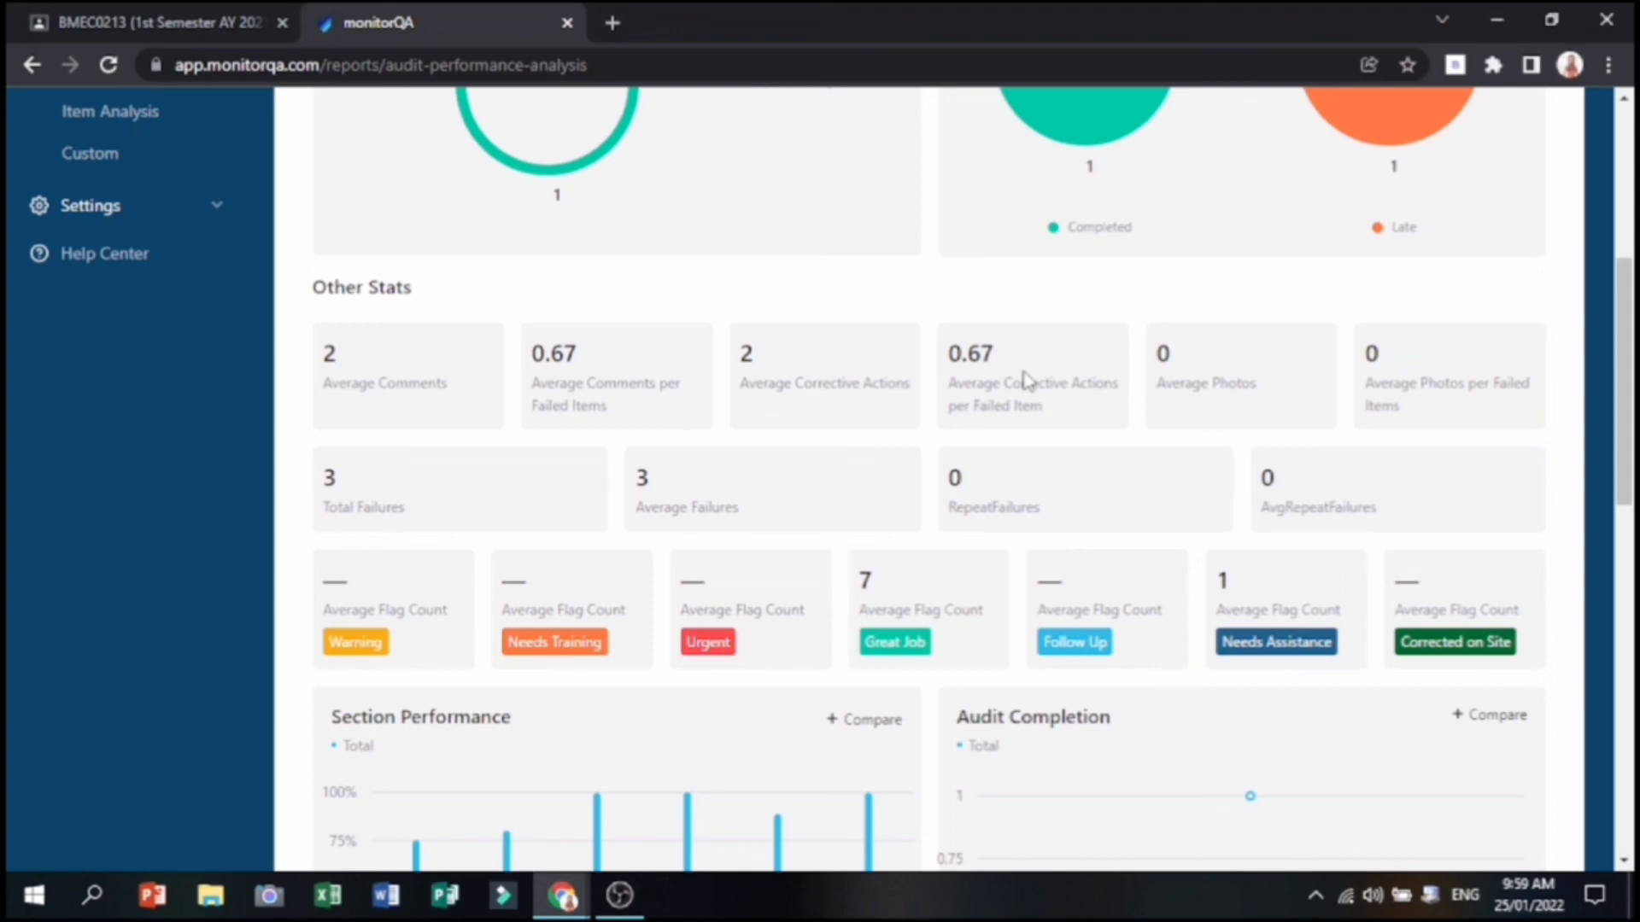
scroll(1025, 380, down, 1)
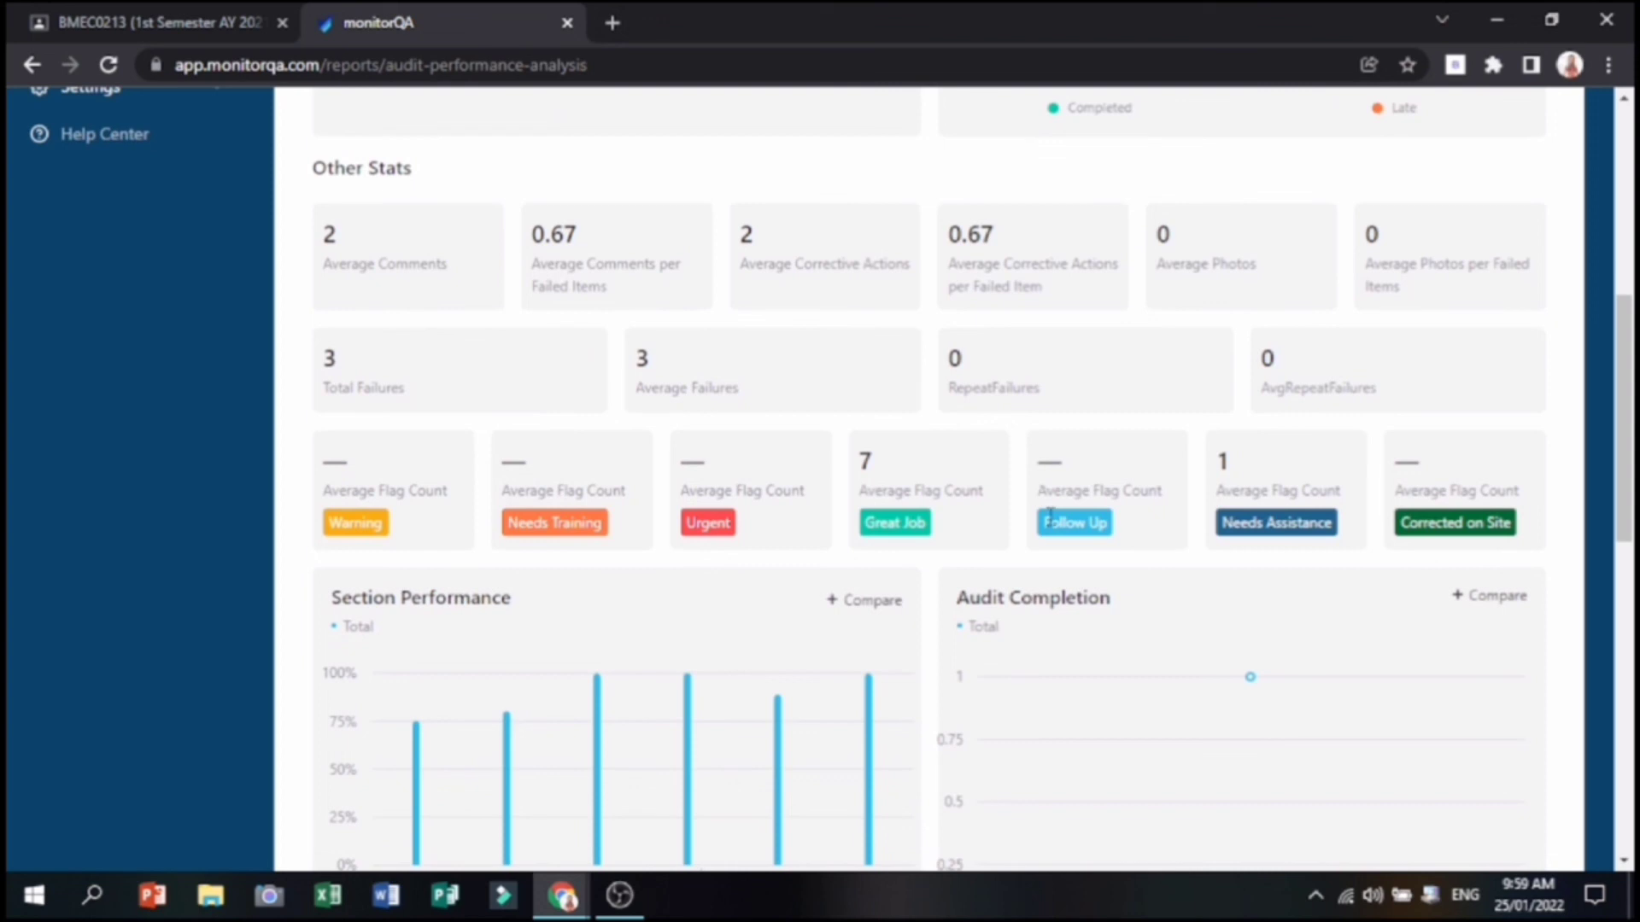
scroll(1051, 512, down, 1)
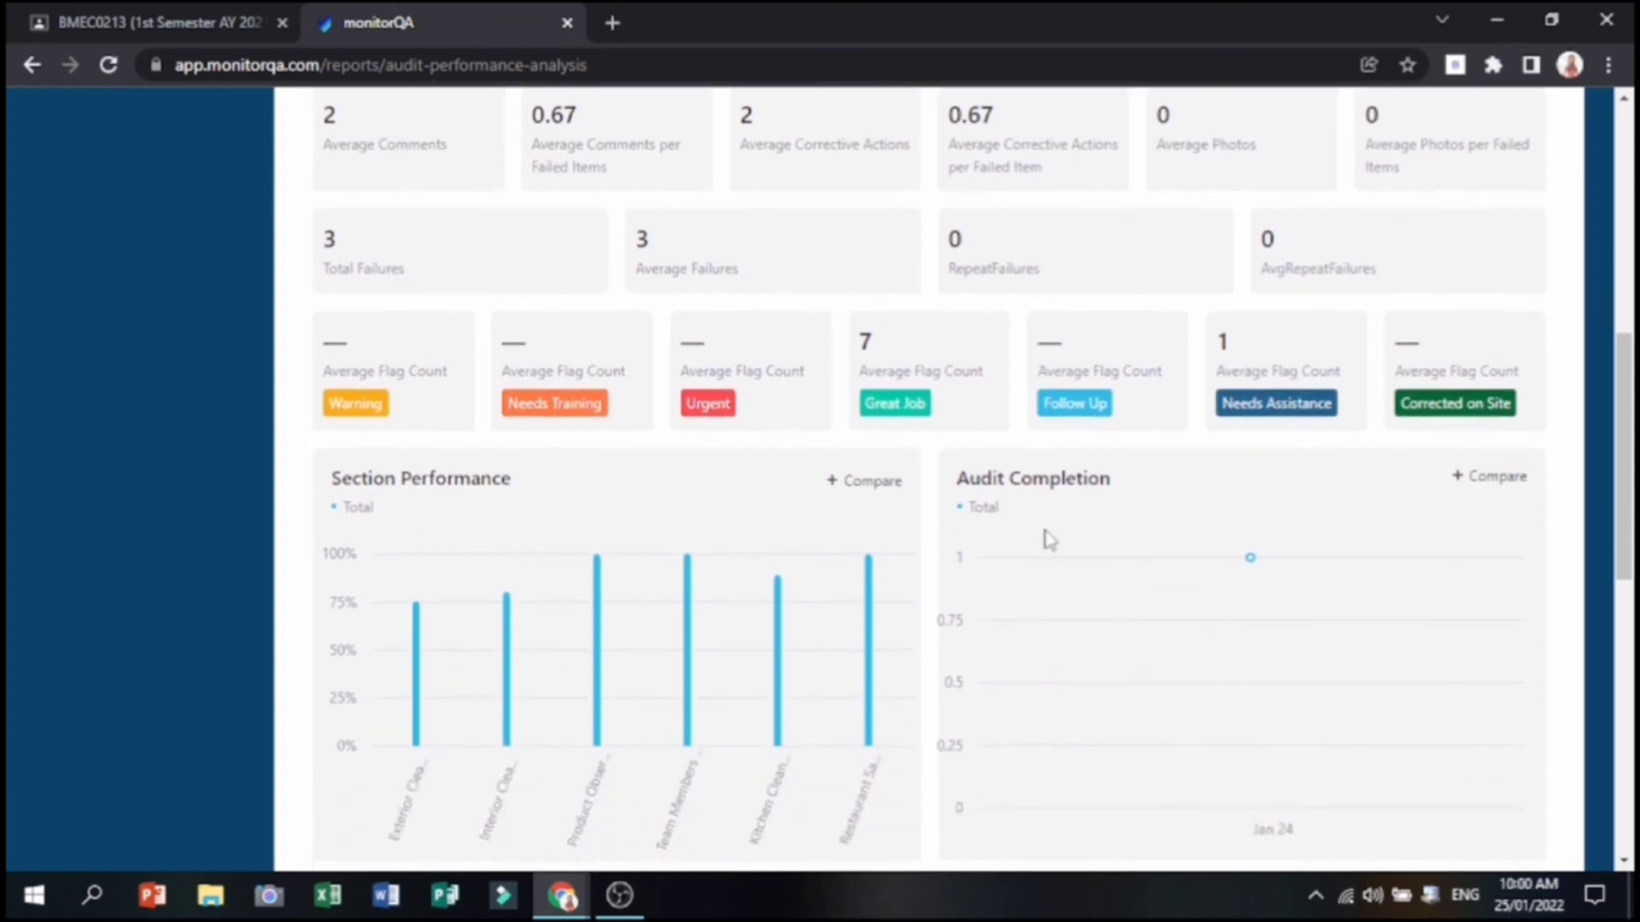